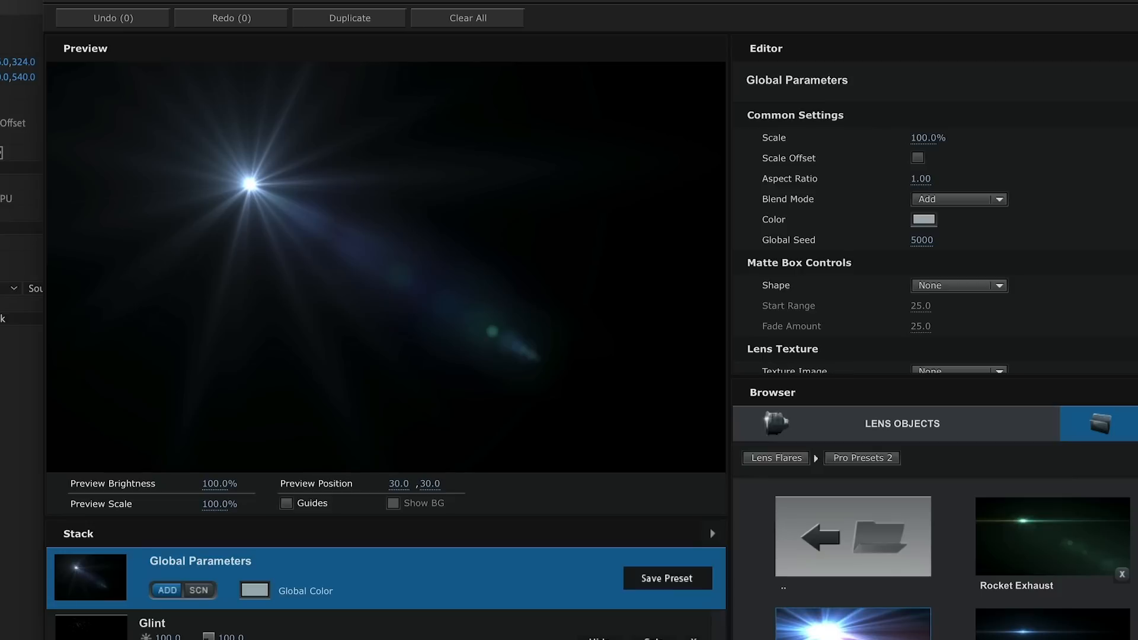
Load different lens flares from Pro Presets 2, moving the light around the preview to test how each one looks.
{"action": "left_click", "coordinate": [1053, 628]}
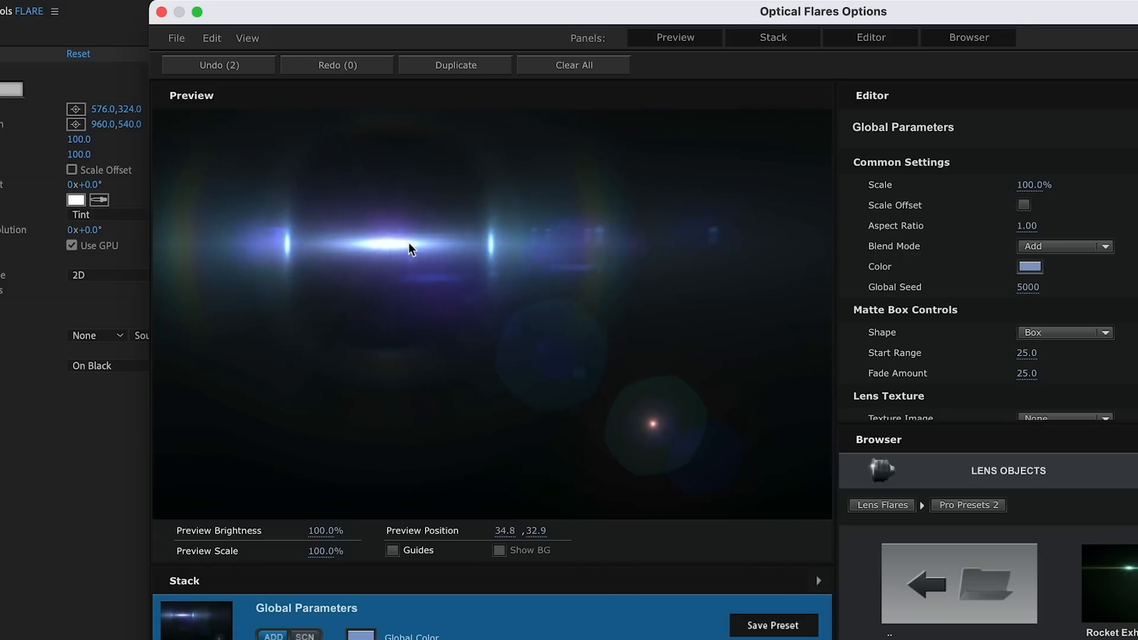
{"action": "left_click_drag", "start_coordinate": [411, 249], "coordinate": [677, 284]}
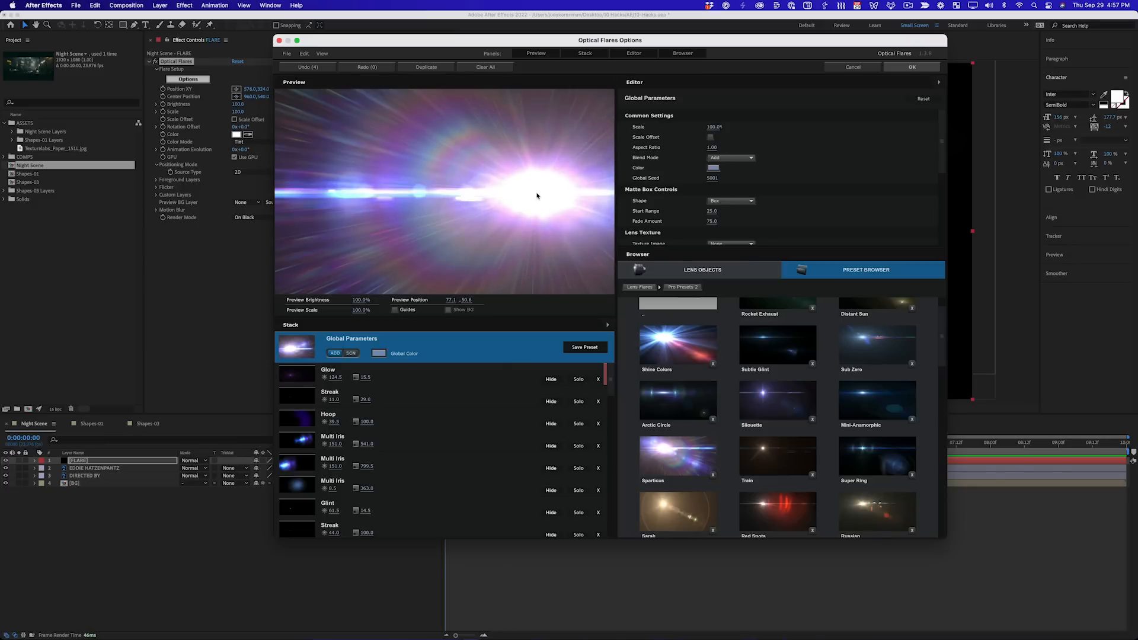
{"action": "left_click_drag", "start_coordinate": [537, 197], "coordinate": [541, 196]}
{"action": "scroll", "coordinate": [732, 413], "scroll_direction": "down", "scroll_amount": 2}
{"action": "left_click_drag", "start_coordinate": [317, 205], "coordinate": [538, 188]}
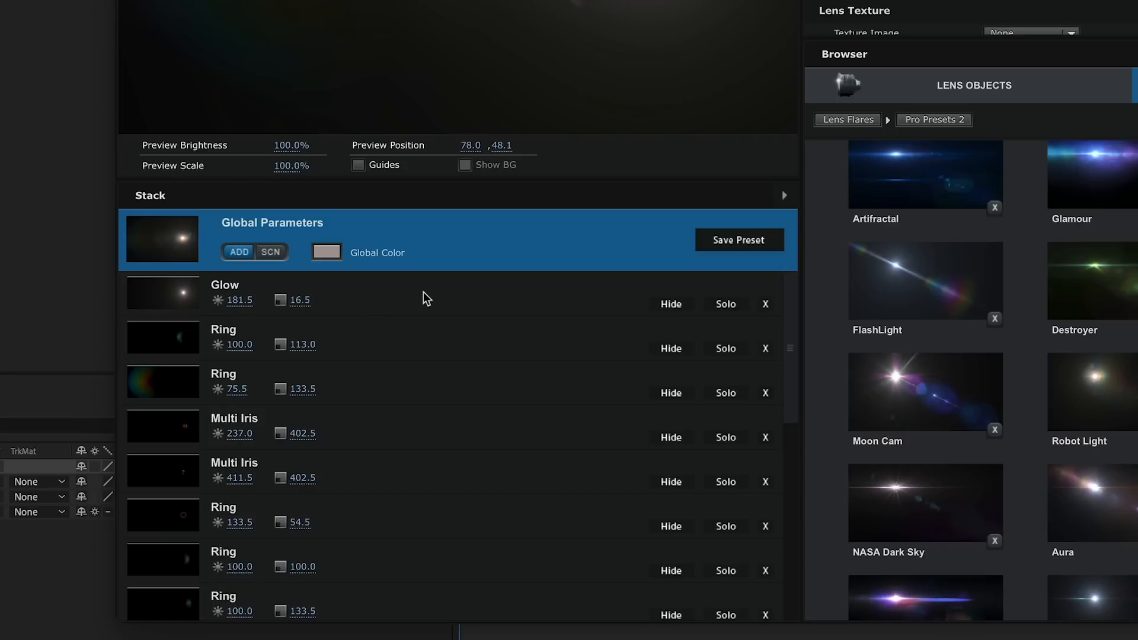
Hide the Glow object in the flare's stack, check the remaining elements in the preview, and apply the flare.
{"action": "left_click", "coordinate": [427, 298]}
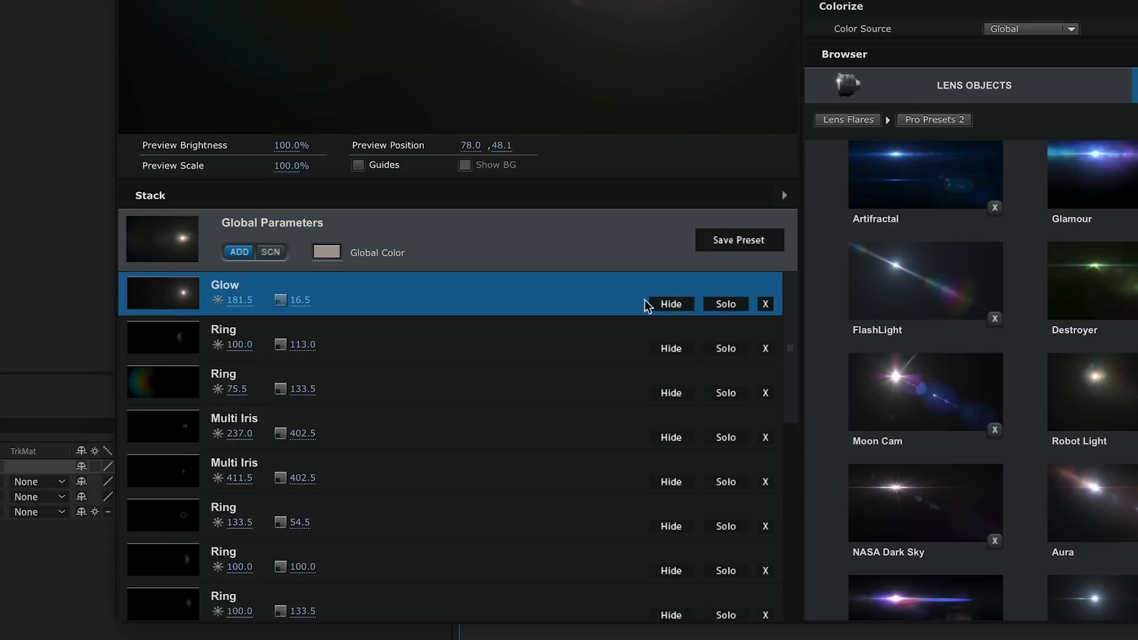
{"action": "left_click", "coordinate": [671, 303]}
{"action": "left_click_drag", "start_coordinate": [479, 177], "coordinate": [540, 202]}
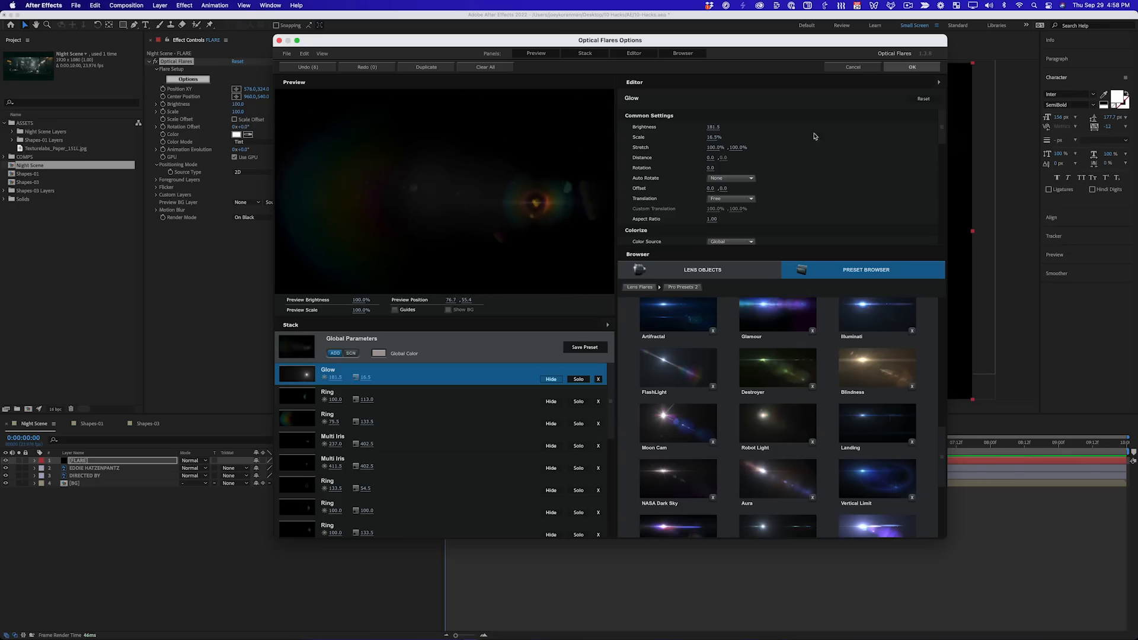
{"action": "left_click", "coordinate": [912, 67]}
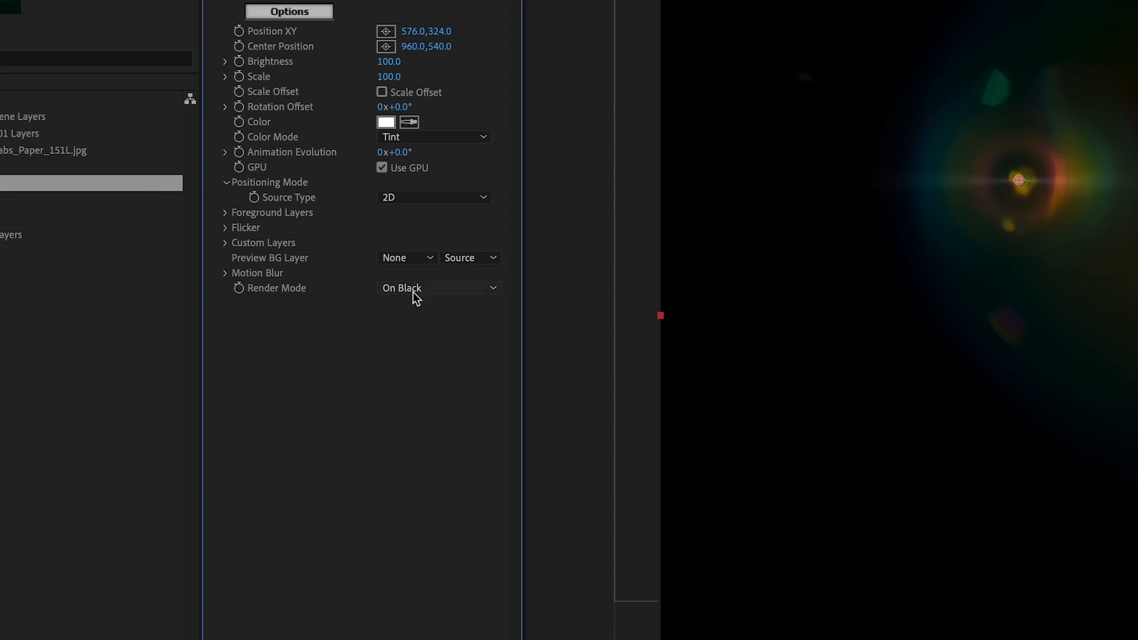
Set the flare's render mode to On Transparent and the FLARE layer's blending mode to Add.
{"action": "left_click", "coordinate": [250, 218]}
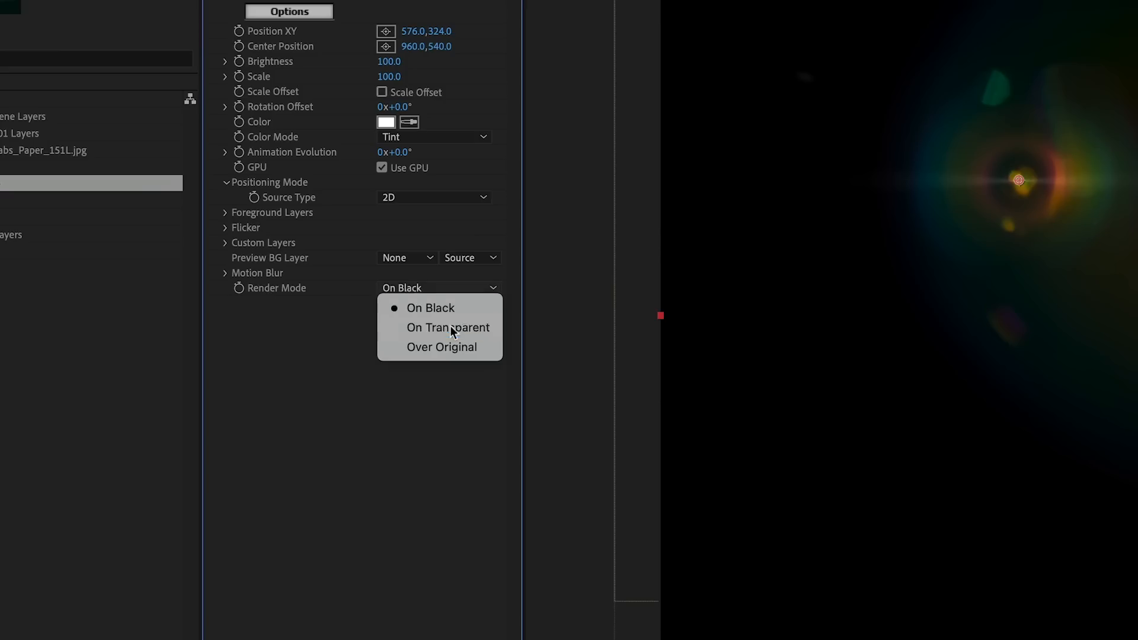
{"action": "left_click", "coordinate": [268, 236]}
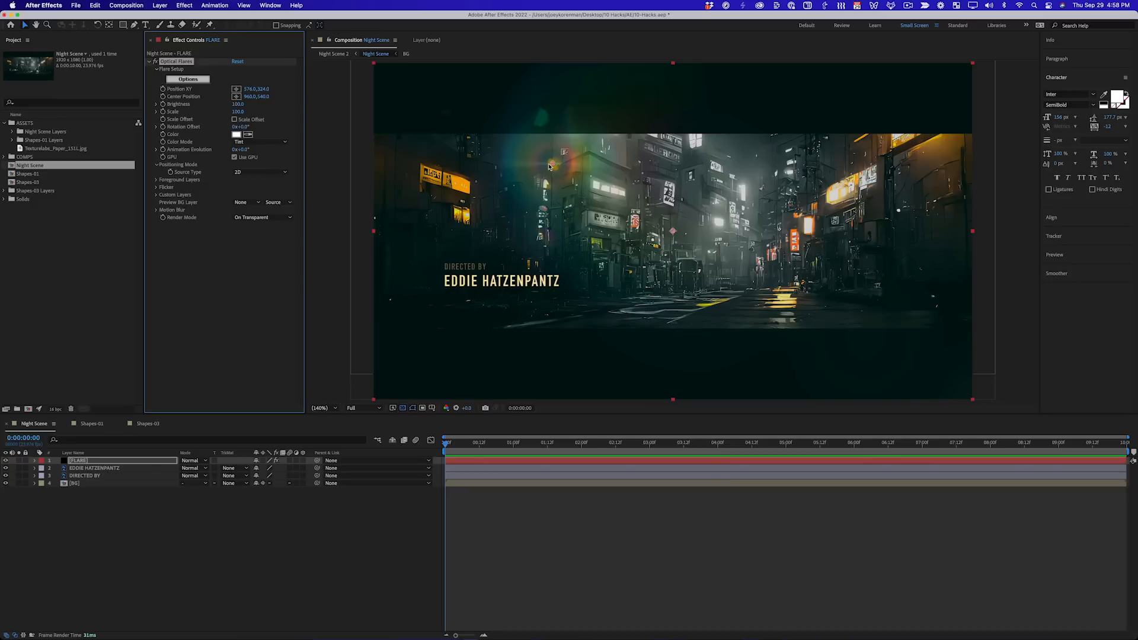
{"action": "left_click_drag", "start_coordinate": [551, 165], "coordinate": [835, 221]}
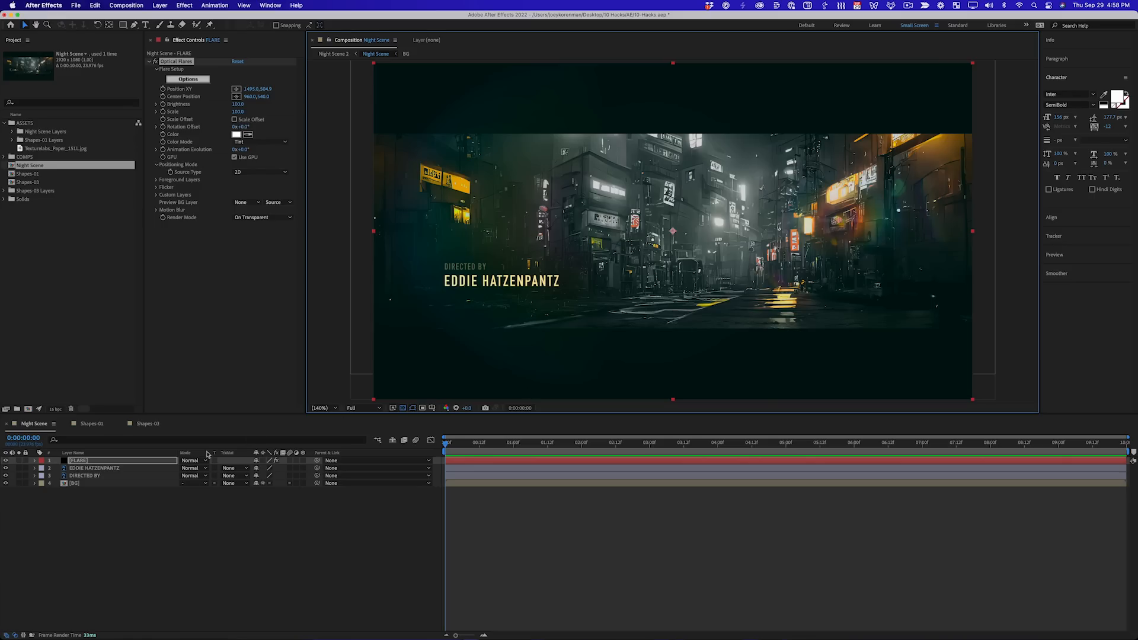
{"action": "left_click", "coordinate": [192, 461]}
{"action": "left_click", "coordinate": [201, 330]}
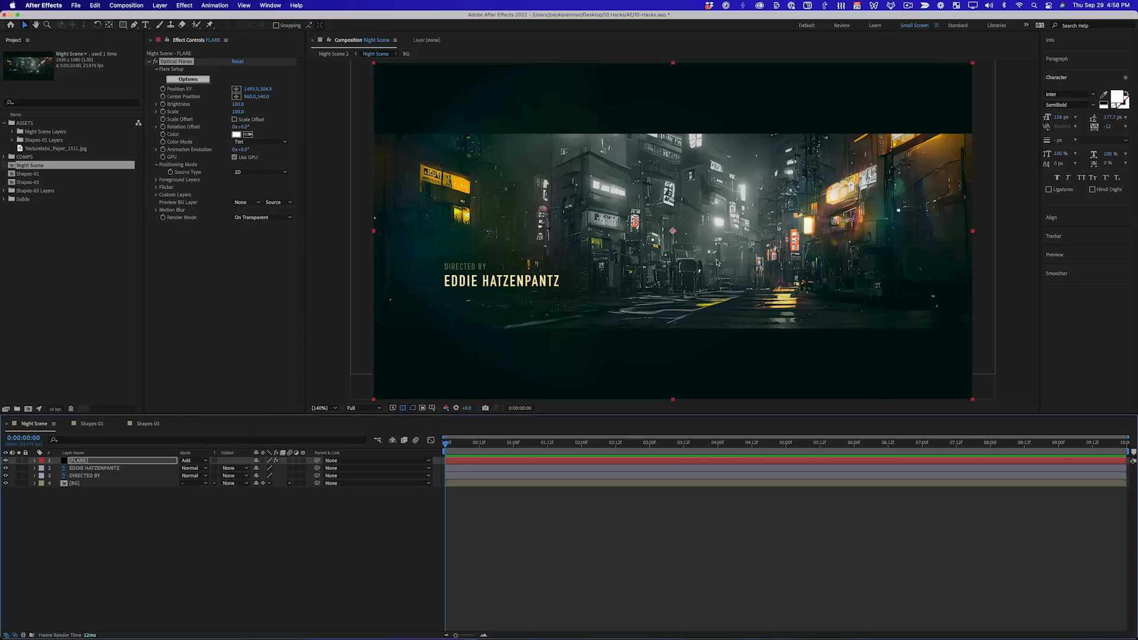
Move the flare across the street scene and place it over the small glowing orange sign at about 1394, 522.
{"action": "left_click_drag", "start_coordinate": [842, 220], "coordinate": [504, 239]}
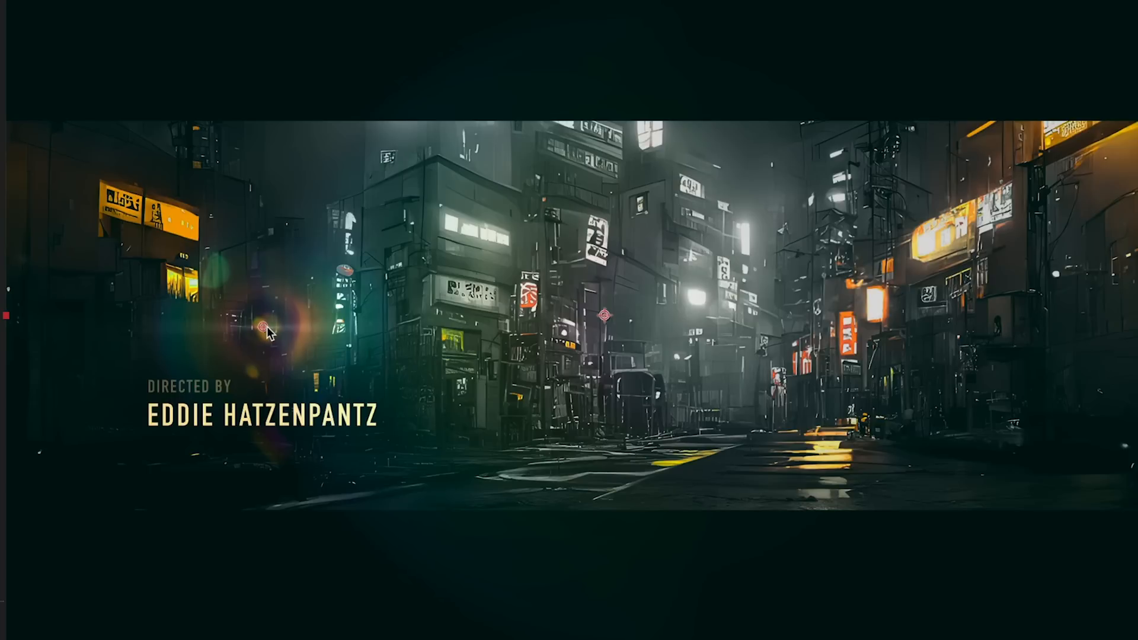
{"action": "left_click_drag", "start_coordinate": [268, 332], "coordinate": [864, 305]}
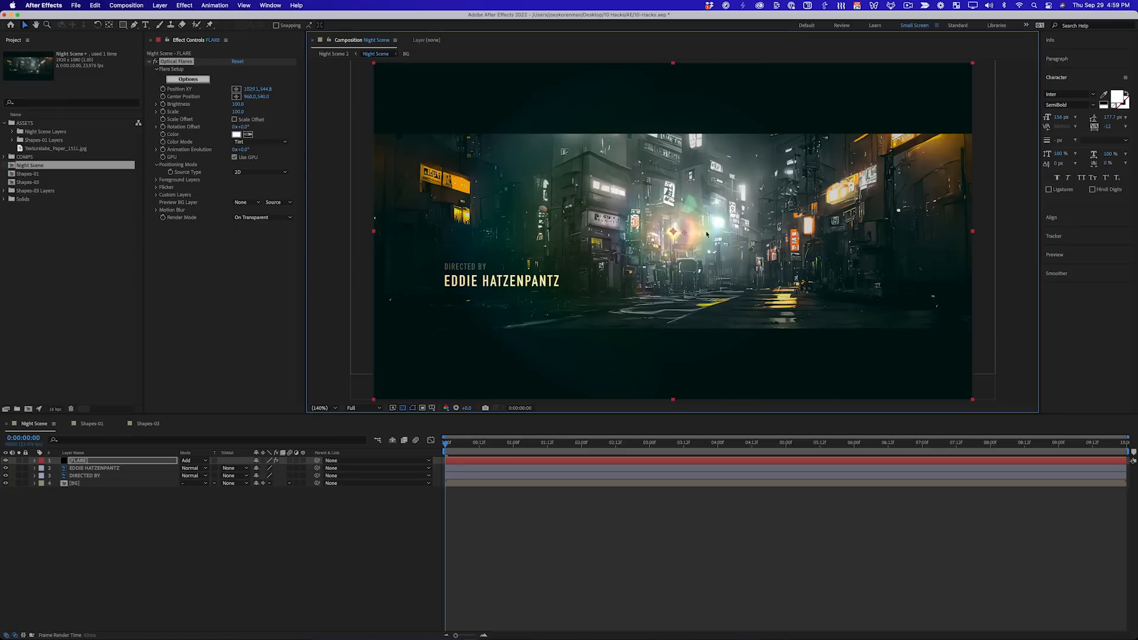
{"action": "left_click_drag", "start_coordinate": [803, 226], "coordinate": [809, 227]}
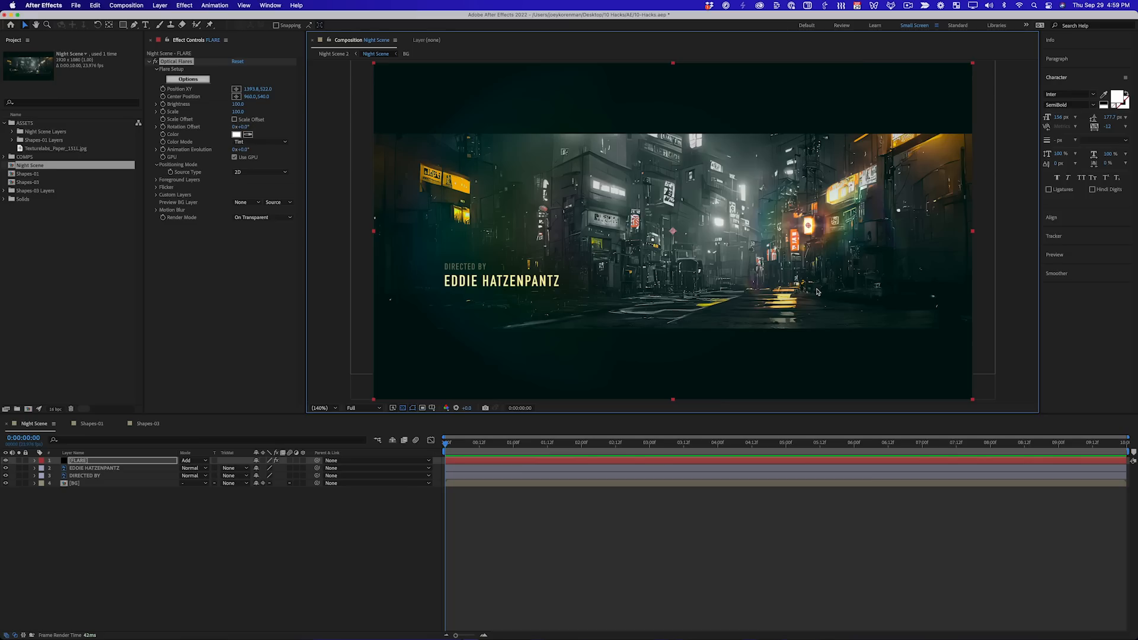
Open the BG composition and toggle the Rectangle 1 layer's visibility to check what it masks.
{"action": "double_click", "coordinate": [95, 484]}
{"action": "left_click", "coordinate": [207, 521]}
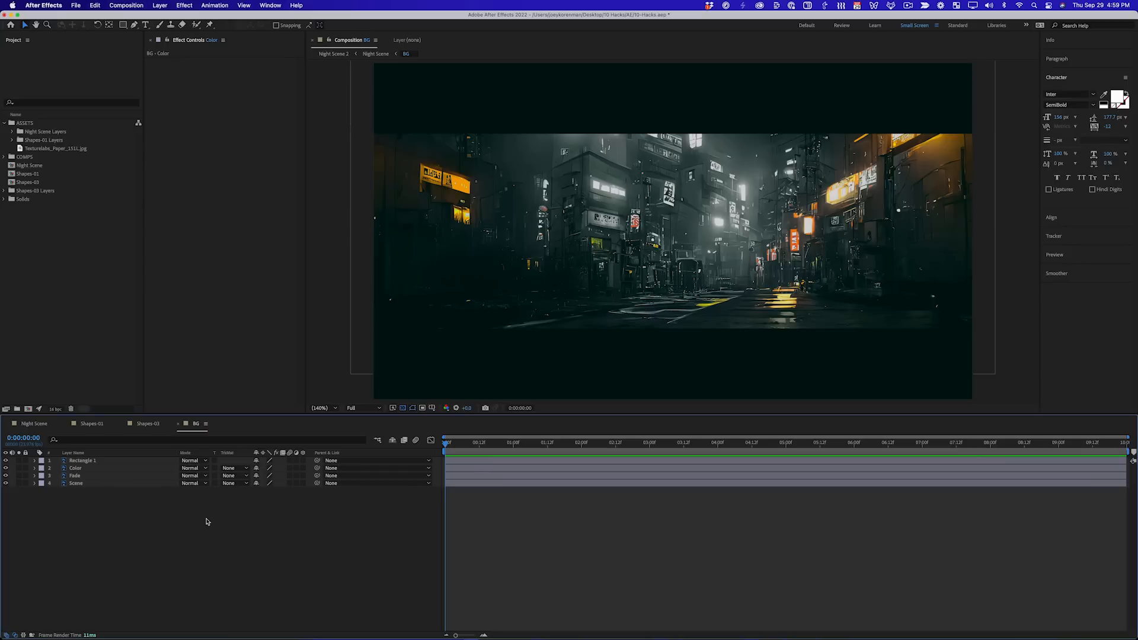
{"action": "left_click", "coordinate": [6, 460]}
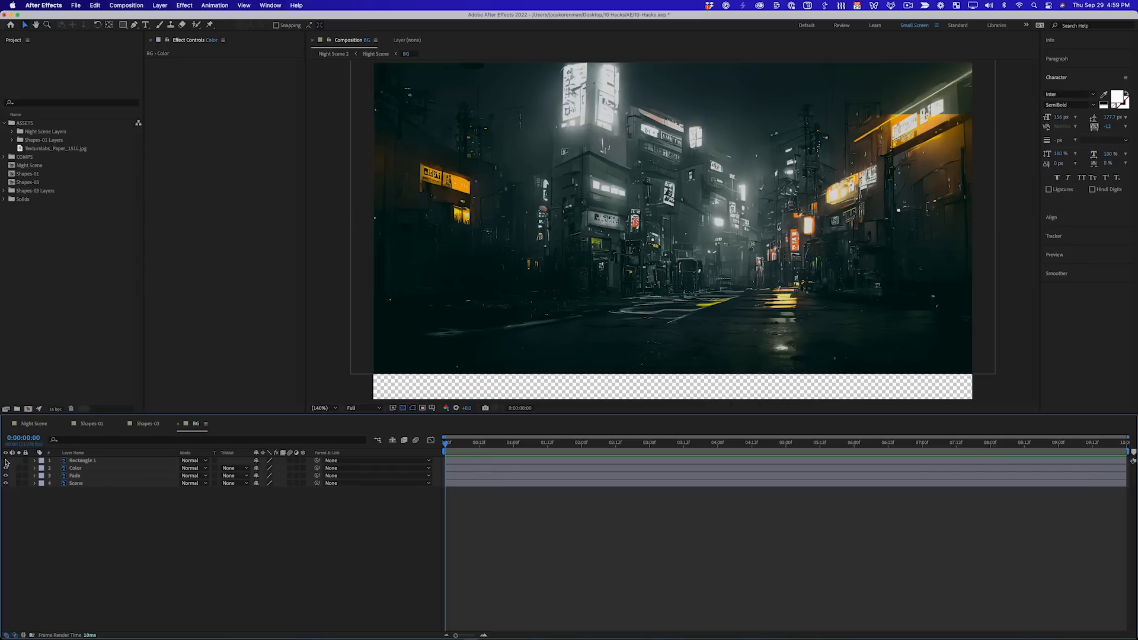
{"action": "left_click", "coordinate": [6, 461]}
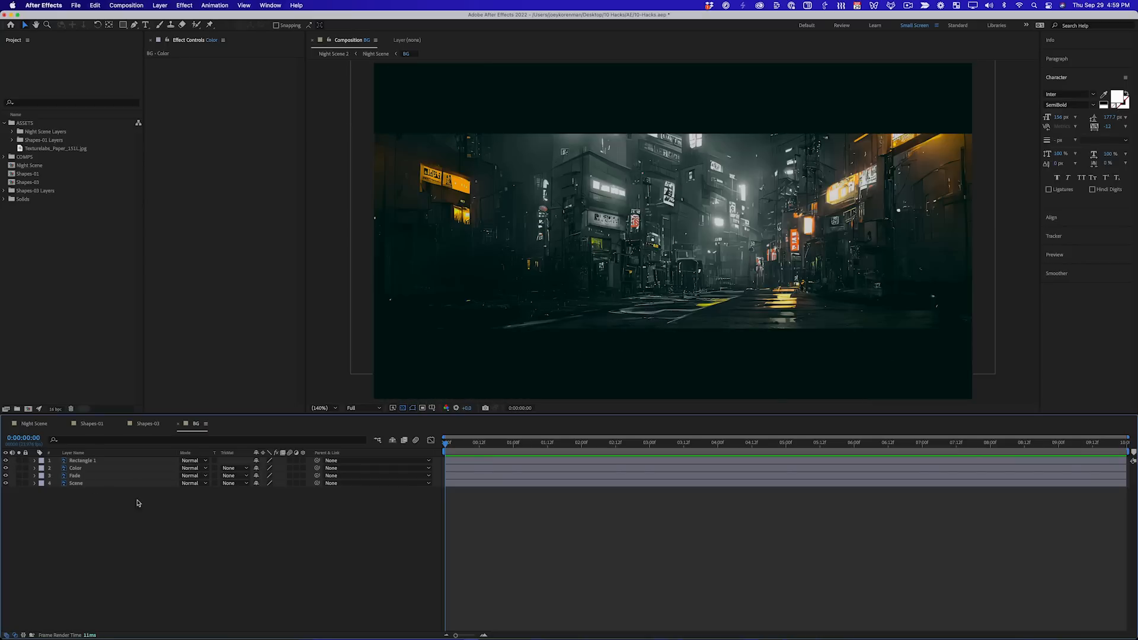
Parent the Color and Fade layers to the Scene layer.
{"action": "left_click", "coordinate": [109, 469]}
{"action": "left_click", "coordinate": [106, 475], "text": "shift"}
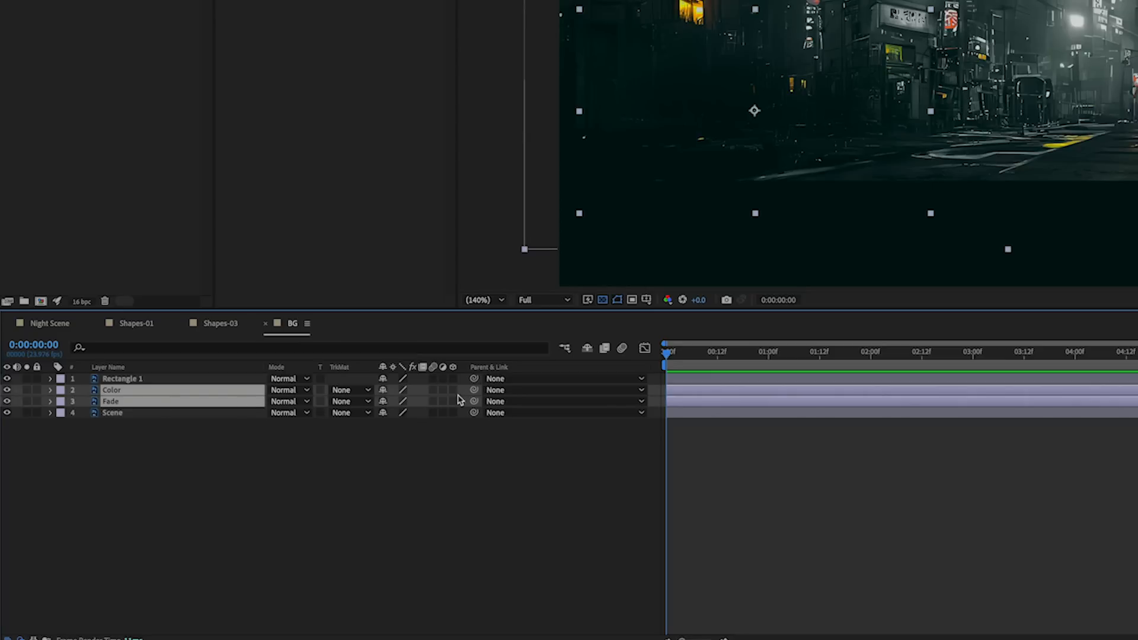
{"action": "left_click_drag", "start_coordinate": [472, 392], "coordinate": [239, 414]}
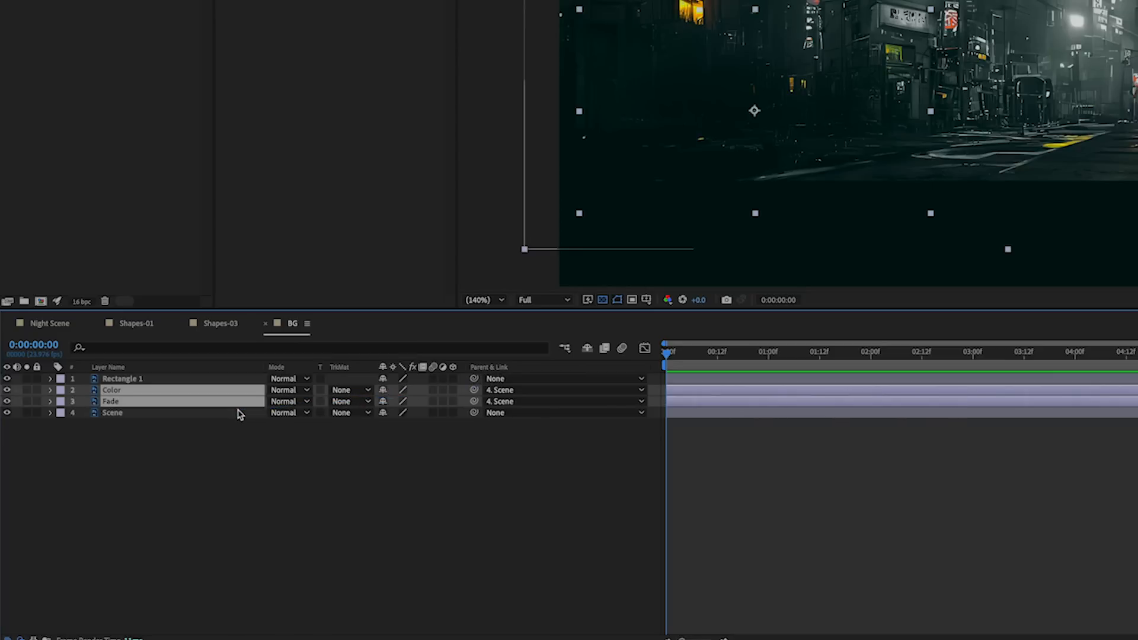
Keyframe the Scene layer's scale to grow slowly from the first to the last frame, and play back Night Scene.
{"action": "left_click", "coordinate": [240, 414]}
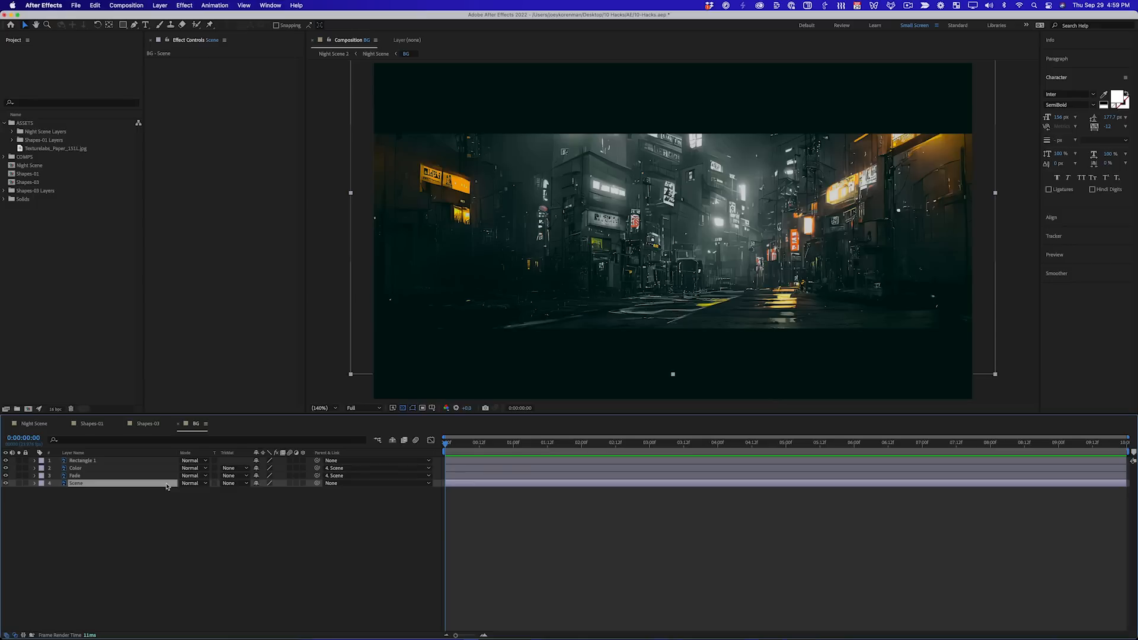
{"action": "key", "text": "alt+shift+s"}
{"action": "key", "text": "End"}
{"action": "left_click", "coordinate": [265, 492]}
{"action": "type", "text": "102"}
{"action": "key", "text": "Return"}
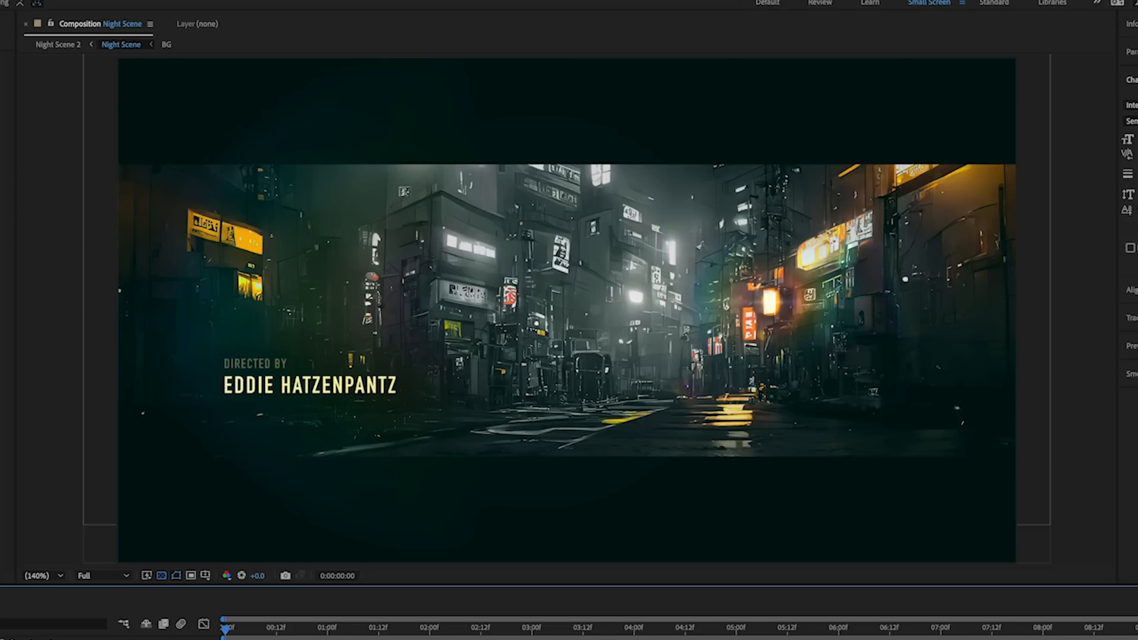
{"action": "key", "text": "space"}
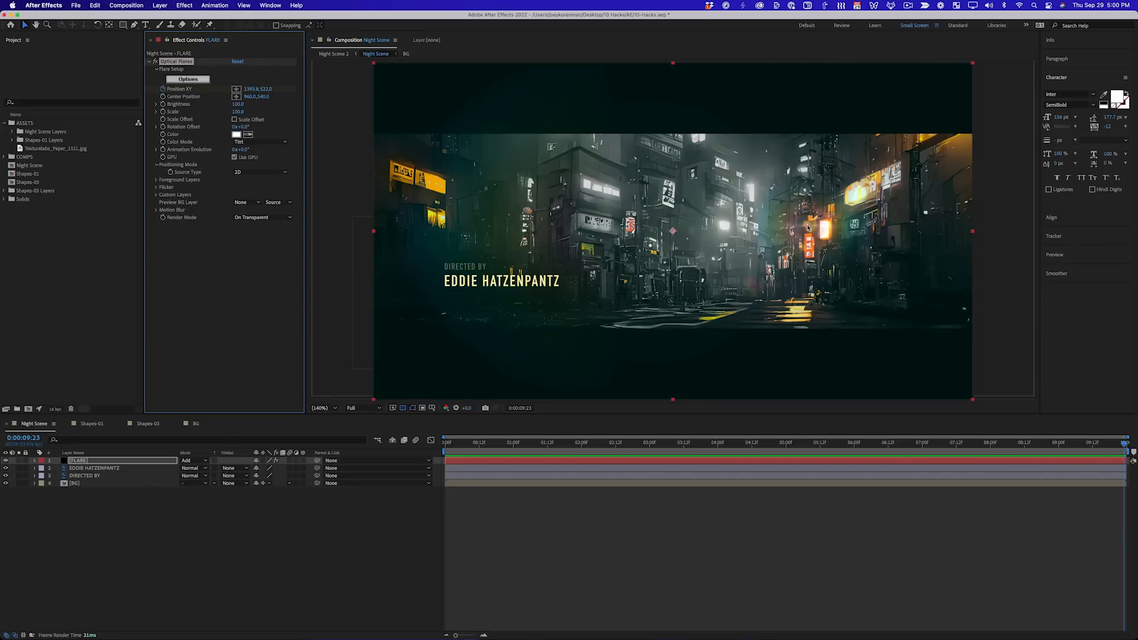
Keyframe the flare to follow the orange sign, ending at about 1445, 533, and increase its scale from first to last frame.
{"action": "left_click_drag", "start_coordinate": [807, 227], "coordinate": [824, 230]}
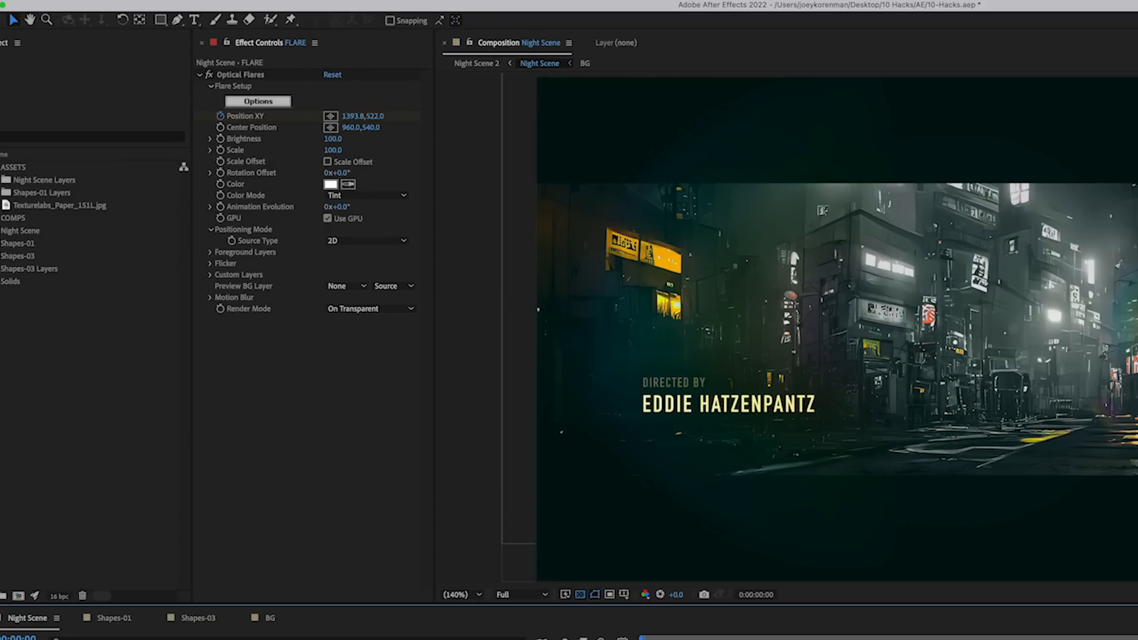
{"action": "left_click", "coordinate": [220, 154]}
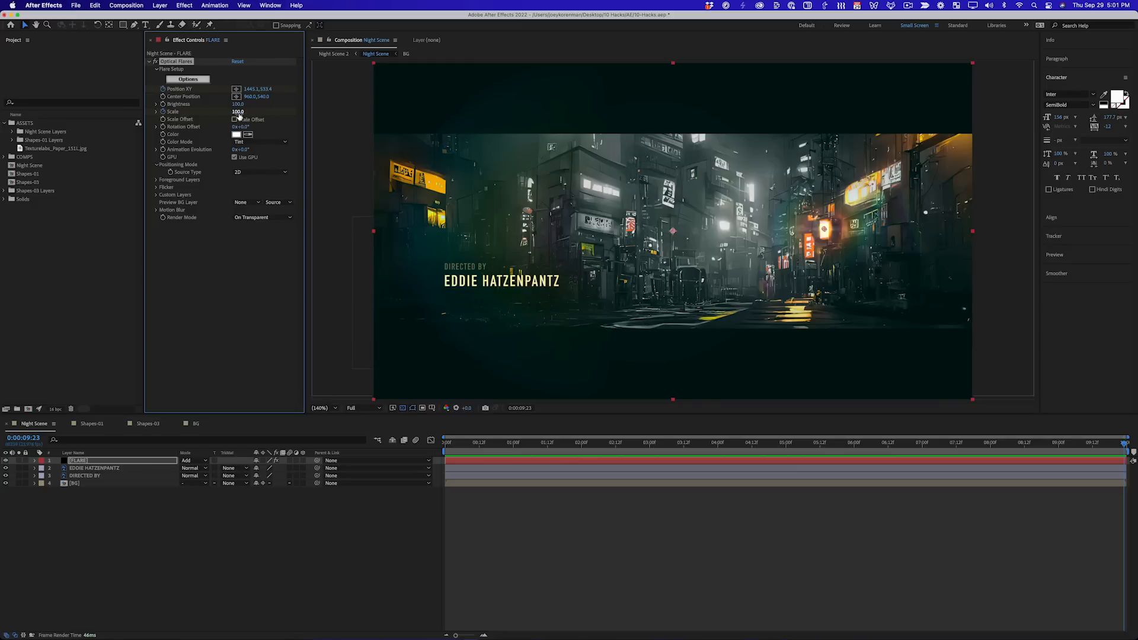
{"action": "left_click_drag", "start_coordinate": [238, 112], "coordinate": [240, 123]}
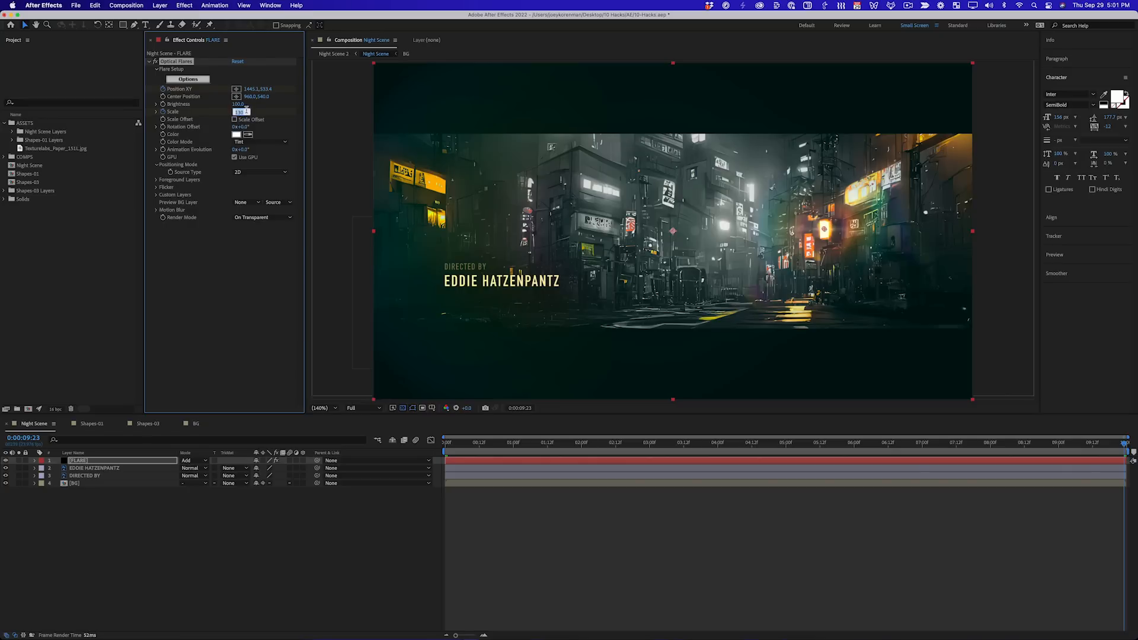
{"action": "type", "text": "120"}
{"action": "key", "text": "Return"}
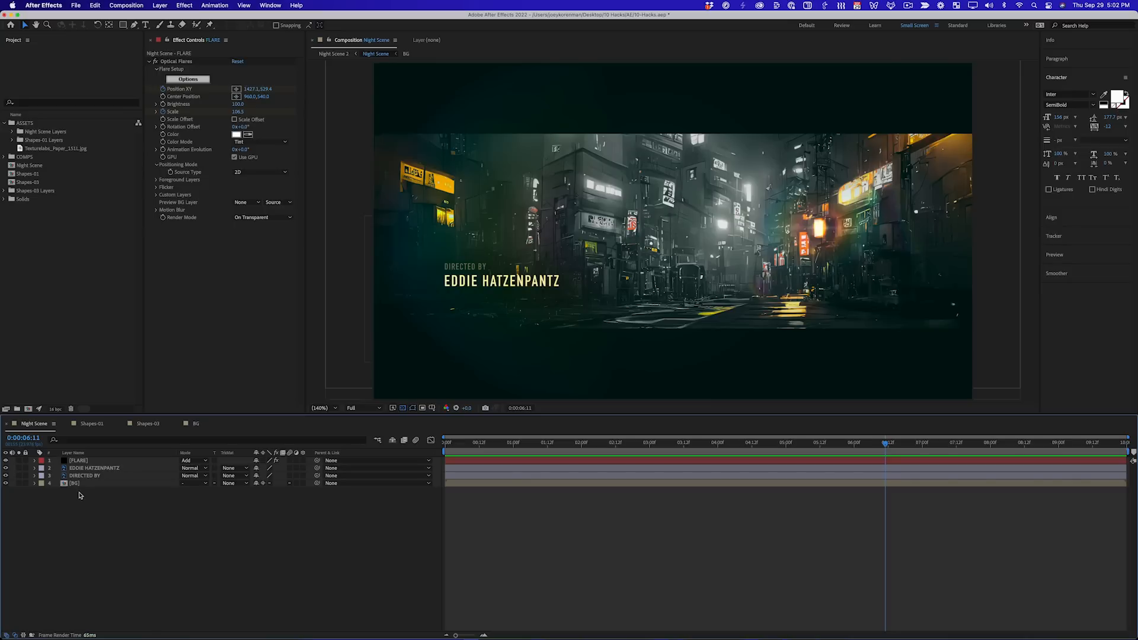
Hide Rectangle 1 in the BG composition and paste a copy of it above the FLARE layer in Night Scene.
{"action": "double_click", "coordinate": [77, 483]}
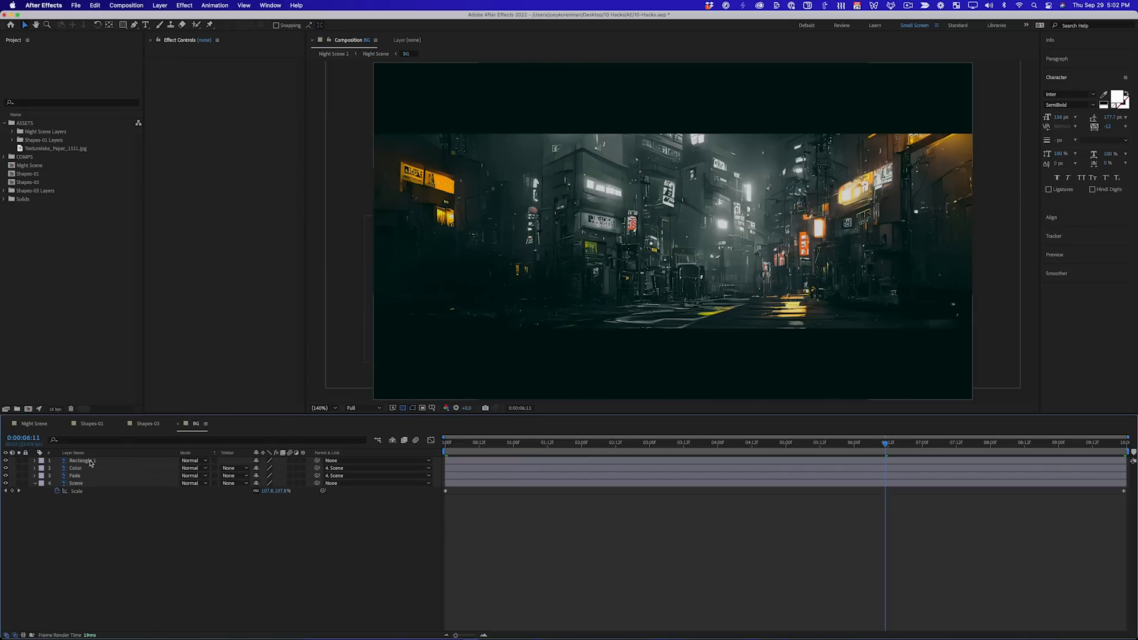
{"action": "left_click", "coordinate": [89, 461]}
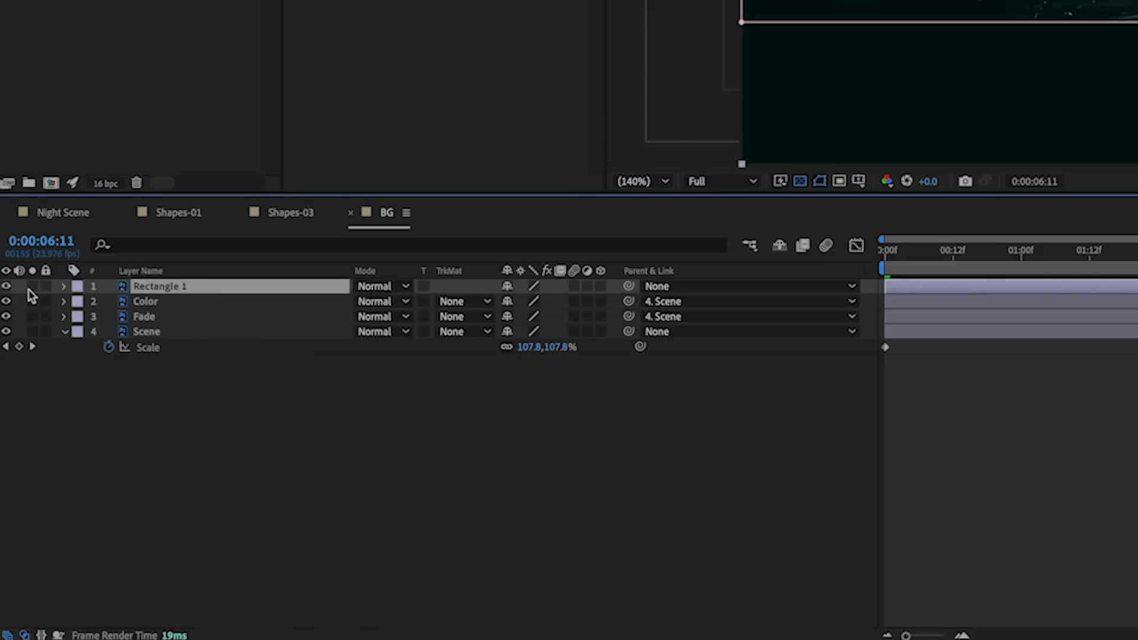
{"action": "left_click", "coordinate": [6, 286]}
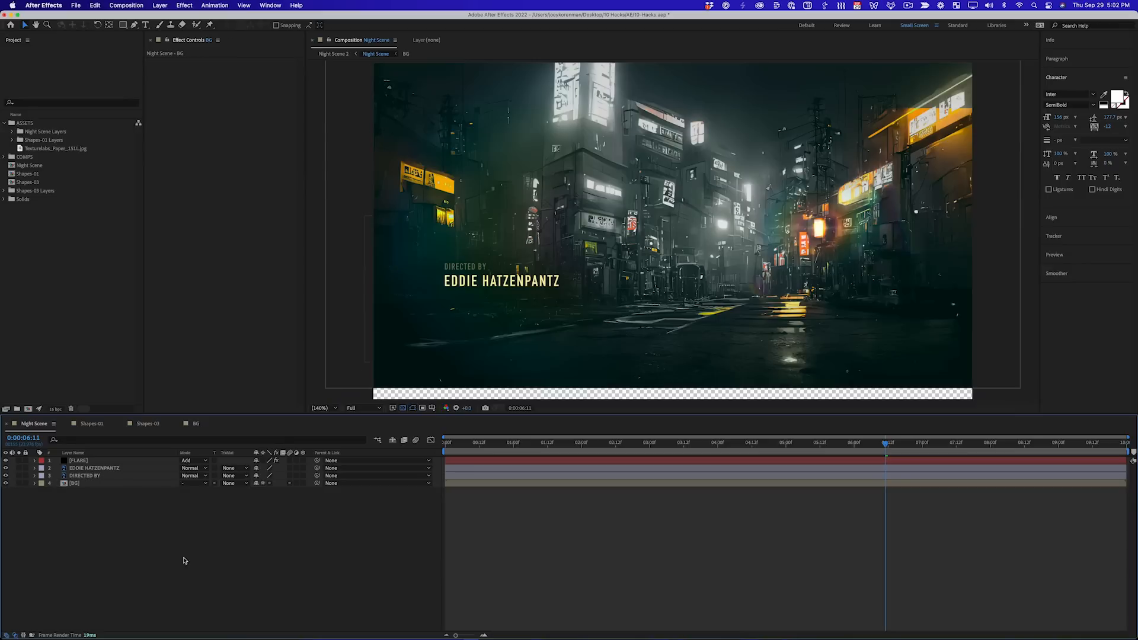
{"action": "key", "text": "ctrl+v"}
{"action": "left_click", "coordinate": [378, 618]}
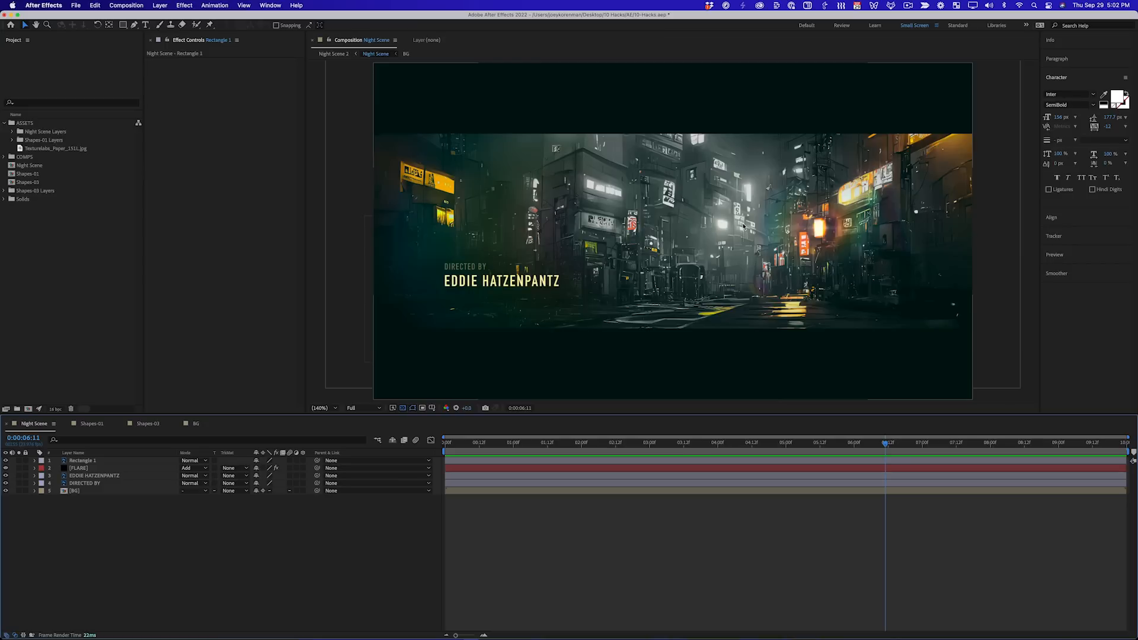
Add a 1920 x 1080 adjustment layer named Diffusion on a Budget to the top of the BG composition.
{"action": "double_click", "coordinate": [87, 492]}
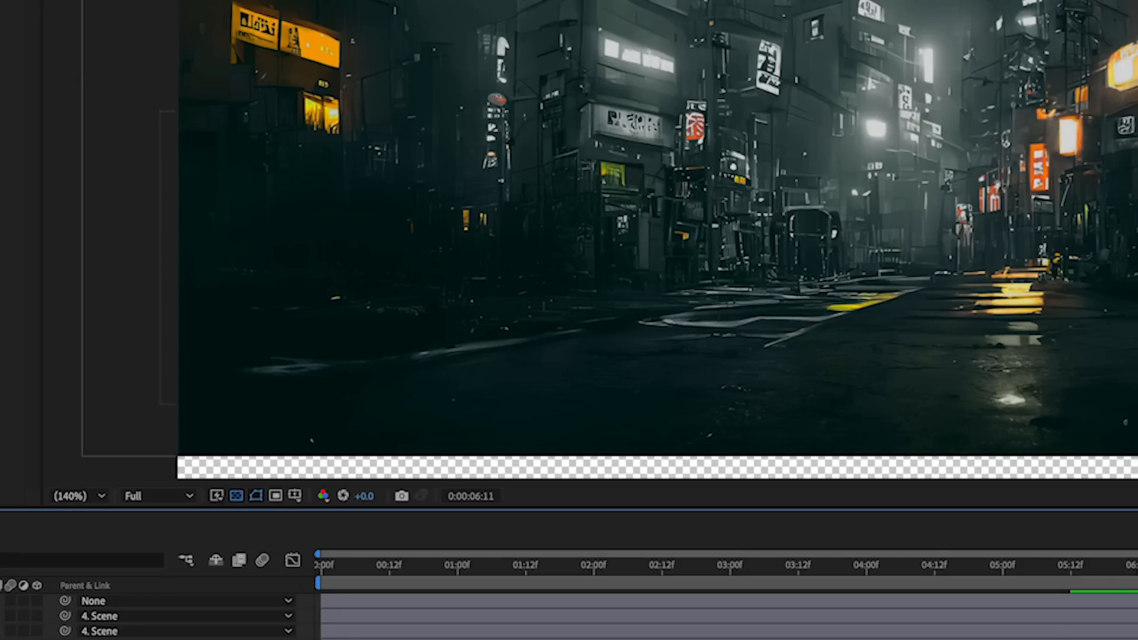
{"action": "key", "text": "ctrl+y"}
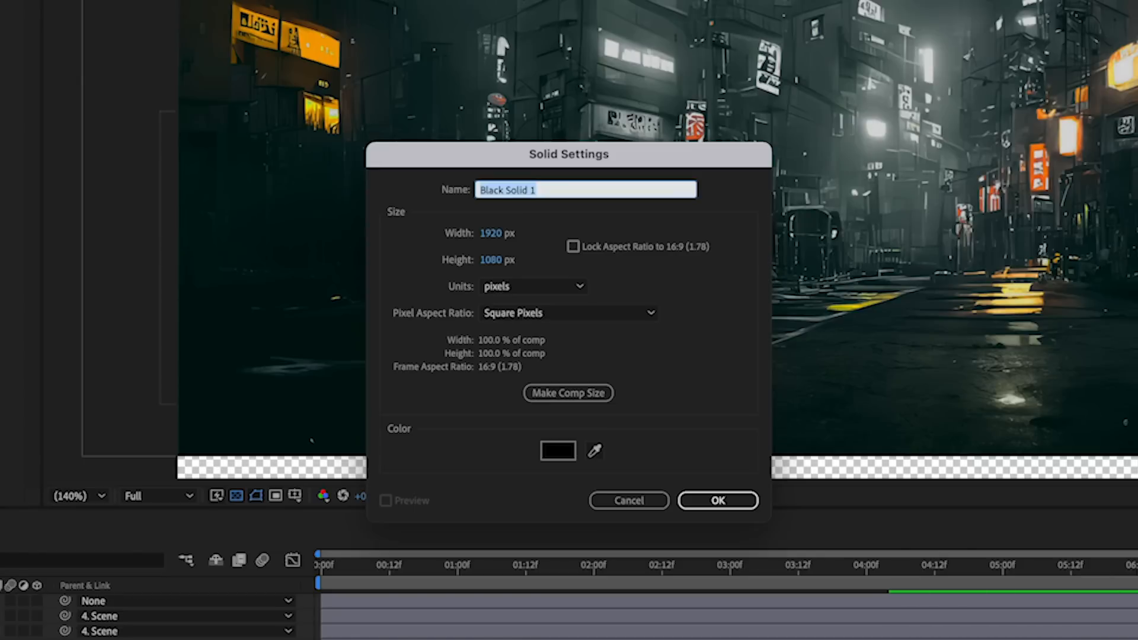
{"action": "type", "text": "Diffusion on a Budge"}
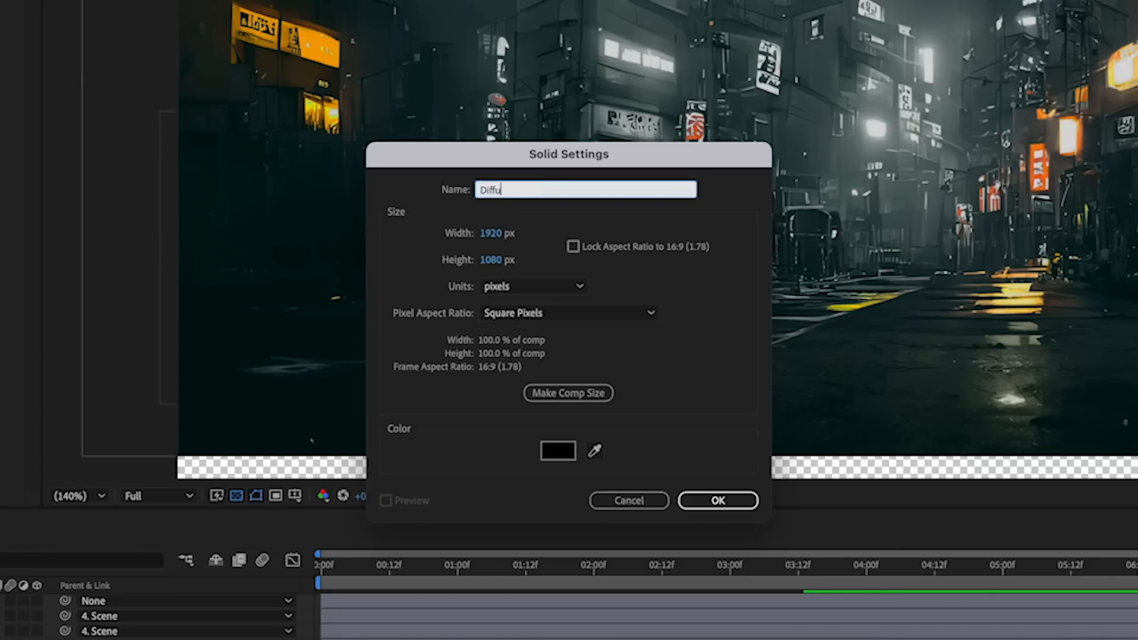
{"action": "type", "text": "t"}
{"action": "key", "text": "Return"}
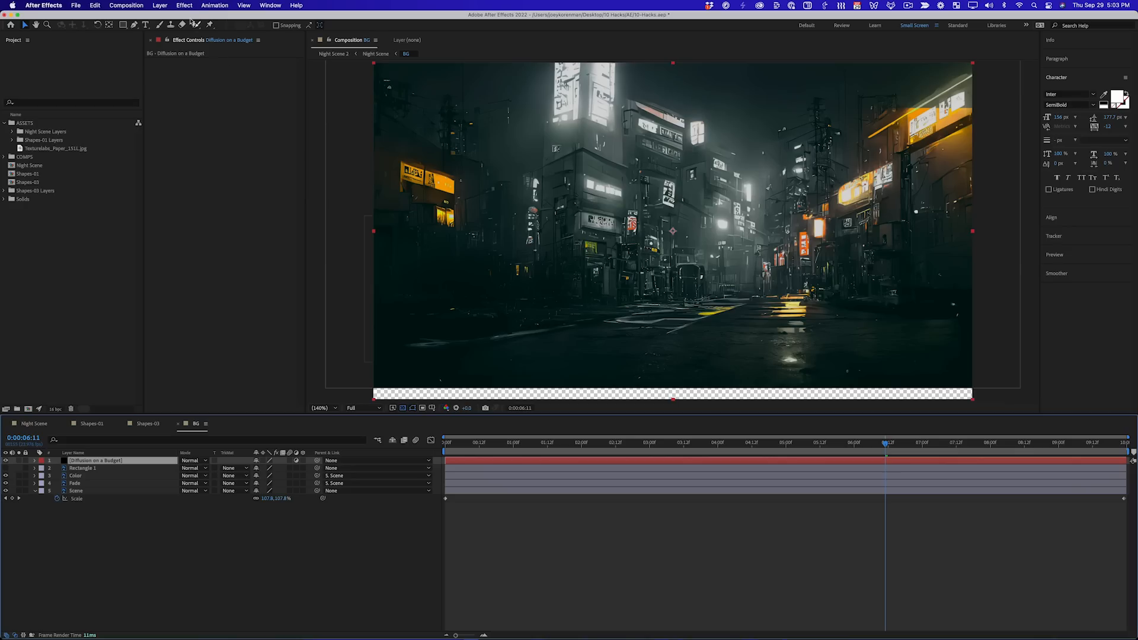
Apply Fast Box Blur to the Diffusion on a Budget layer with a blur radius of 2.
{"action": "left_click", "coordinate": [184, 5]}
{"action": "mouse_move", "coordinate": [237, 71]}
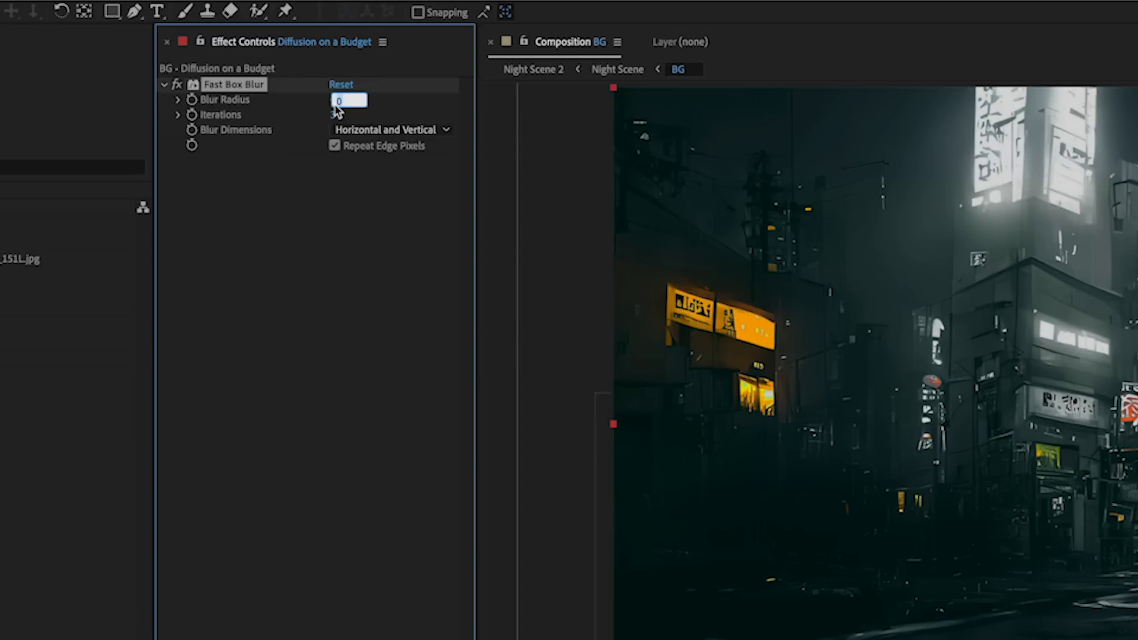
{"action": "type", "text": "2"}
{"action": "key", "text": "Return"}
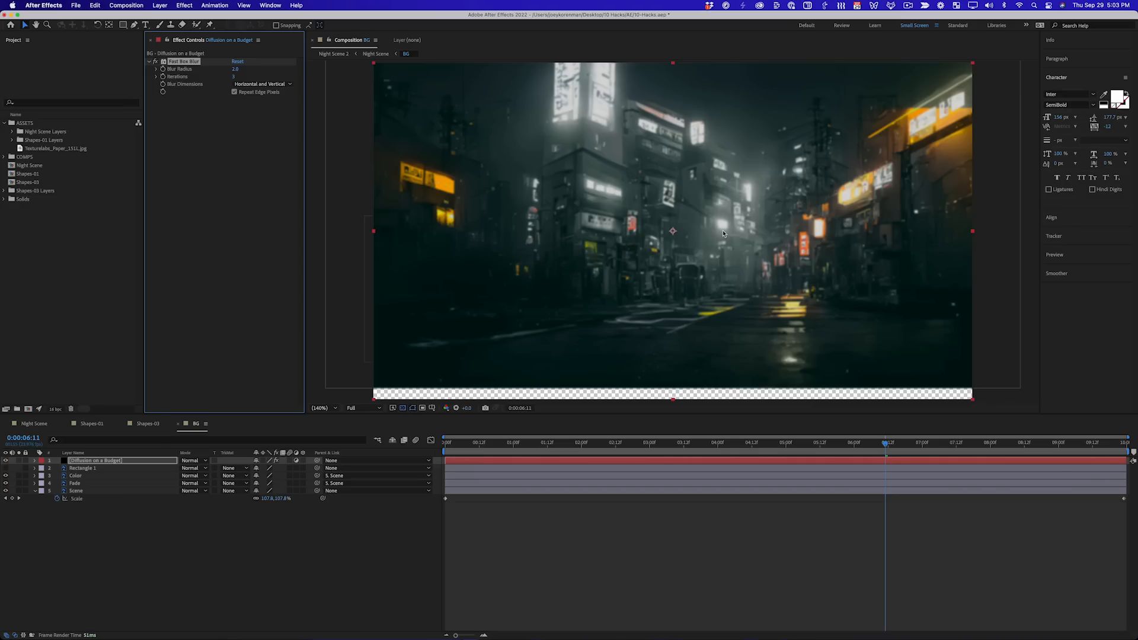
Try the Diffusion on a Budget layer at 15% opacity and readjust the opacity to compare the blur strength.
{"action": "key", "text": "t"}
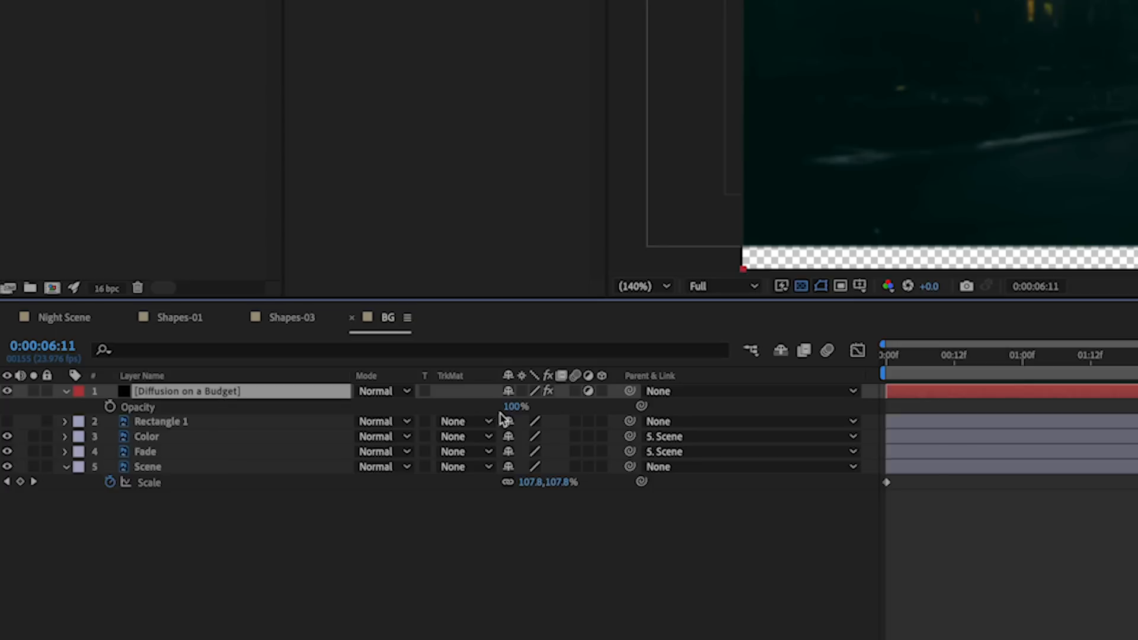
{"action": "left_click", "coordinate": [262, 469]}
{"action": "type", "text": "15"}
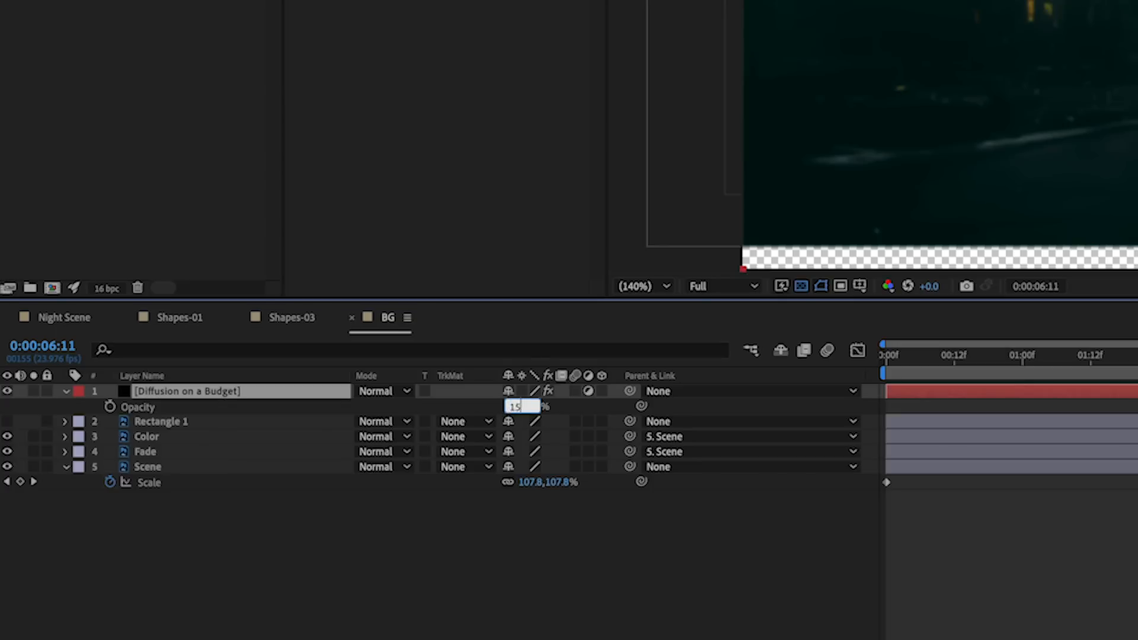
{"action": "key", "text": "Return"}
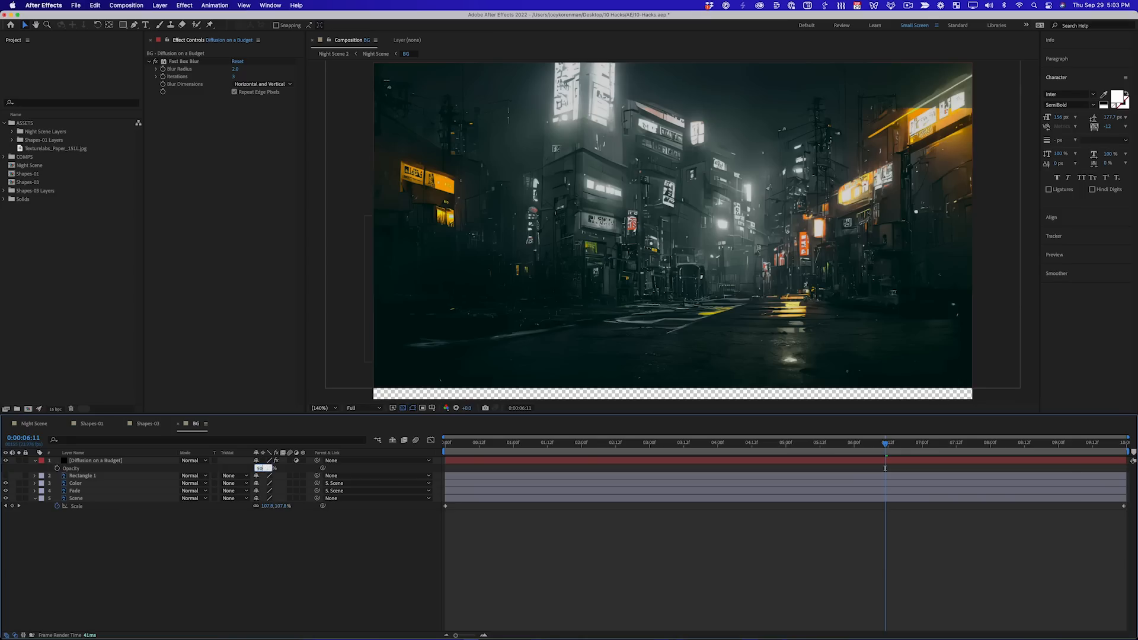
{"action": "key", "text": "Return"}
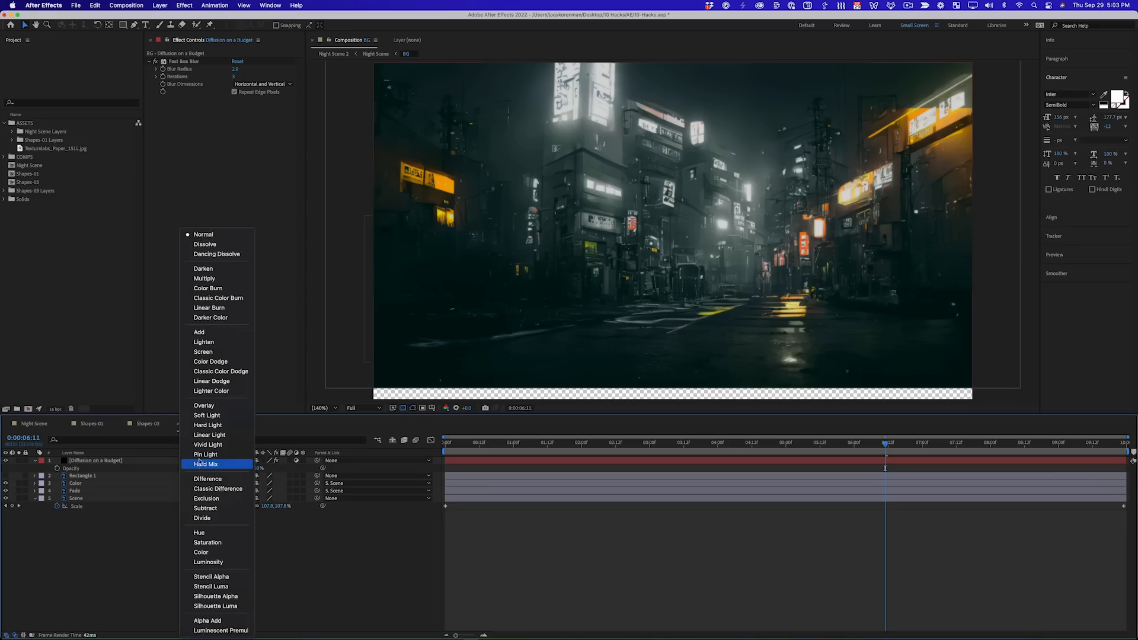
Set the Diffusion on a Budget layer's blend mode to Screen, readjust its opacity and compare the scene without and with it.
{"action": "left_click", "coordinate": [204, 352]}
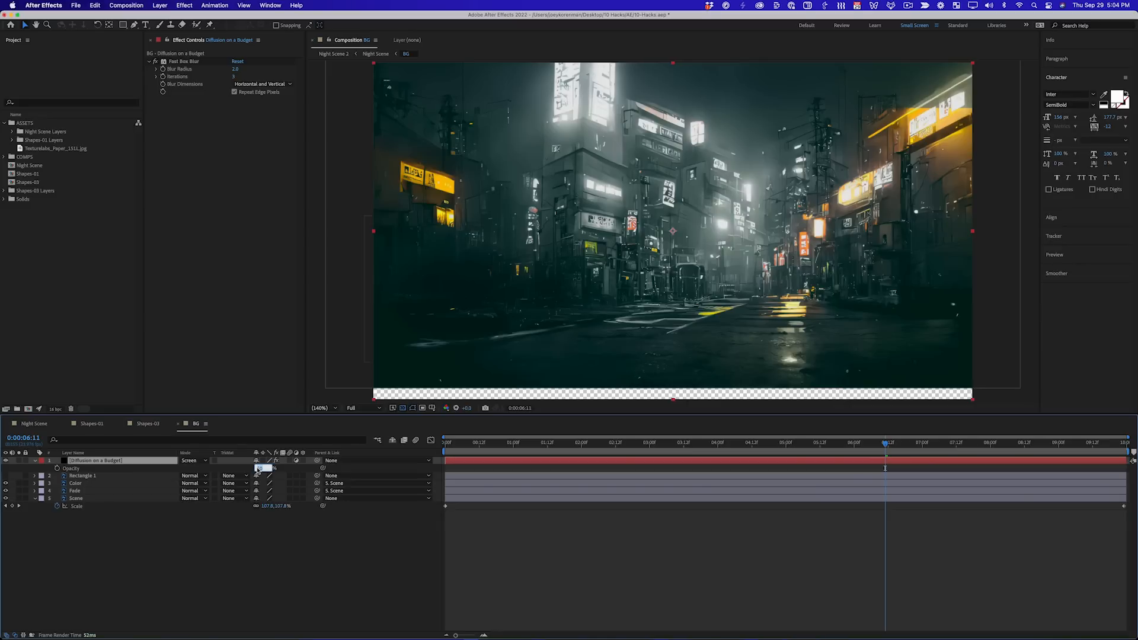
{"action": "left_click", "coordinate": [20, 468]}
{"action": "left_click", "coordinate": [6, 461]}
{"action": "left_click", "coordinate": [6, 461]}
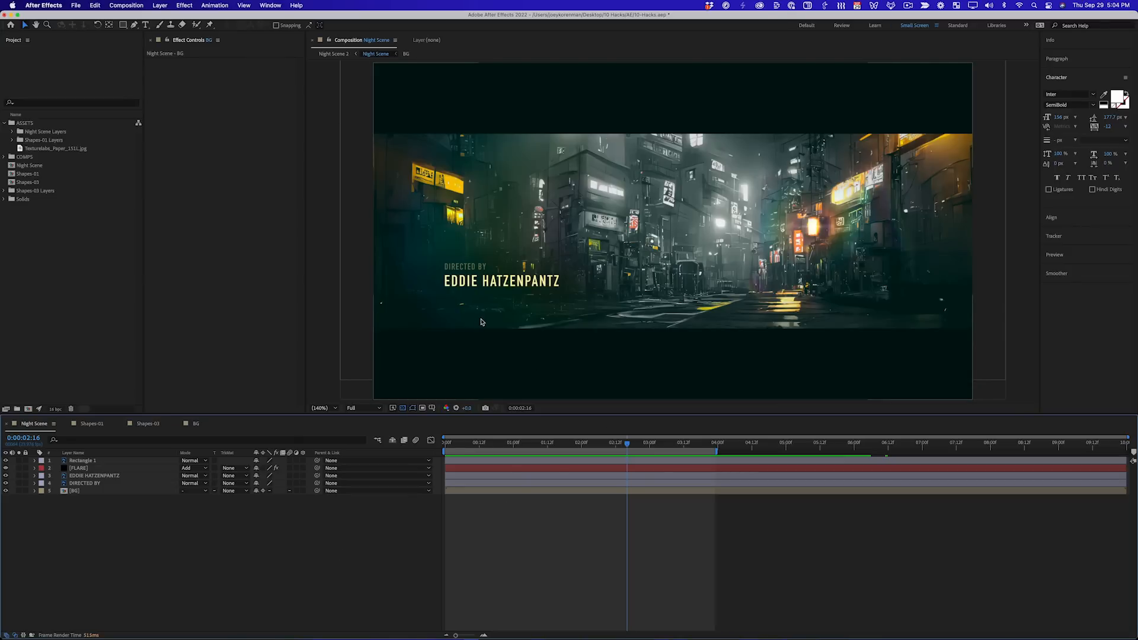
Add a solid named GRAIN directly above the FLARE layer in Night Scene and make it an adjustment layer.
{"action": "left_click", "coordinate": [121, 468]}
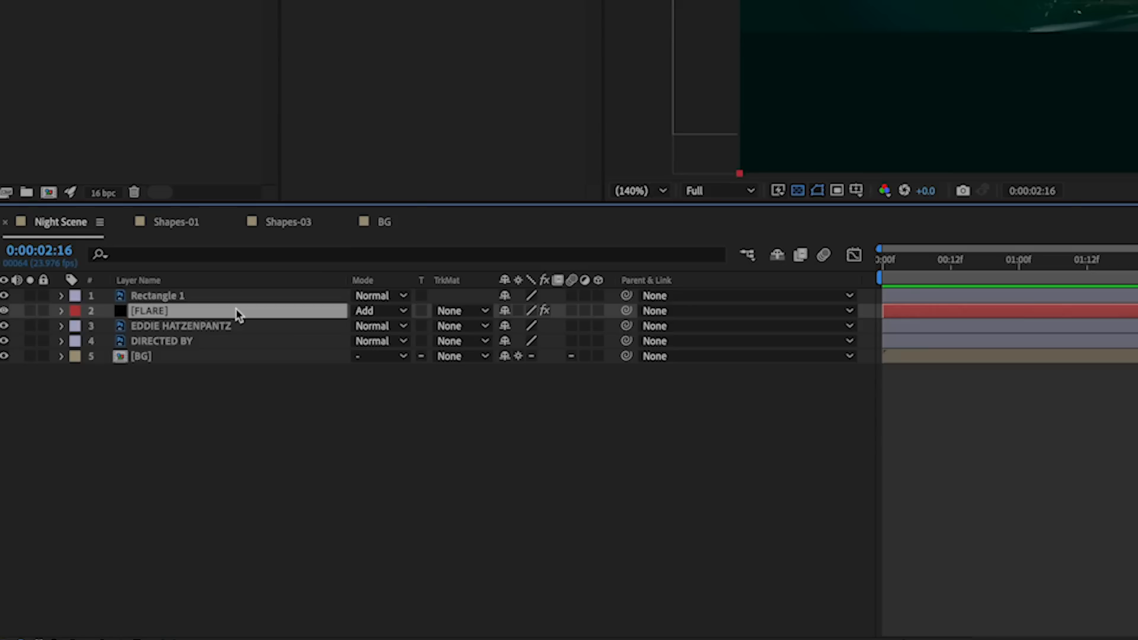
{"action": "key", "text": "super+y"}
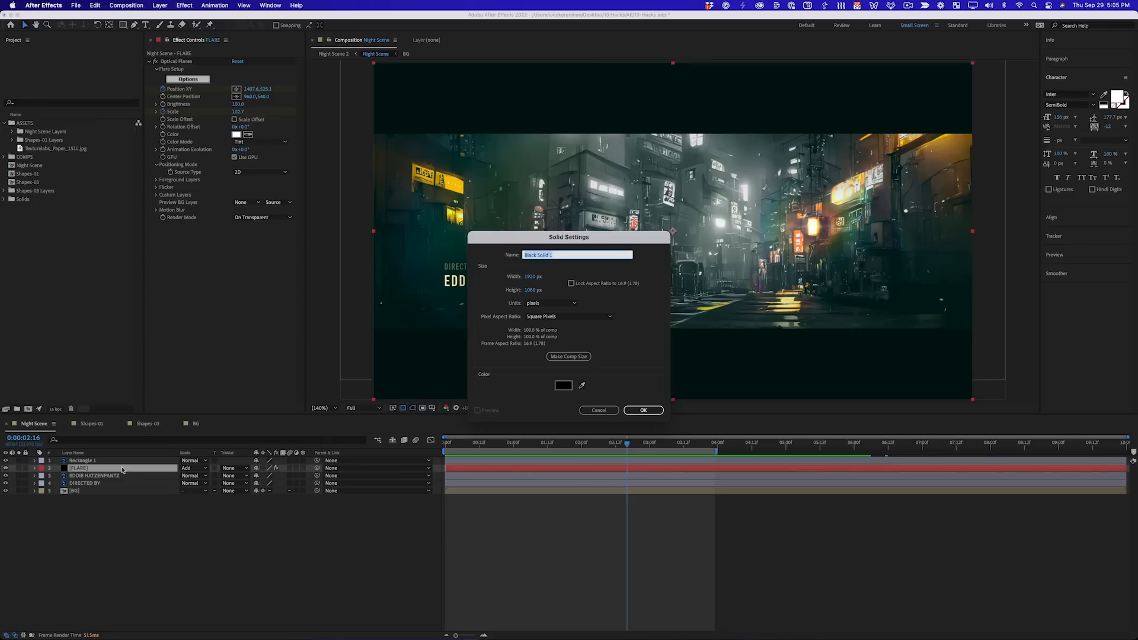
{"action": "type", "text": "GRAIN"}
{"action": "key", "text": "Return"}
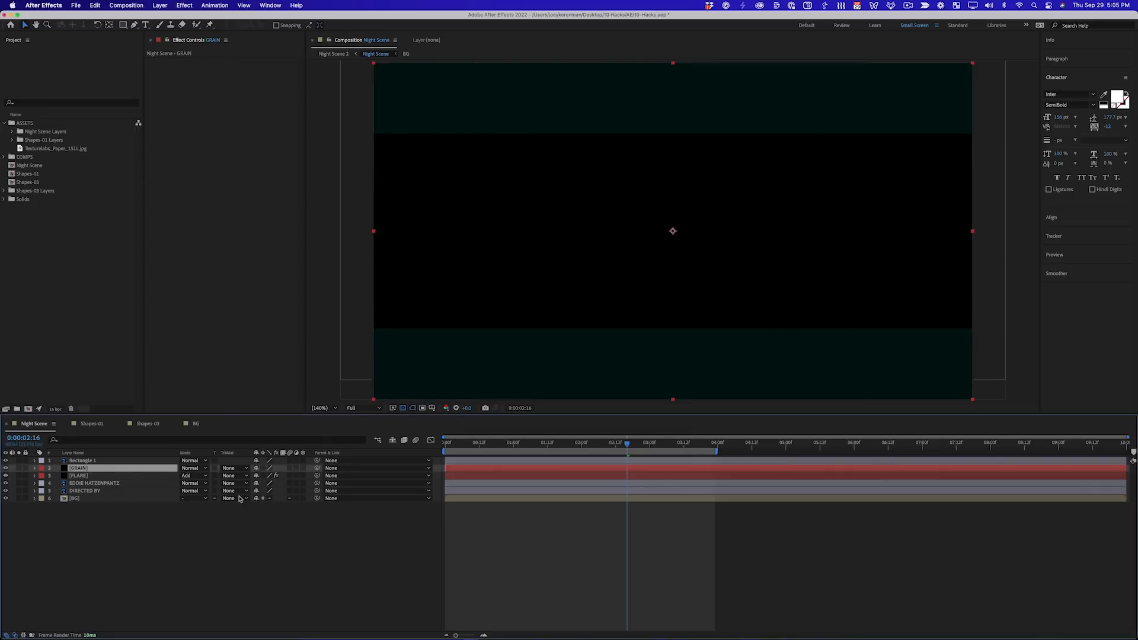
{"action": "left_click", "coordinate": [296, 468]}
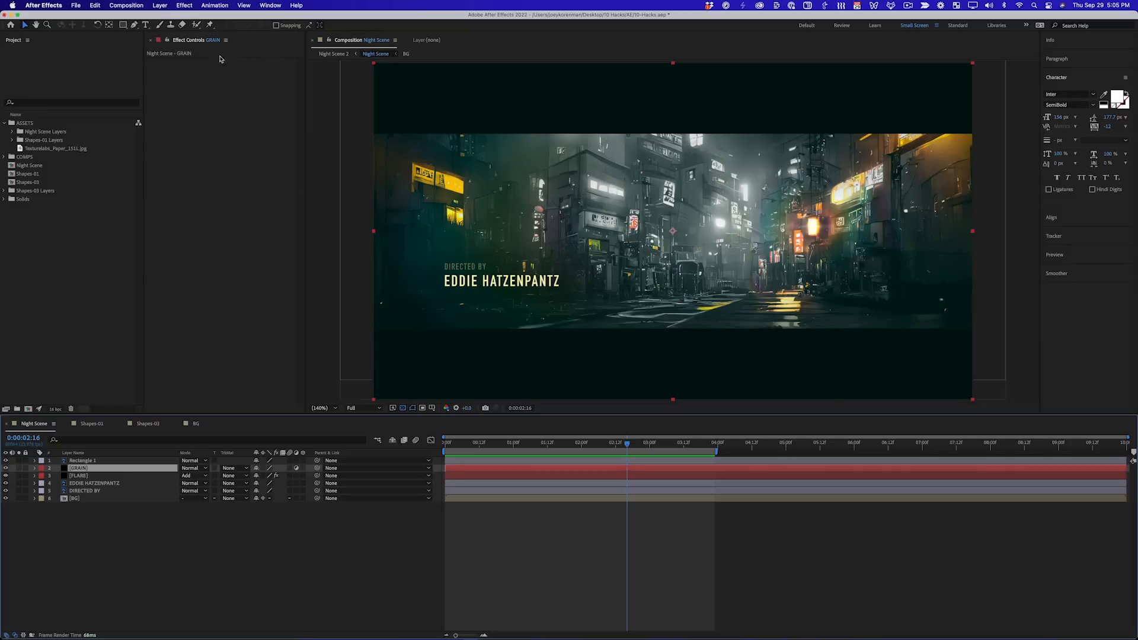
Apply Add Grain to the GRAIN layer and set its viewing mode to Final Output.
{"action": "left_click", "coordinate": [184, 5]}
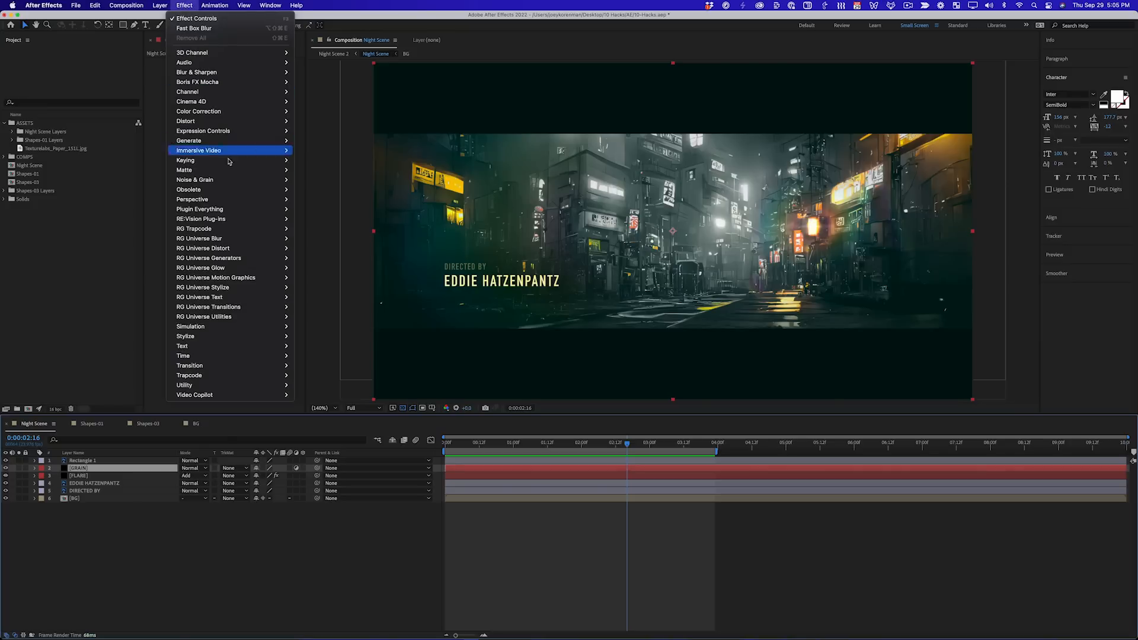
{"action": "left_click", "coordinate": [311, 180]}
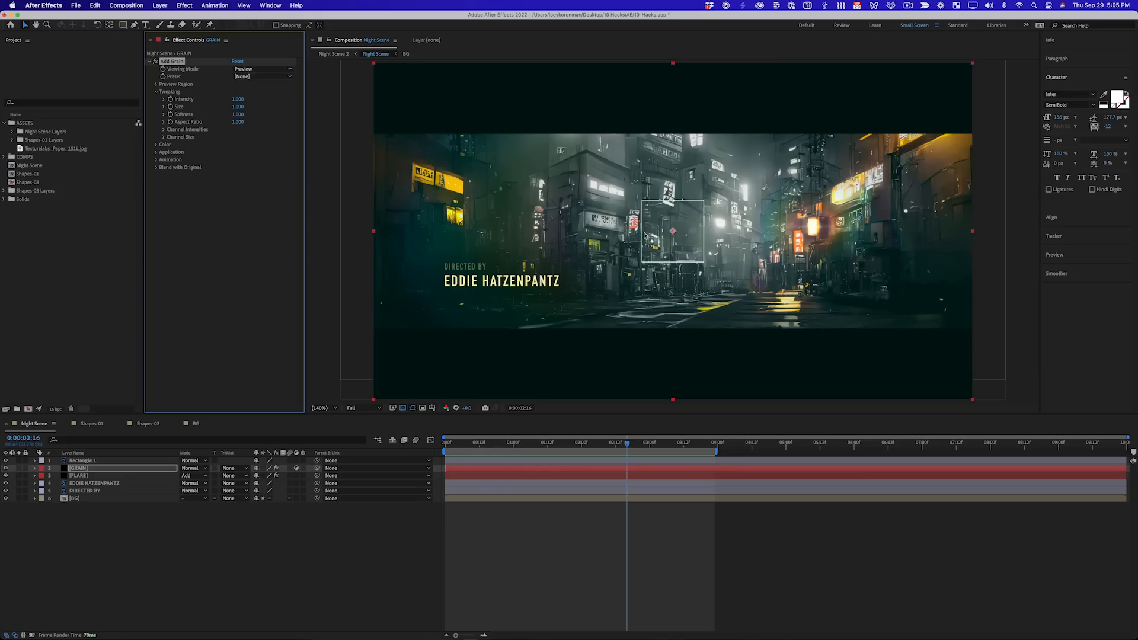
{"action": "left_click", "coordinate": [261, 69]}
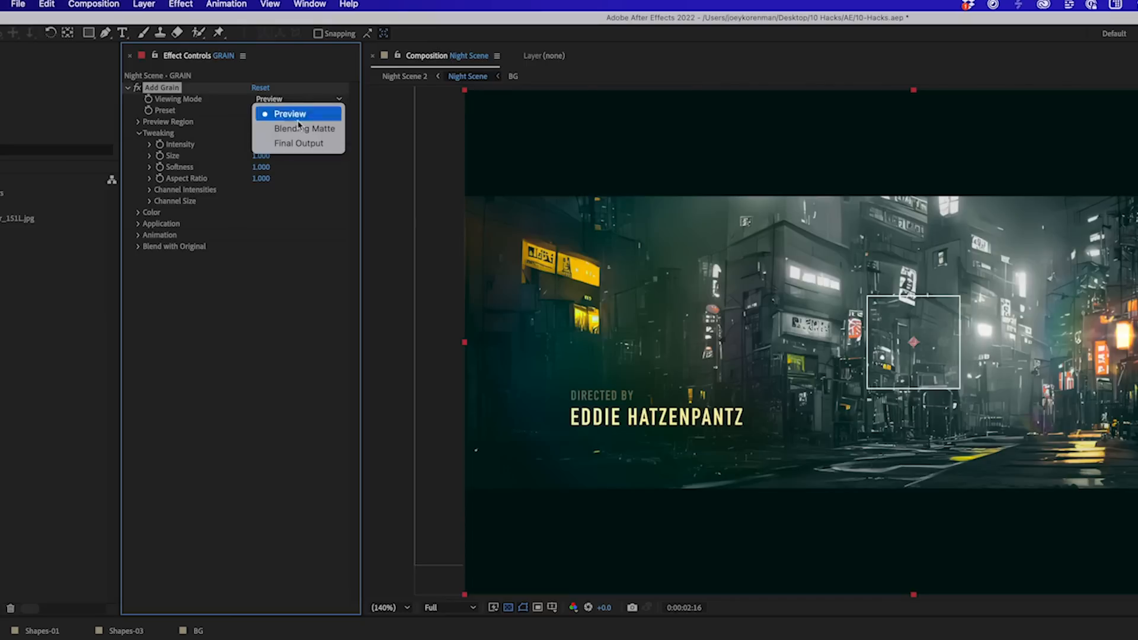
{"action": "left_click", "coordinate": [298, 144]}
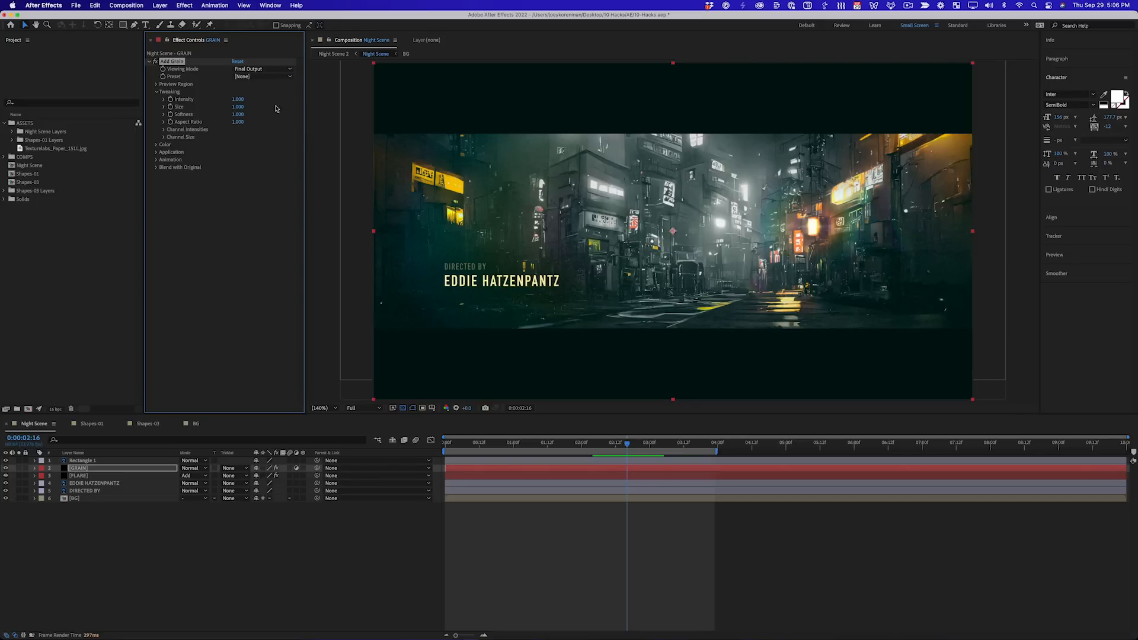
Set both the size and the intensity of the Add Grain effect to 0.5.
{"action": "left_click", "coordinate": [267, 77]}
{"action": "left_click", "coordinate": [219, 82]}
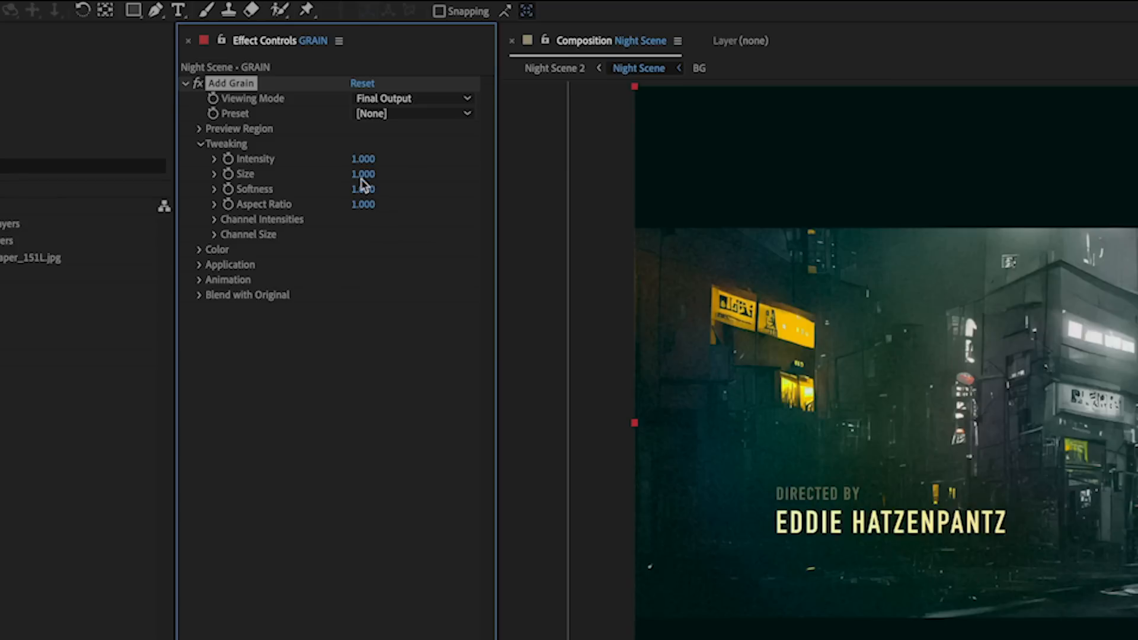
{"action": "left_click", "coordinate": [238, 107]}
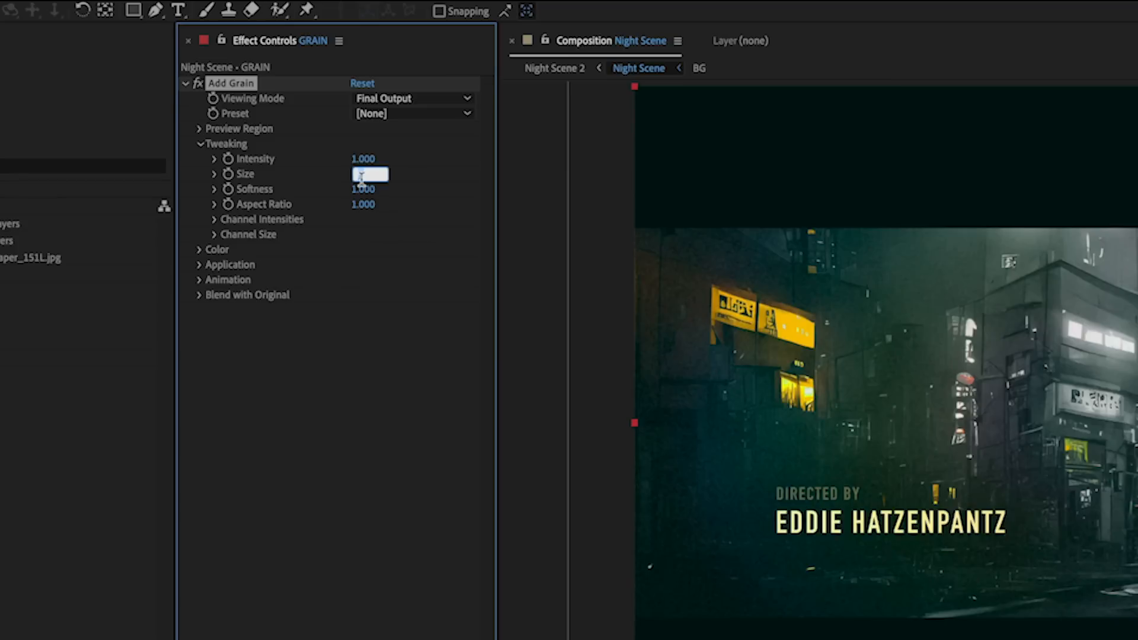
{"action": "key", "text": "Return"}
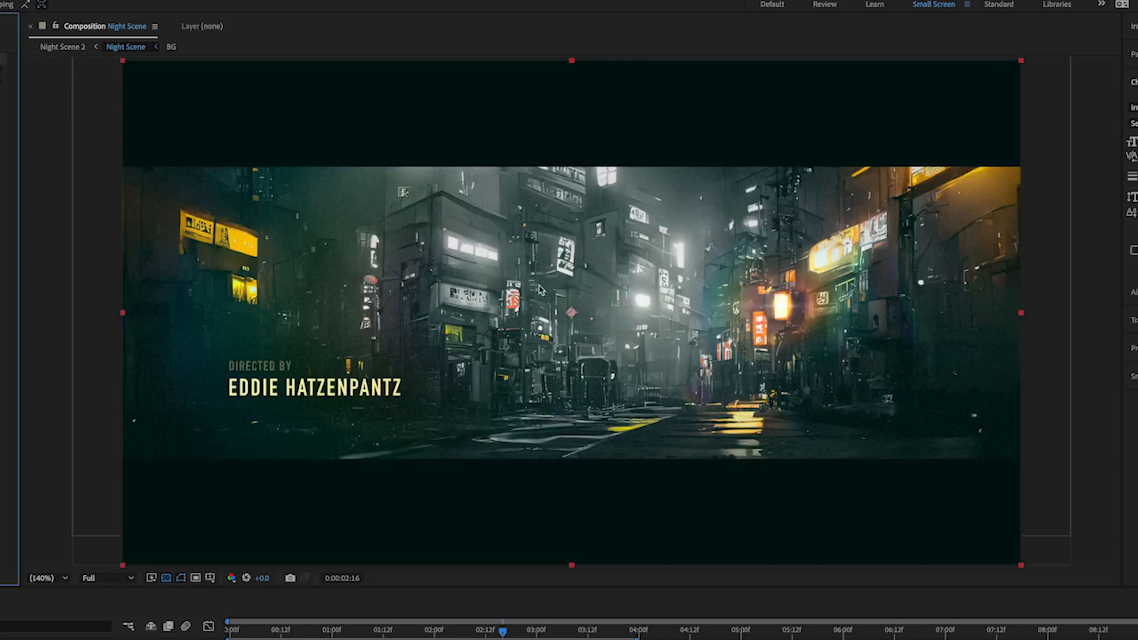
{"action": "left_click", "coordinate": [243, 99]}
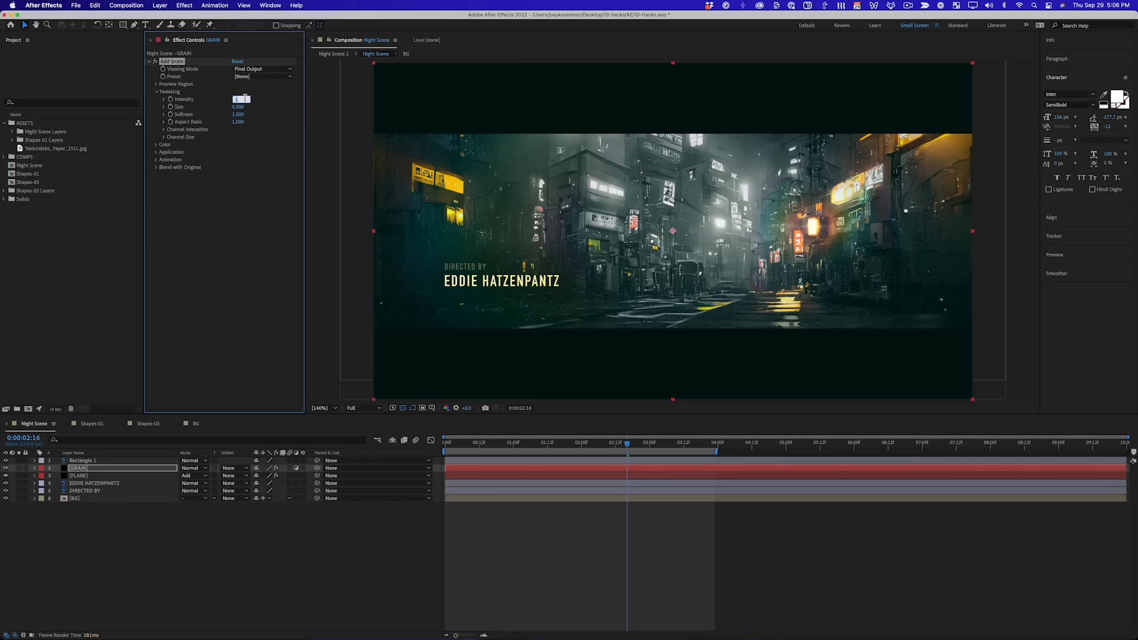
{"action": "key", "text": "Return"}
{"action": "key", "text": "period"}
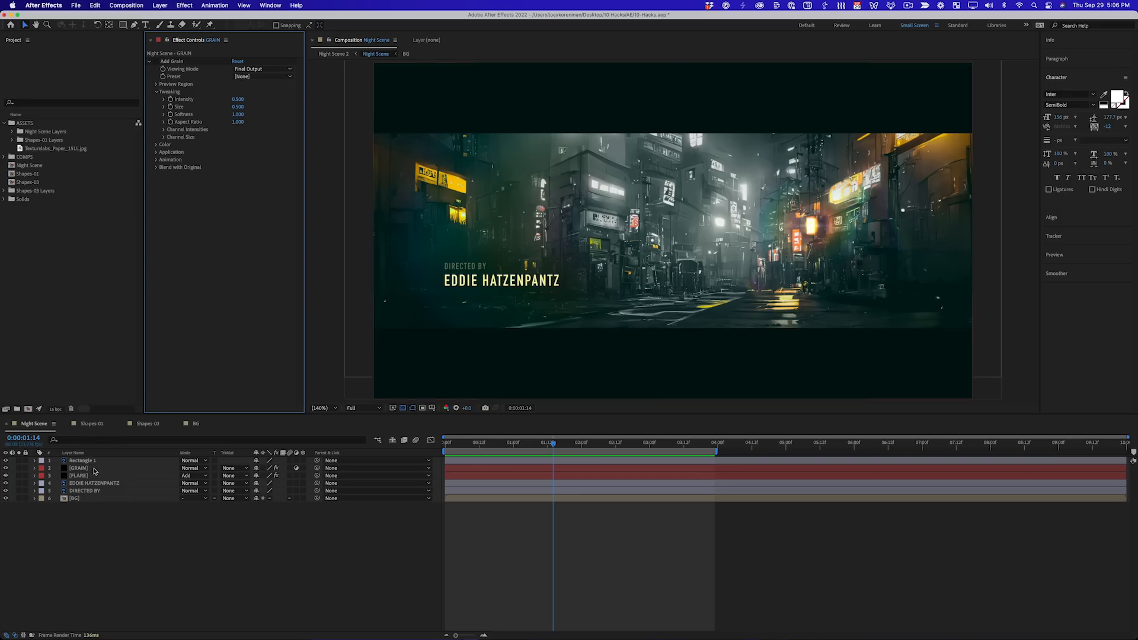
Apply Noise HLS Auto to the GRAIN layer and raise its lightness to about 52%.
{"action": "left_click", "coordinate": [94, 470]}
{"action": "left_click", "coordinate": [183, 7]}
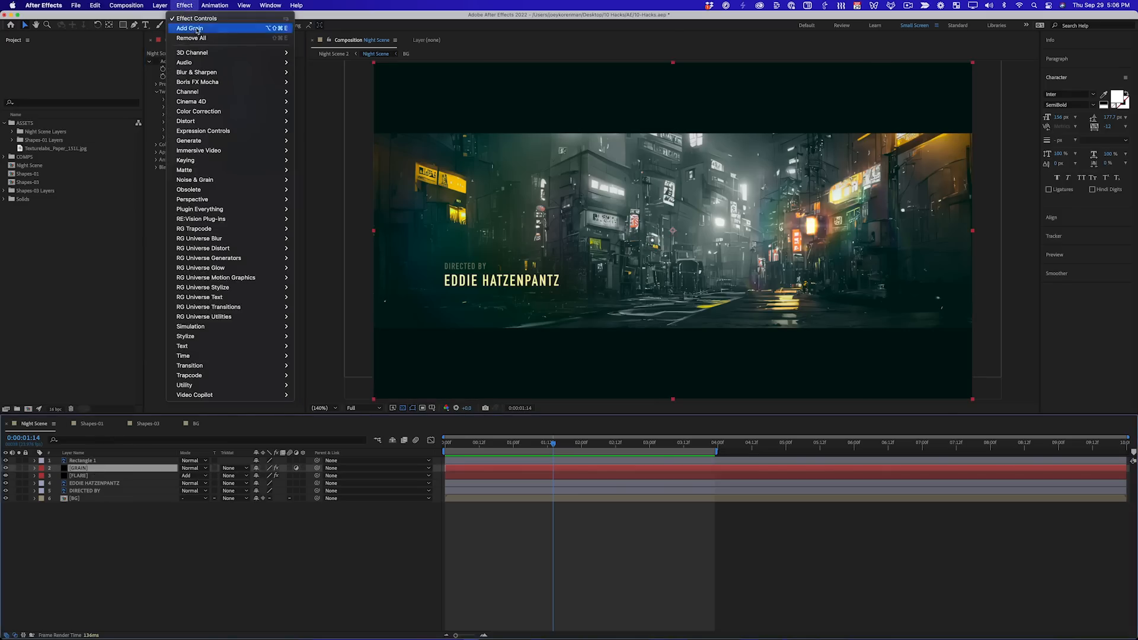
{"action": "mouse_move", "coordinate": [249, 183]}
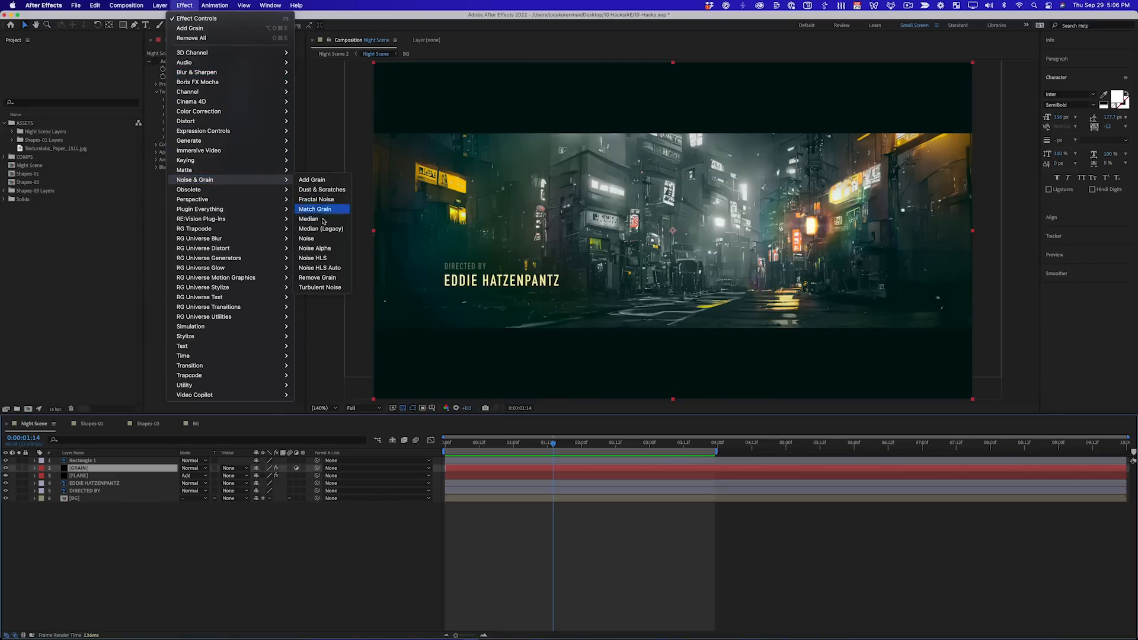
{"action": "left_click", "coordinate": [320, 268]}
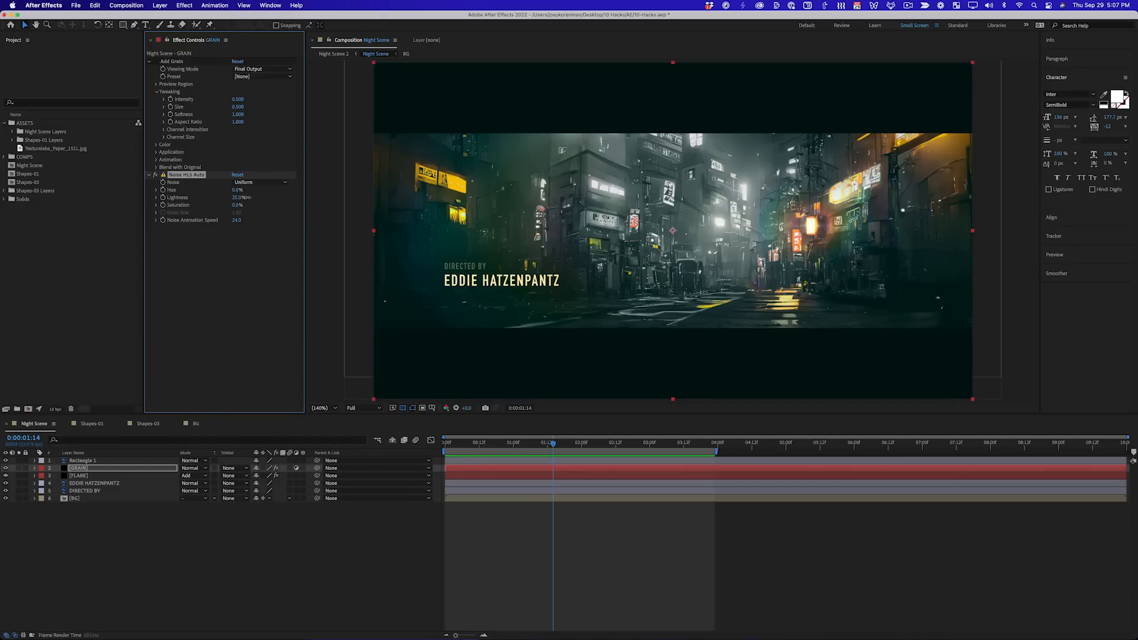
{"action": "mouse_move", "coordinate": [248, 197]}
{"action": "left_mouse_down"}
{"action": "mouse_move", "coordinate": [278, 197]}
{"action": "mouse_move", "coordinate": [258, 198]}
{"action": "left_mouse_up"}
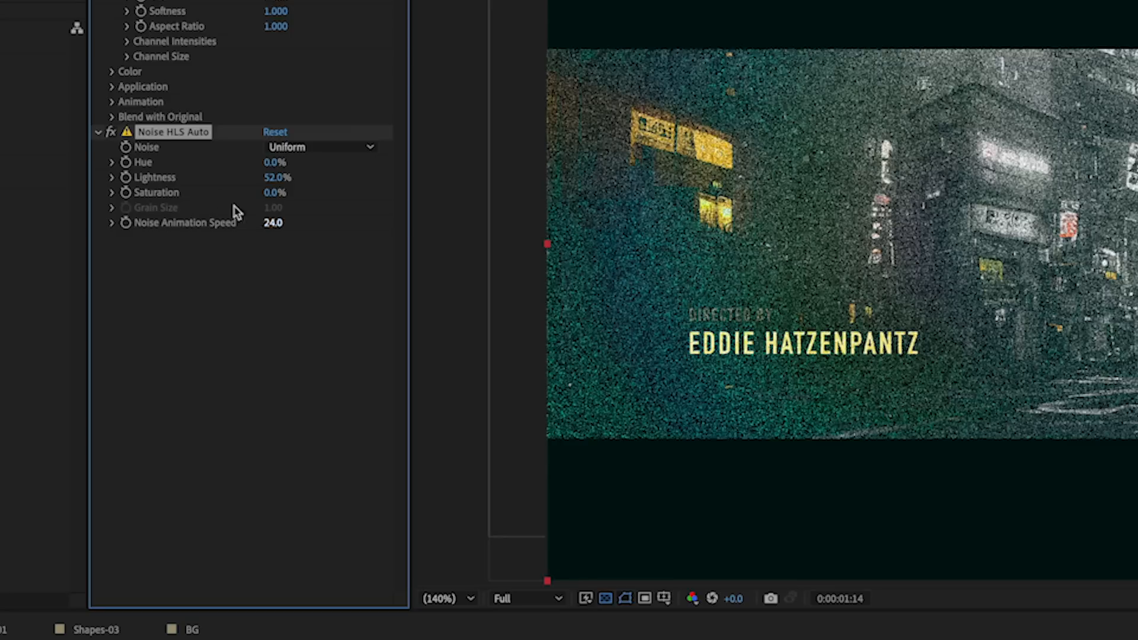
Try the Squared and Grain noise types in Noise HLS Auto and return to Uniform.
{"action": "left_click", "coordinate": [259, 183]}
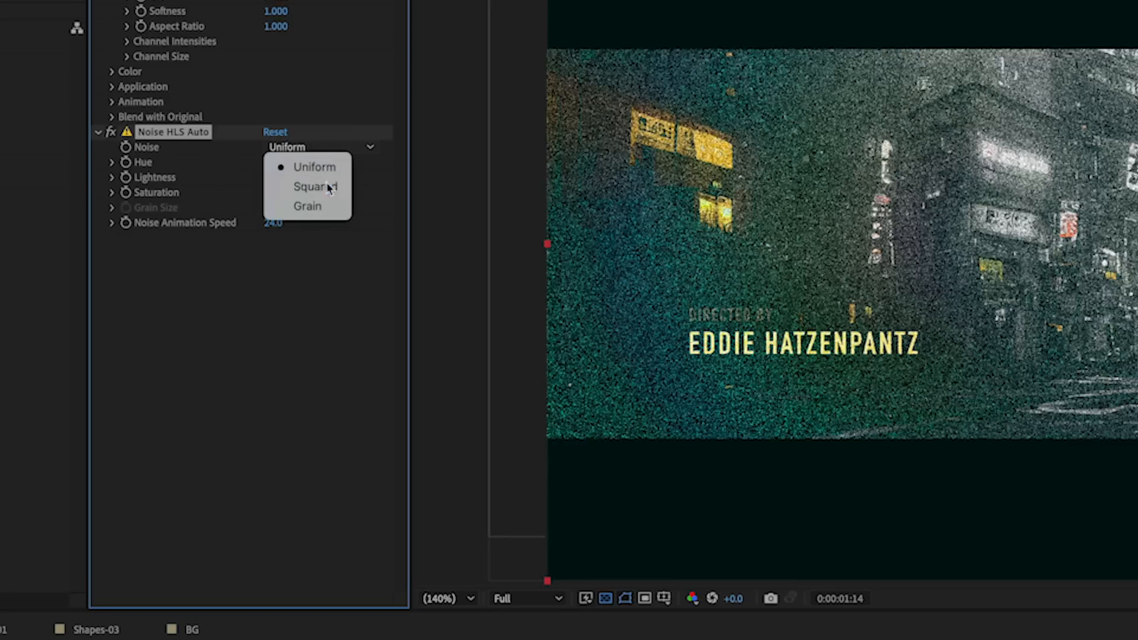
{"action": "left_click", "coordinate": [328, 186]}
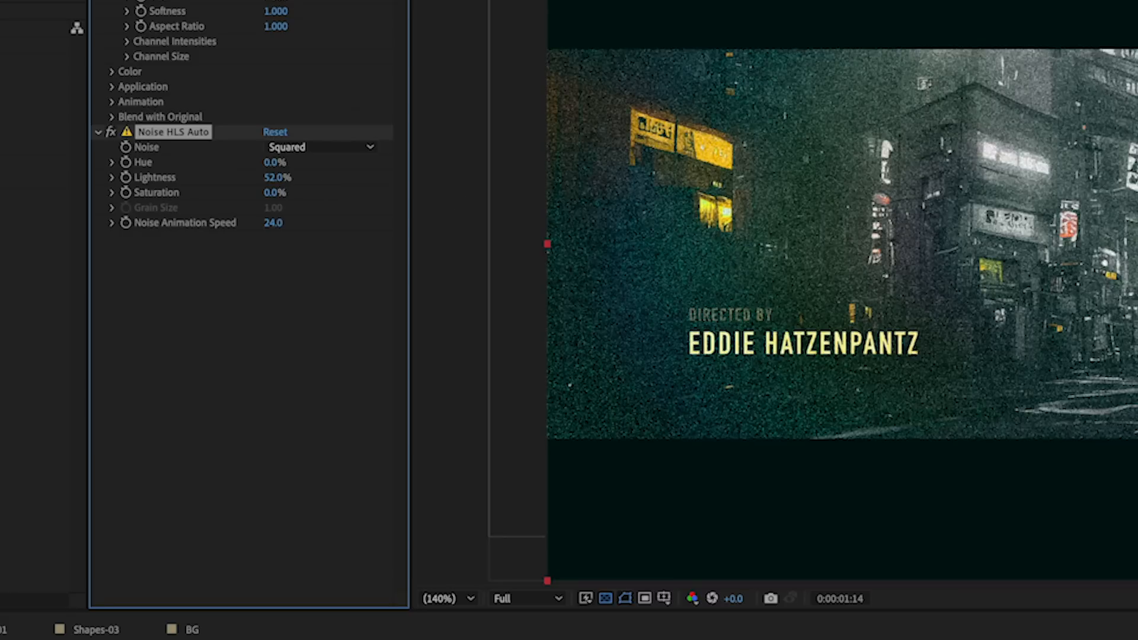
{"action": "left_click", "coordinate": [325, 148]}
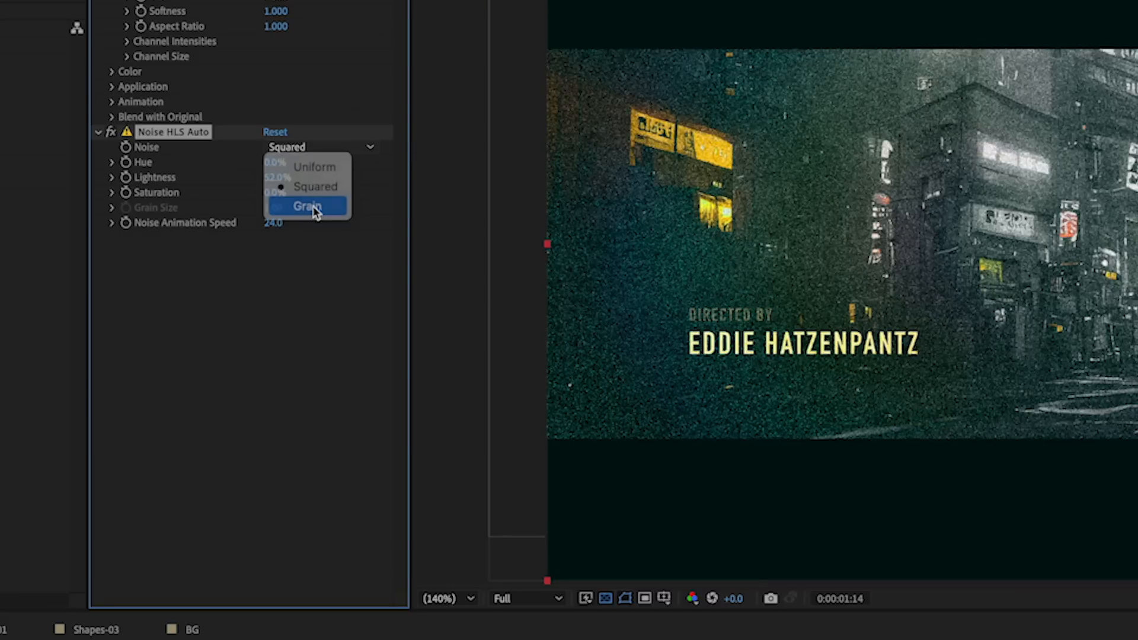
{"action": "left_click", "coordinate": [314, 209]}
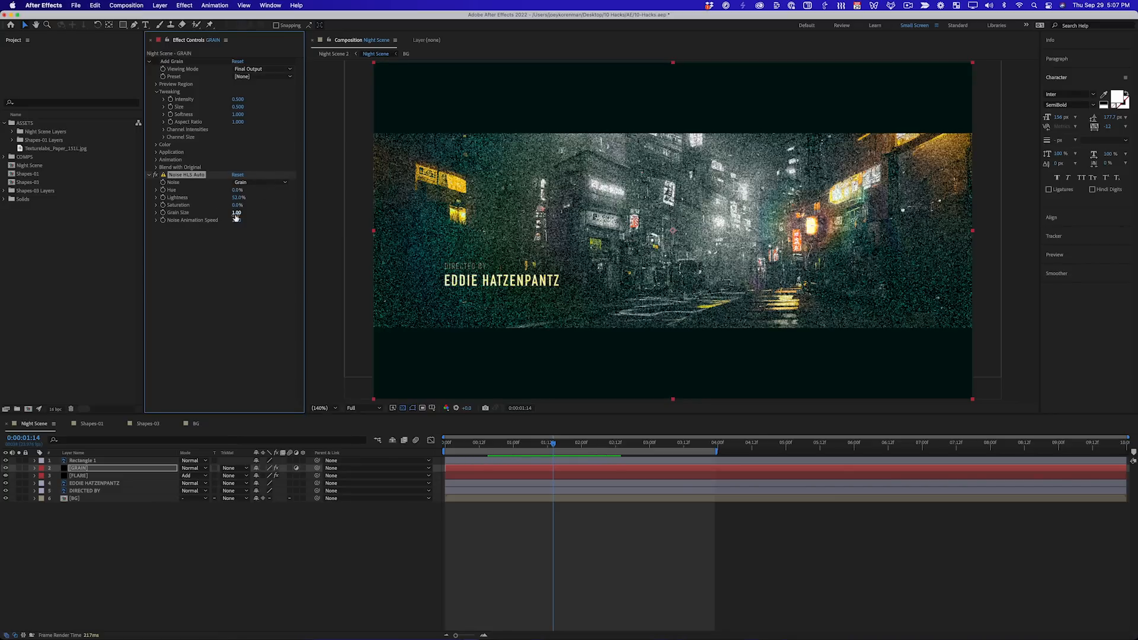
{"action": "left_click", "coordinate": [259, 182]}
{"action": "left_click", "coordinate": [252, 189]}
Set the Noise HLS Auto lightness to 2% and inspect the grain up close around the title text.
{"action": "left_click", "coordinate": [238, 197]}
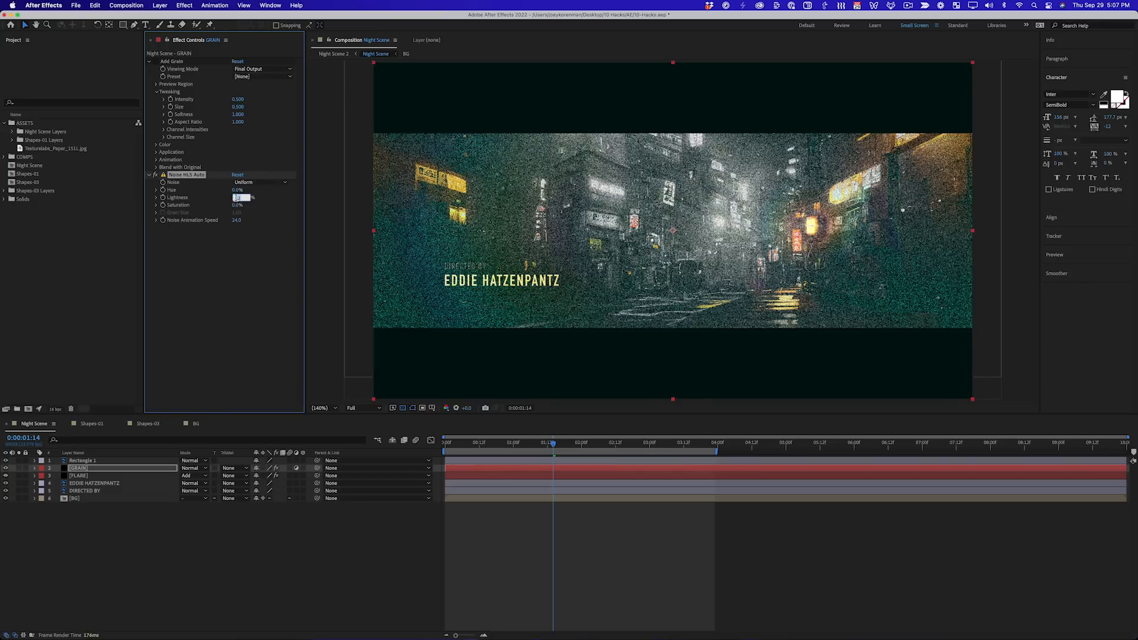
{"action": "type", "text": "2"}
{"action": "key", "text": "Return"}
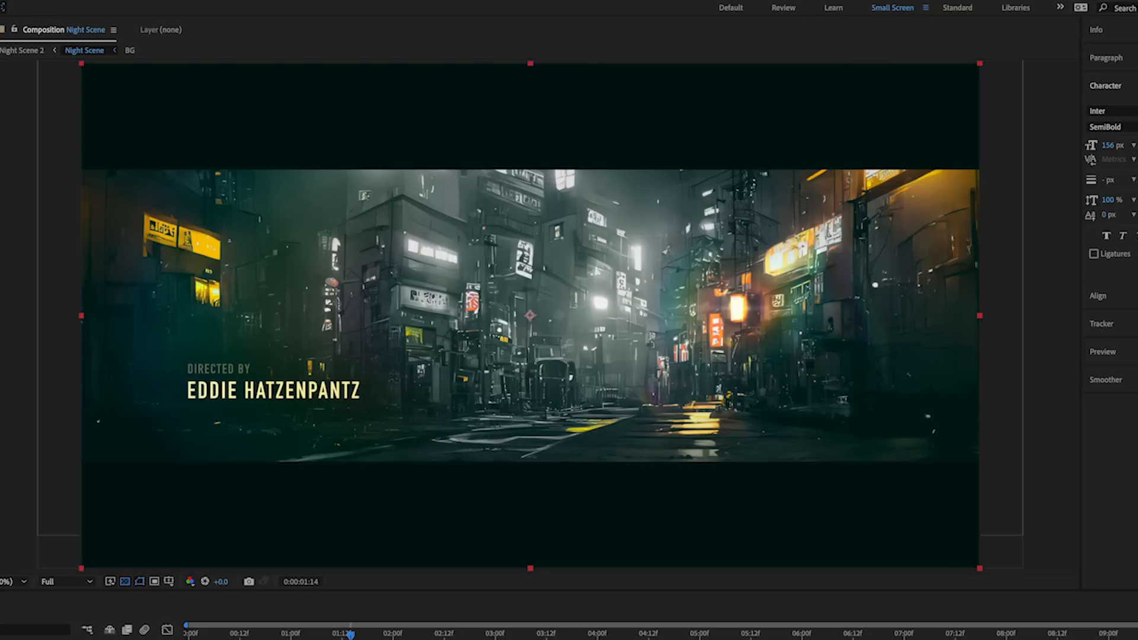
{"action": "left_click", "coordinate": [277, 350]}
{"action": "key", "text": "."}
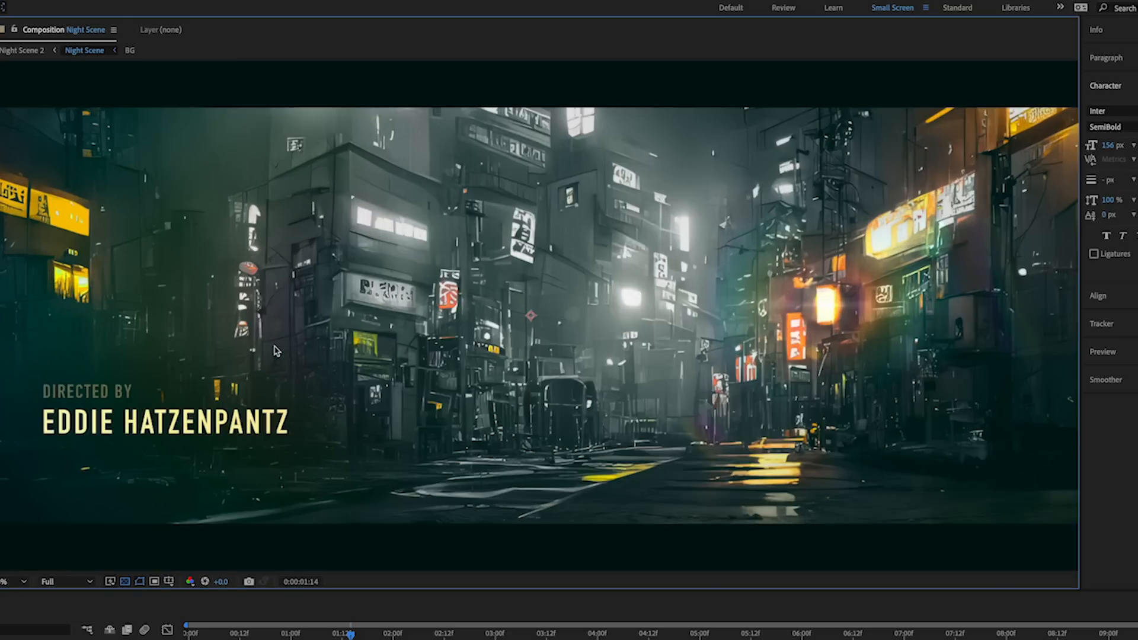
{"action": "left_click_drag", "start_coordinate": [284, 348], "coordinate": [396, 349]}
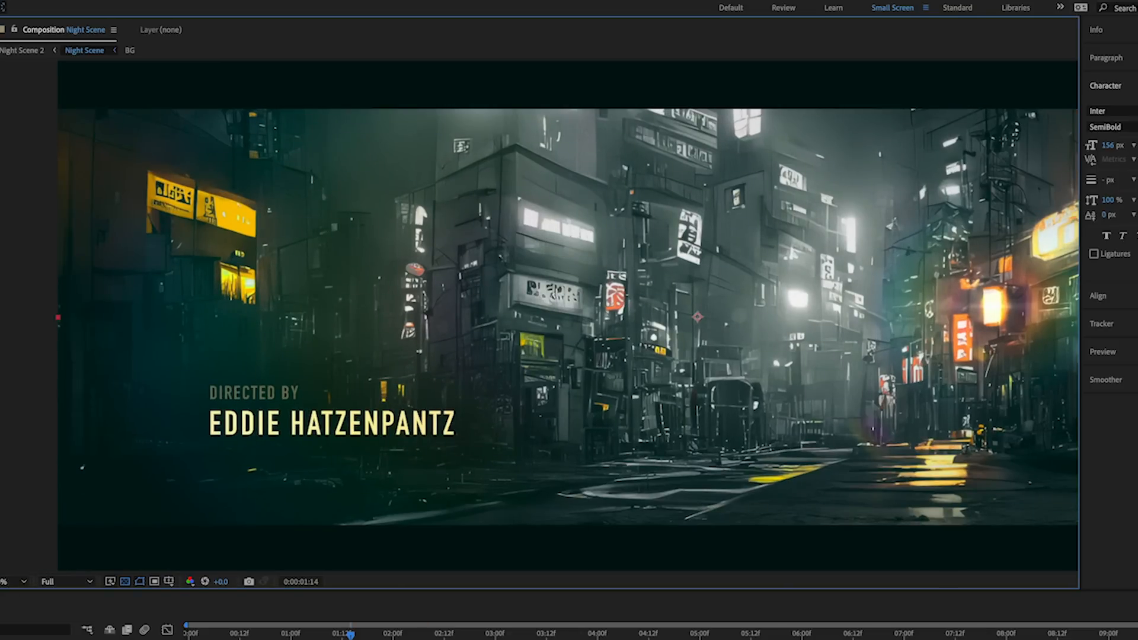
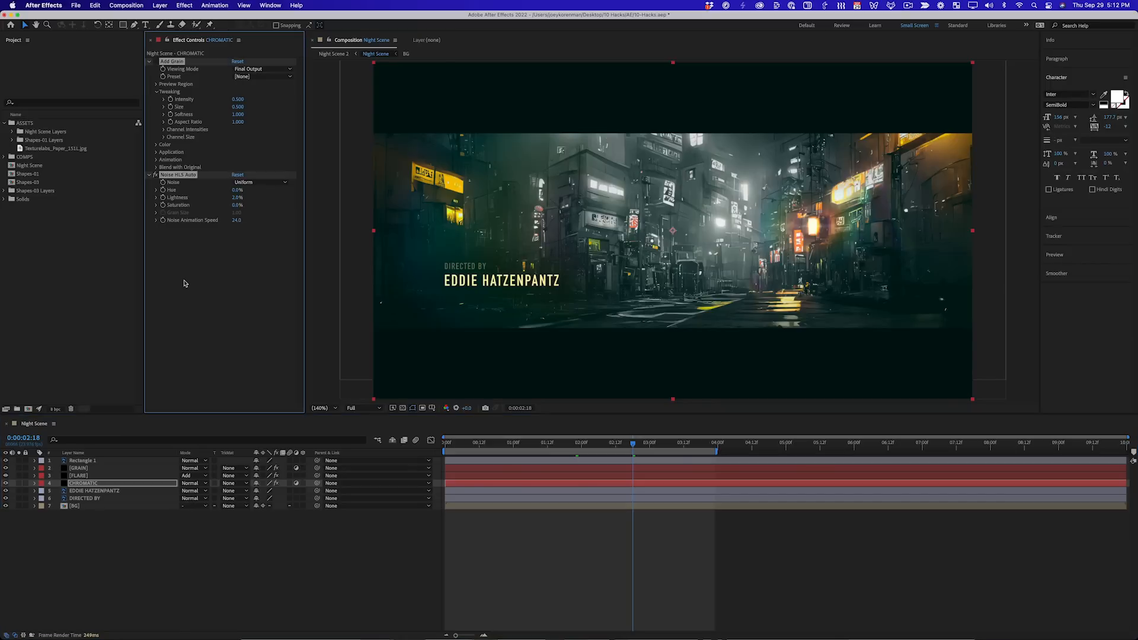
Remove Add Grain and Noise HLS Auto from the CHROMATIC layer and apply a Plugin Everything effect in their place.
{"action": "key", "text": "Delete"}
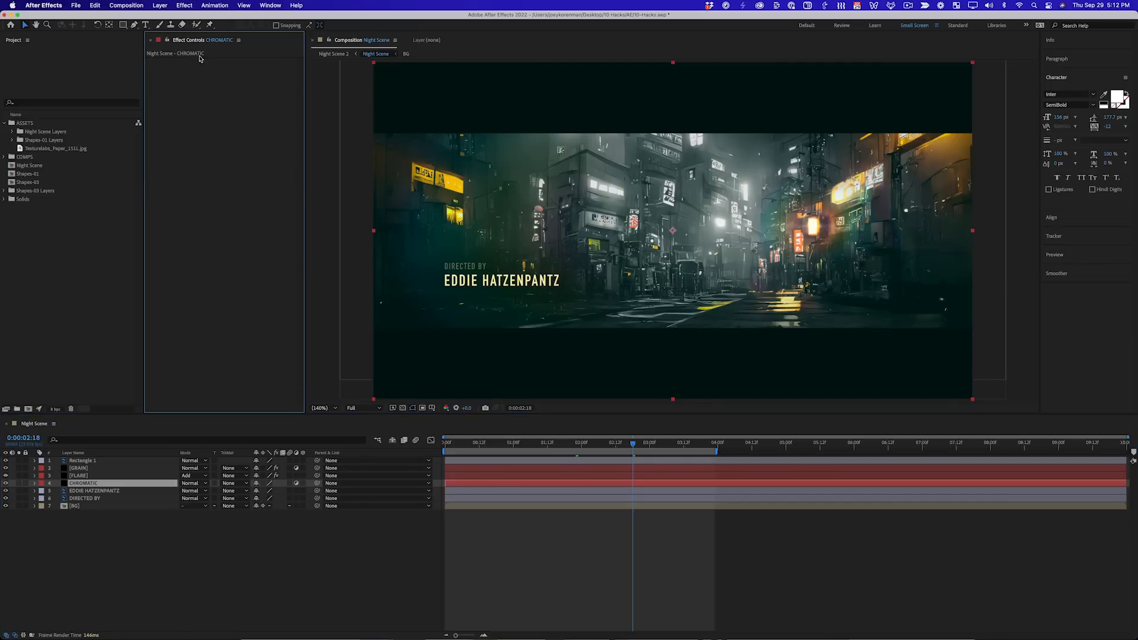
{"action": "left_click", "coordinate": [185, 6]}
{"action": "mouse_move", "coordinate": [270, 210]}
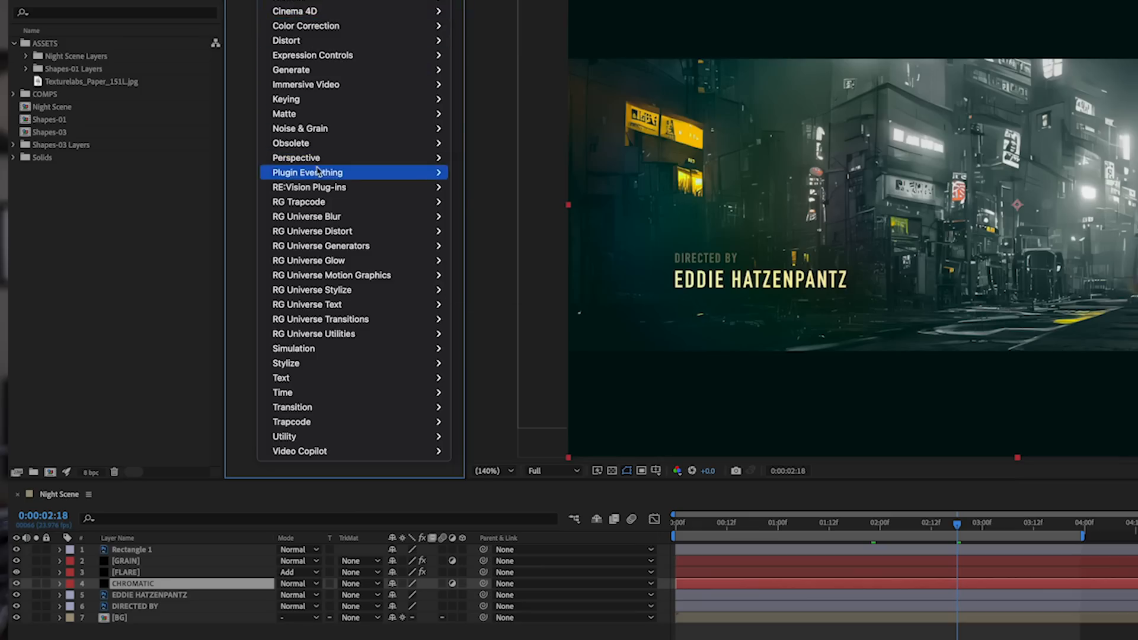
{"action": "left_click", "coordinate": [502, 189]}
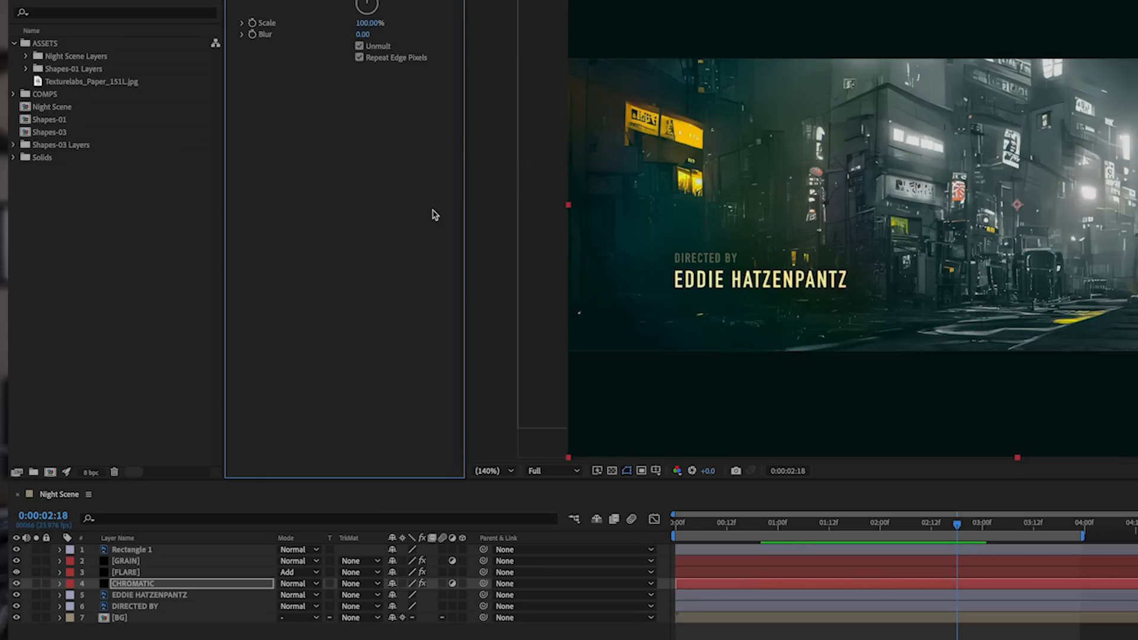
Increase the chromatic aberration position on the CHROMATIC layer, try the Red & Green channels, and settle on Green & Blue.
{"action": "scroll", "coordinate": [660, 282], "scroll_direction": "up", "scroll_amount": 2}
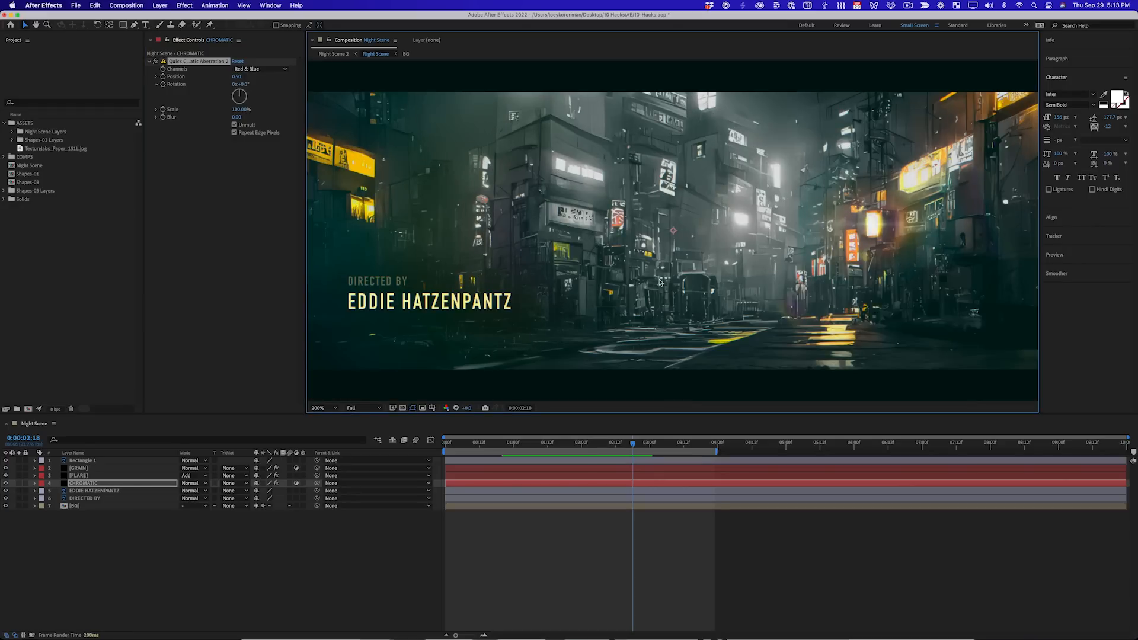
{"action": "scroll", "coordinate": [475, 252], "scroll_direction": "up", "scroll_amount": 2}
{"action": "mouse_move", "coordinate": [237, 76]}
{"action": "left_mouse_down"}
{"action": "mouse_move", "coordinate": [260, 80]}
{"action": "mouse_move", "coordinate": [239, 77]}
{"action": "left_mouse_up"}
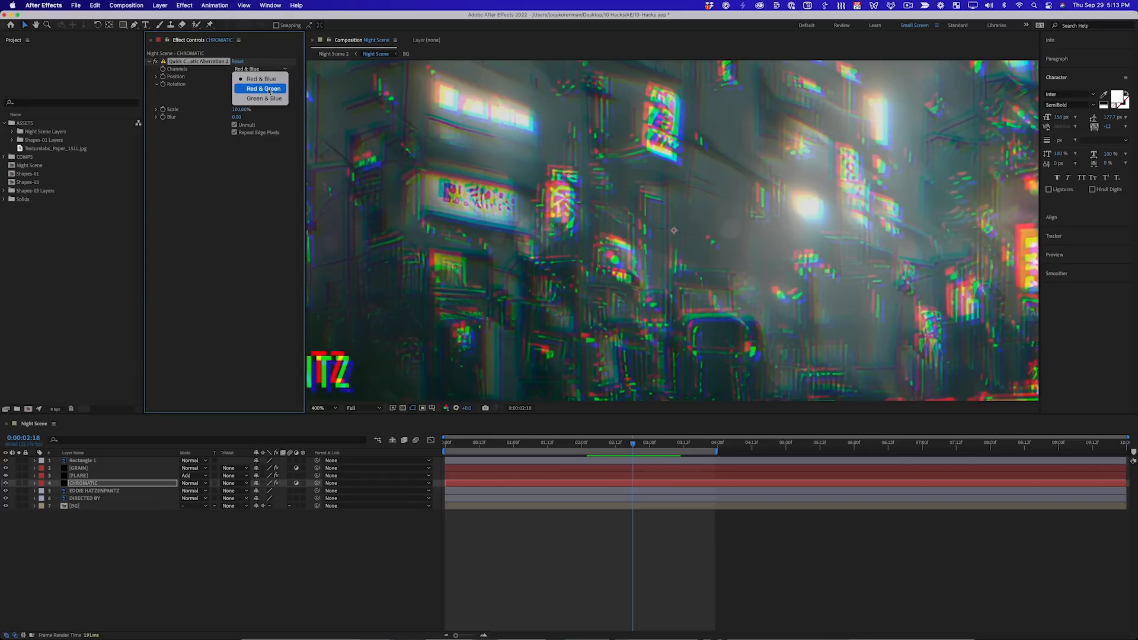
{"action": "left_click", "coordinate": [264, 89]}
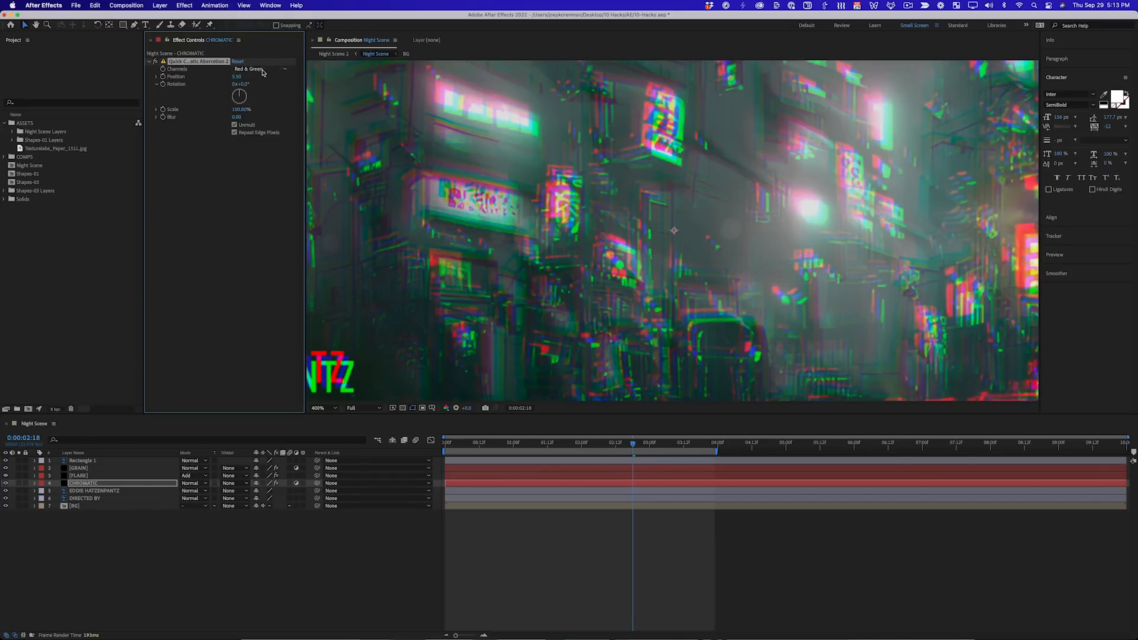
{"action": "left_click", "coordinate": [261, 69]}
{"action": "left_click", "coordinate": [263, 98]}
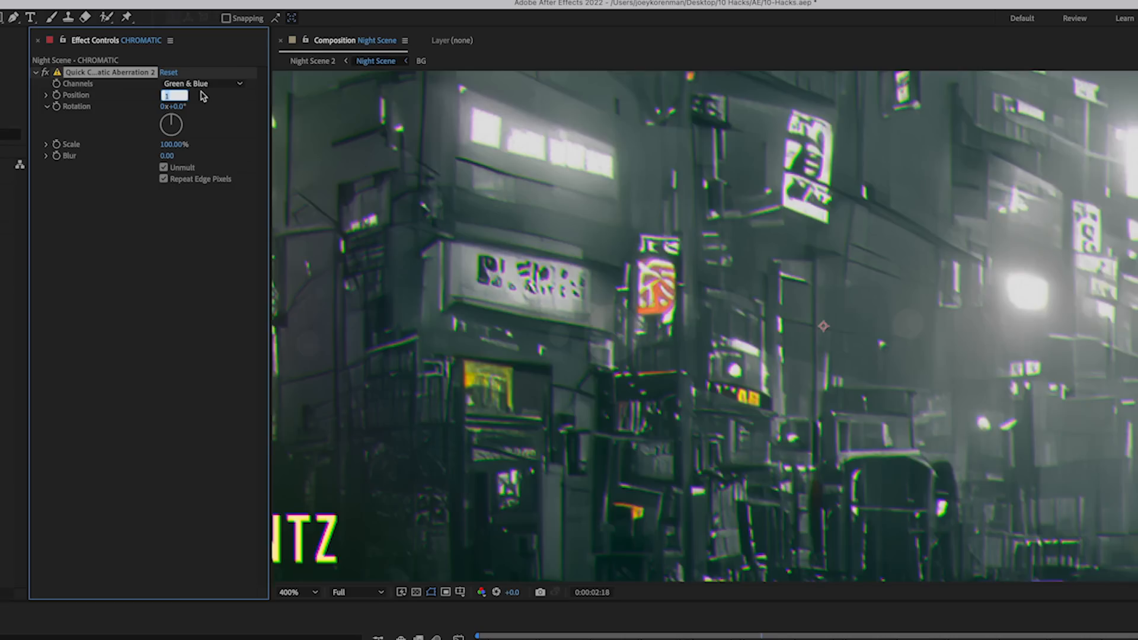
Set the chromatic aberration position to 1 and toggle the effect to compare the picture with and without it.
{"action": "key", "text": "Up"}
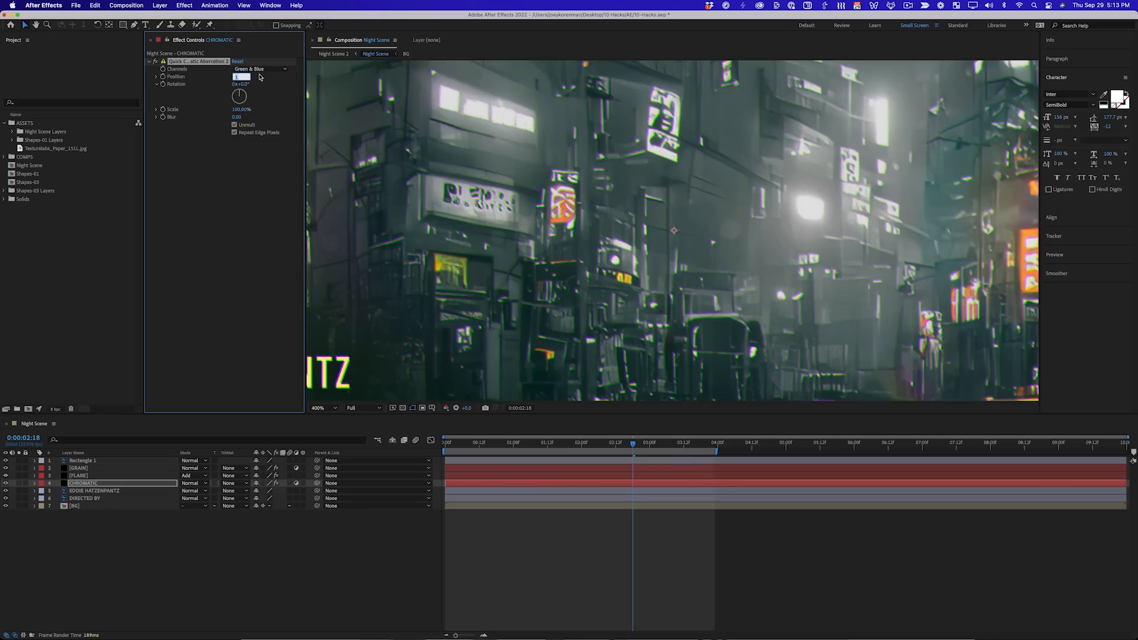
{"action": "left_click", "coordinate": [232, 176]}
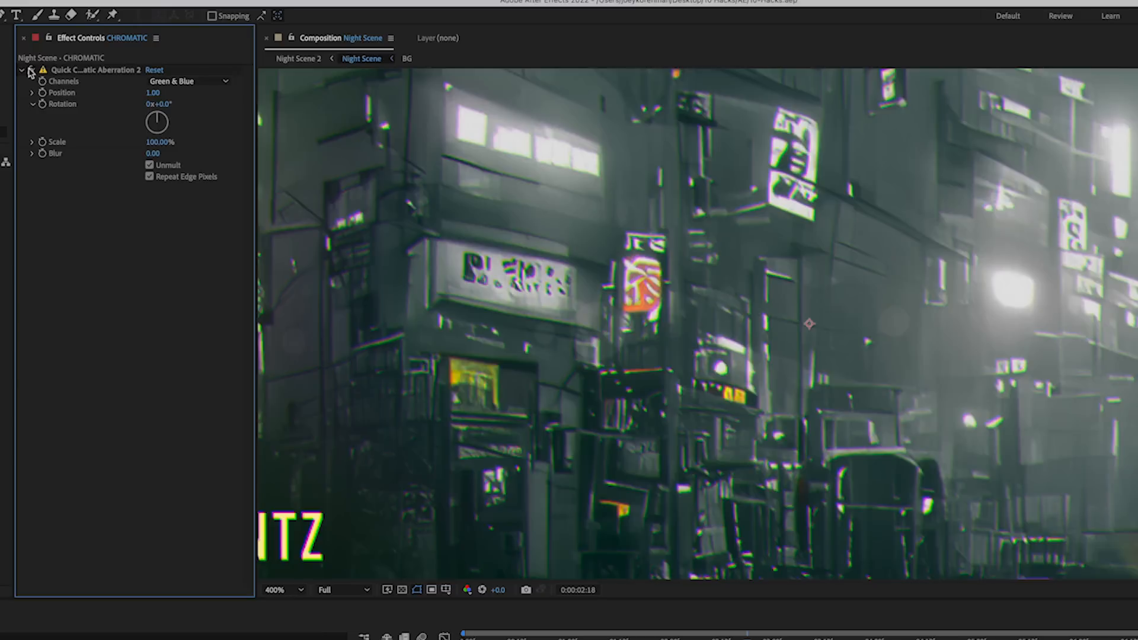
{"action": "left_click", "coordinate": [154, 61]}
{"action": "left_click", "coordinate": [31, 70]}
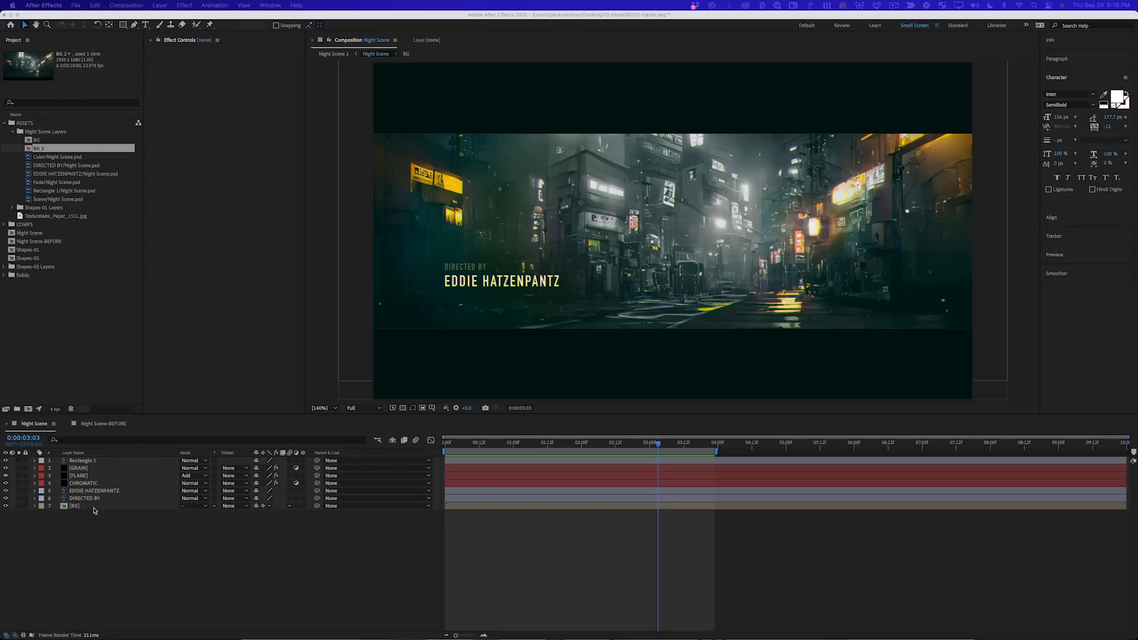
Open the BG precomp and add a comp-sized black solid named DONT.
{"action": "double_click", "coordinate": [93, 508]}
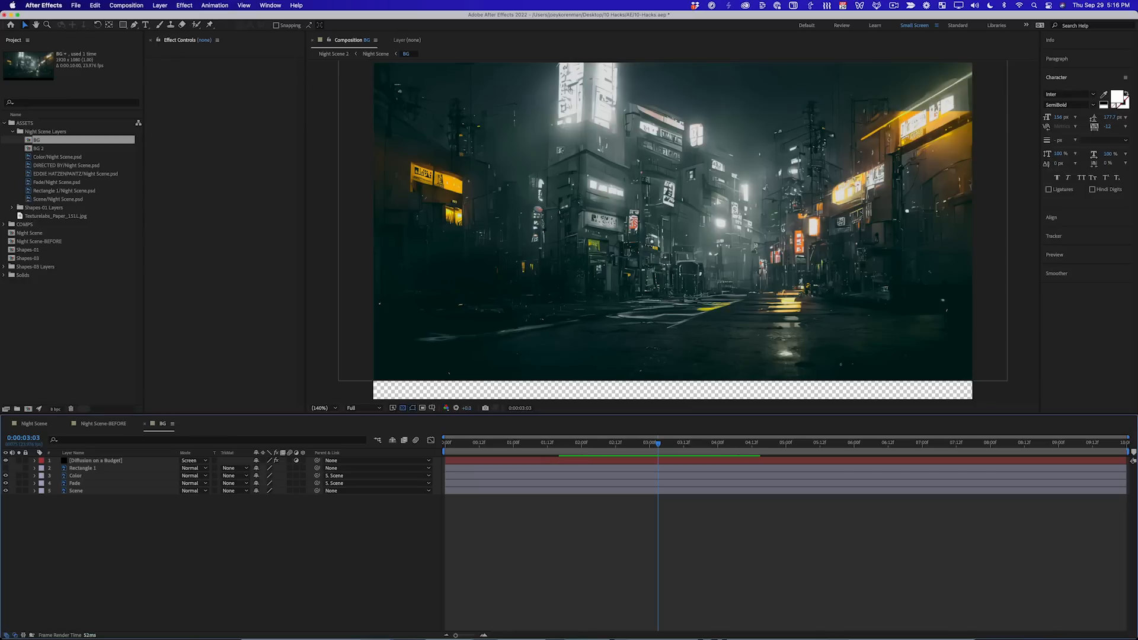
{"action": "key", "text": "super+y"}
{"action": "type", "text": "DONT"}
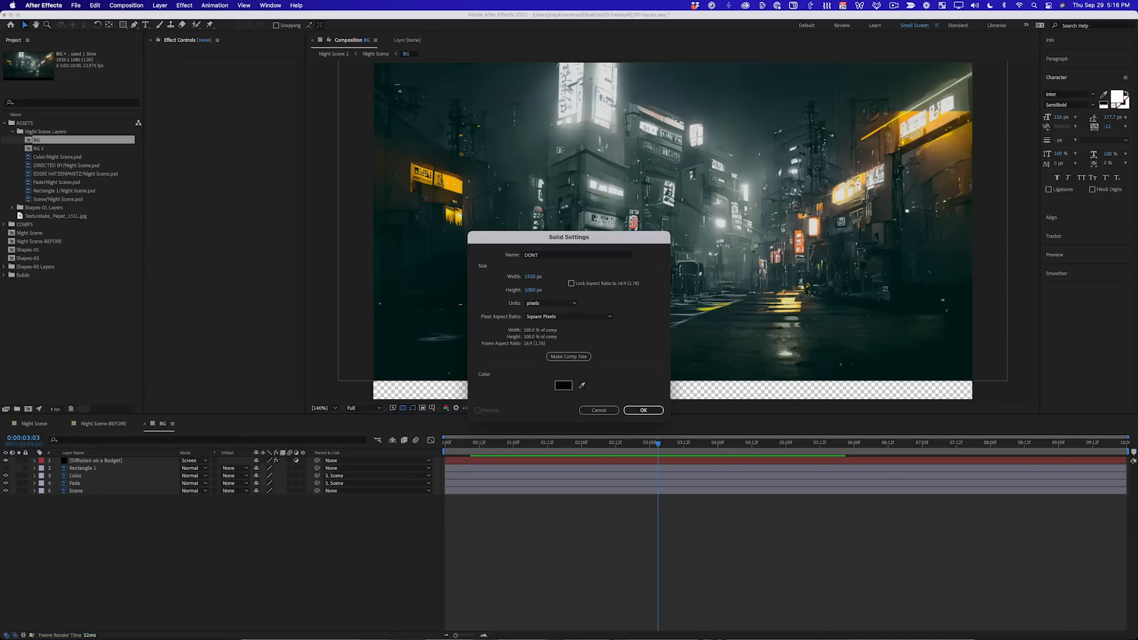
{"action": "key", "text": "Return"}
Apply Gaussian Blur with a blurriness of about 15 to the DONT layer and turn it into an adjustment layer.
{"action": "left_click", "coordinate": [182, 8]}
{"action": "mouse_move", "coordinate": [248, 72]}
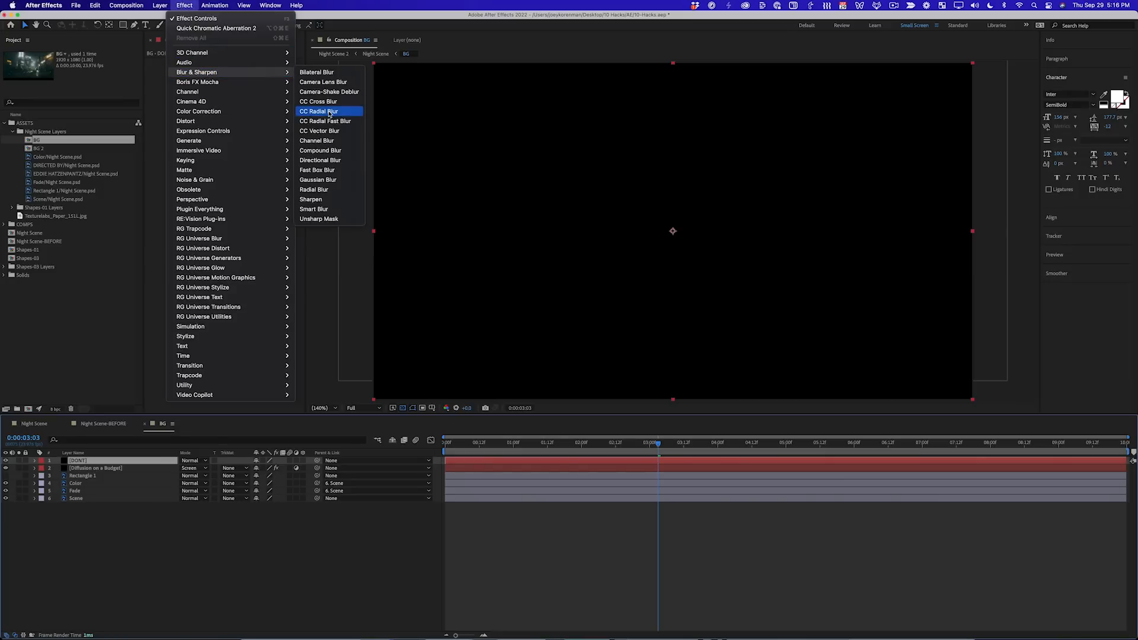
{"action": "left_click", "coordinate": [318, 180]}
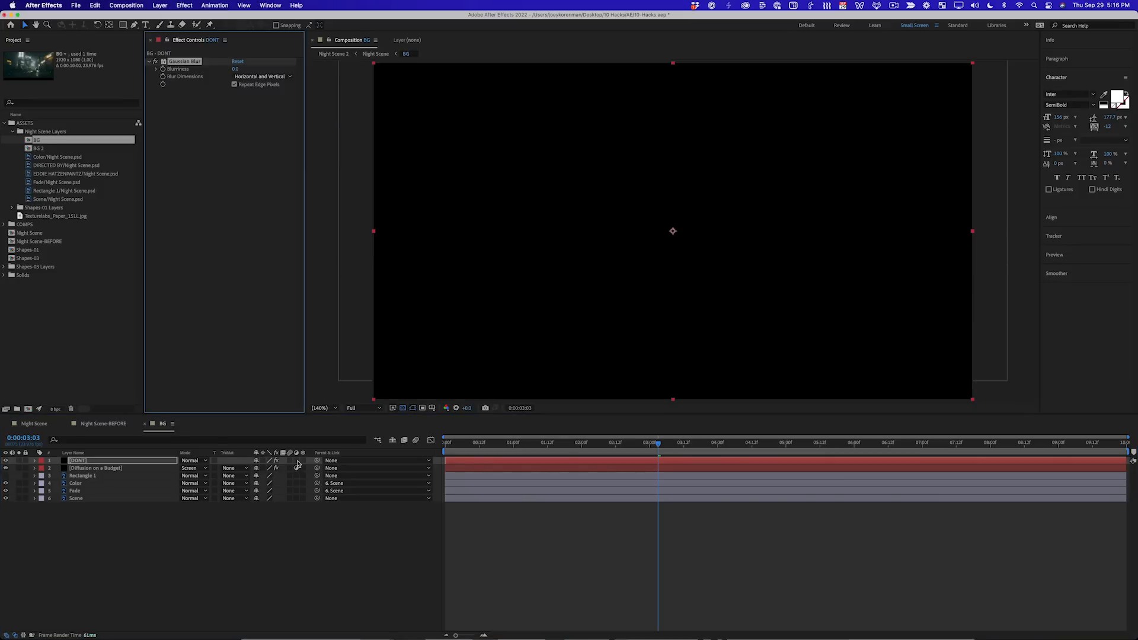
{"action": "left_click", "coordinate": [296, 461]}
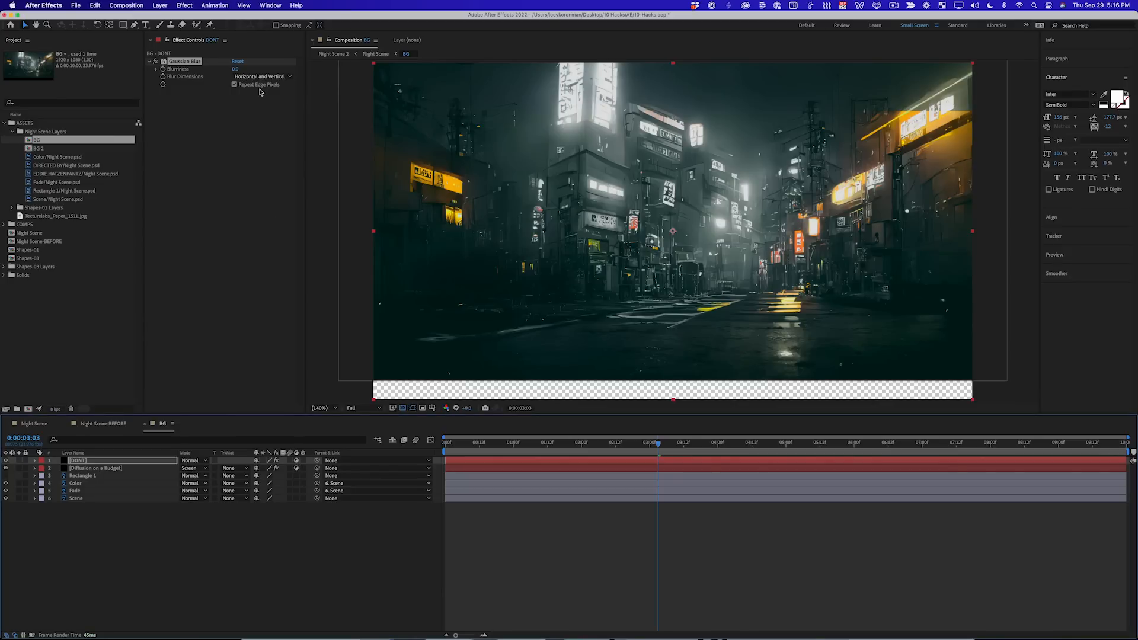
{"action": "left_click", "coordinate": [234, 69]}
{"action": "left_click_drag", "start_coordinate": [236, 69], "coordinate": [301, 73]}
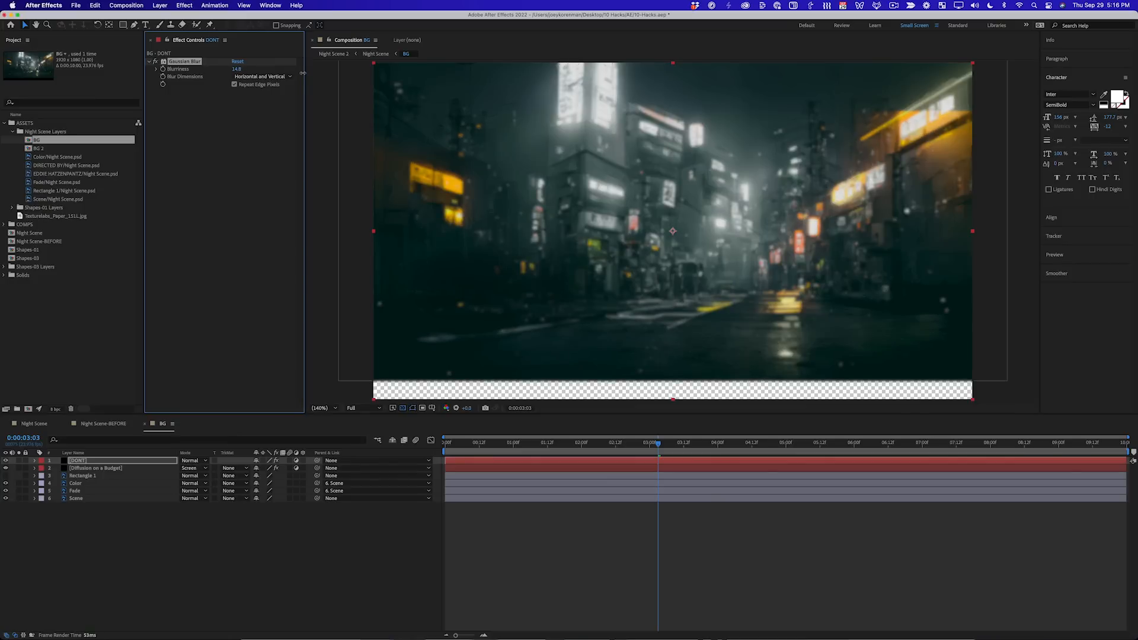
Draw a large centered elliptical mask on the DONT layer, feathered 164 pixels and inverted.
{"action": "left_click_drag", "start_coordinate": [124, 25], "coordinate": [170, 45]}
{"action": "left_click_drag", "start_coordinate": [673, 231], "coordinate": [940, 403]}
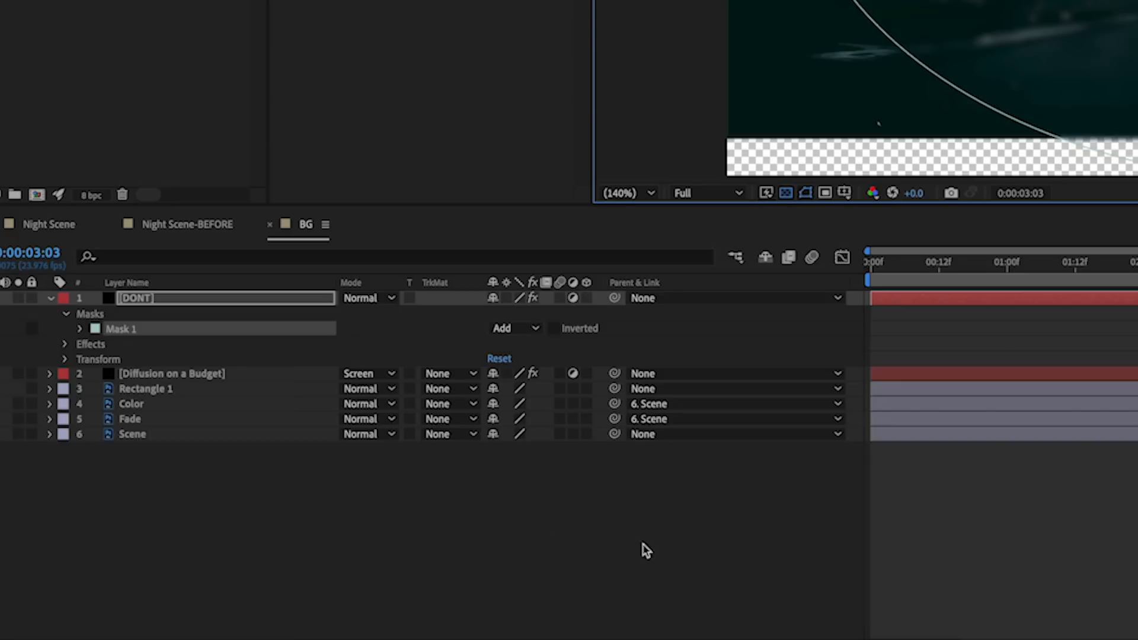
{"action": "key", "text": "f"}
{"action": "left_click_drag", "start_coordinate": [511, 334], "coordinate": [631, 330]}
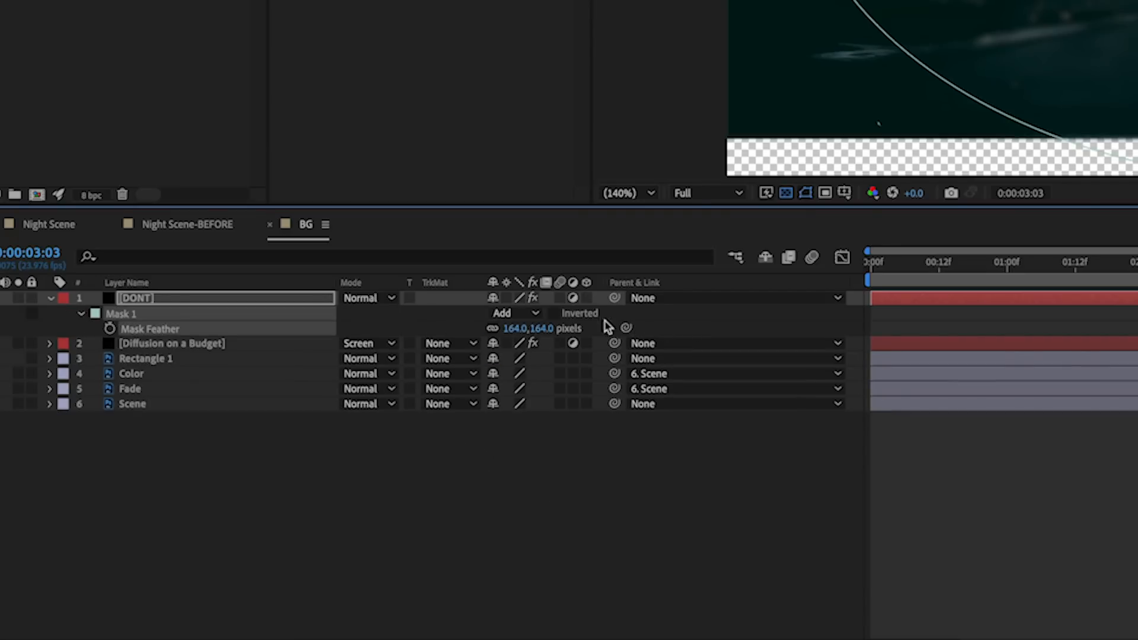
{"action": "left_click", "coordinate": [556, 313]}
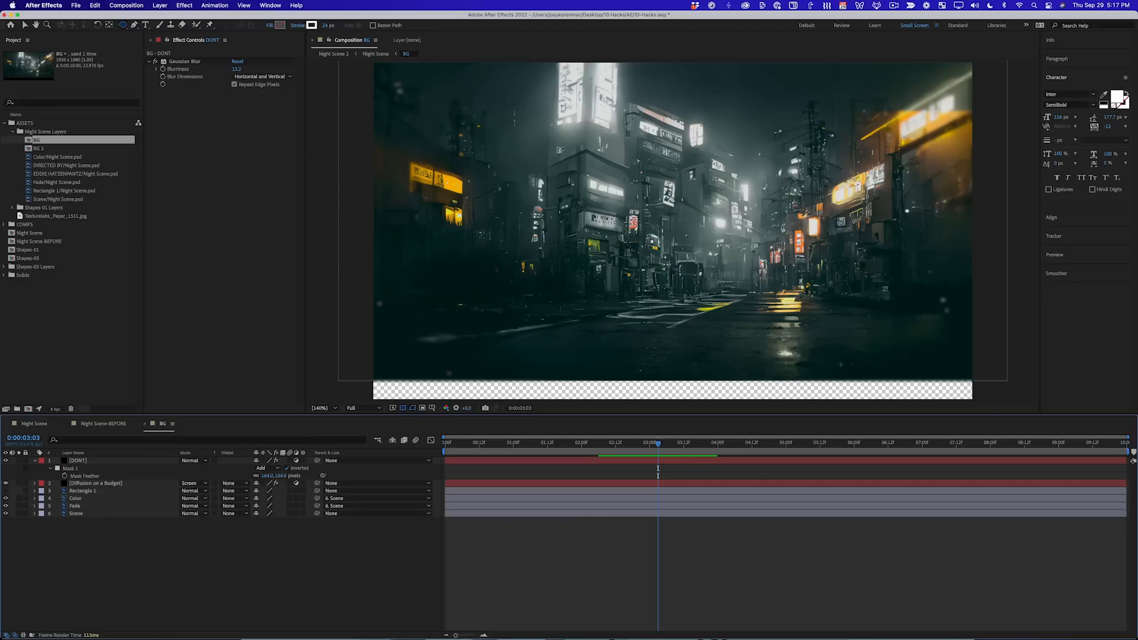
Set the DONT layer's Gaussian Blur blurriness to 50 and inspect the blur falloff along the mask edge.
{"action": "left_click", "coordinate": [237, 69]}
{"action": "type", "text": "50"}
{"action": "key", "text": "Return"}
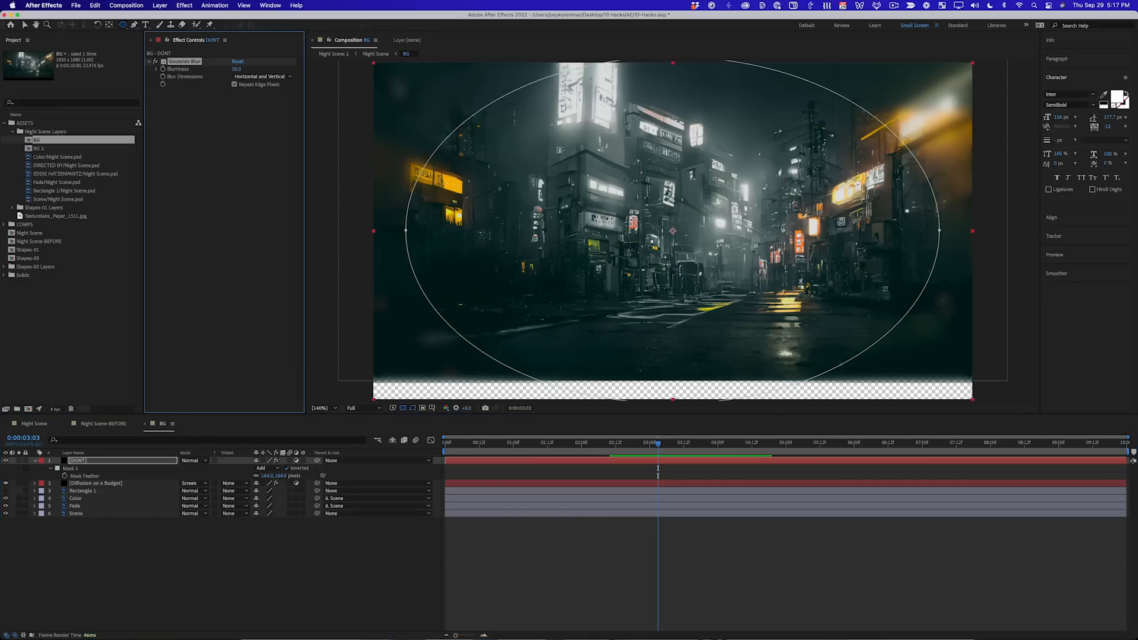
{"action": "left_click", "coordinate": [390, 577]}
{"action": "key", "text": "period"}
{"action": "left_click_drag", "start_coordinate": [563, 202], "coordinate": [773, 265]}
{"action": "left_click", "coordinate": [78, 462]}
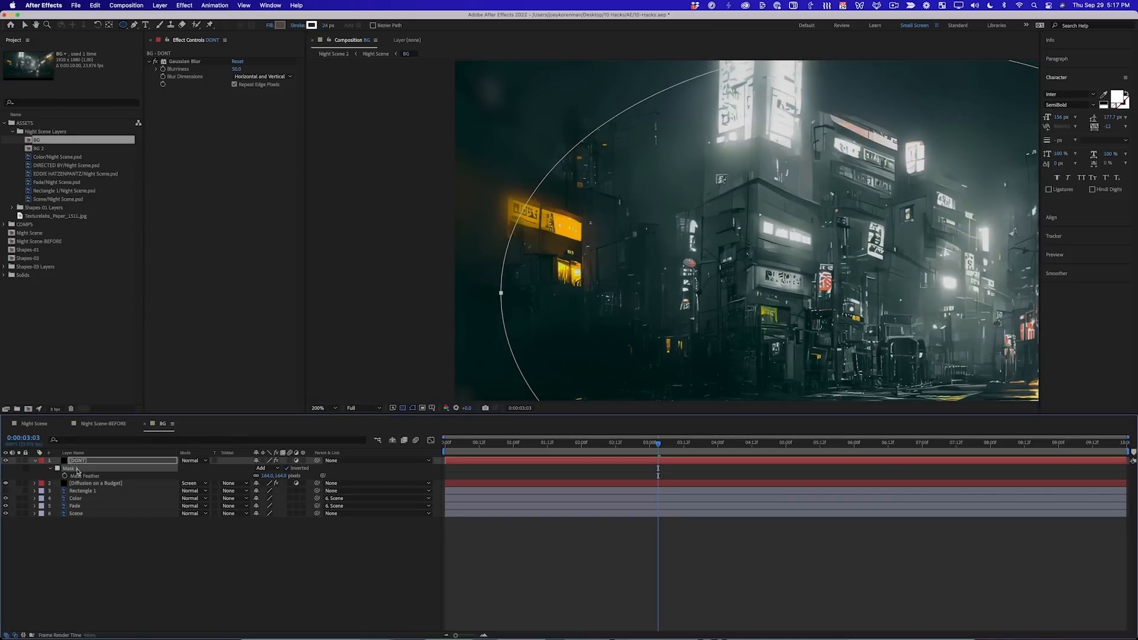
{"action": "left_click", "coordinate": [183, 617]}
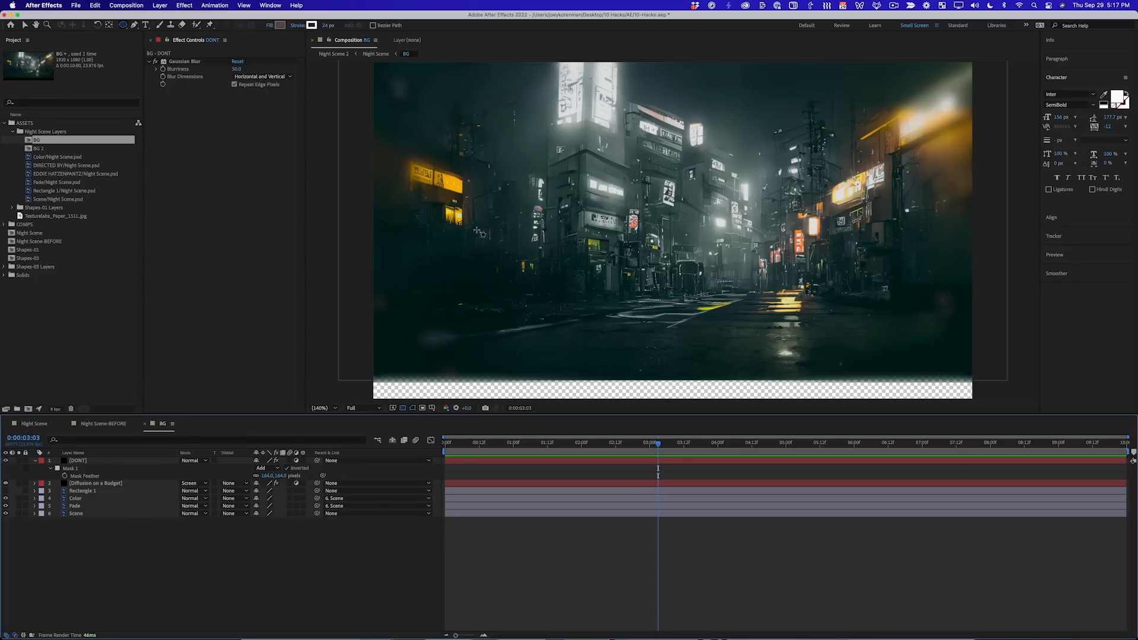
Delete the DONT layer and add a new comp-sized solid named GRADIENT in its place.
{"action": "left_click", "coordinate": [138, 461]}
{"action": "key", "text": "Delete"}
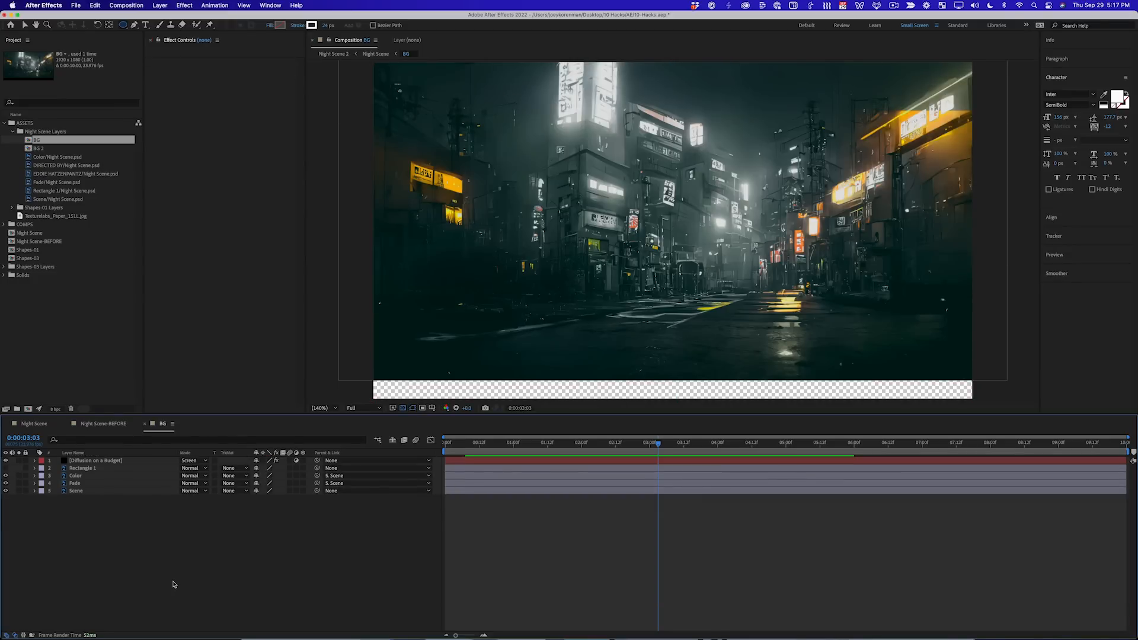
{"action": "key", "text": "super+y"}
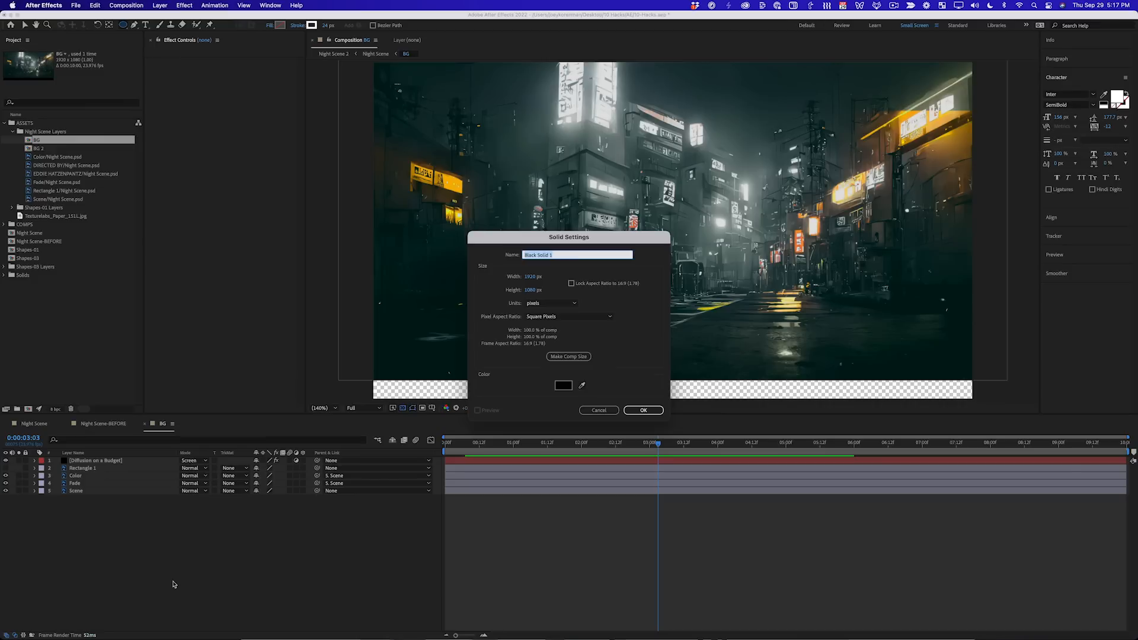
{"action": "type", "text": "GRADIENT"}
{"action": "key", "text": "Return"}
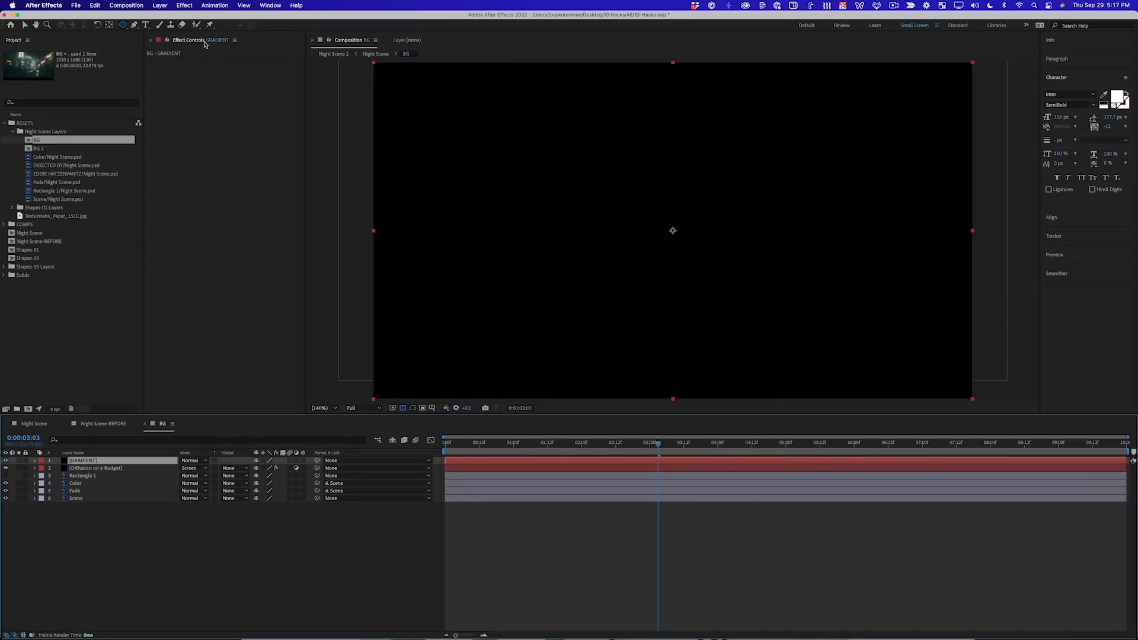
Apply Gradient Ramp to the GRADIENT layer with the ramp shape set to Radial Ramp.
{"action": "left_click", "coordinate": [185, 5]}
{"action": "mouse_move", "coordinate": [229, 141]}
{"action": "left_click", "coordinate": [318, 306]}
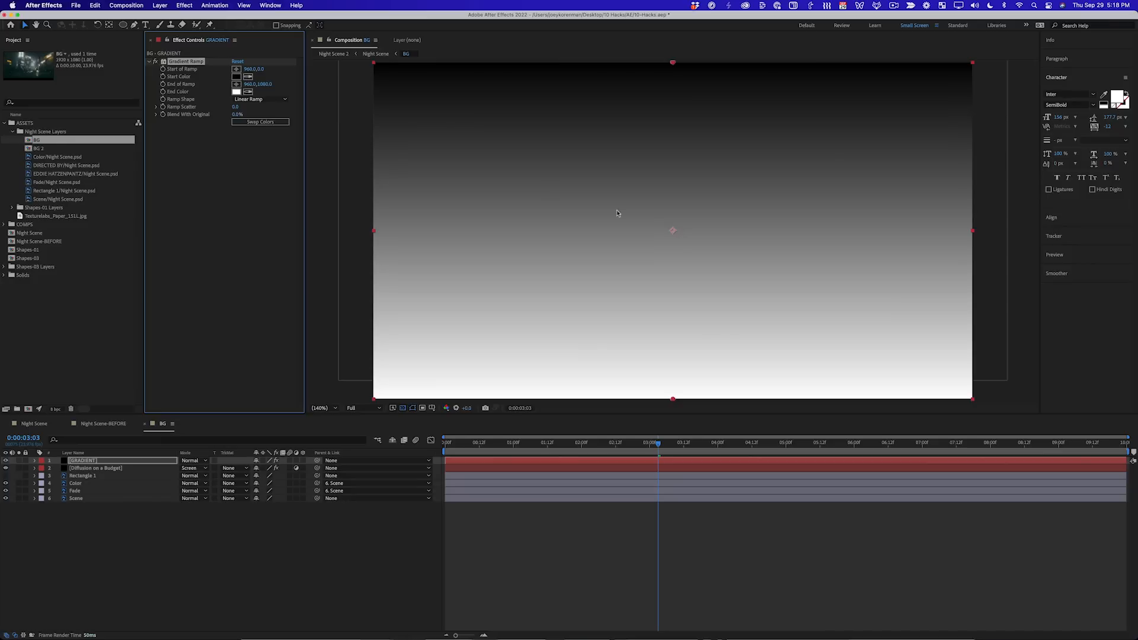
{"action": "left_click", "coordinate": [275, 100]}
{"action": "left_click", "coordinate": [268, 117]}
Center the ramp's start in the frame, extend its end to about 960, 2242 below the frame, and hide the GRADIENT layer.
{"action": "left_click_drag", "start_coordinate": [672, 64], "coordinate": [674, 230]}
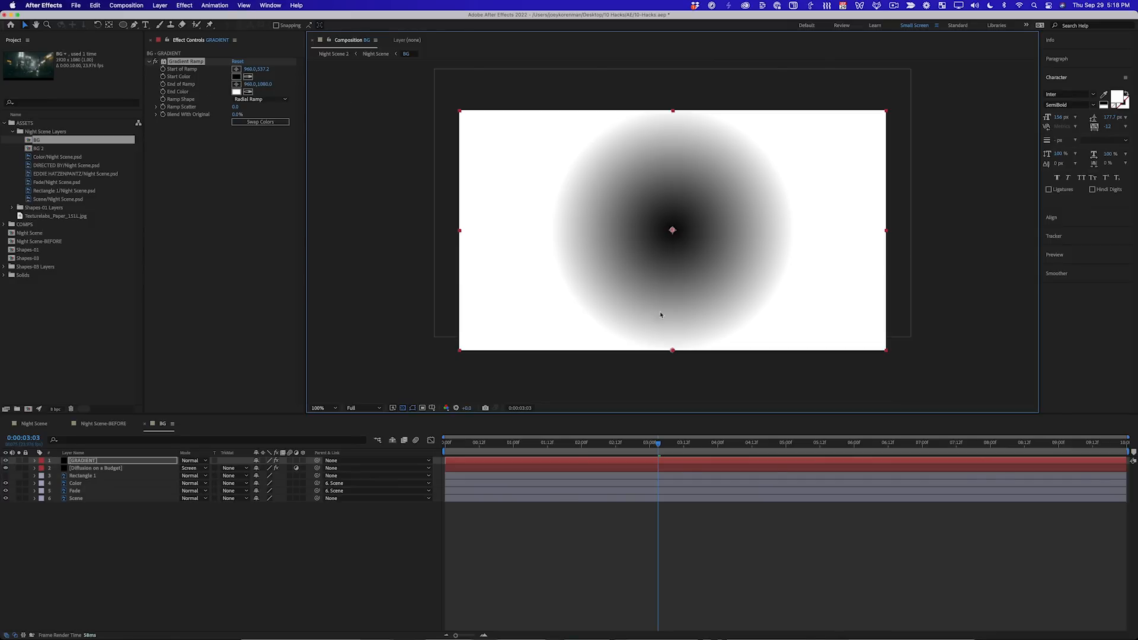
{"action": "left_click_drag", "start_coordinate": [673, 352], "coordinate": [670, 601]}
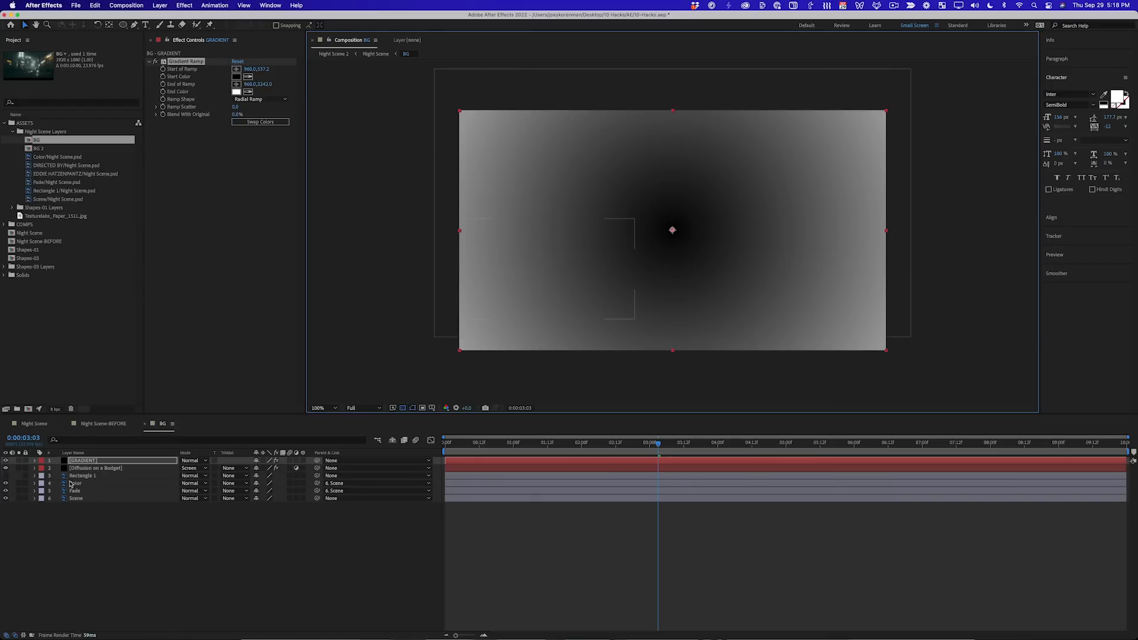
{"action": "left_click", "coordinate": [5, 467]}
{"action": "left_click", "coordinate": [5, 461]}
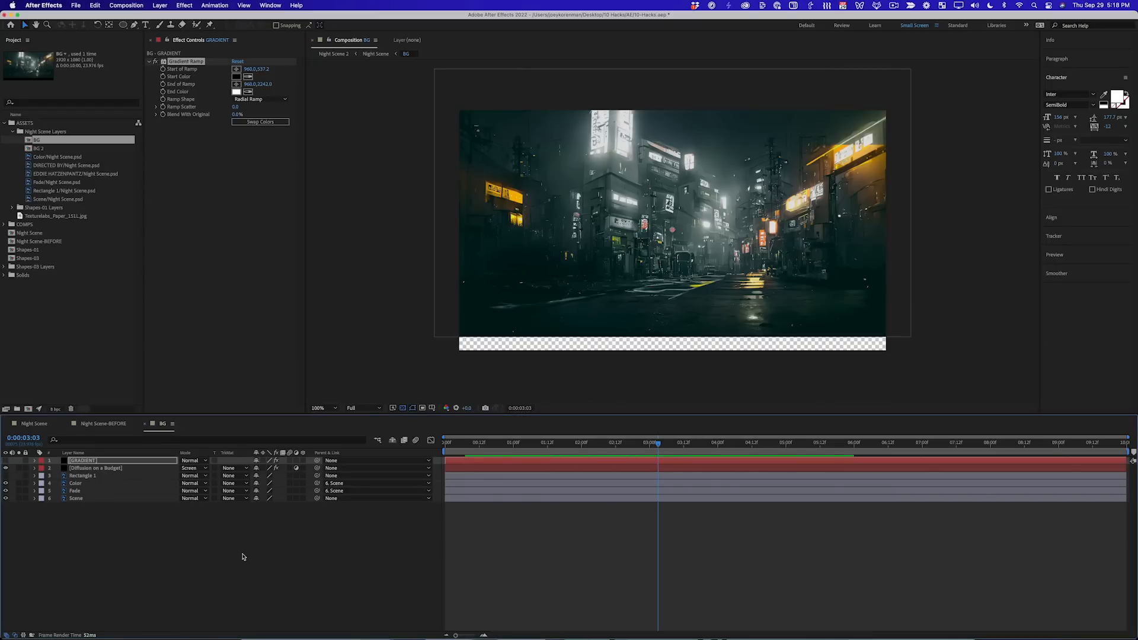
Add an adjustment layer named LENS BLUR and apply Camera Lens Blur to it.
{"action": "key", "text": "super+y"}
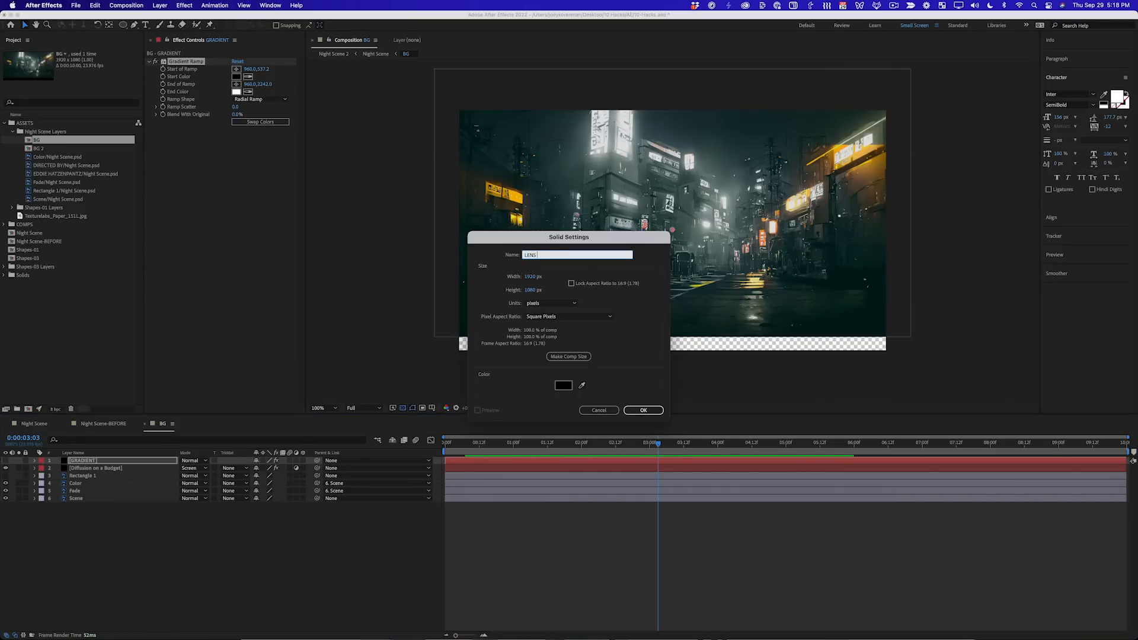
{"action": "key", "text": "Return"}
{"action": "left_click", "coordinate": [185, 5]}
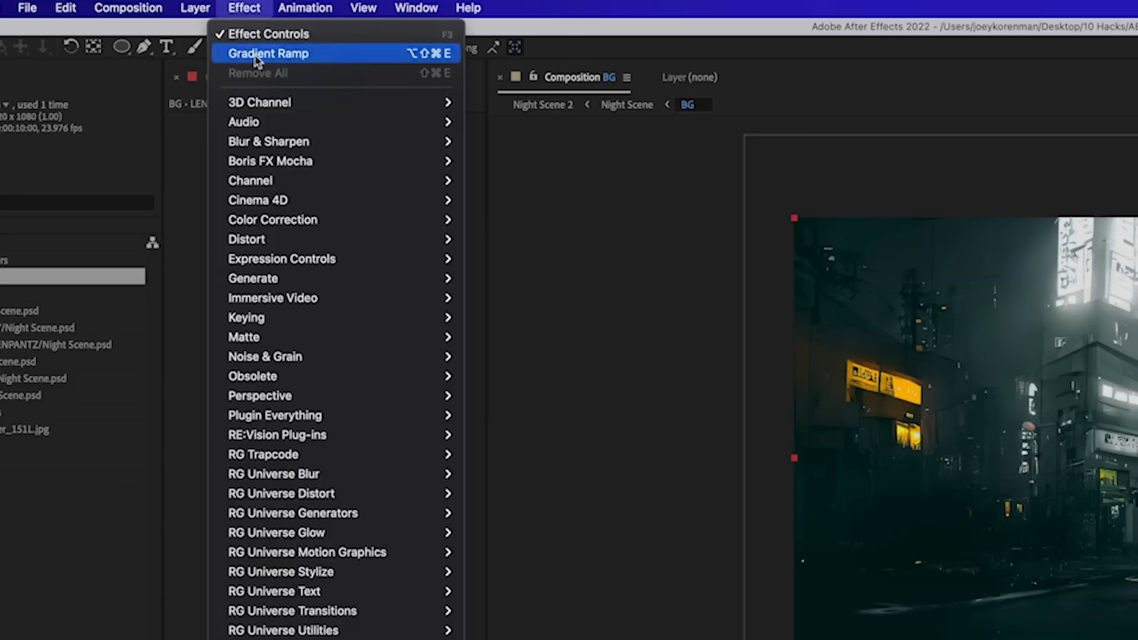
{"action": "mouse_move", "coordinate": [243, 72]}
{"action": "left_click", "coordinate": [534, 161]}
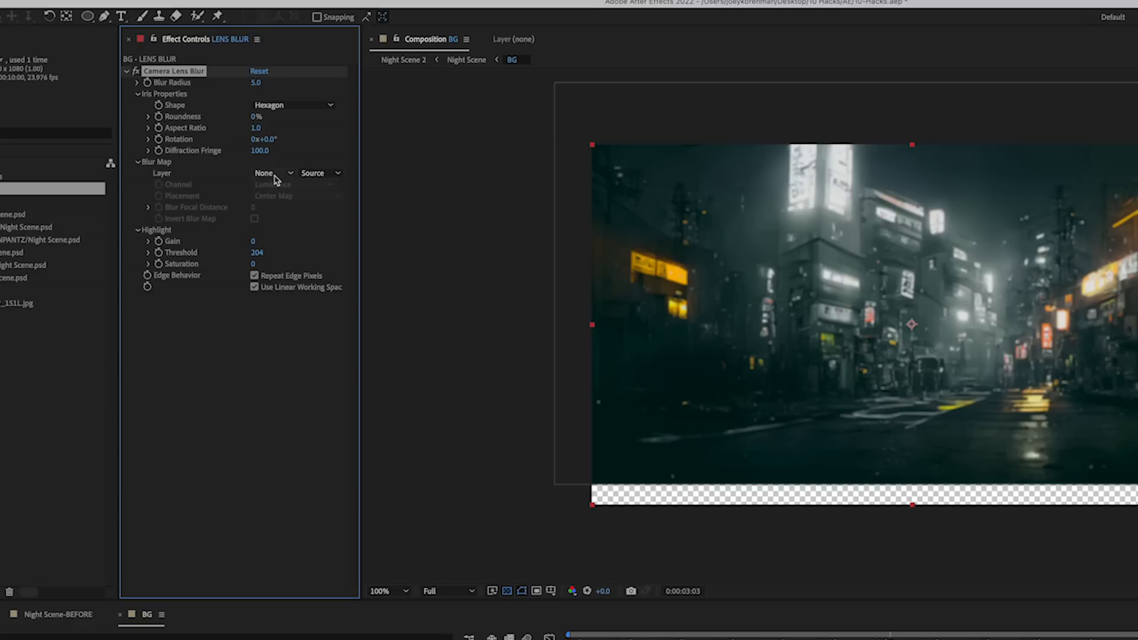
Set the Camera Lens Blur's blur map to the GRADIENT layer, sampled with Effects & Masks.
{"action": "left_click", "coordinate": [248, 129]}
{"action": "left_click", "coordinate": [326, 227]}
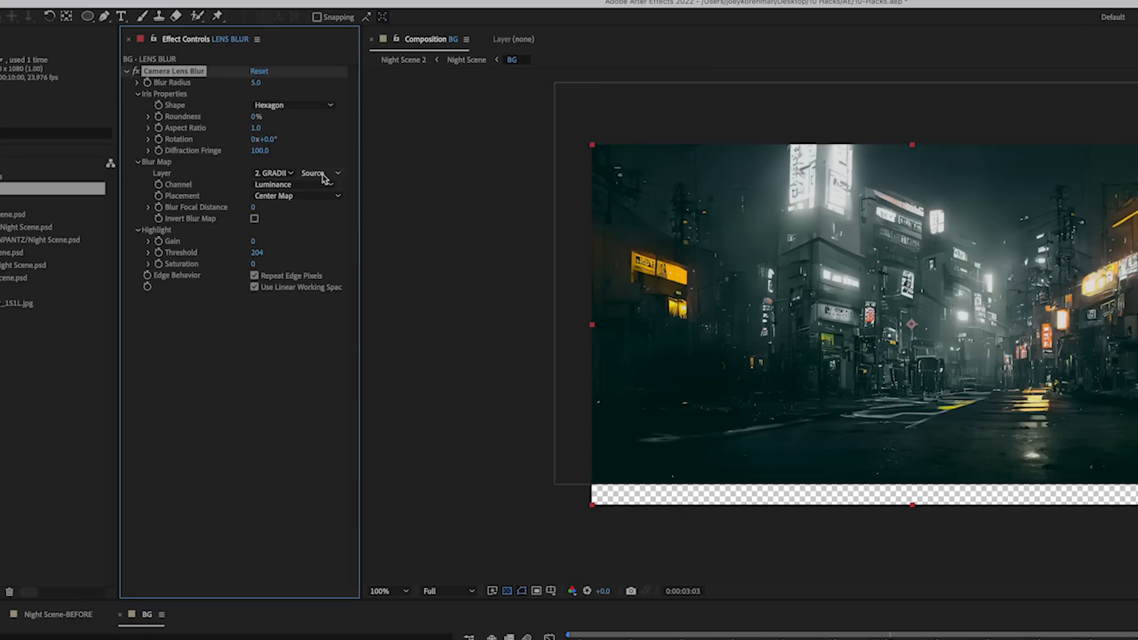
{"action": "left_click", "coordinate": [320, 173]}
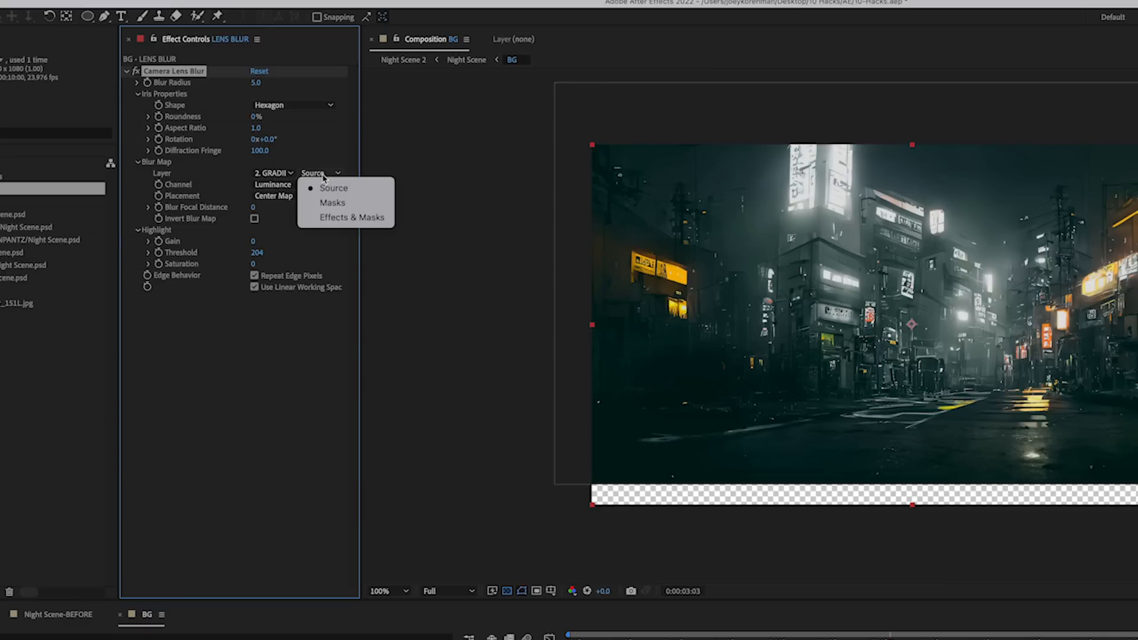
{"action": "left_click", "coordinate": [368, 220]}
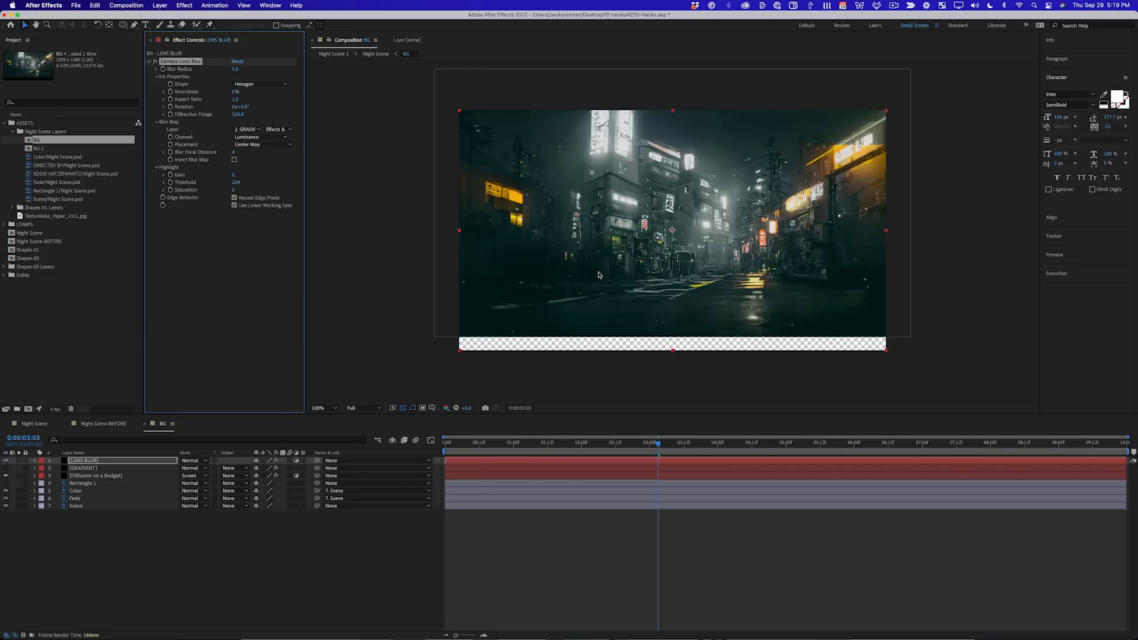
Set the Camera Lens Blur radius to 50 and inspect the blur around the frame edges.
{"action": "left_click", "coordinate": [646, 244]}
{"action": "key", "text": "period"}
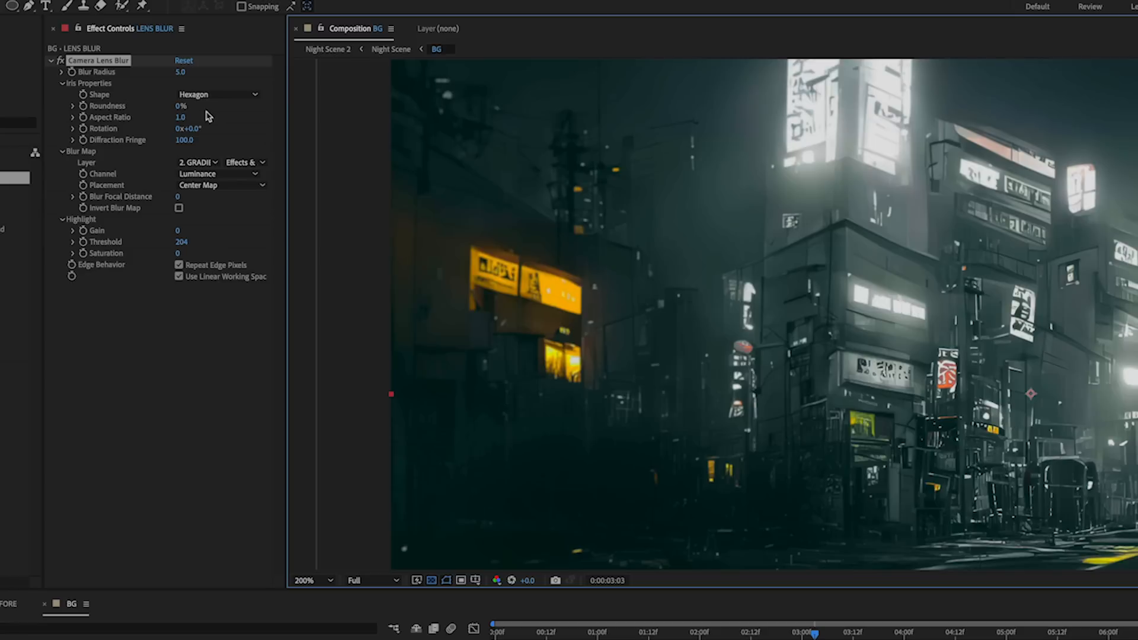
{"action": "left_click", "coordinate": [180, 72]}
{"action": "type", "text": "50"}
{"action": "key", "text": "Return"}
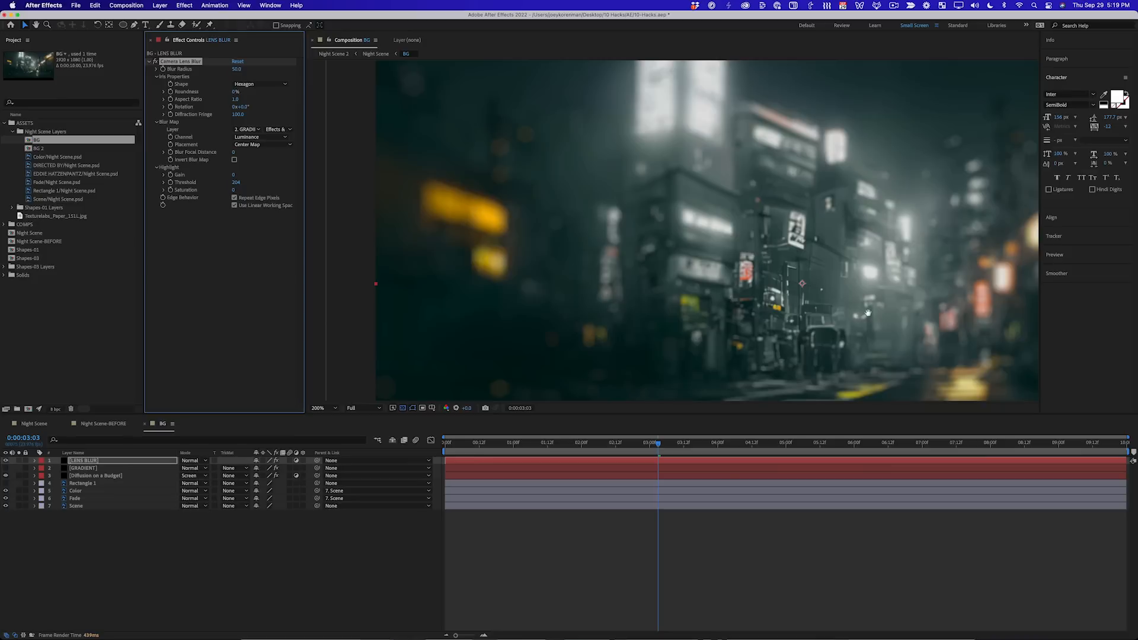
{"action": "left_click_drag", "start_coordinate": [1037, 392], "coordinate": [947, 293]}
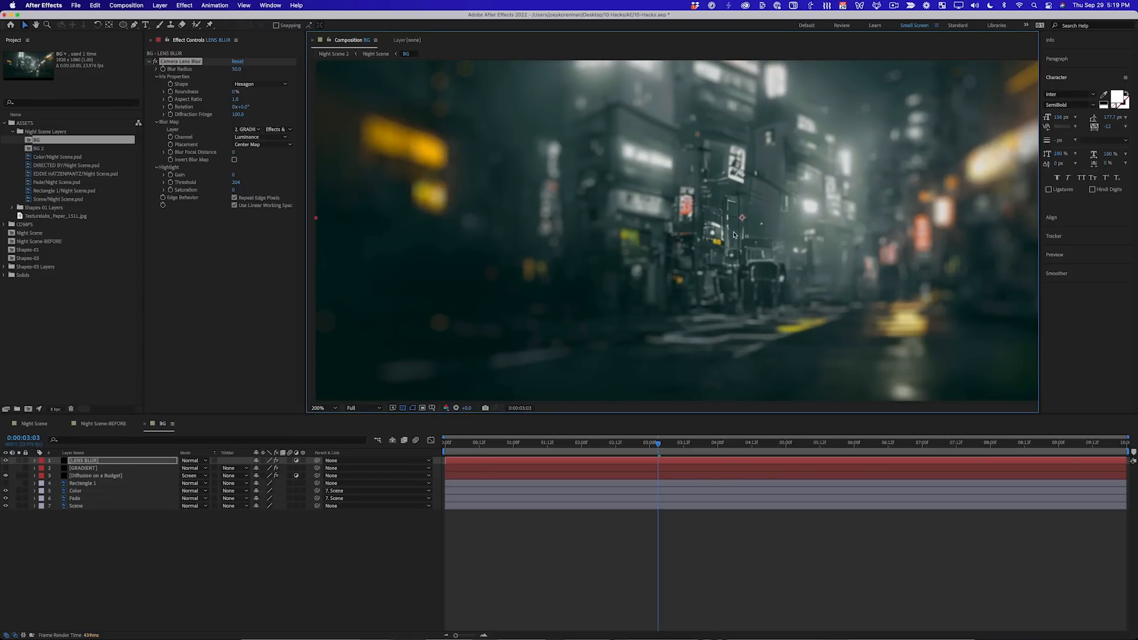
Examine the blurred highlights on the LENS BLUR layer and set the Camera Lens Blur's iris shape to Decagon.
{"action": "left_click_drag", "start_coordinate": [734, 235], "coordinate": [855, 317]}
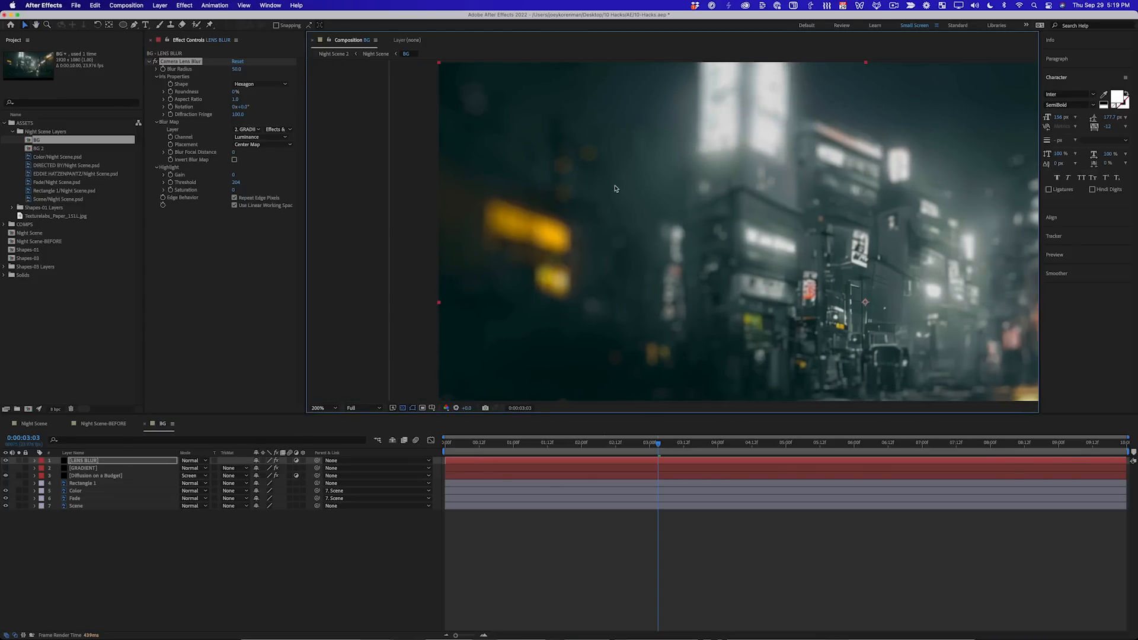
{"action": "left_click_drag", "start_coordinate": [656, 210], "coordinate": [577, 193]}
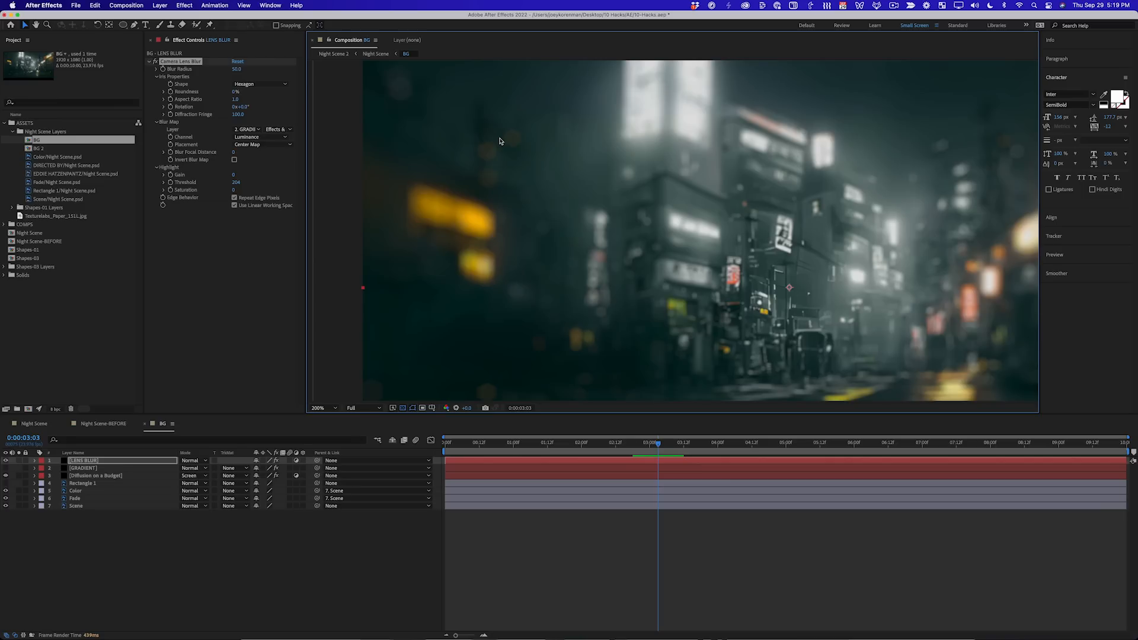
{"action": "key", "text": "comma"}
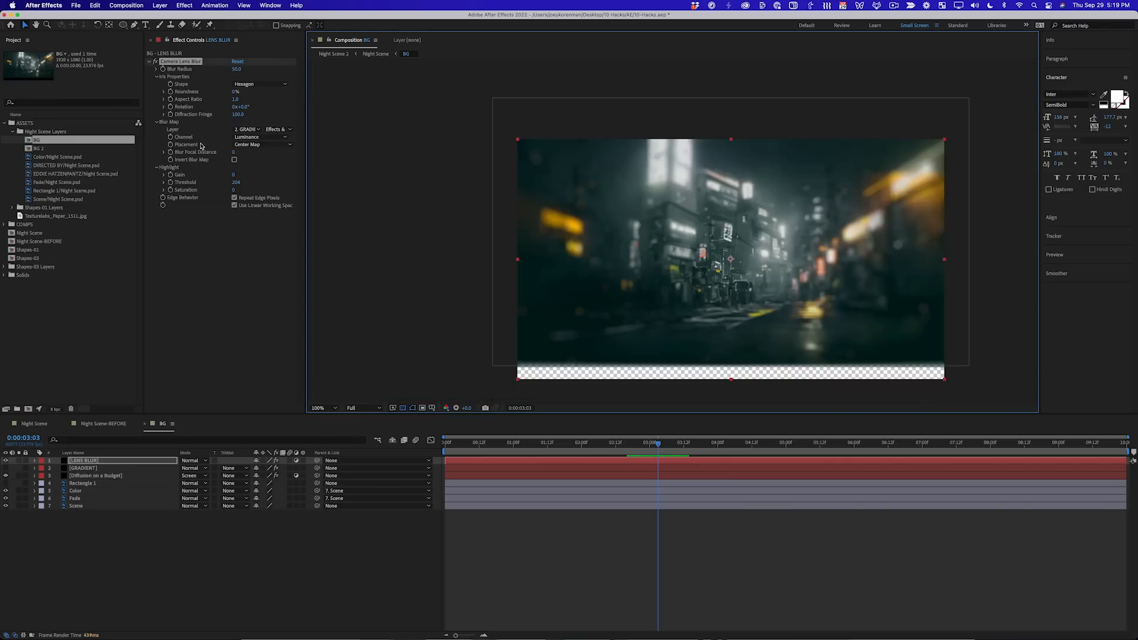
{"action": "key", "text": "period"}
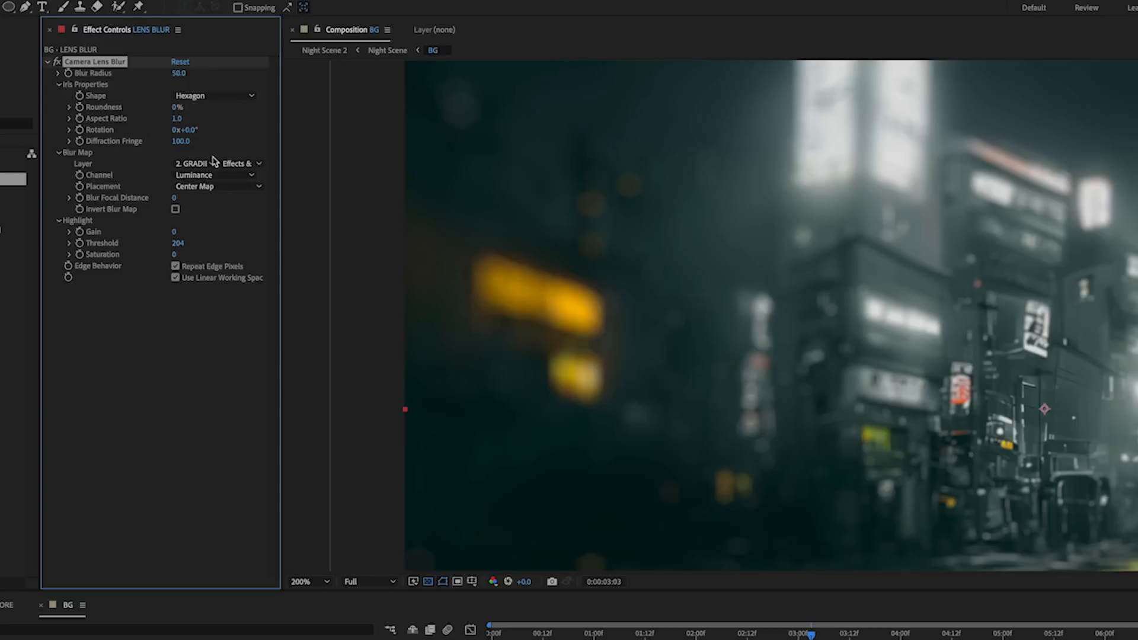
{"action": "left_click", "coordinate": [228, 97]}
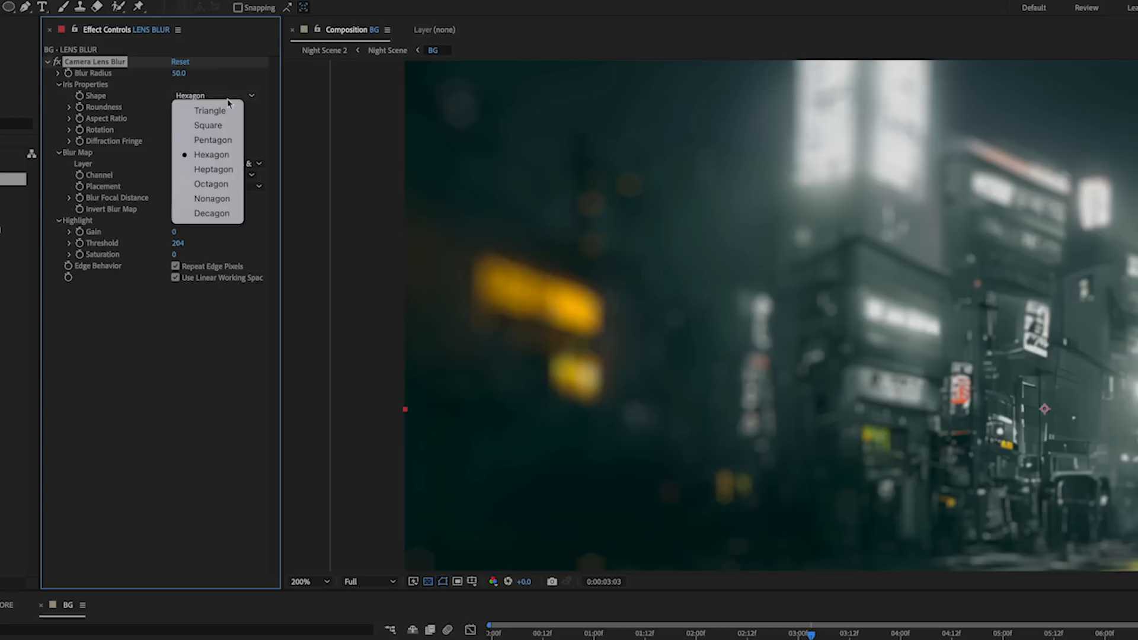
{"action": "left_click", "coordinate": [224, 215]}
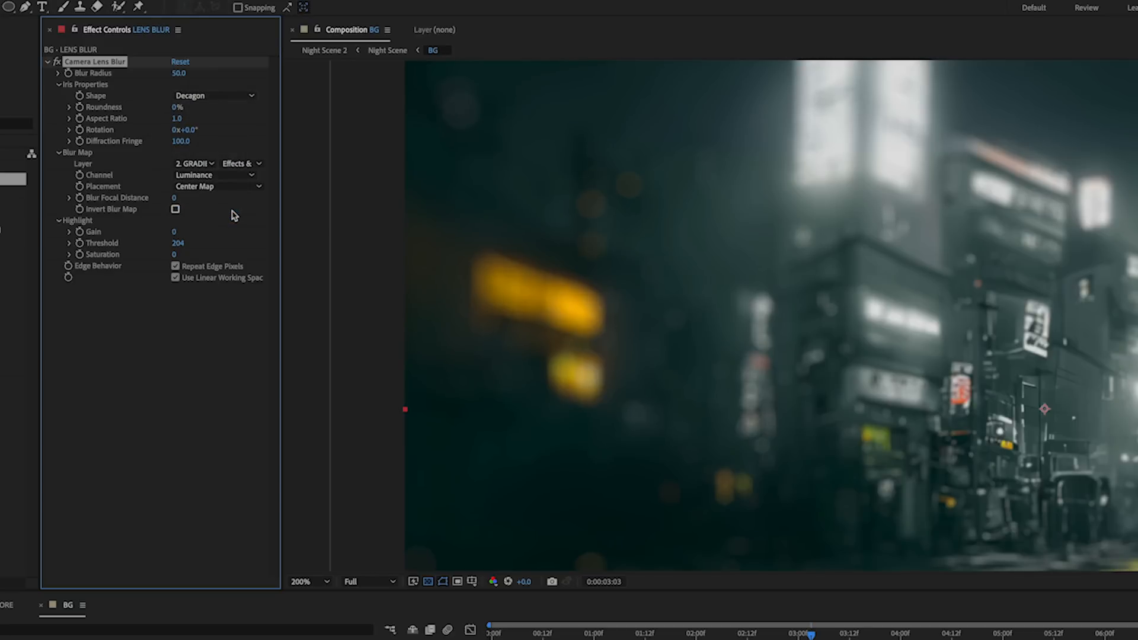
Try the Triangle iris shape for the Camera Lens Blur and switch it back to Decagon.
{"action": "left_click", "coordinate": [208, 96]}
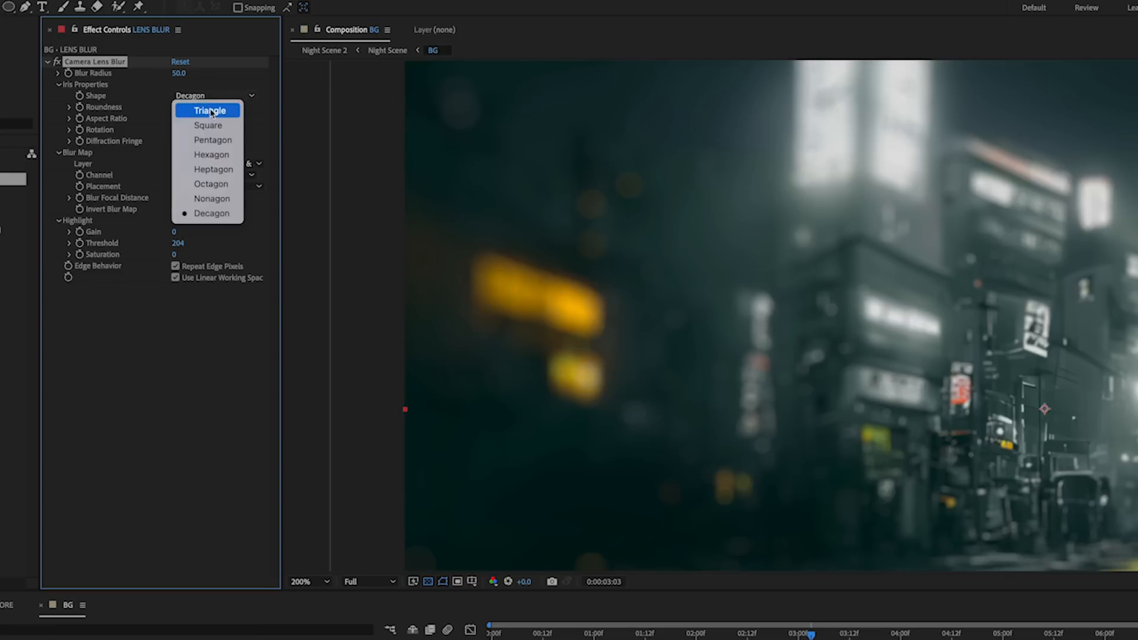
{"action": "left_click", "coordinate": [212, 111]}
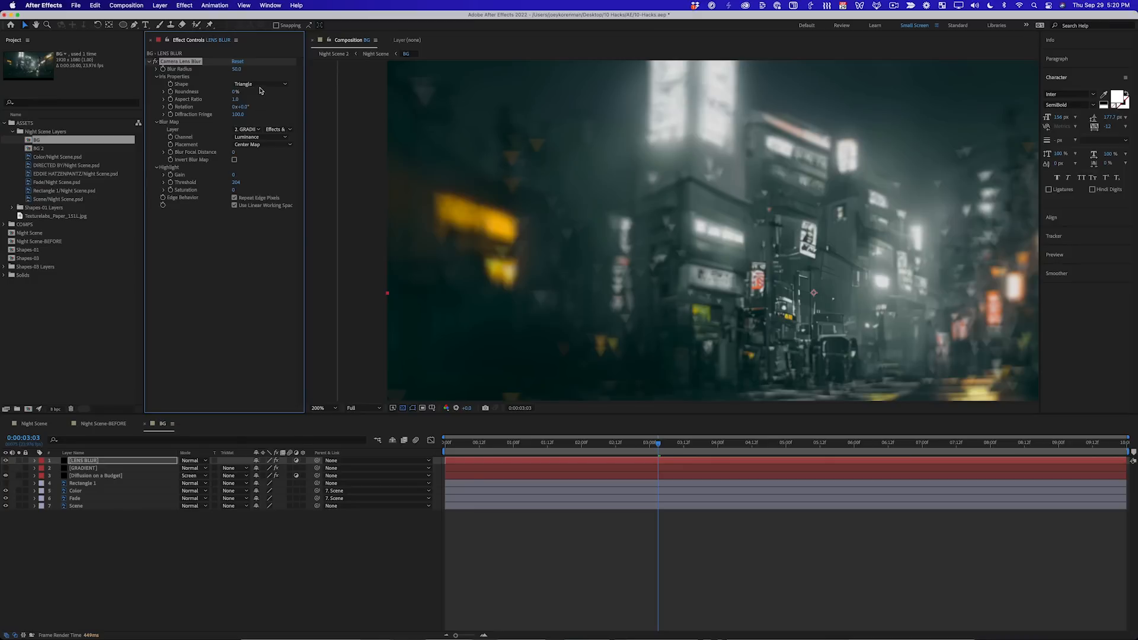
{"action": "left_click", "coordinate": [259, 85]}
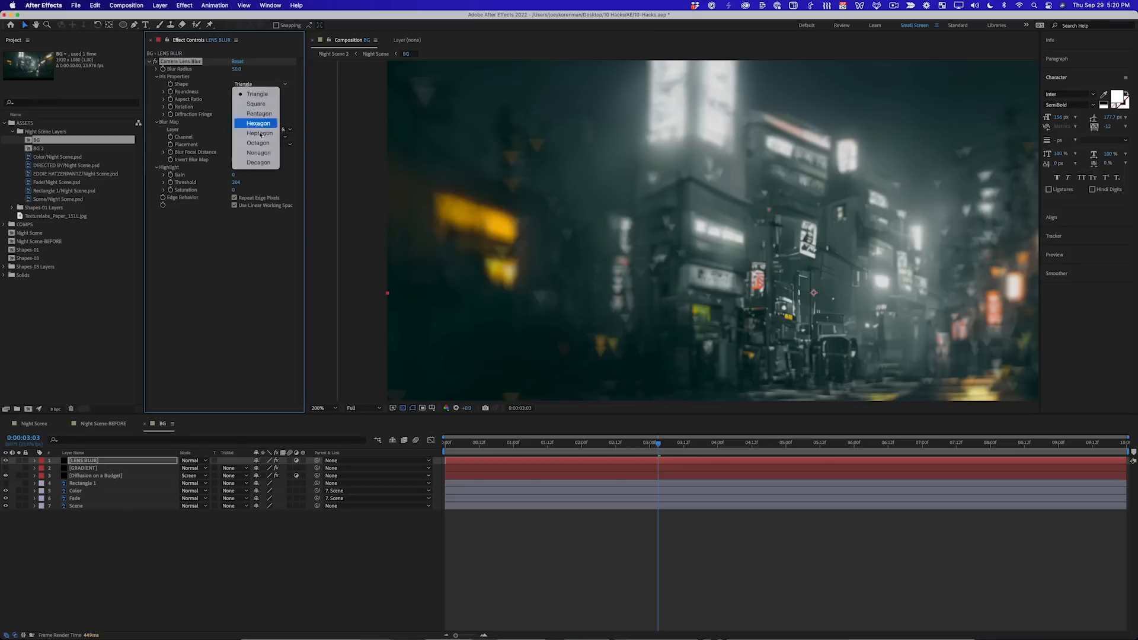
{"action": "left_click", "coordinate": [260, 162]}
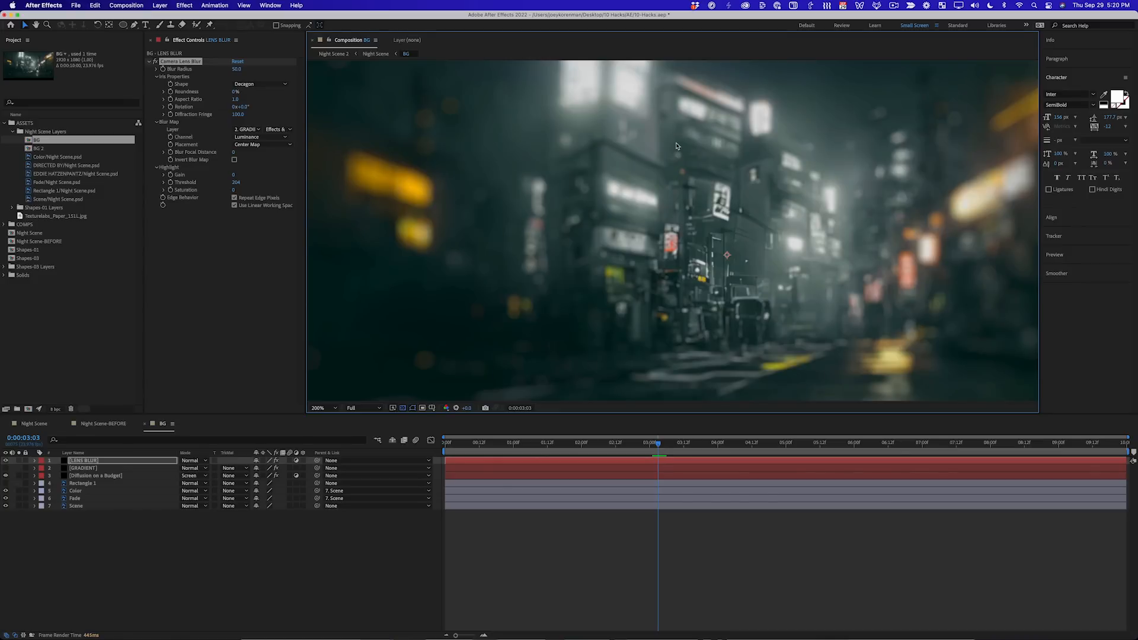
Try a Camera Lens Blur radius of 30 and settle on 20.
{"action": "key", "text": "comma"}
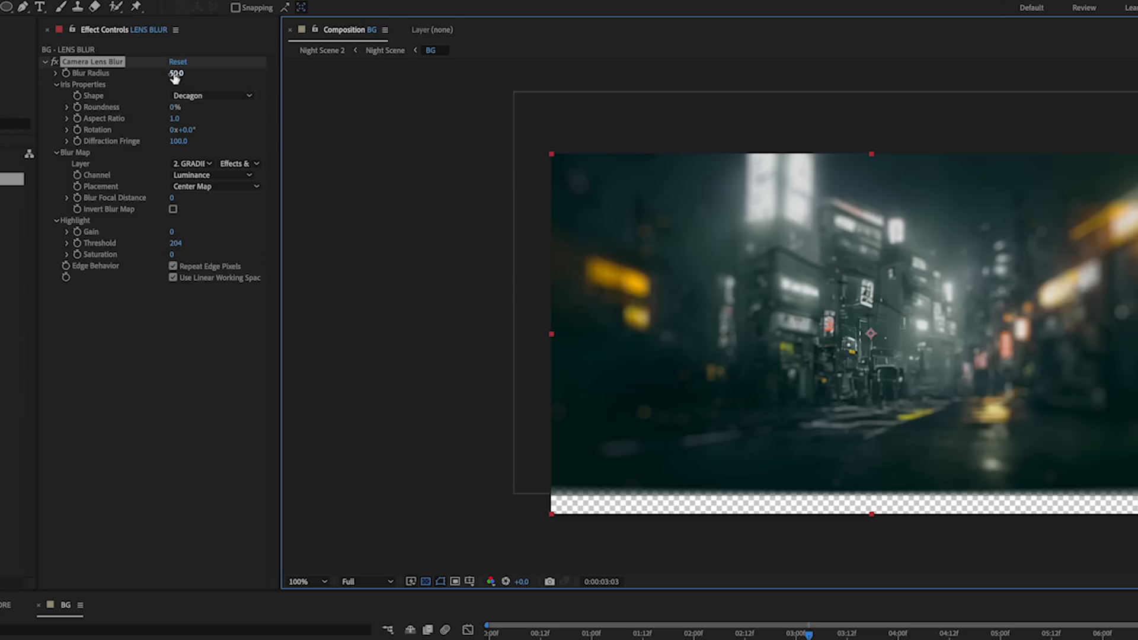
{"action": "left_click", "coordinate": [176, 74]}
{"action": "type", "text": "30"}
{"action": "key", "text": "Return"}
{"action": "left_click", "coordinate": [181, 75]}
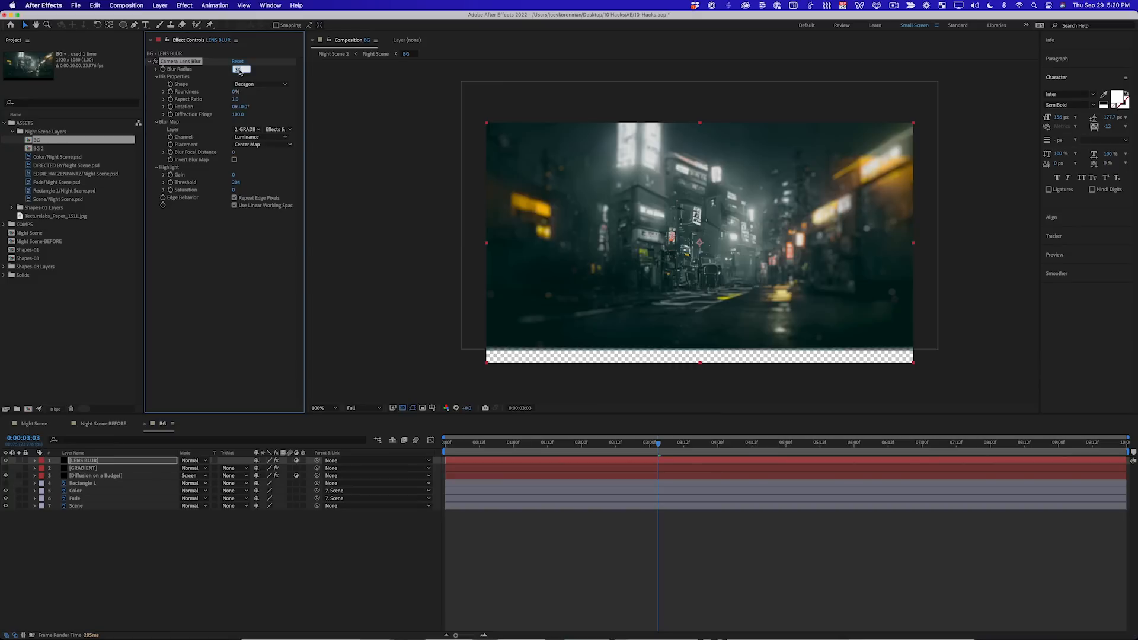
{"action": "type", "text": "20"}
{"action": "key", "text": "Return"}
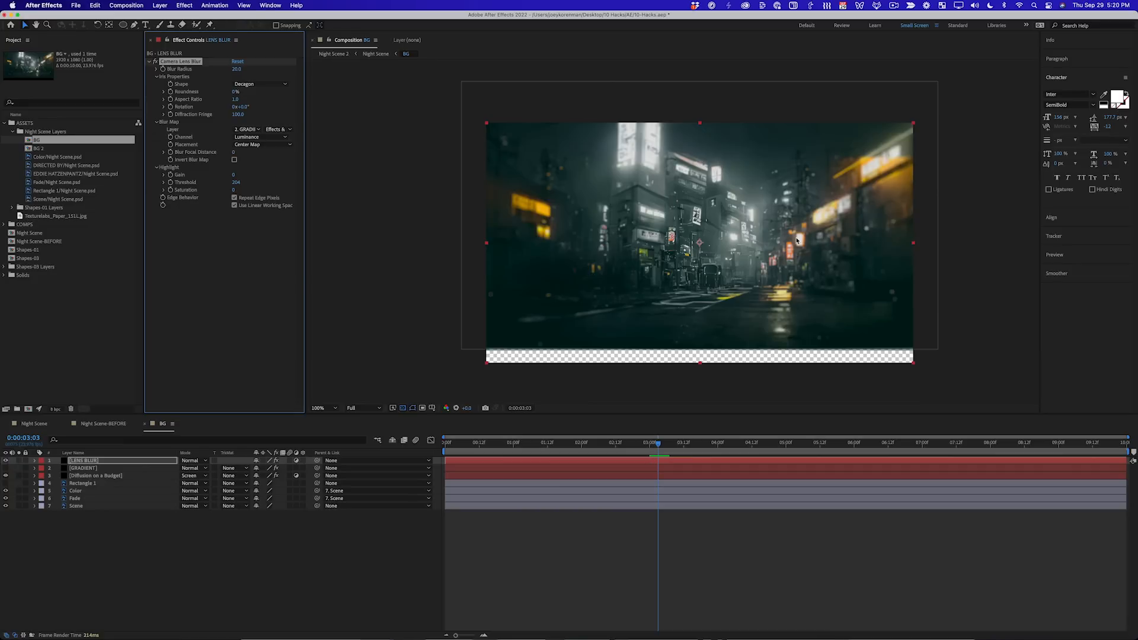
Apply a Levels effect to the GRADIENT layer and make the layer visible.
{"action": "left_click", "coordinate": [142, 469]}
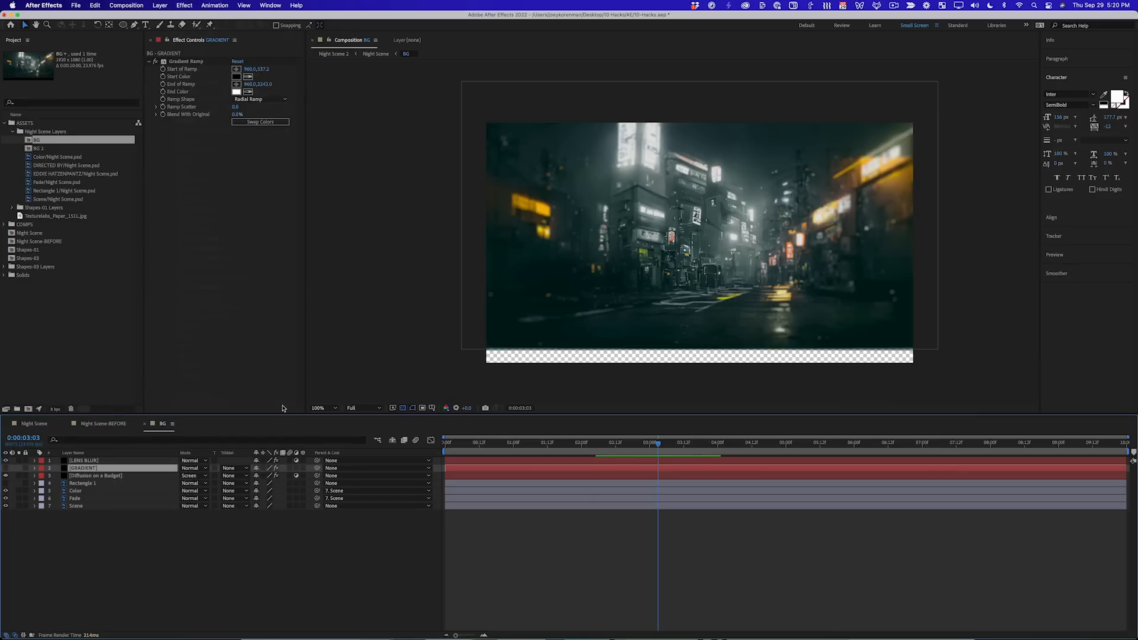
{"action": "left_click", "coordinate": [187, 6]}
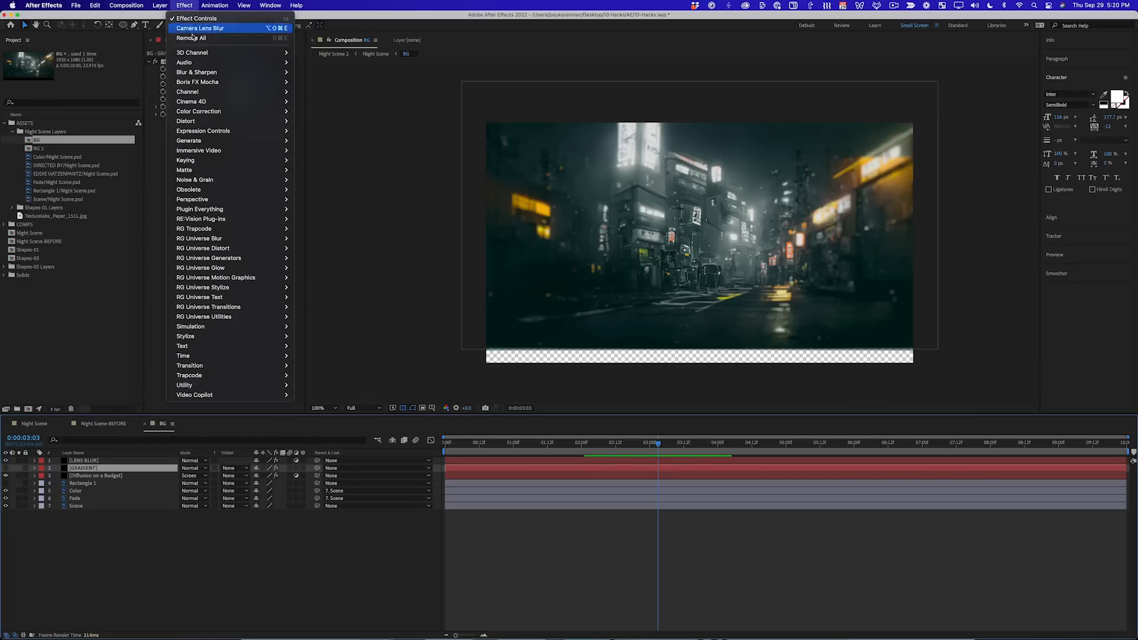
{"action": "mouse_move", "coordinate": [225, 112]}
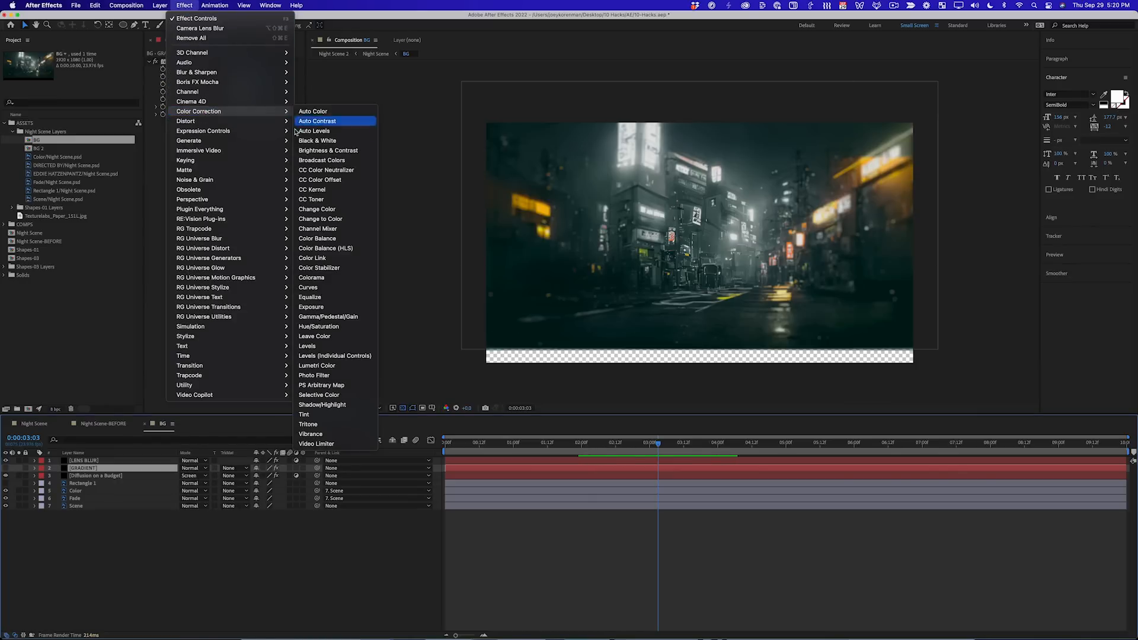
{"action": "left_click", "coordinate": [329, 346]}
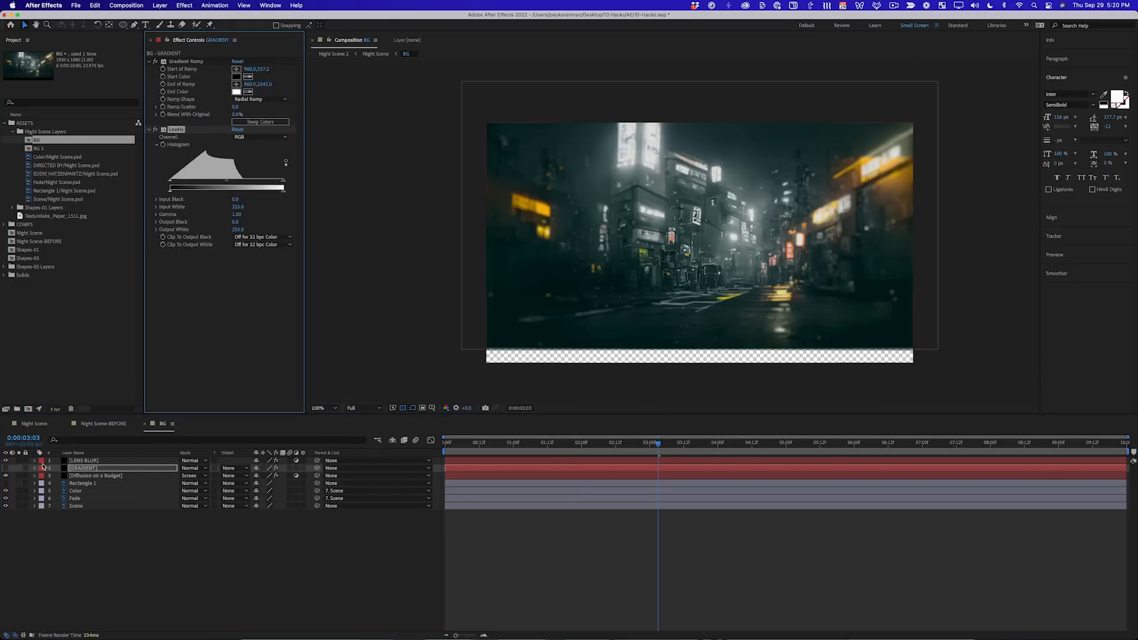
{"action": "left_click", "coordinate": [5, 468]}
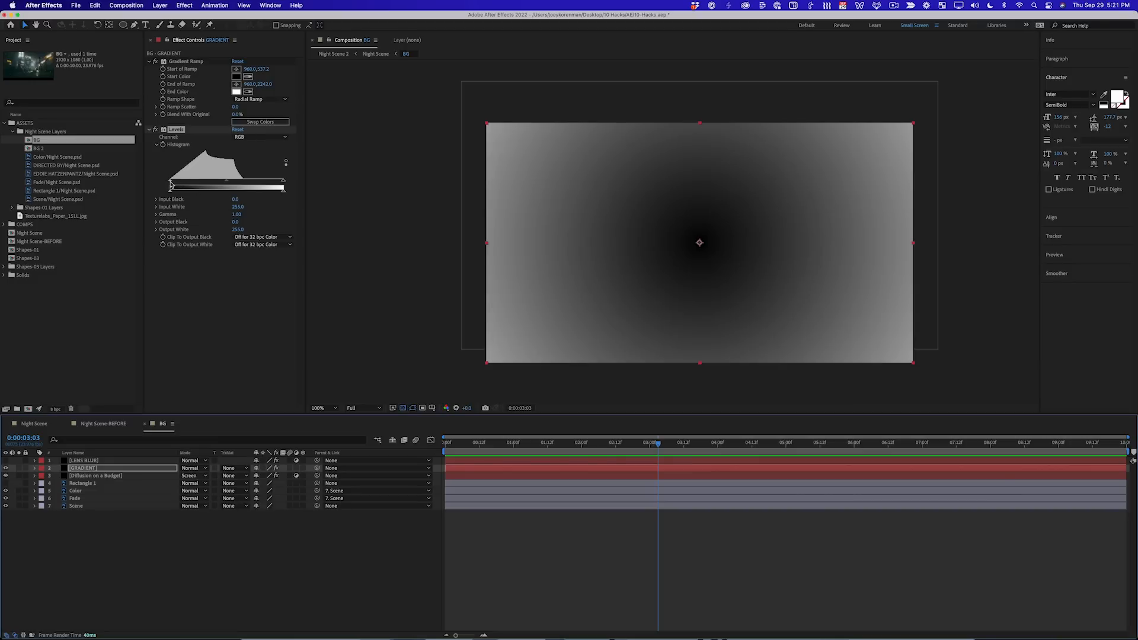
Set the gradient's Levels to input black 48, input white 186 and gamma 0.68, and hide the GRADIENT layer.
{"action": "left_click_drag", "start_coordinate": [170, 184], "coordinate": [191, 184]}
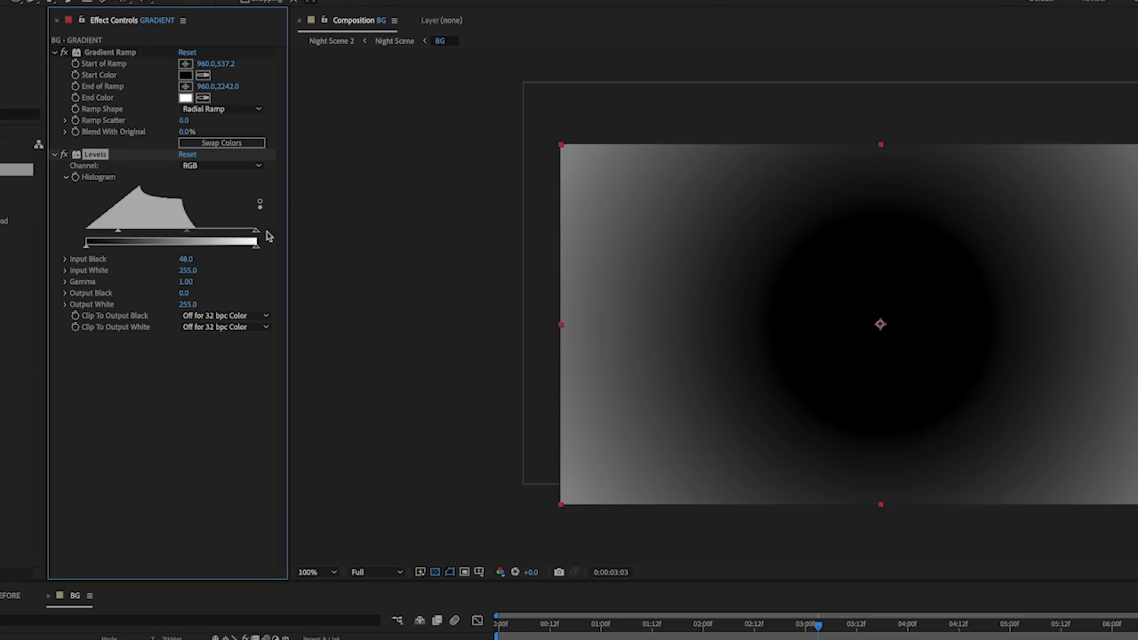
{"action": "left_click_drag", "start_coordinate": [256, 231], "coordinate": [210, 233]}
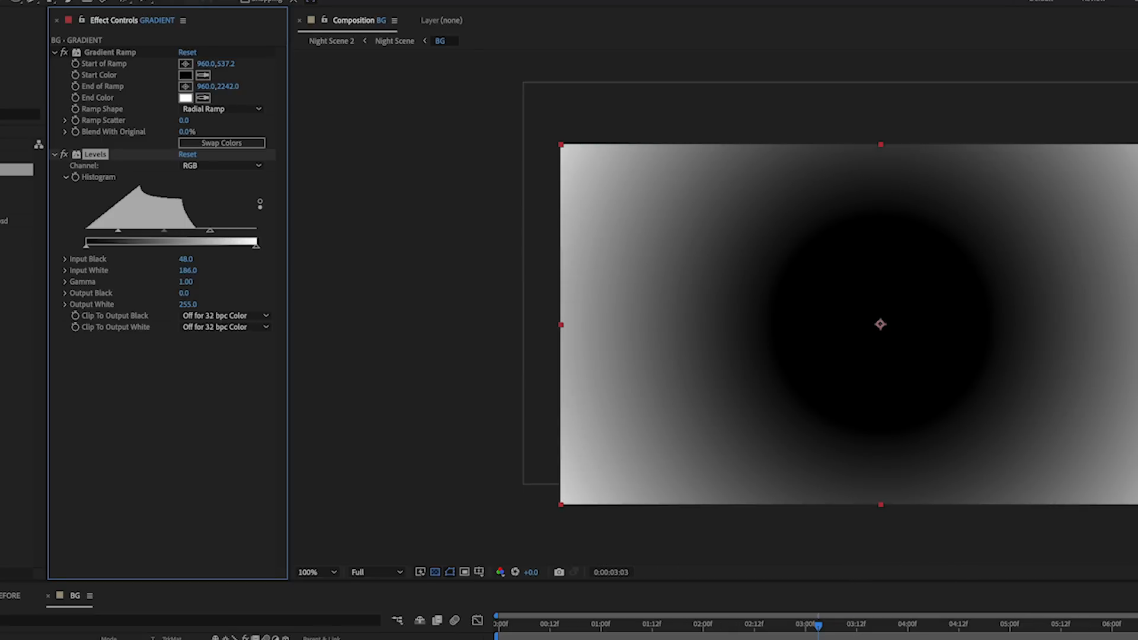
{"action": "mouse_move", "coordinate": [164, 232]}
{"action": "left_mouse_down"}
{"action": "mouse_move", "coordinate": [142, 233]}
{"action": "mouse_move", "coordinate": [185, 233]}
{"action": "mouse_move", "coordinate": [173, 235]}
{"action": "left_mouse_up"}
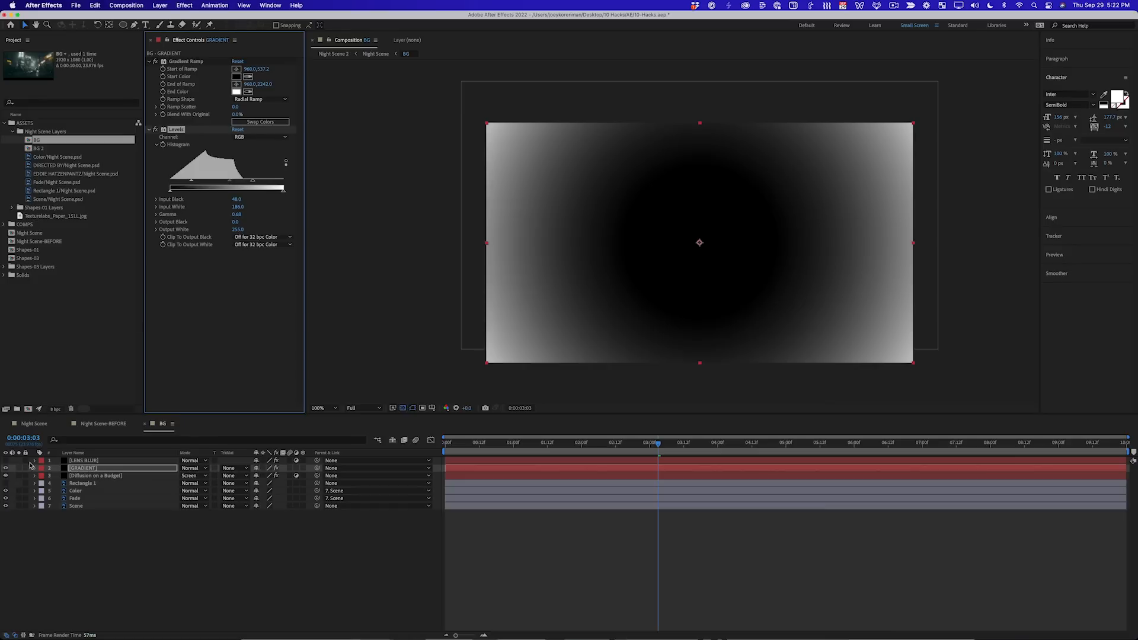
{"action": "left_click", "coordinate": [6, 468]}
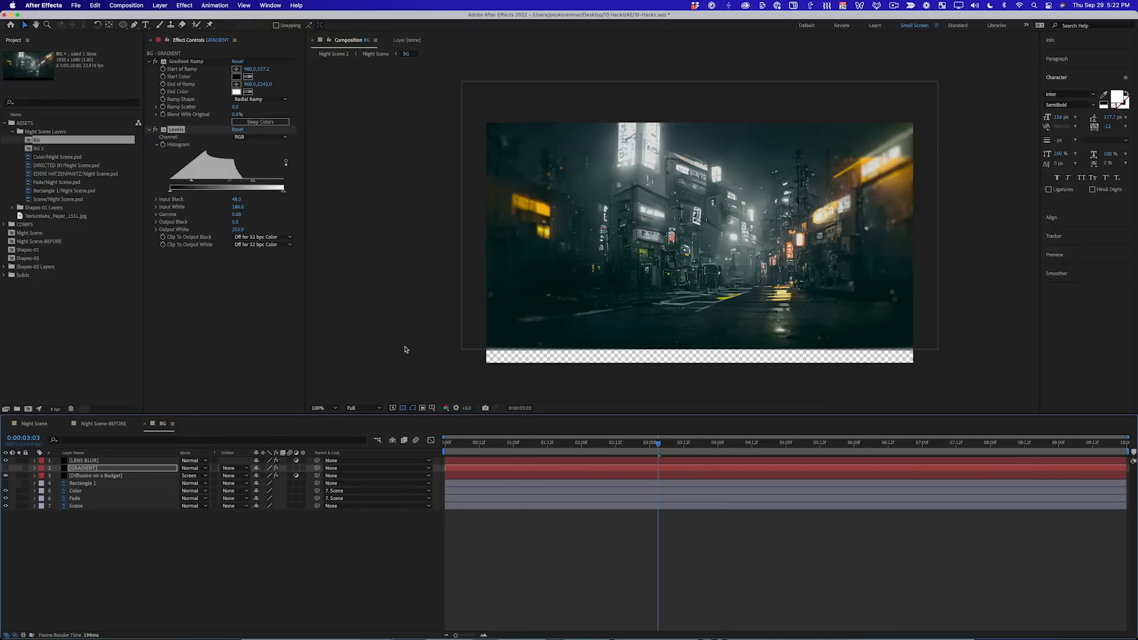
Refine the gradient's Levels while viewing the blurred scene, with gamma 1.00 and input black 20.
{"action": "left_click_drag", "start_coordinate": [230, 181], "coordinate": [222, 184]}
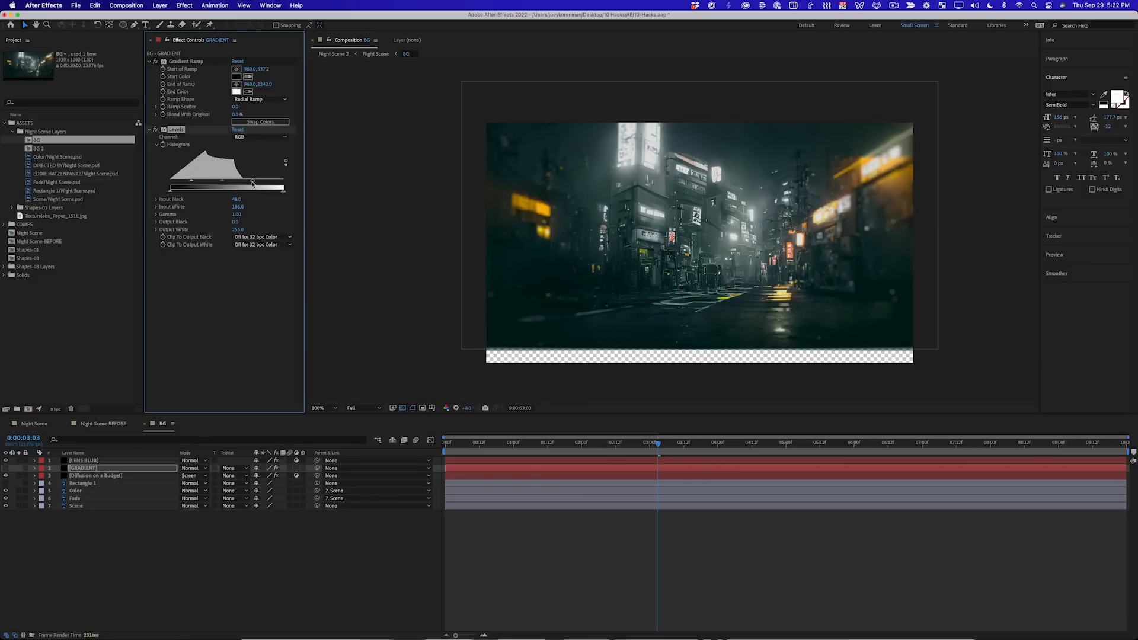
{"action": "left_click_drag", "start_coordinate": [192, 180], "coordinate": [193, 183]}
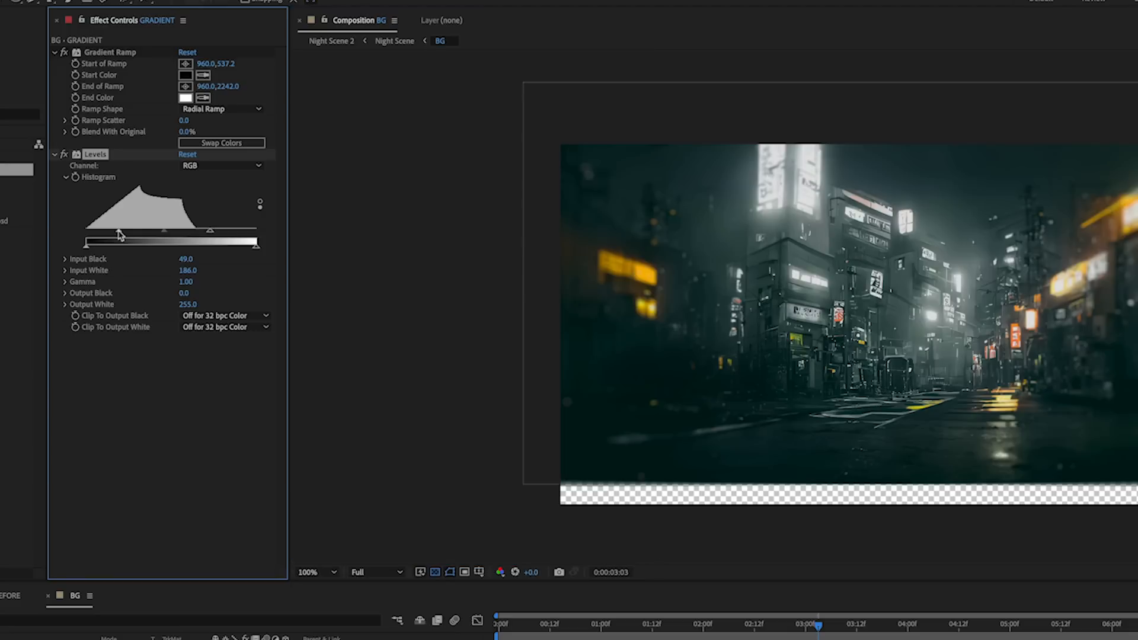
{"action": "left_click_drag", "start_coordinate": [120, 235], "coordinate": [101, 236]}
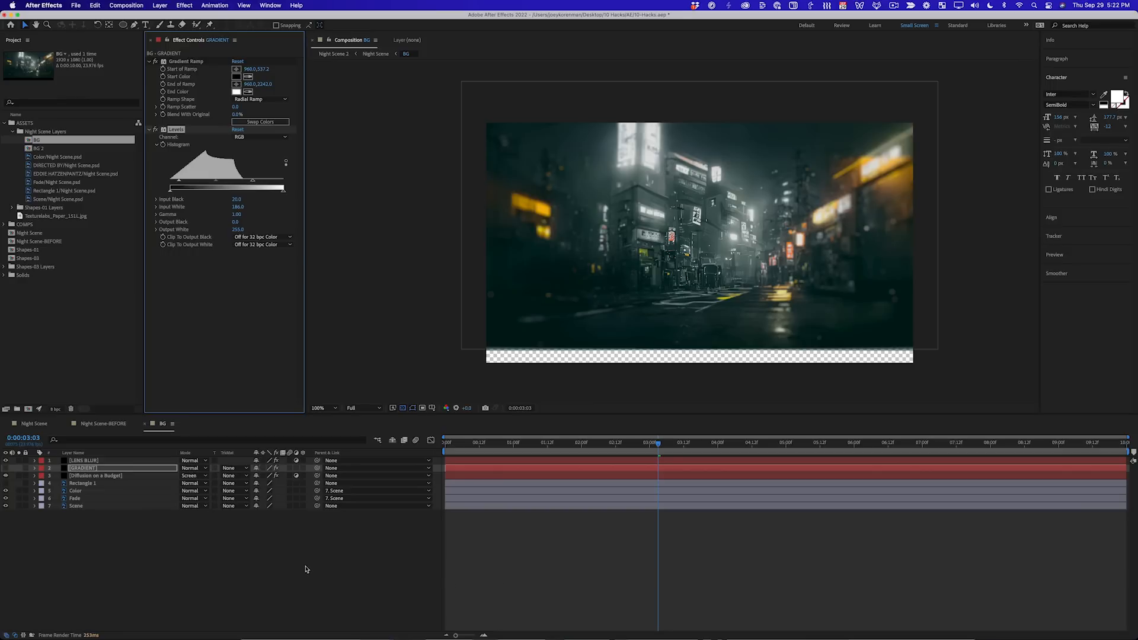
Play back the BG composition from its first frame to check the edge blur during the camera push.
{"action": "left_click", "coordinate": [34, 423]}
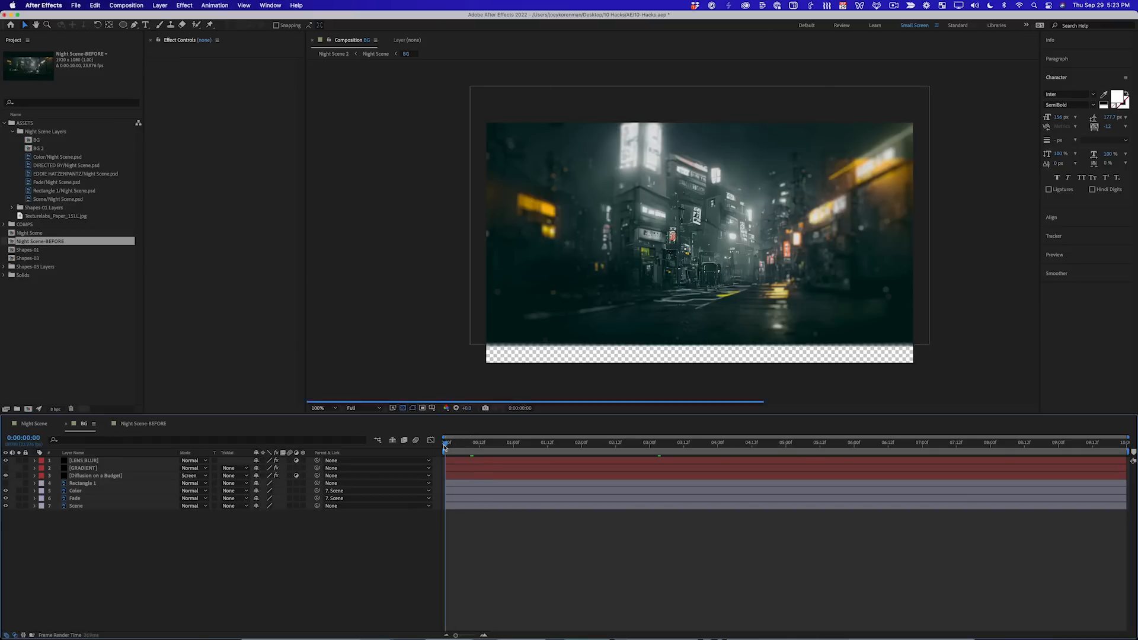
{"action": "key", "text": "space"}
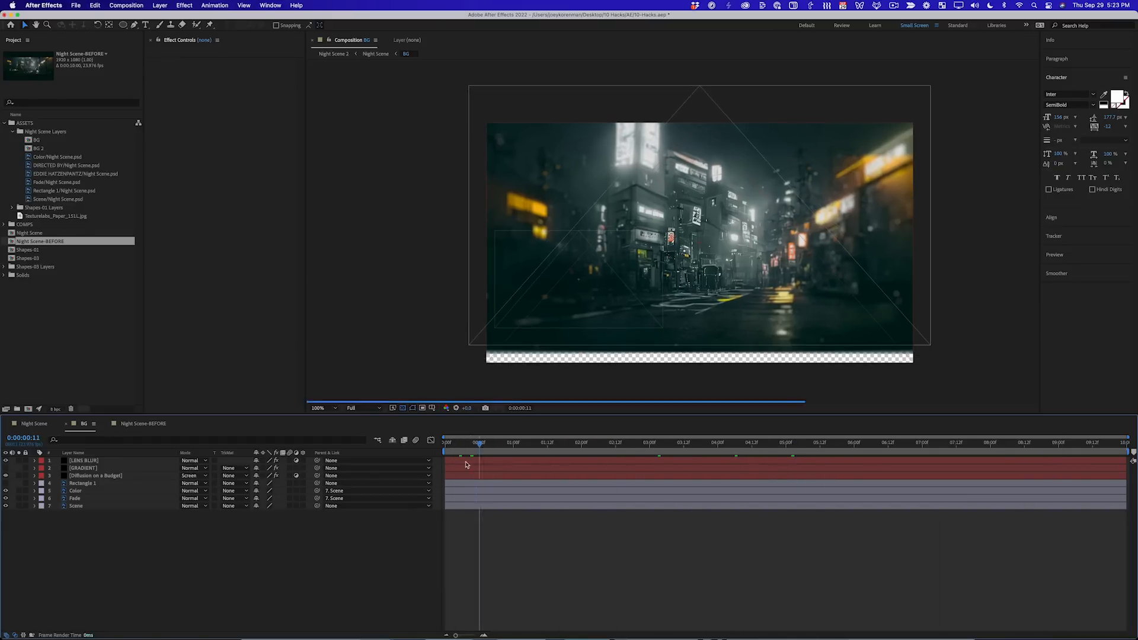
{"action": "key", "text": "space"}
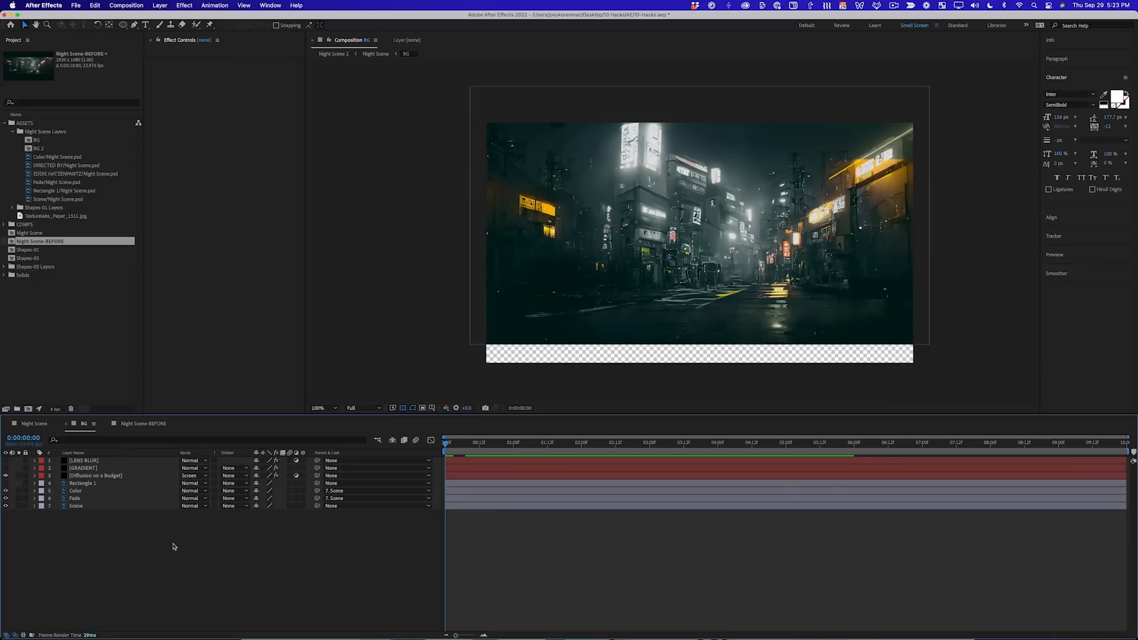
Add a full-frame adjustment layer named OPTICS and apply Optics Compensation to it.
{"action": "key", "text": "super+y"}
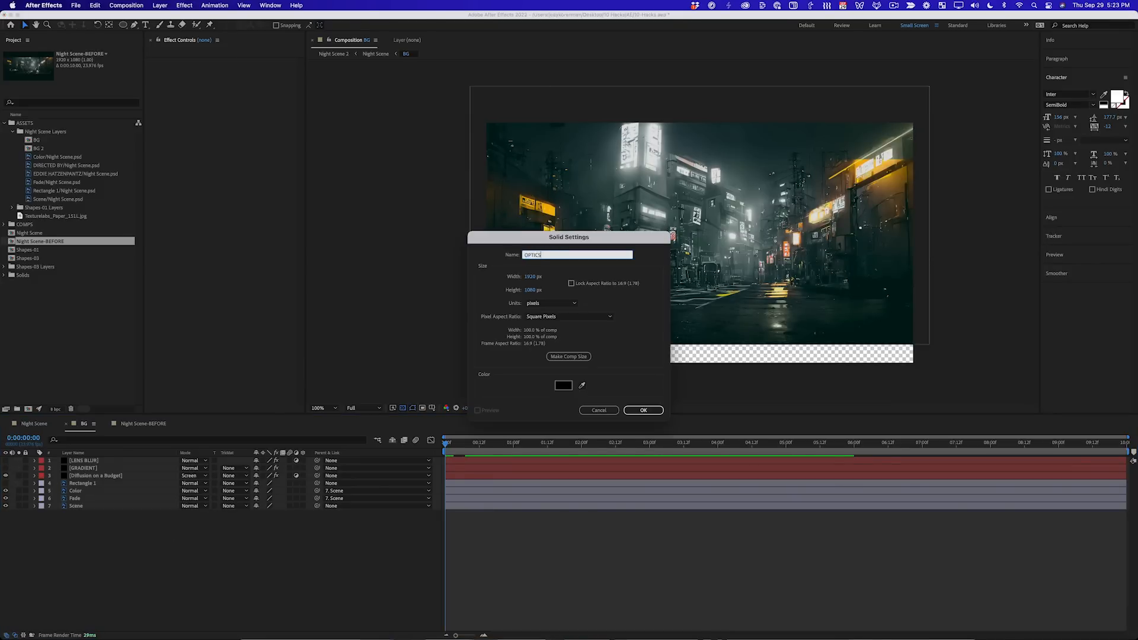
{"action": "key", "text": "Return"}
{"action": "left_click", "coordinate": [296, 461]}
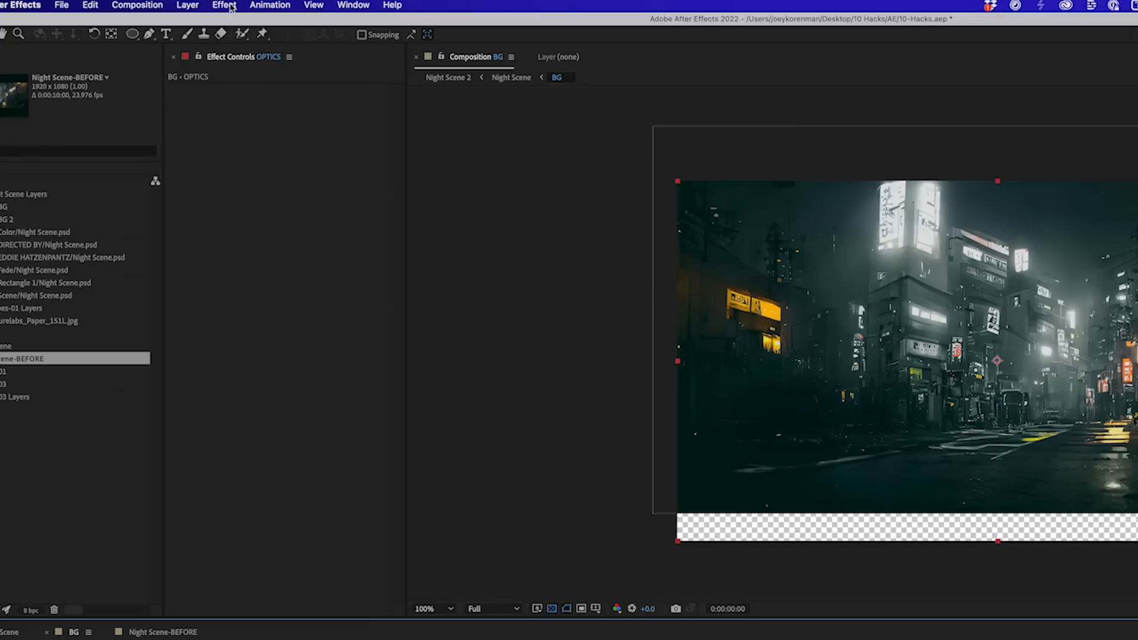
{"action": "left_click", "coordinate": [187, 6]}
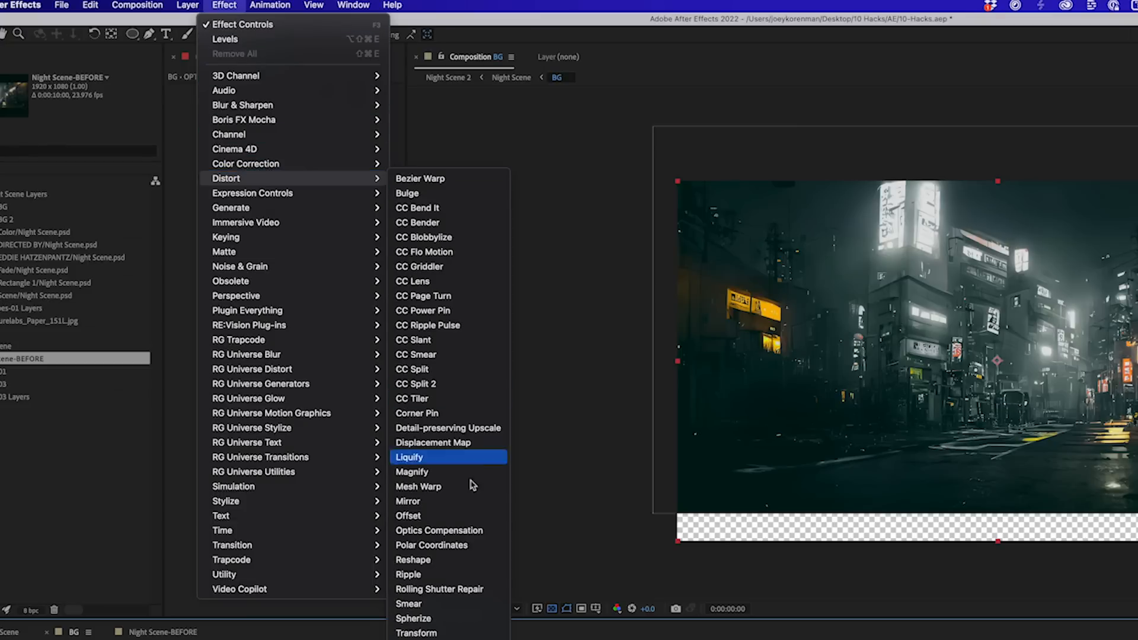
{"action": "left_click", "coordinate": [481, 532]}
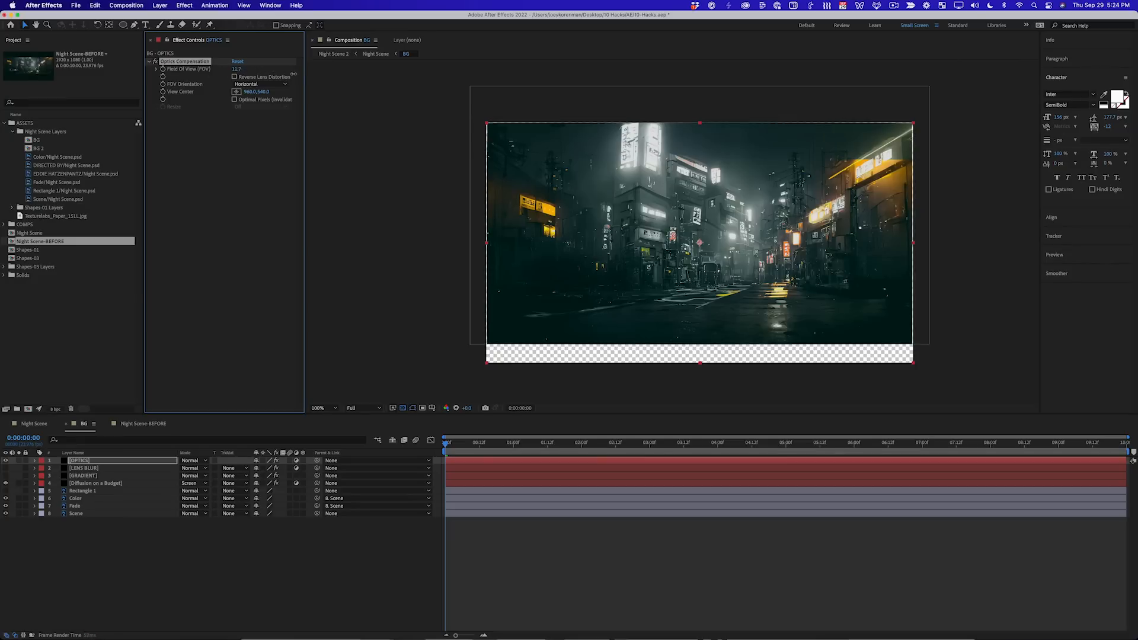
Set the Optics Compensation field of view to about 45.9, enable Reverse Lens Distortion, and increase the field of view further.
{"action": "left_click_drag", "start_coordinate": [407, 78], "coordinate": [448, 80]}
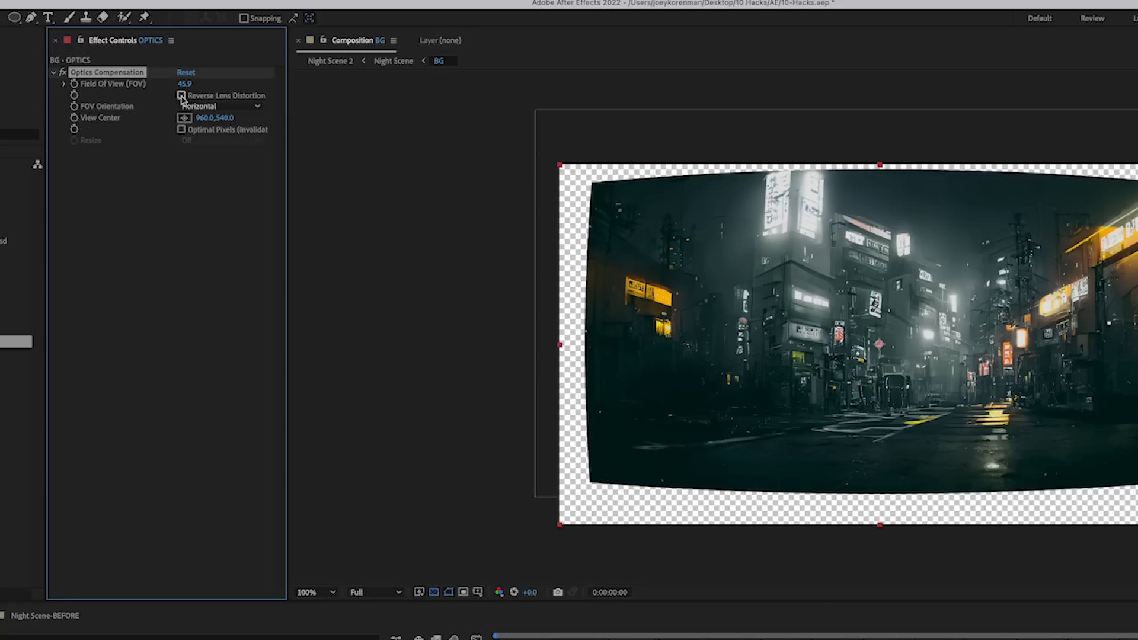
{"action": "left_click", "coordinate": [181, 96]}
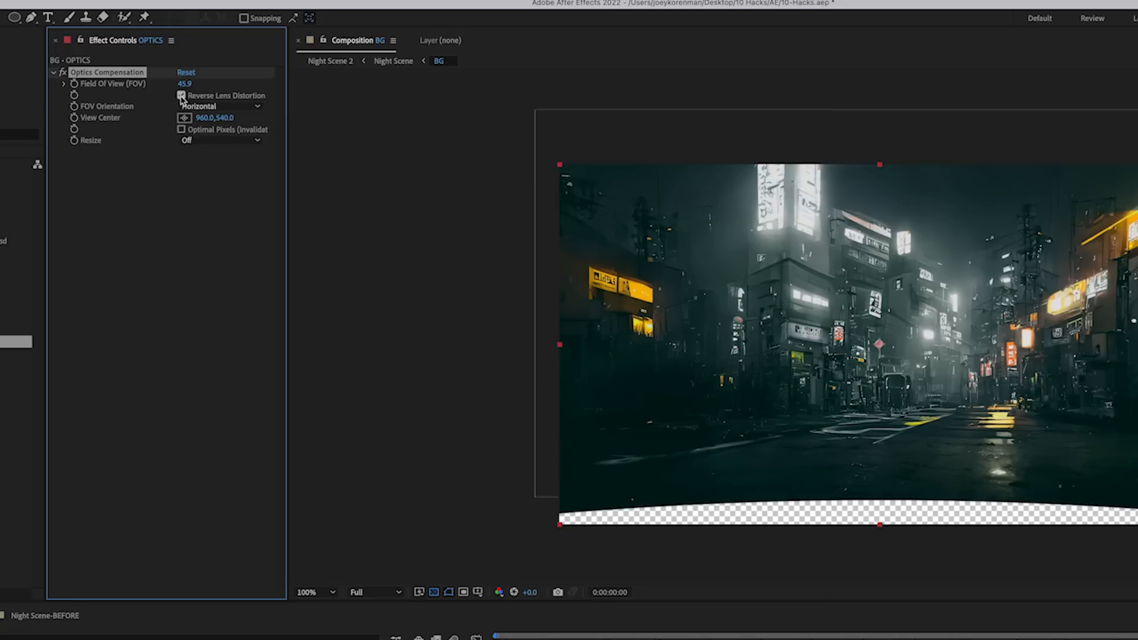
{"action": "left_click_drag", "start_coordinate": [182, 86], "coordinate": [190, 86]}
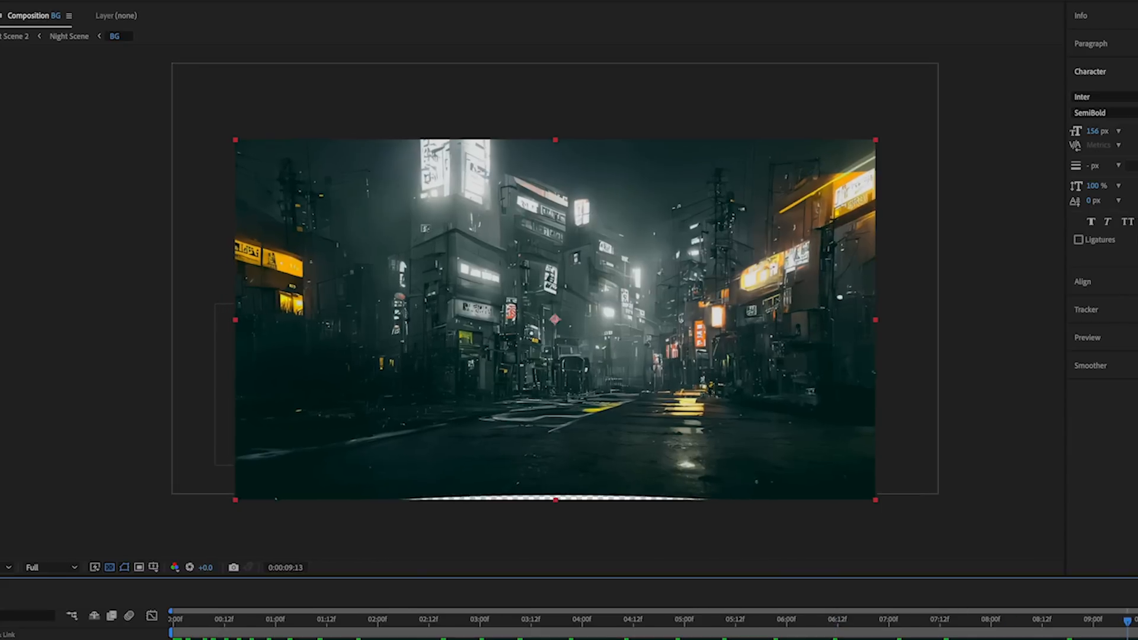
Return to the BG composition's first frame to inspect the lens distortion at the lower edge.
{"action": "left_click_drag", "start_coordinate": [1128, 621], "coordinate": [117, 628]}
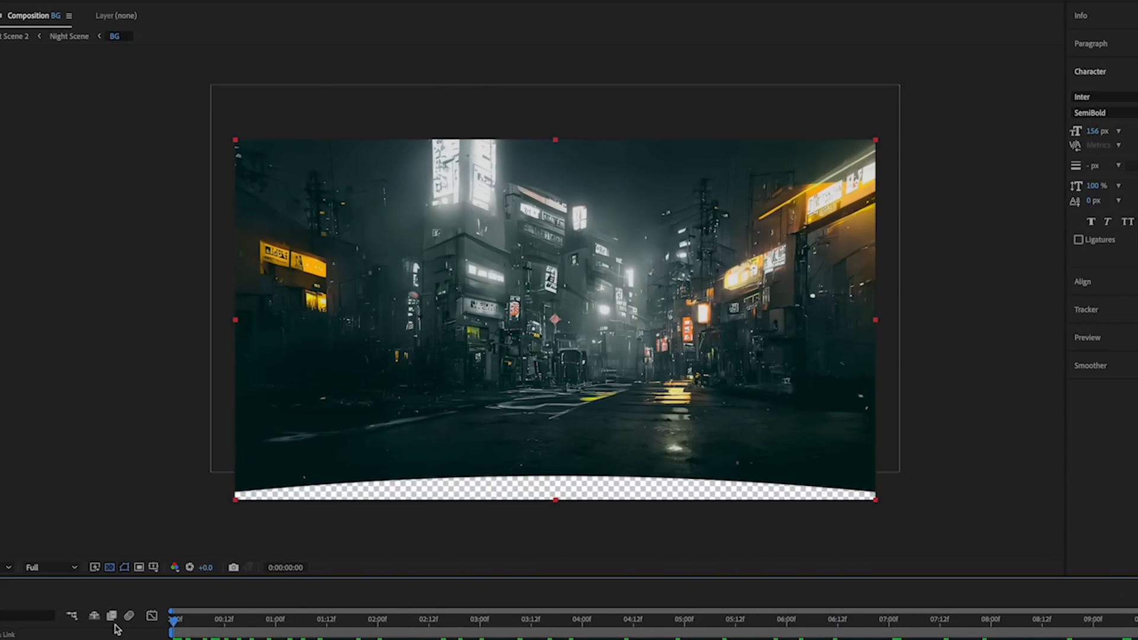
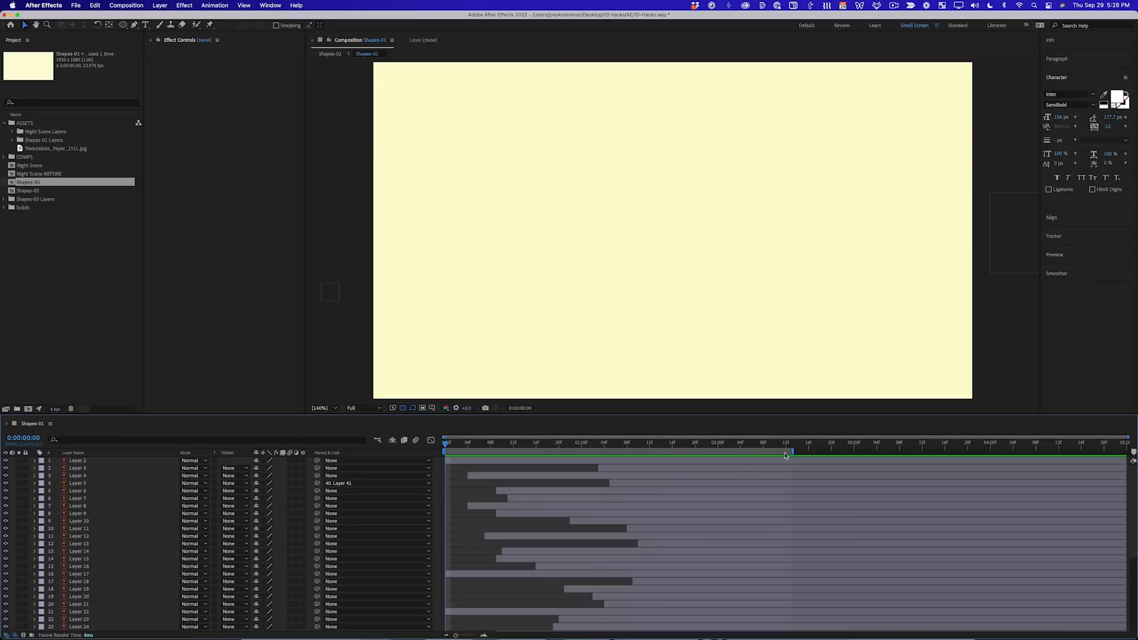
Play back the Shapes-01 animation, and open the Shapes-03 composition to preview its logo animation.
{"action": "key", "text": "space"}
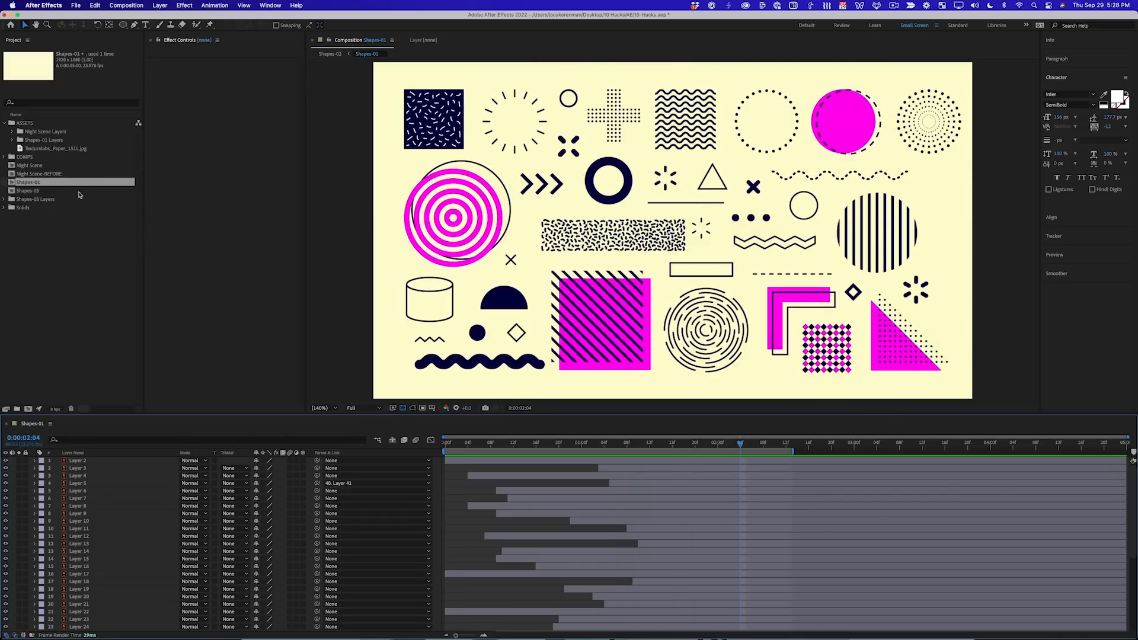
{"action": "double_click", "coordinate": [30, 190]}
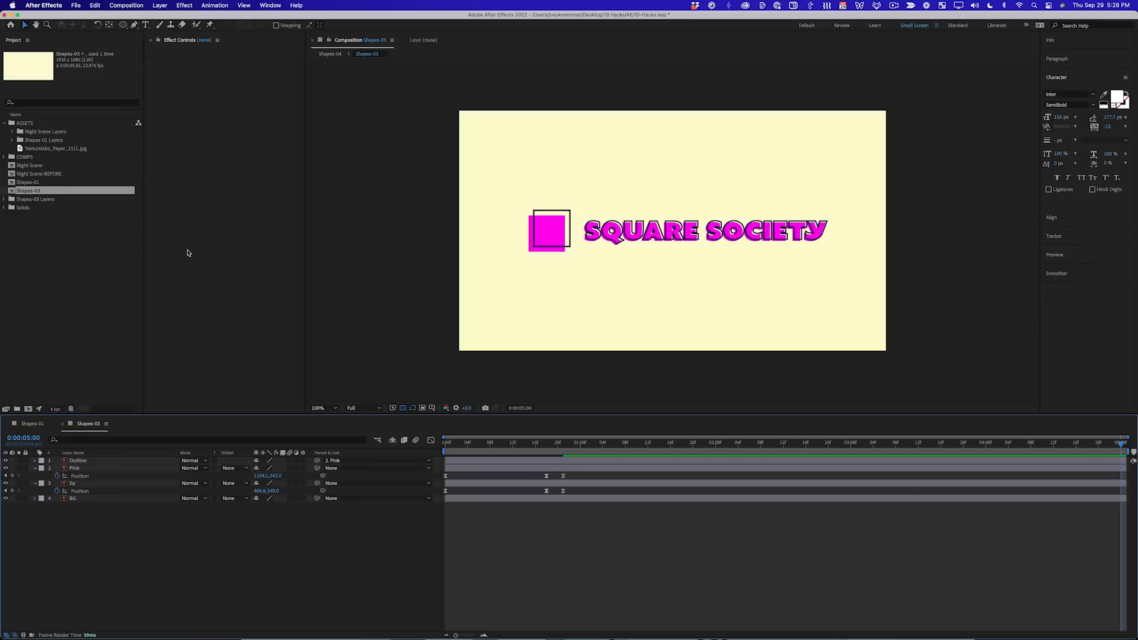
{"action": "left_click", "coordinate": [721, 445]}
{"action": "key", "text": "space"}
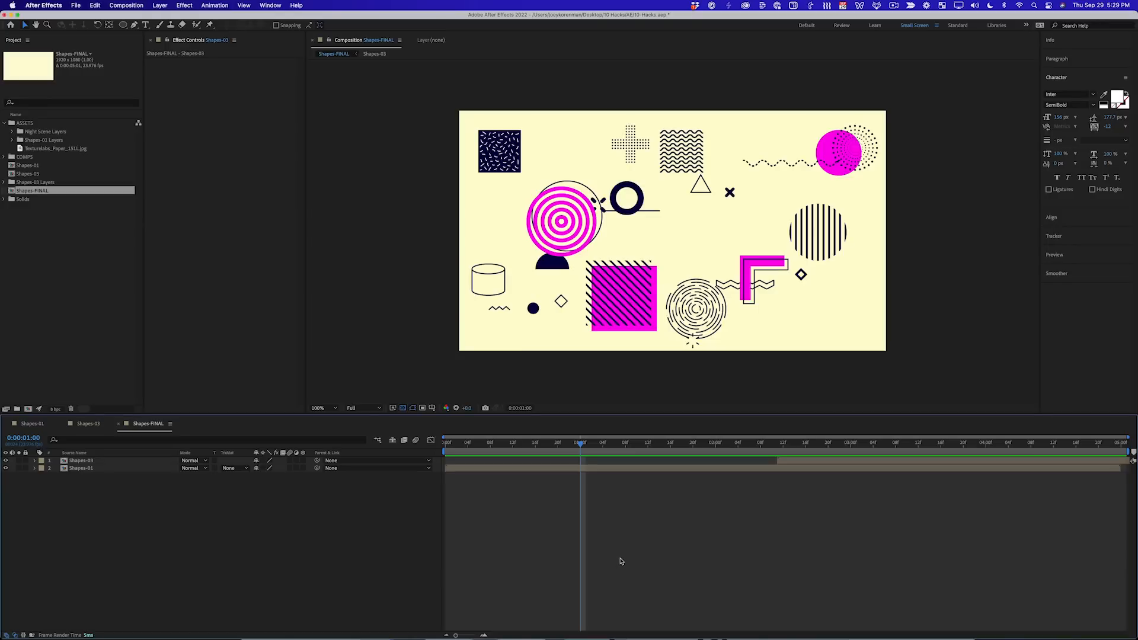
Add a full-frame black solid named VIGGY to Shapes-FINAL and mask it with a full-frame ellipse.
{"action": "key", "text": "super+y"}
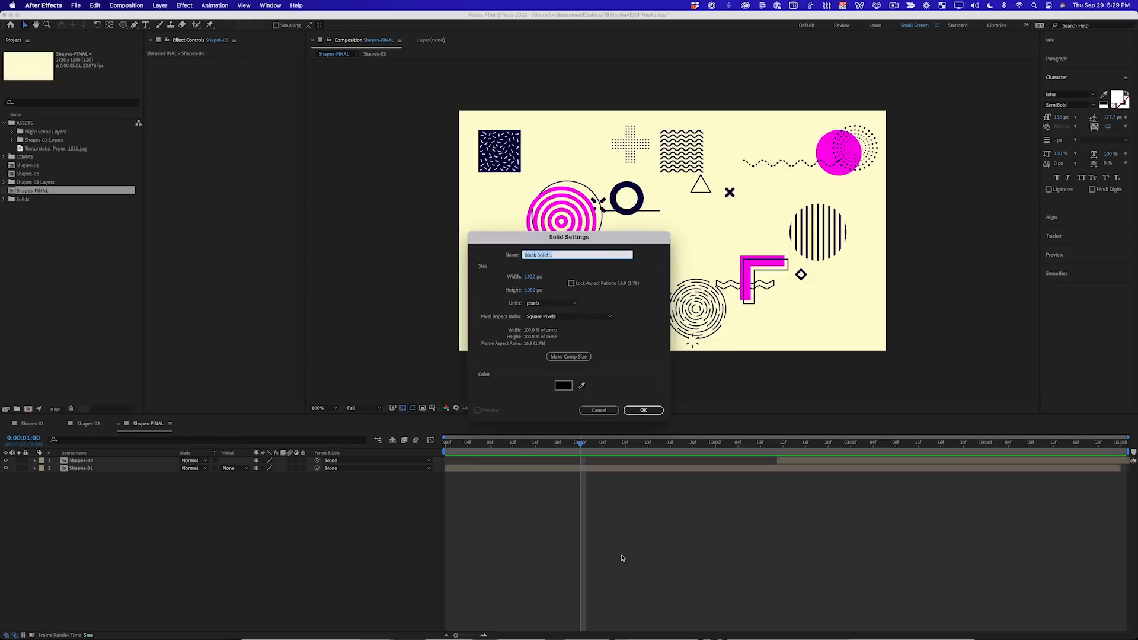
{"action": "key", "text": "Return"}
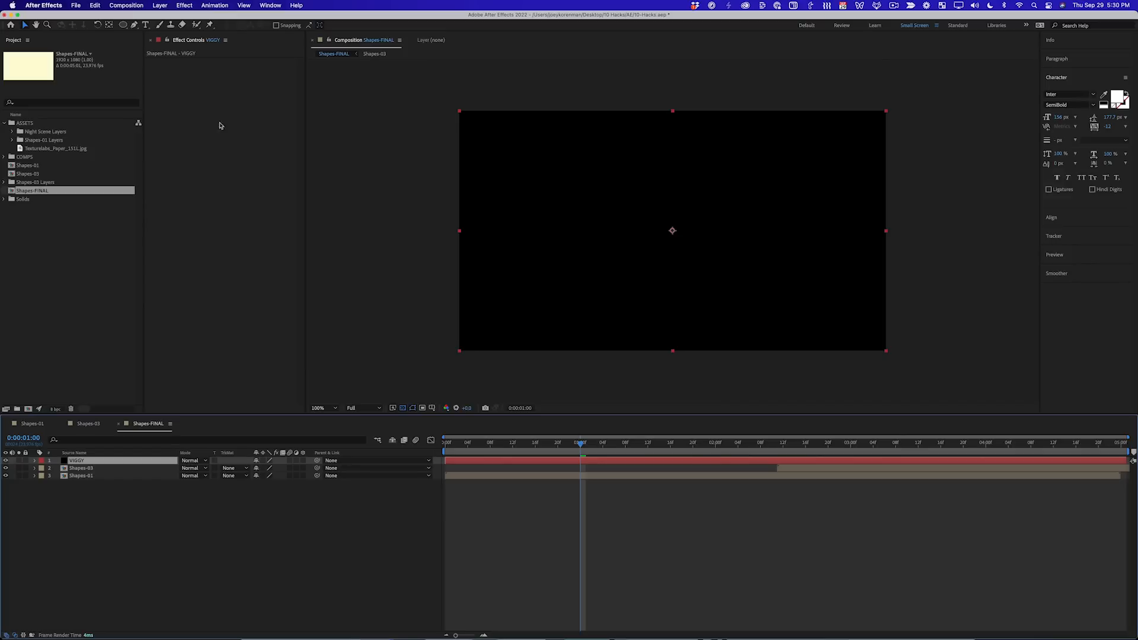
{"action": "double_click", "coordinate": [124, 26]}
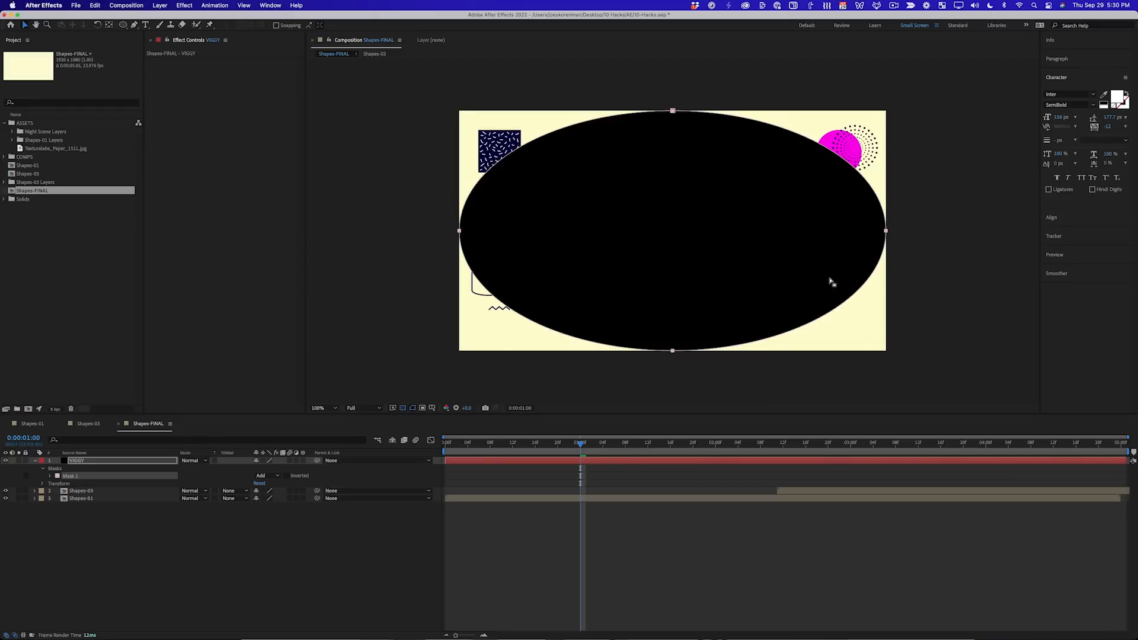
Invert the VIGGY layer's elliptical mask and feather it by about 303 pixels.
{"action": "key", "text": "f"}
{"action": "left_click", "coordinate": [290, 470]}
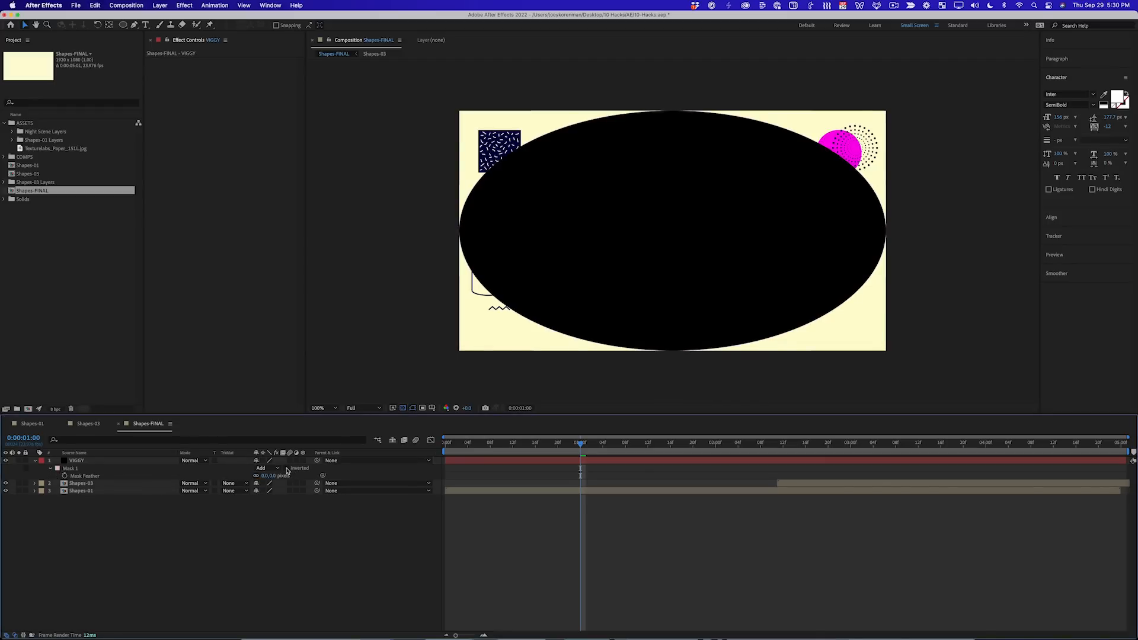
{"action": "left_click", "coordinate": [287, 469]}
{"action": "left_click_drag", "start_coordinate": [272, 475], "coordinate": [415, 483]}
Try the VIGGY layer at 45% opacity and restore it to full opacity.
{"action": "key", "text": "t"}
{"action": "left_click_drag", "start_coordinate": [258, 469], "coordinate": [189, 480]}
{"action": "left_click", "coordinate": [298, 528]}
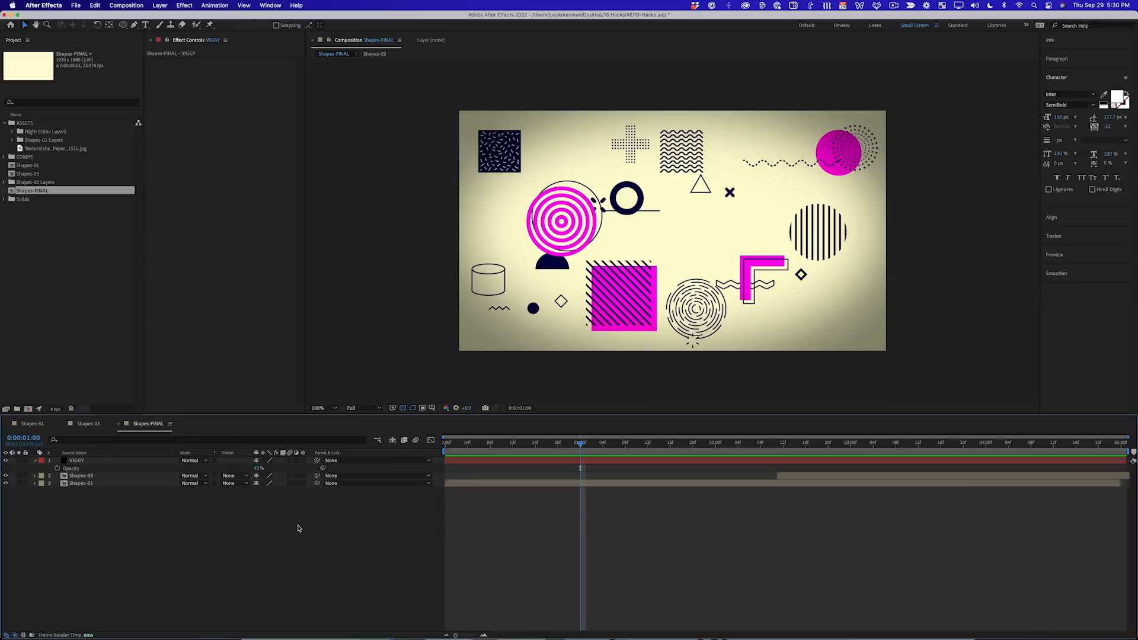
{"action": "left_click_drag", "start_coordinate": [258, 468], "coordinate": [500, 476]}
Set the VIGGY mask feather to 300 pixels and scale the elliptical mask slightly inward.
{"action": "key", "text": "f"}
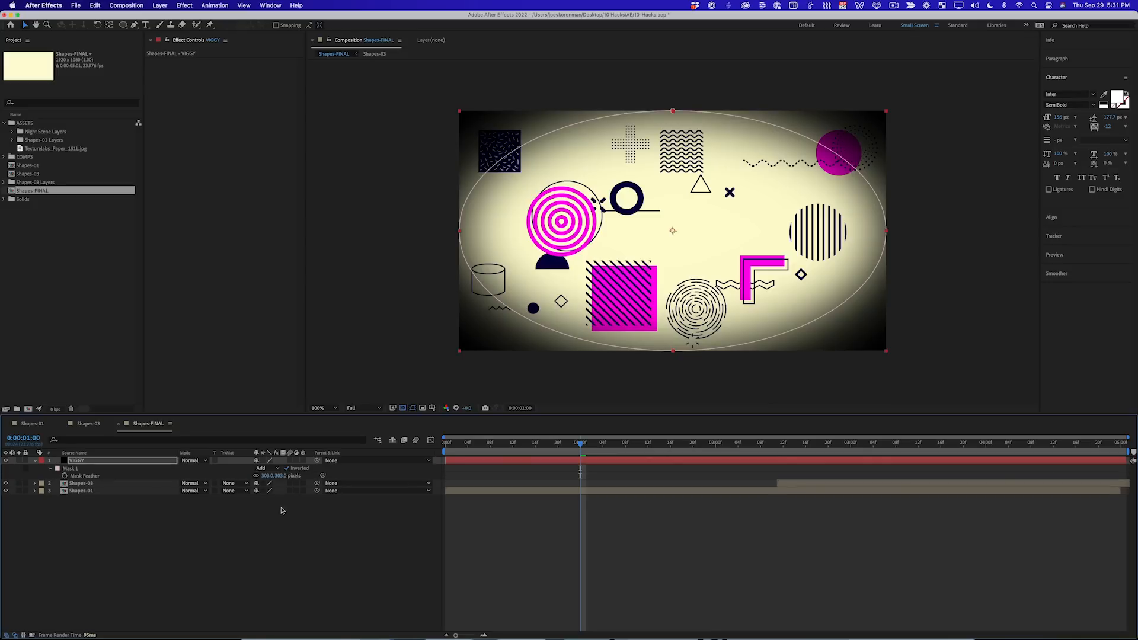
{"action": "left_click", "coordinate": [265, 476]}
{"action": "key", "text": "Return"}
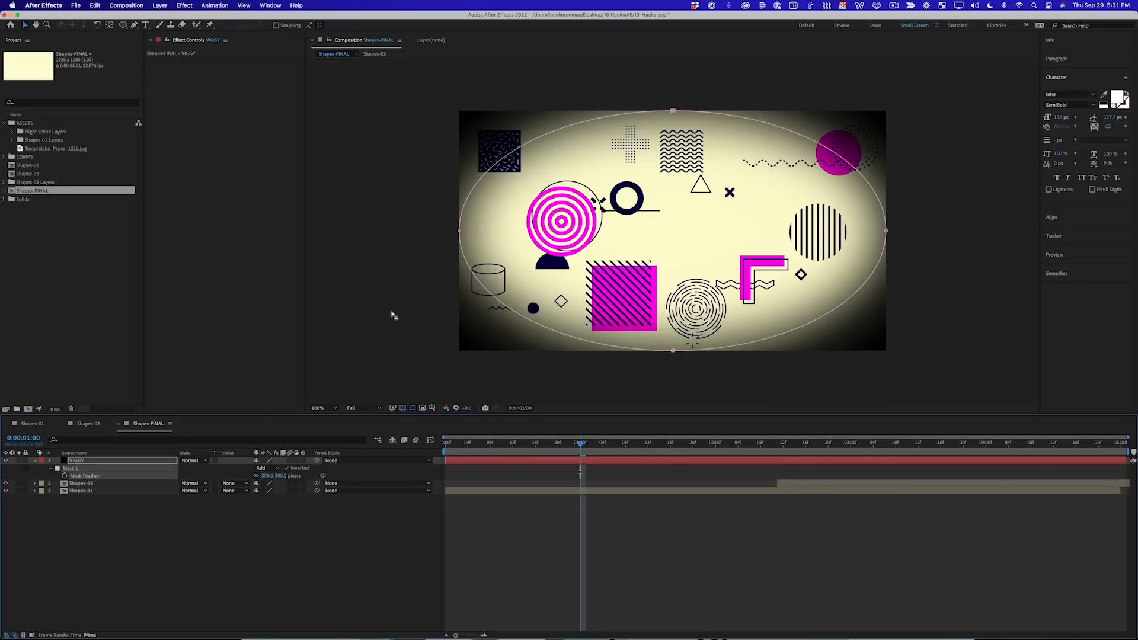
{"action": "left_click", "coordinate": [460, 232]}
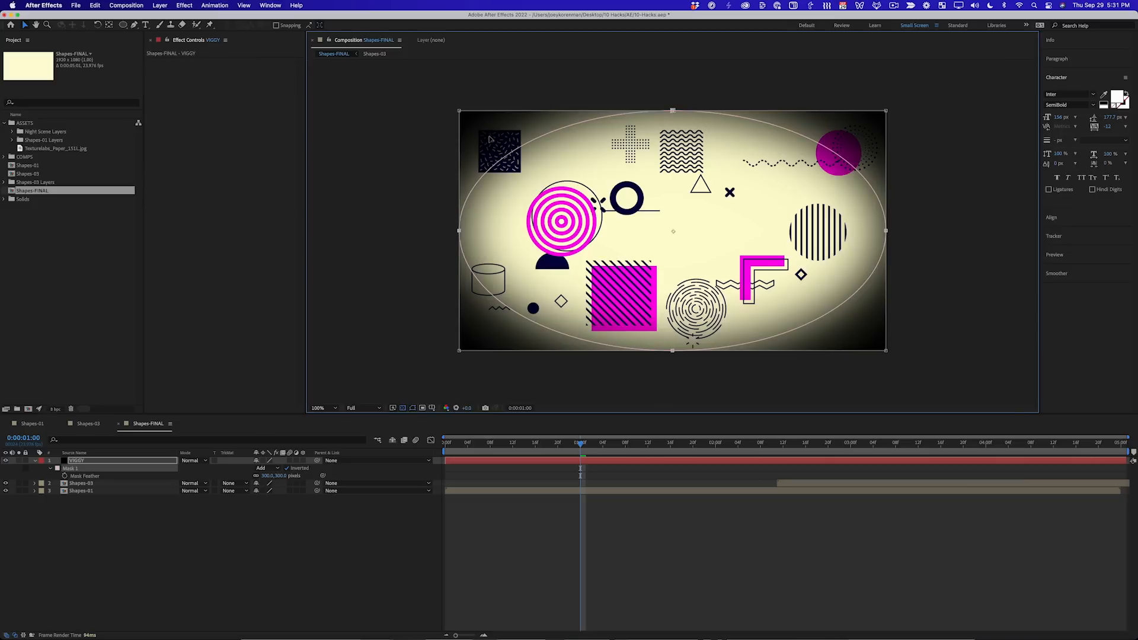
{"action": "left_click_drag", "start_coordinate": [458, 110], "coordinate": [435, 116]}
{"action": "left_click", "coordinate": [257, 577]}
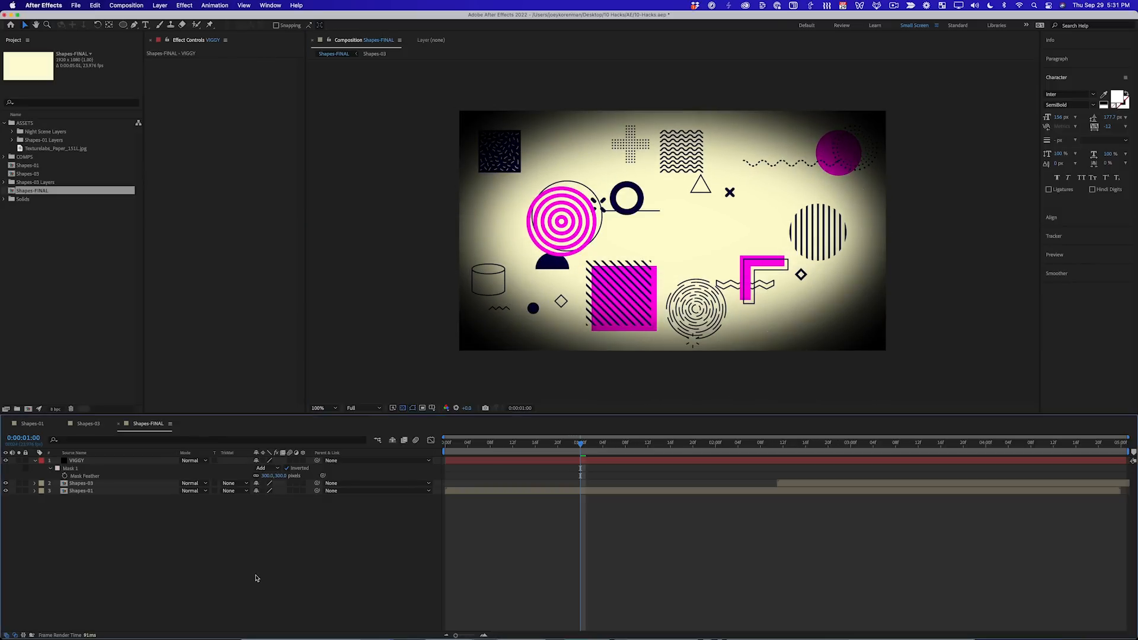
Turn the VIGGY solid into an adjustment layer and apply the Levels effect to it.
{"action": "left_click", "coordinate": [296, 461]}
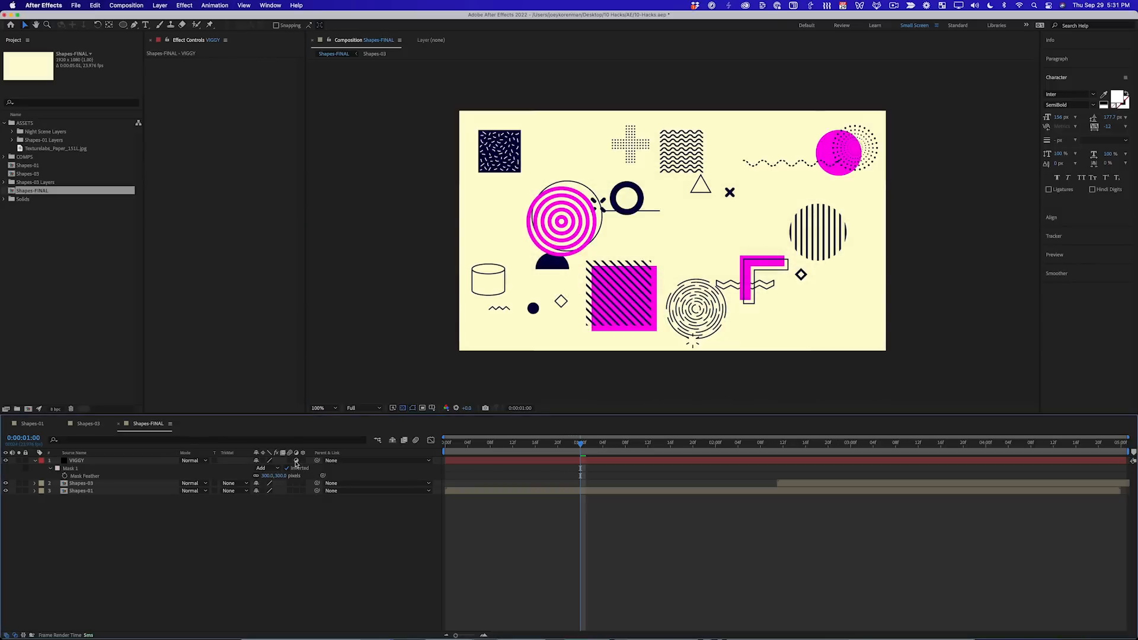
{"action": "left_click", "coordinate": [92, 462]}
{"action": "left_click", "coordinate": [186, 6]}
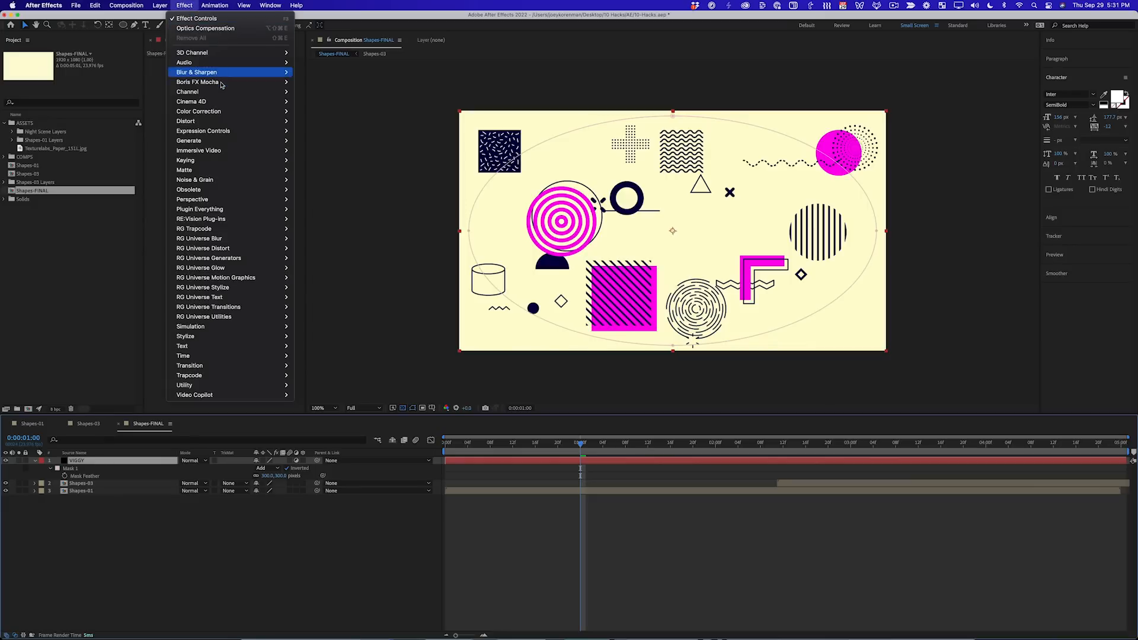
{"action": "mouse_move", "coordinate": [224, 114]}
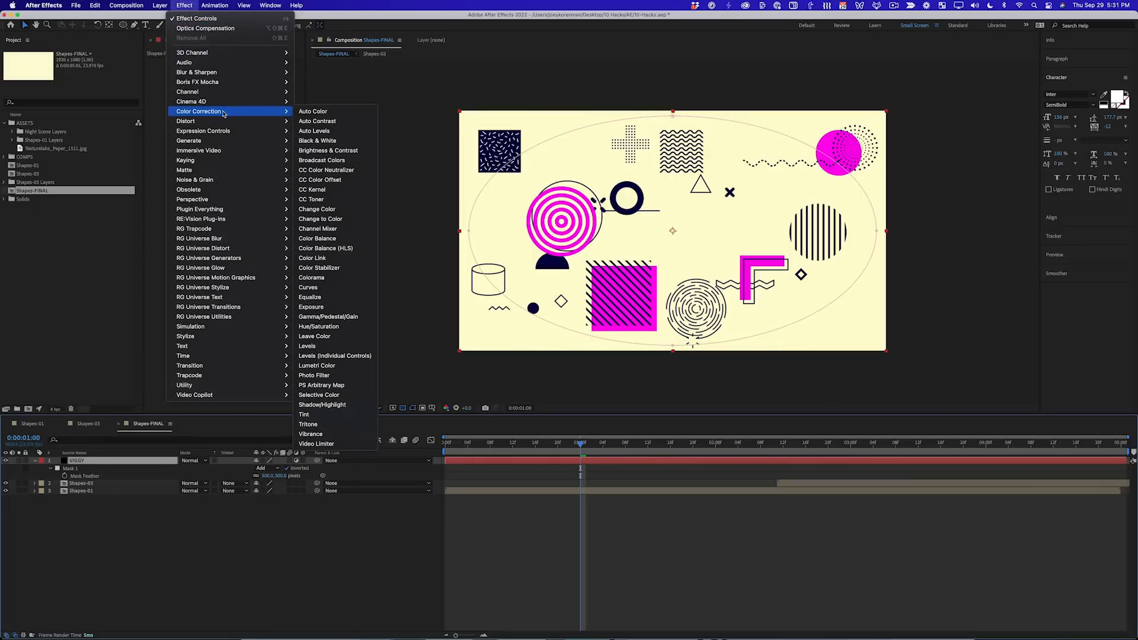
{"action": "left_click", "coordinate": [306, 346]}
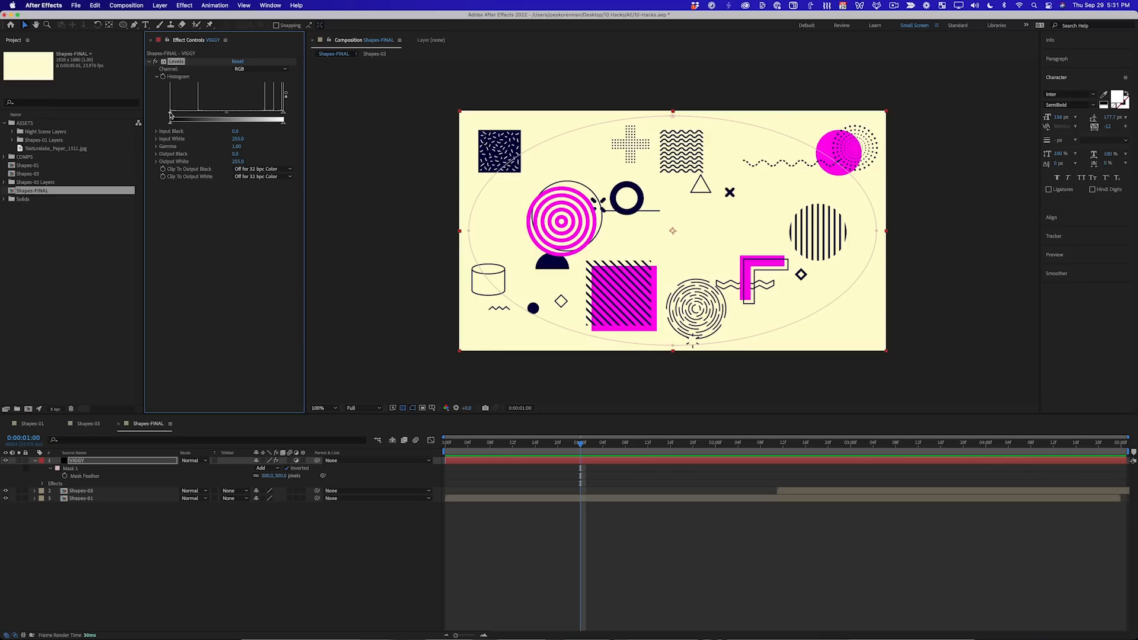
Adjust VIGGY's Levels to input black about 103, output white about 234 and gamma slightly above 1 for a subtle vignette.
{"action": "left_click_drag", "start_coordinate": [170, 115], "coordinate": [171, 115]}
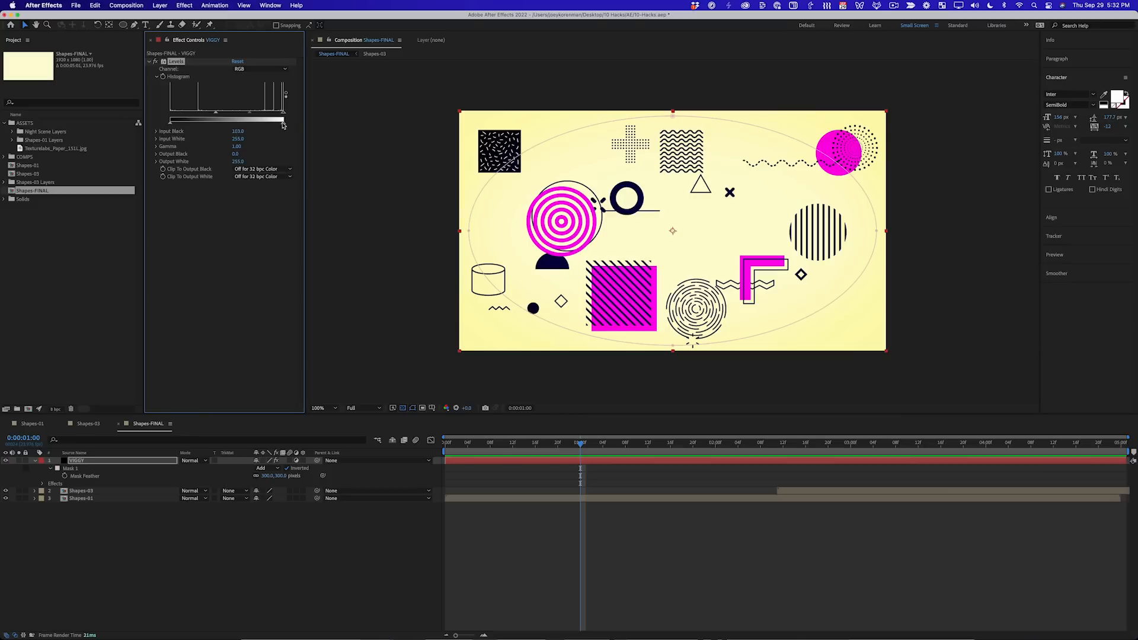
{"action": "left_click_drag", "start_coordinate": [280, 125], "coordinate": [235, 124]}
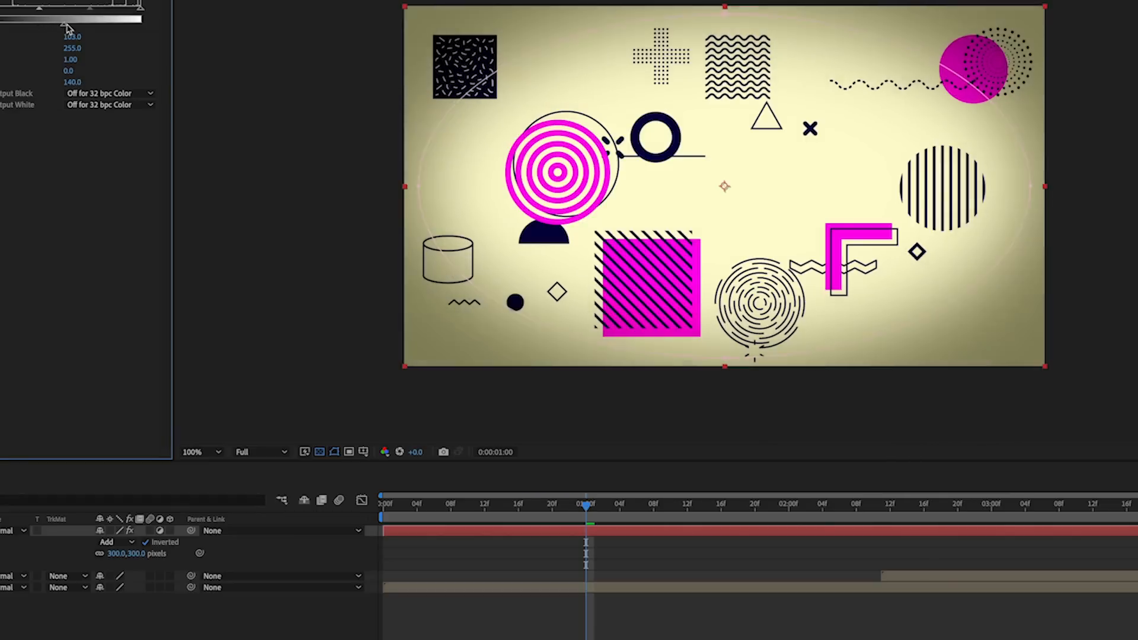
{"action": "left_click_drag", "start_coordinate": [67, 28], "coordinate": [126, 32]}
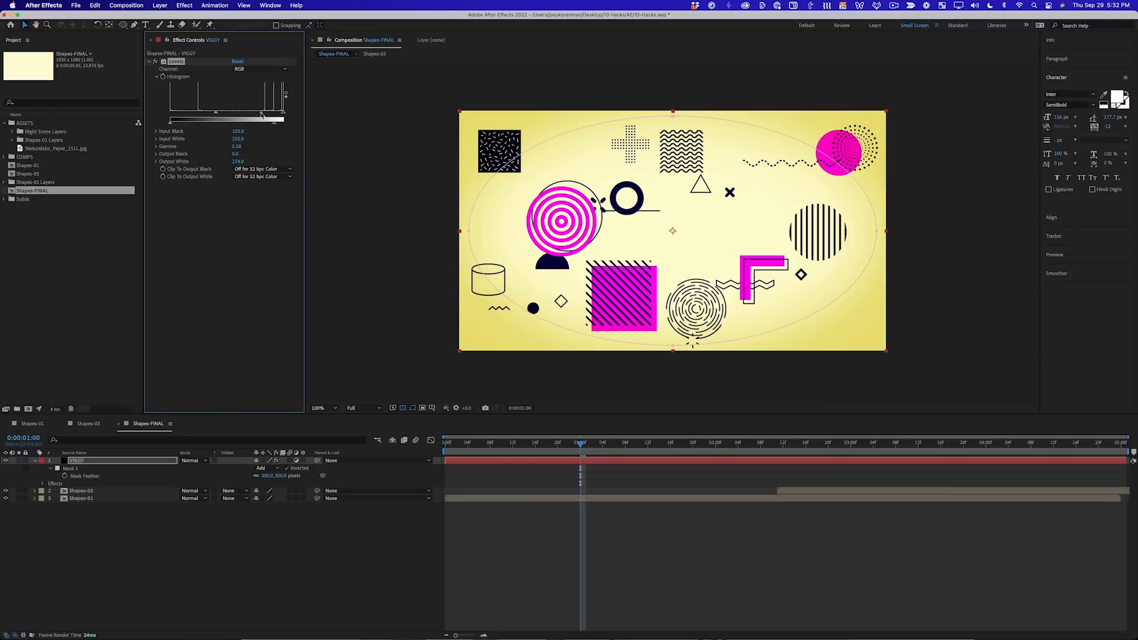
{"action": "left_click_drag", "start_coordinate": [261, 114], "coordinate": [243, 115]}
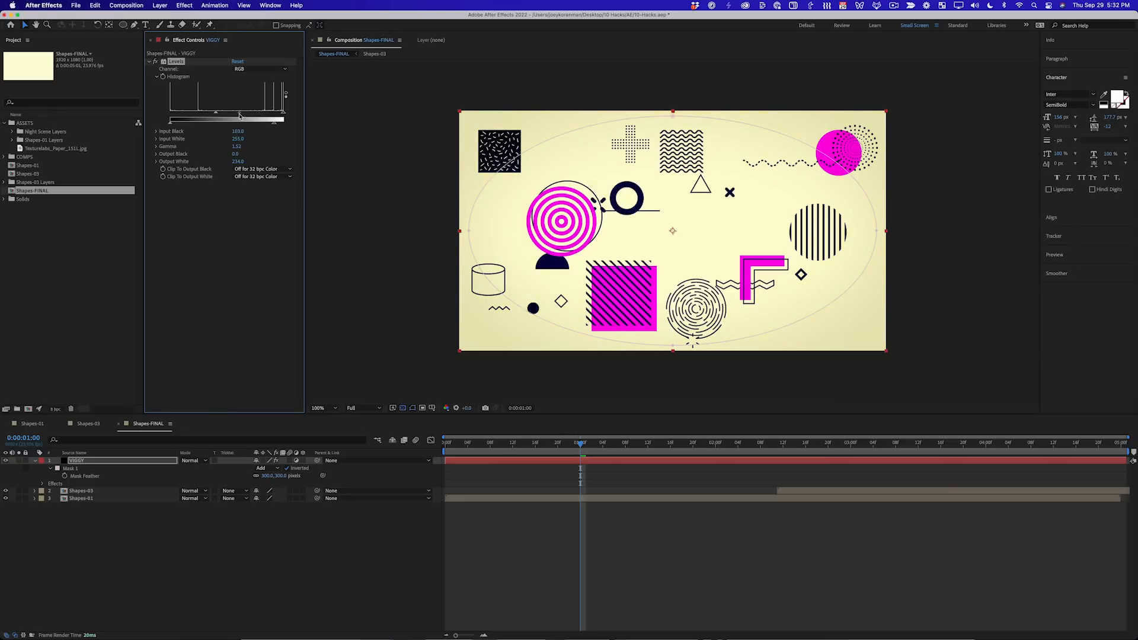
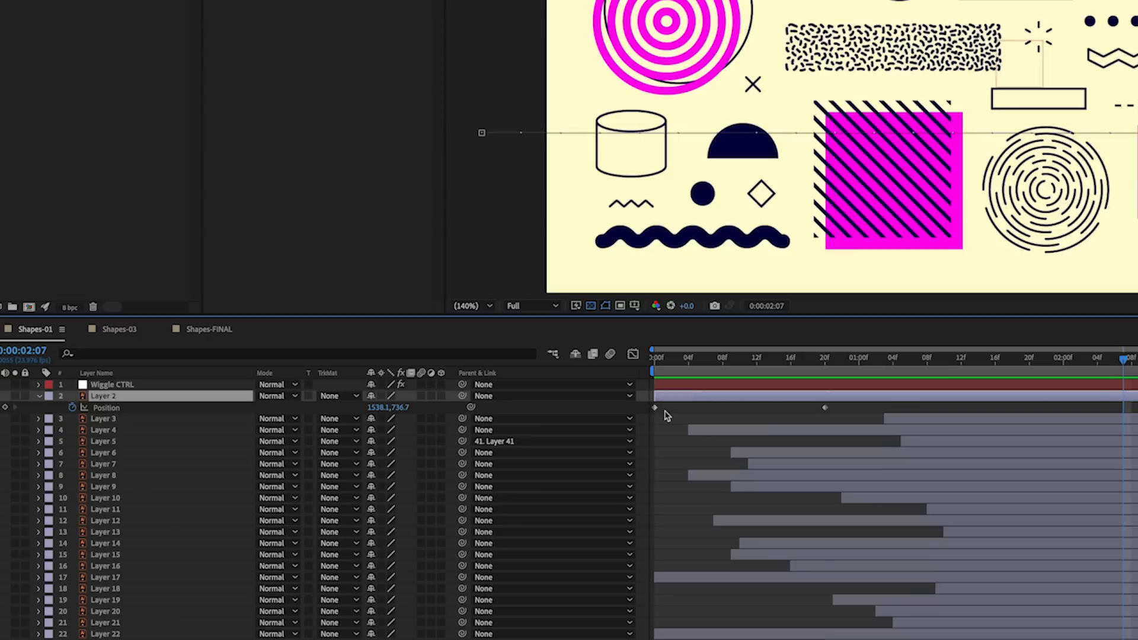
Add the expression wiggle(2, 20) to Layer 2's Position in Shapes-01 and play back the motion.
{"action": "left_click", "coordinate": [71, 409], "text": "alt"}
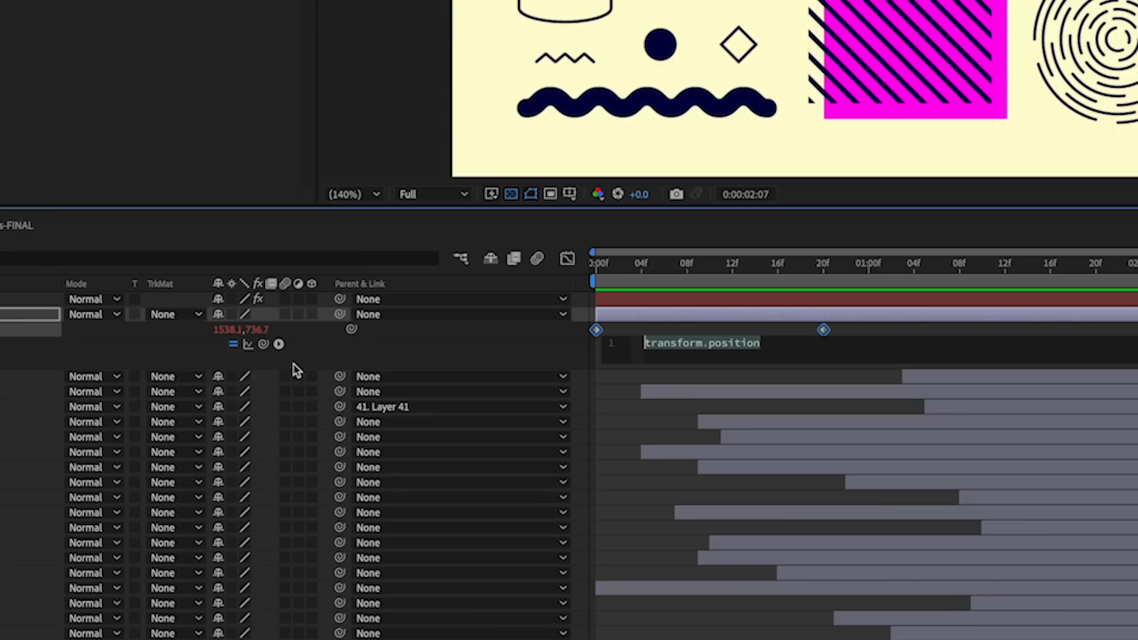
{"action": "left_click", "coordinate": [279, 344]}
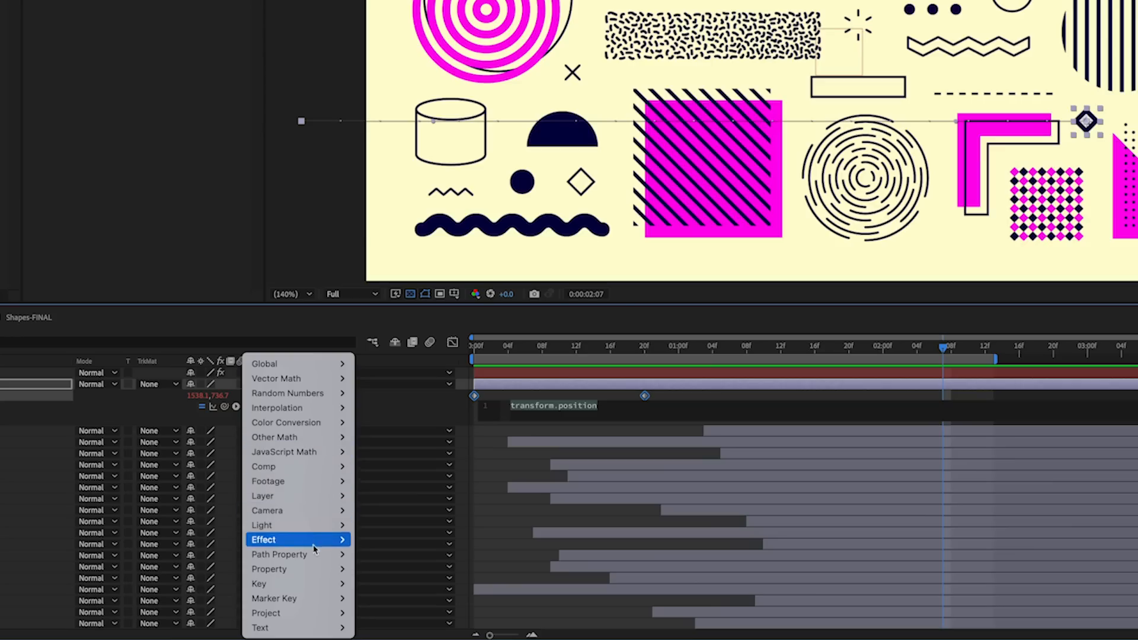
{"action": "mouse_move", "coordinate": [315, 569]}
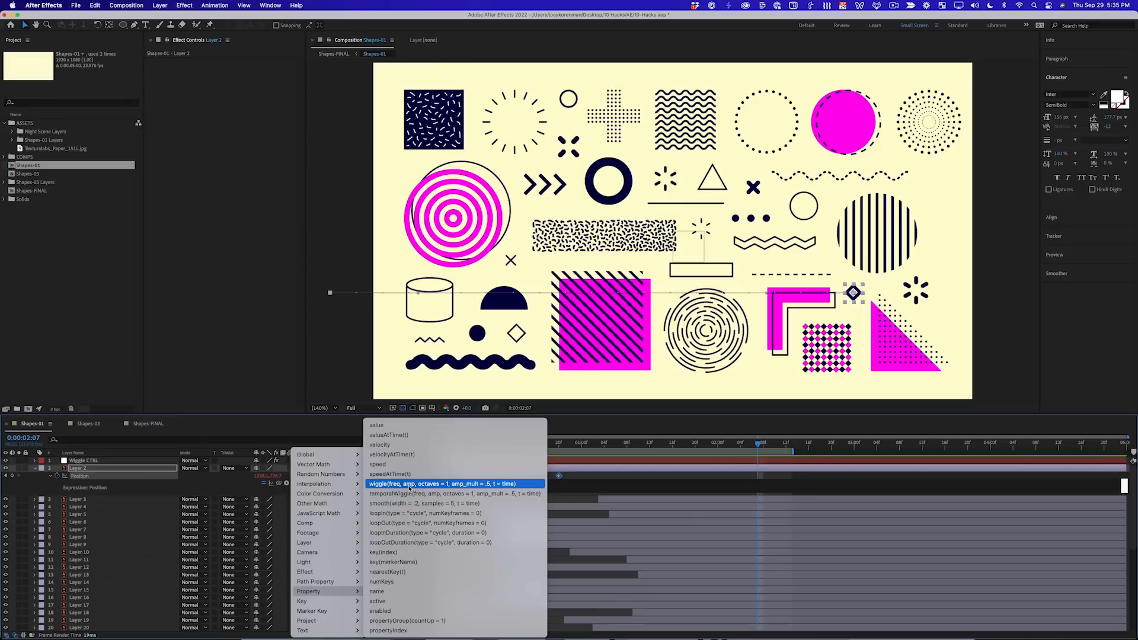
{"action": "left_click", "coordinate": [409, 487]}
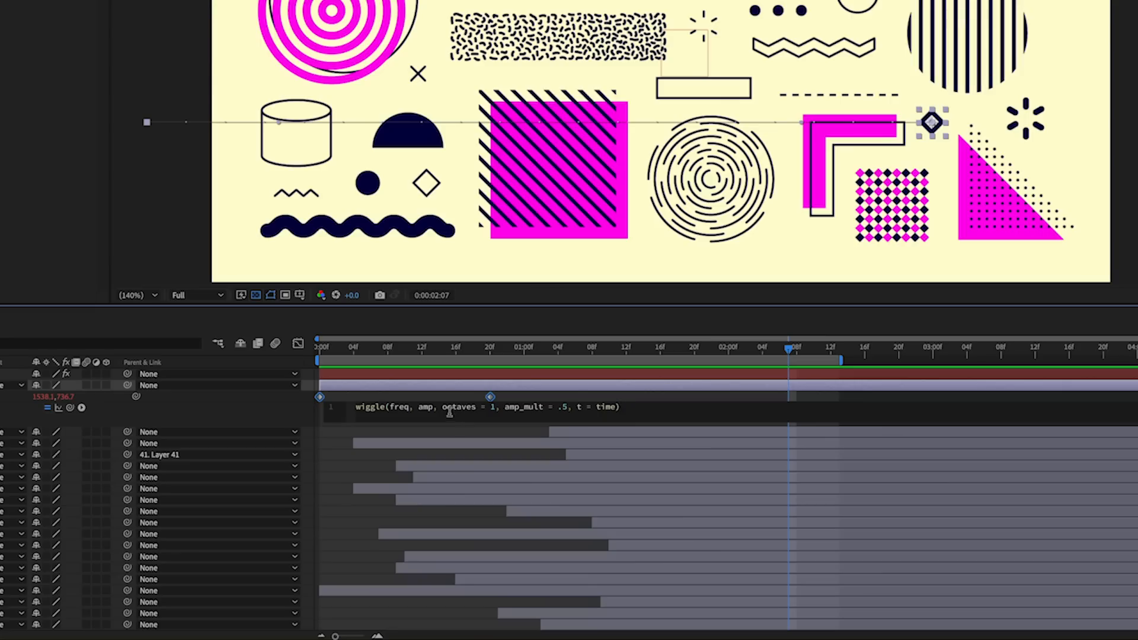
{"action": "left_click_drag", "start_coordinate": [442, 407], "coordinate": [617, 407]}
{"action": "key", "text": "BackSpace"}
{"action": "type", "text": "2, 20"}
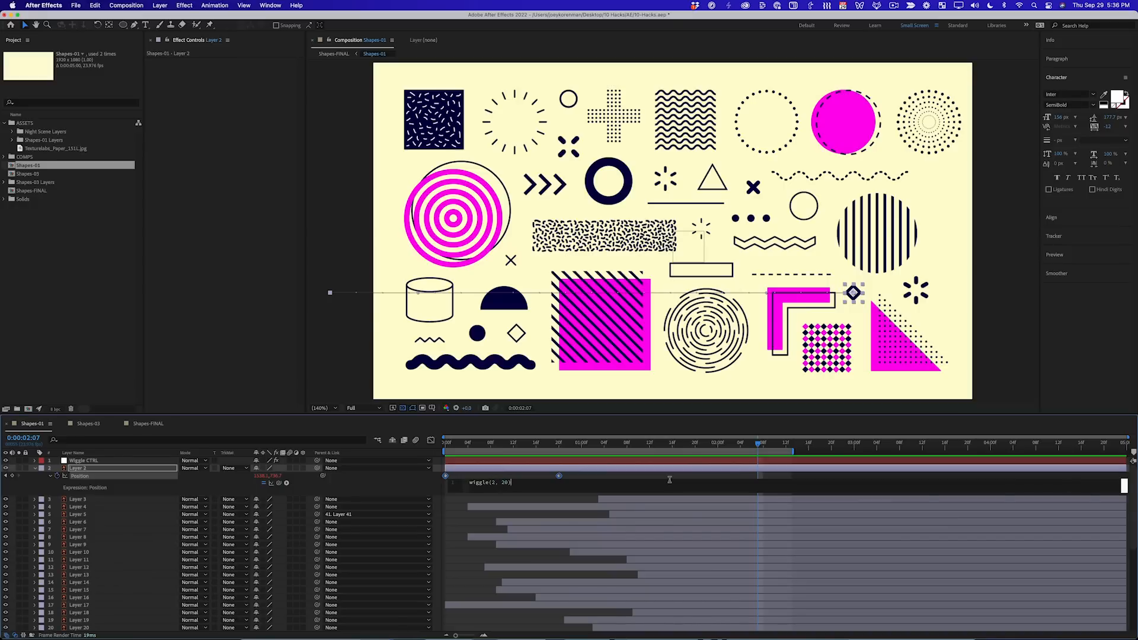
{"action": "key", "text": "KP_Enter"}
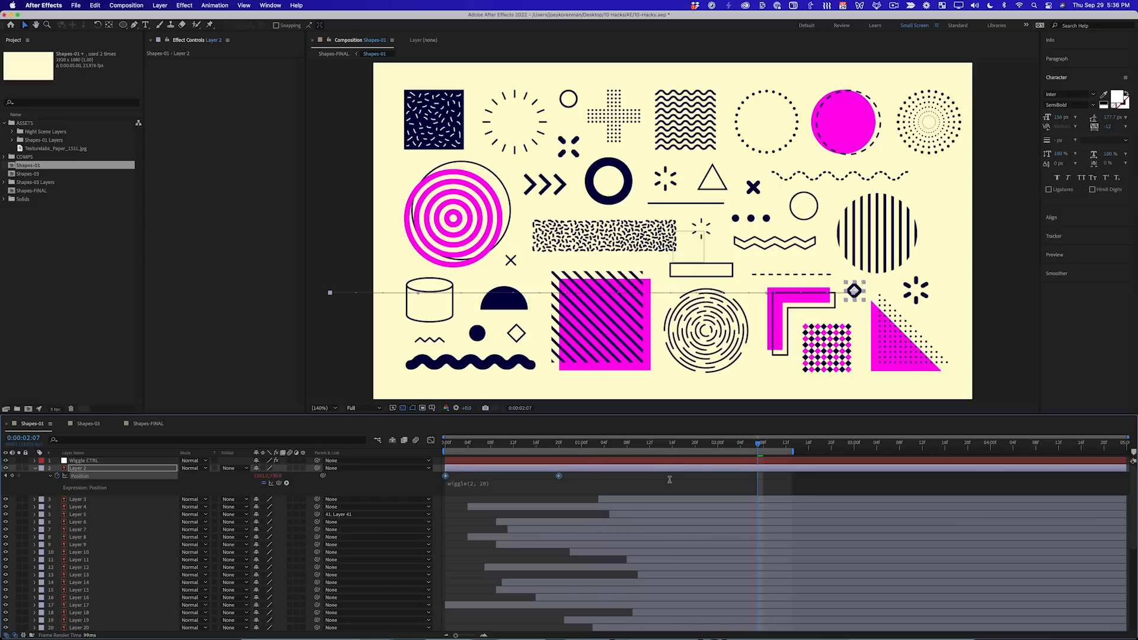
{"action": "key", "text": "space"}
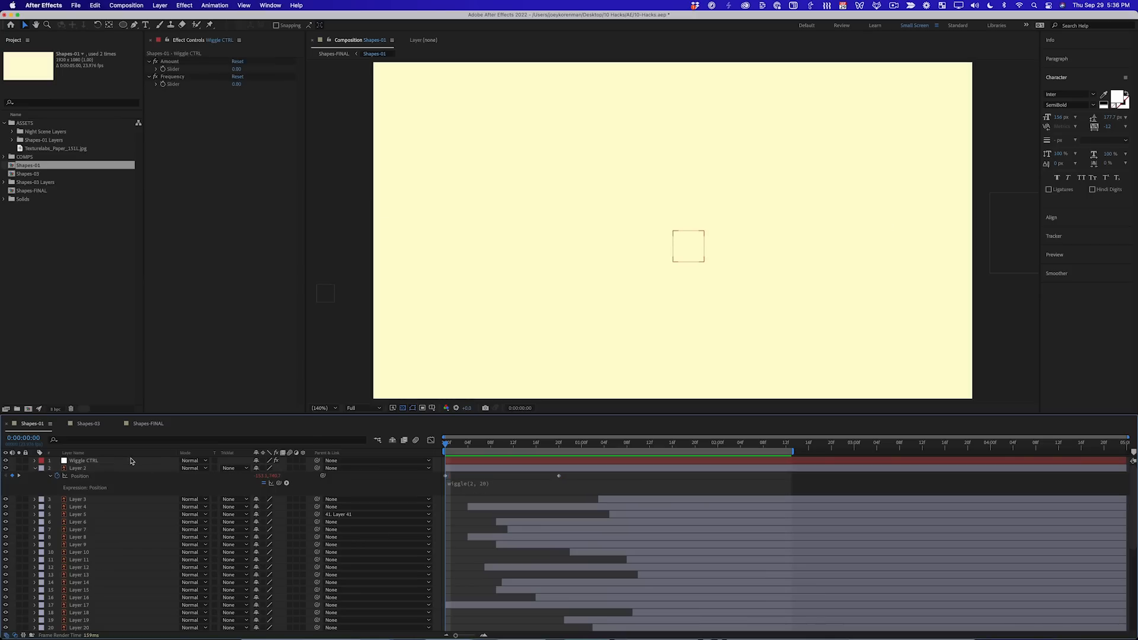
Replace the wiggle expression's two values with links to the Wiggle CTRL layer's Frequency and Amount sliders.
{"action": "left_click", "coordinate": [131, 461]}
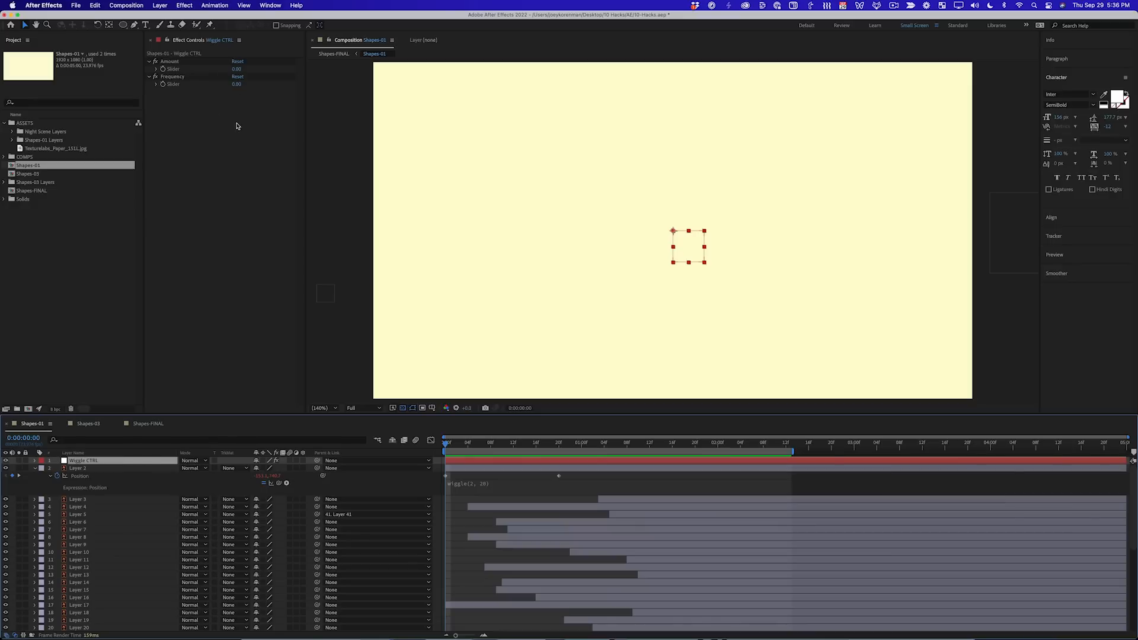
{"action": "left_click", "coordinate": [480, 486]}
{"action": "left_click", "coordinate": [493, 483]}
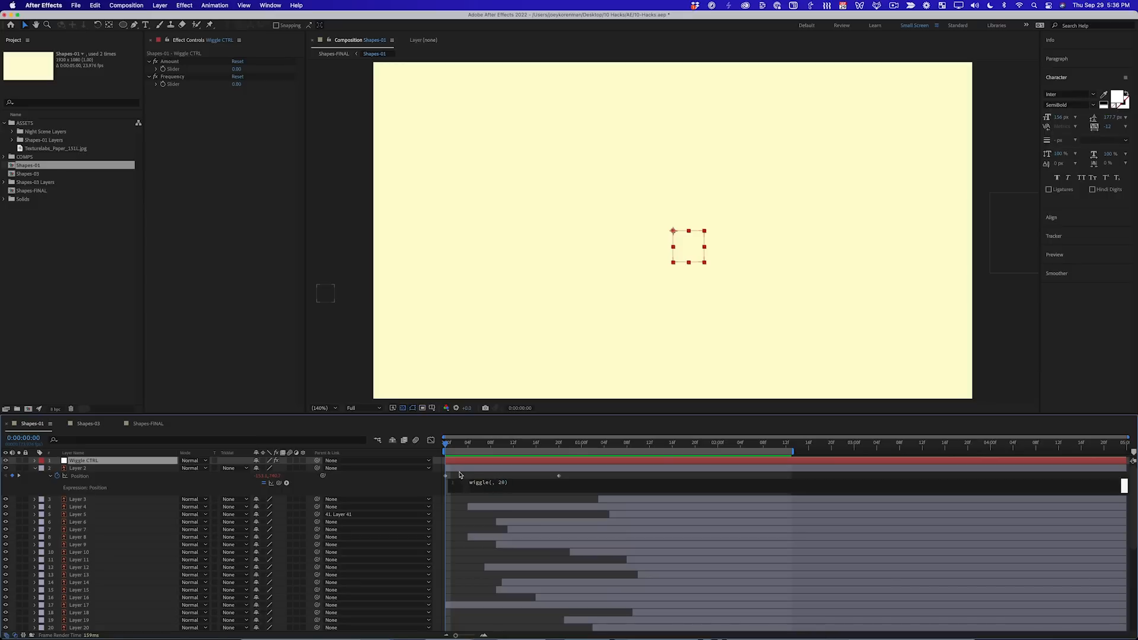
{"action": "left_click_drag", "start_coordinate": [278, 482], "coordinate": [172, 86]}
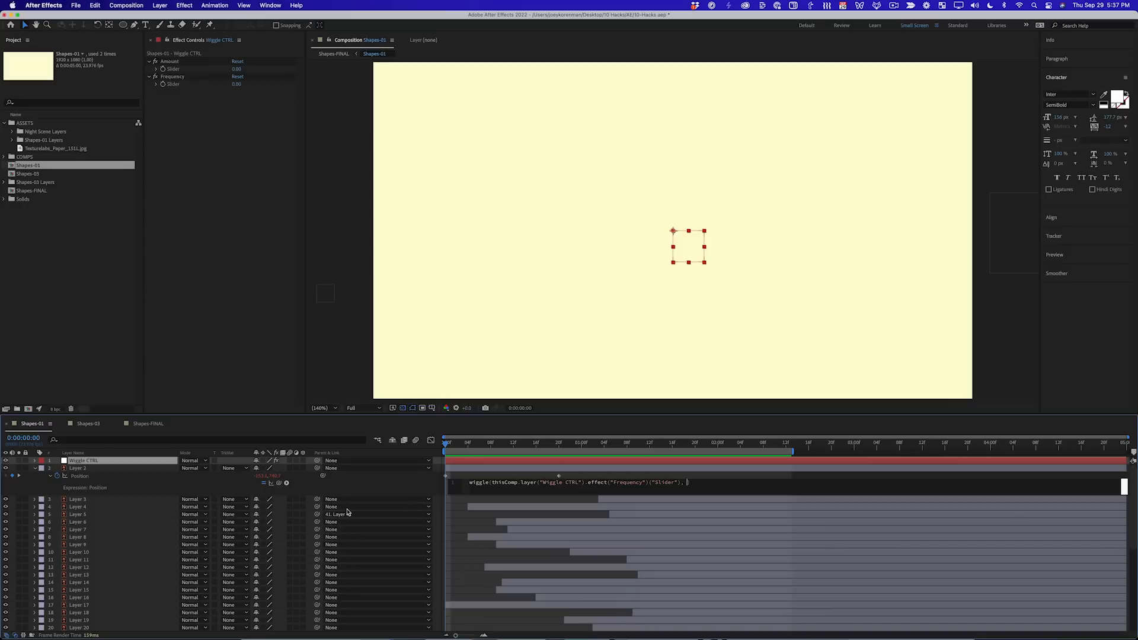
{"action": "left_click_drag", "start_coordinate": [278, 483], "coordinate": [178, 69]}
{"action": "left_click", "coordinate": [928, 474]}
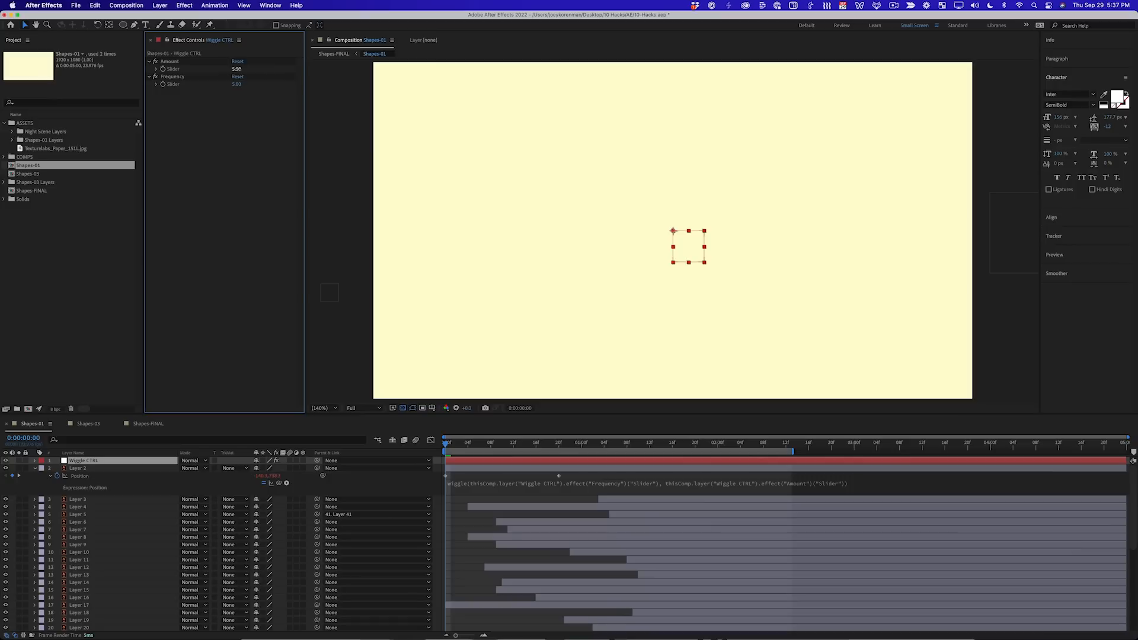
Set the Wiggle CTRL Amount slider to 50 and play back the animation.
{"action": "left_click", "coordinate": [355, 89]}
{"action": "type", "text": "50"}
{"action": "key", "text": "Return"}
{"action": "key", "text": "space"}
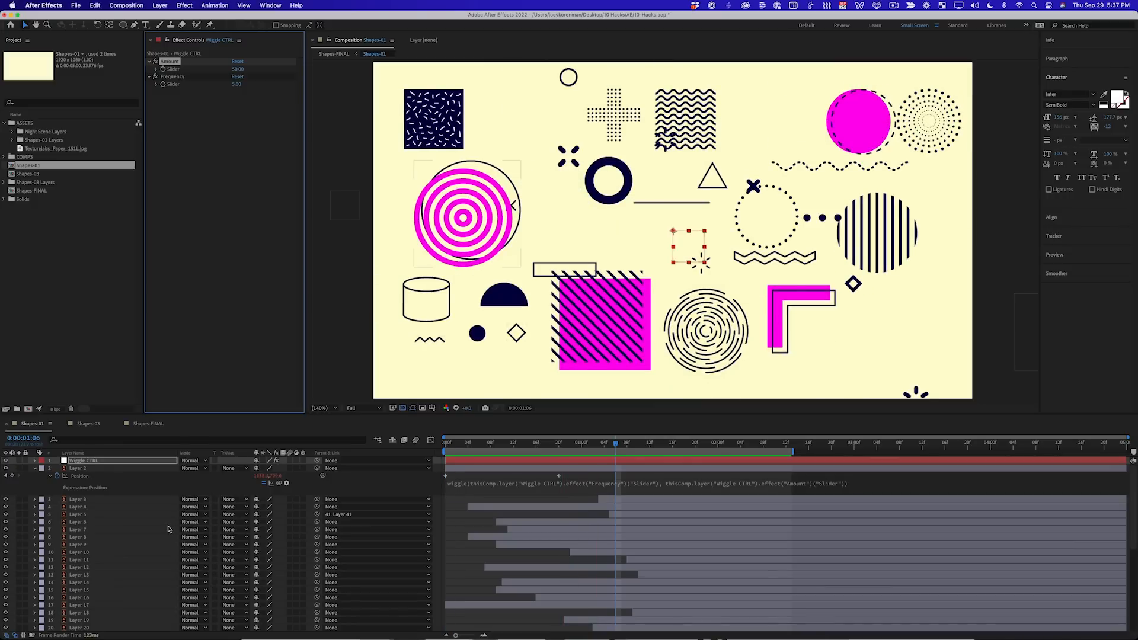
Copy only the wiggle expression from Layer 2's Position.
{"action": "left_click", "coordinate": [92, 477]}
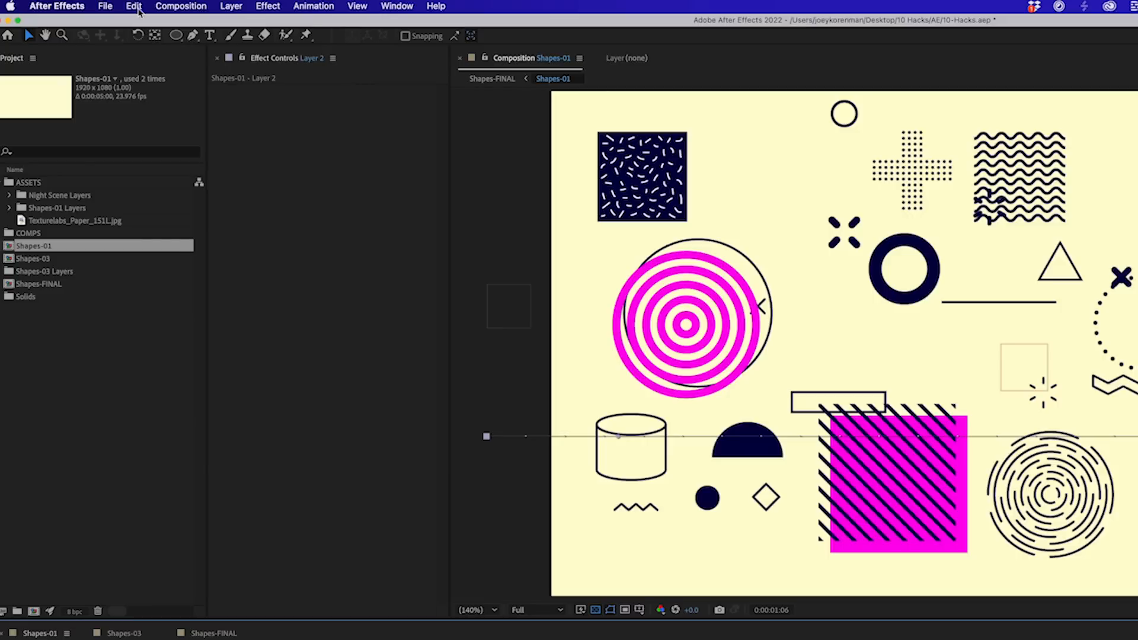
{"action": "left_click", "coordinate": [95, 6]}
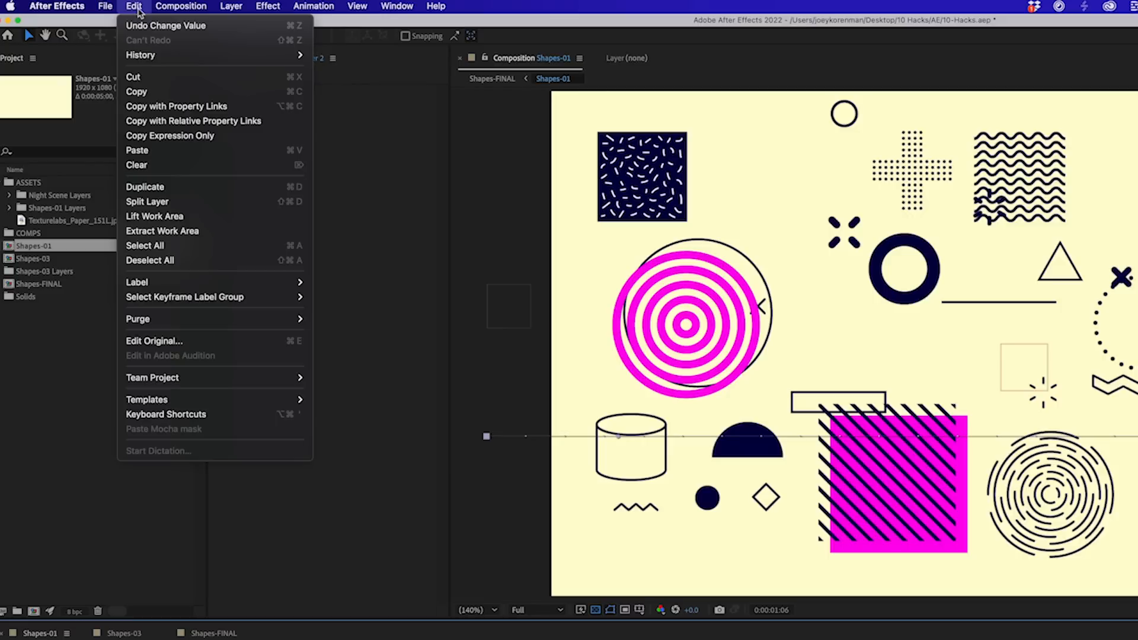
{"action": "left_click", "coordinate": [190, 141]}
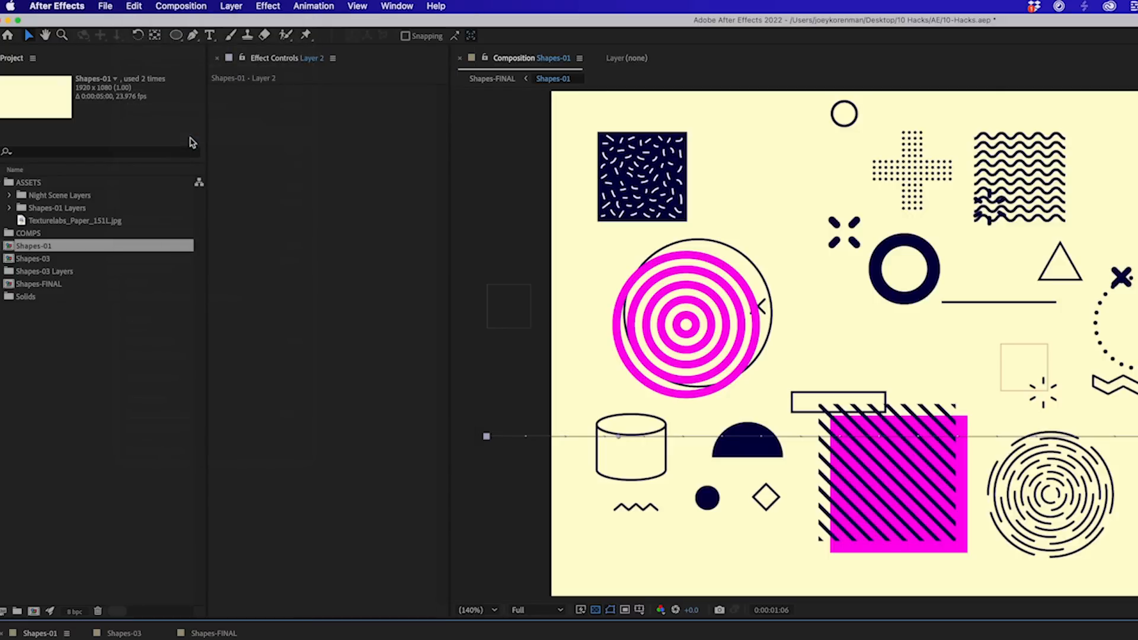
Paste the copied Position expression onto Layers 3 through 41 and play back the composition.
{"action": "left_click", "coordinate": [101, 499]}
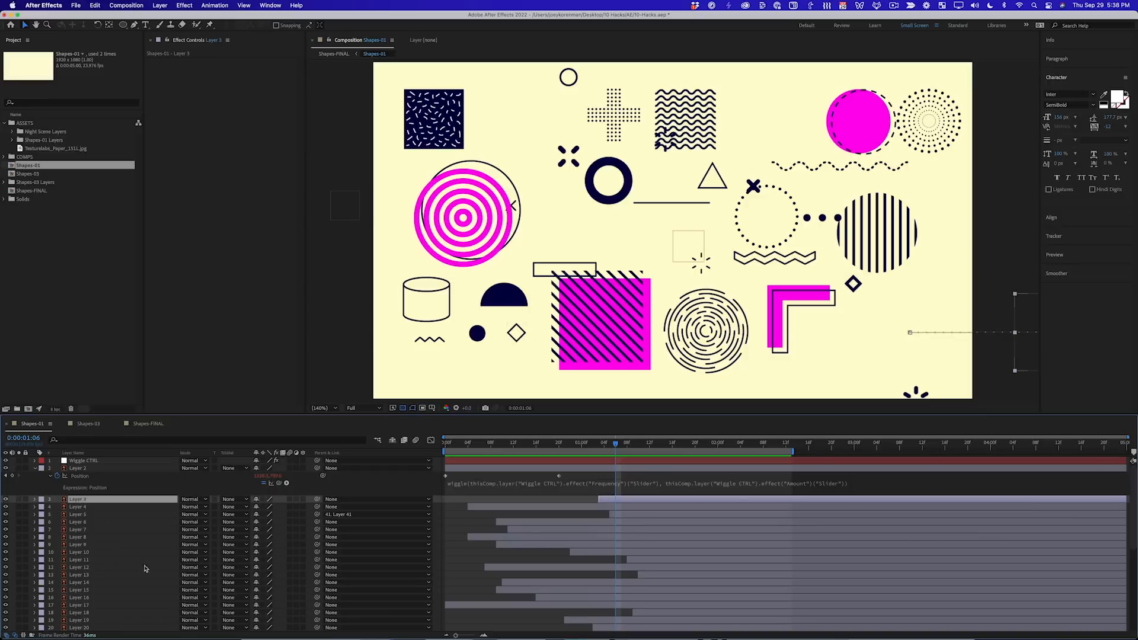
{"action": "scroll", "coordinate": [143, 571], "scroll_direction": "down", "scroll_amount": 10}
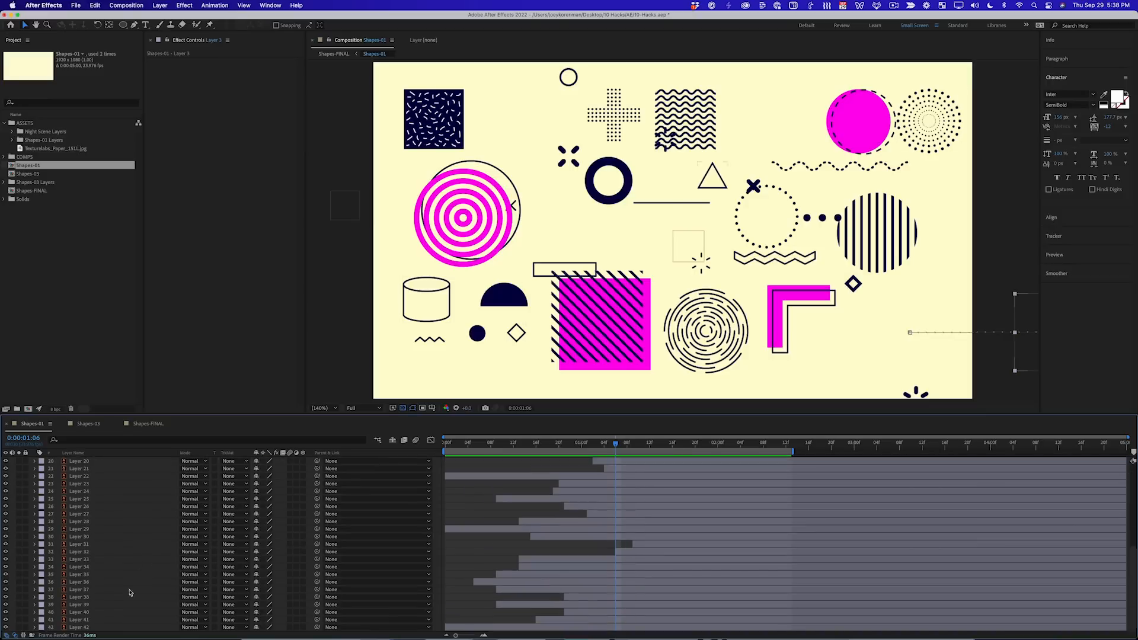
{"action": "left_click", "coordinate": [88, 621], "text": "shift"}
{"action": "key", "text": "ctrl+v"}
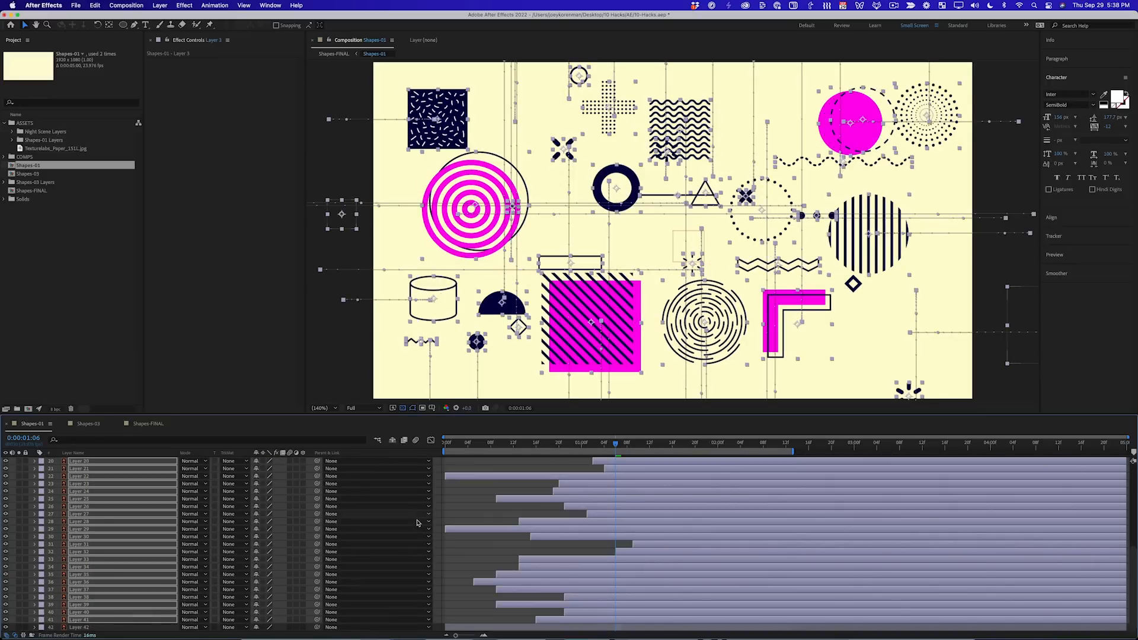
{"action": "left_click", "coordinate": [463, 556]}
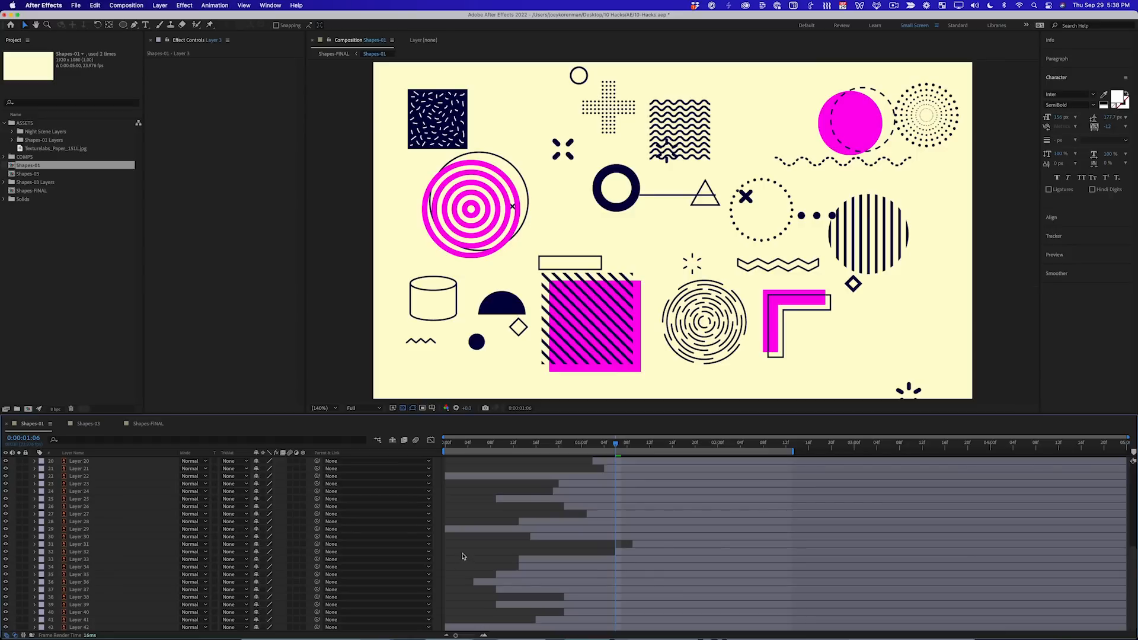
{"action": "key", "text": "space"}
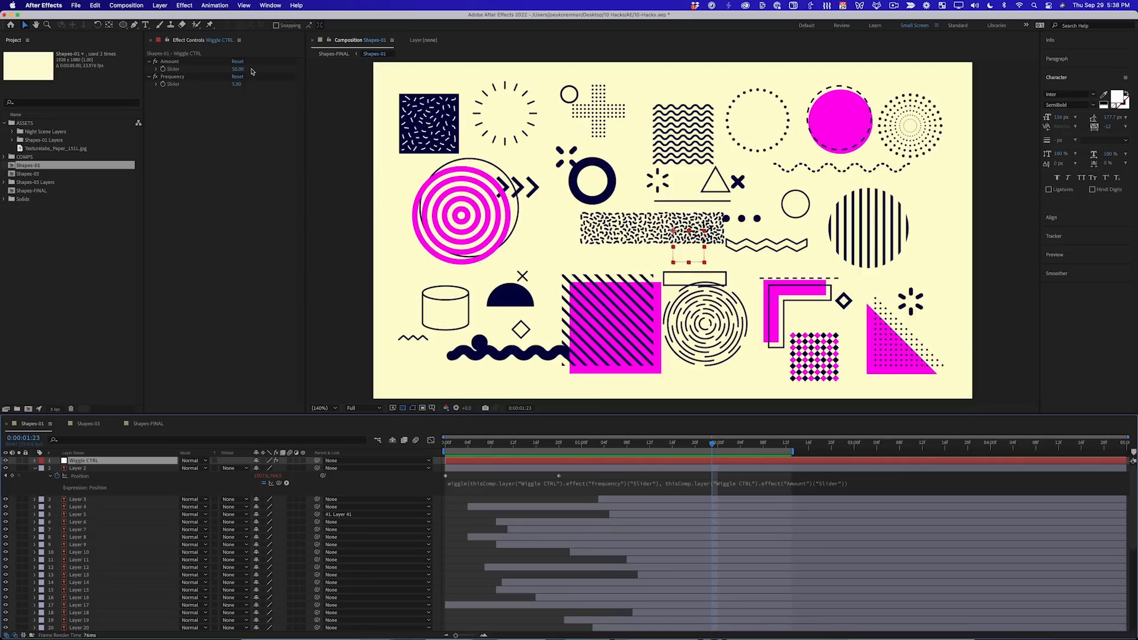
Set the Wiggle CTRL layer's Amount slider to 20 and Frequency slider to 0.25, and play back the animation.
{"action": "left_click", "coordinate": [238, 70]}
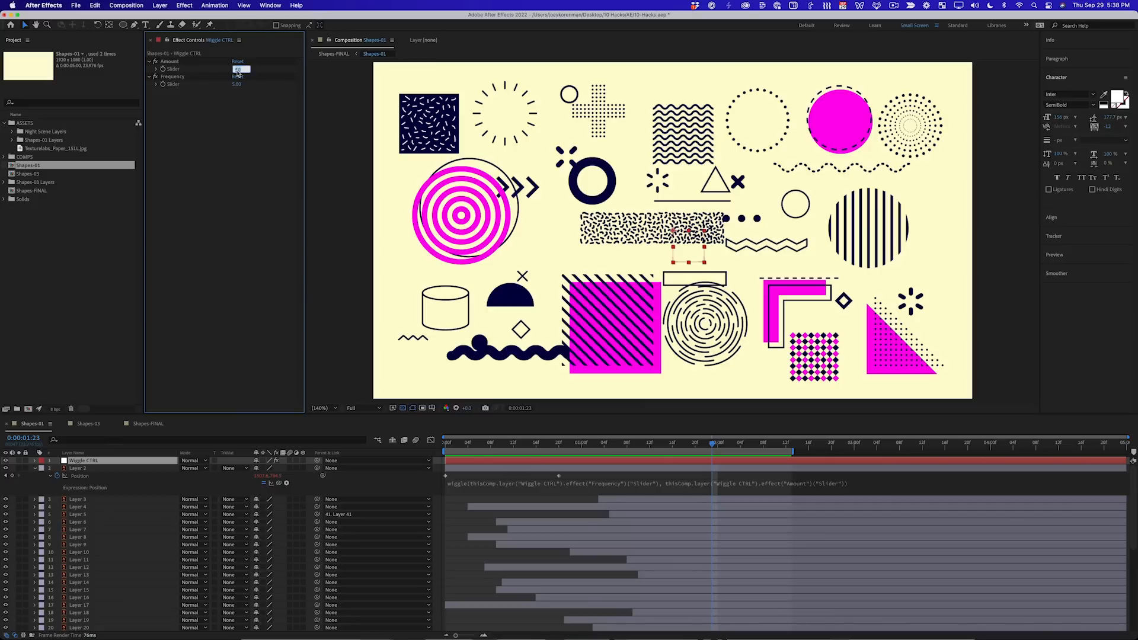
{"action": "left_click", "coordinate": [239, 84]}
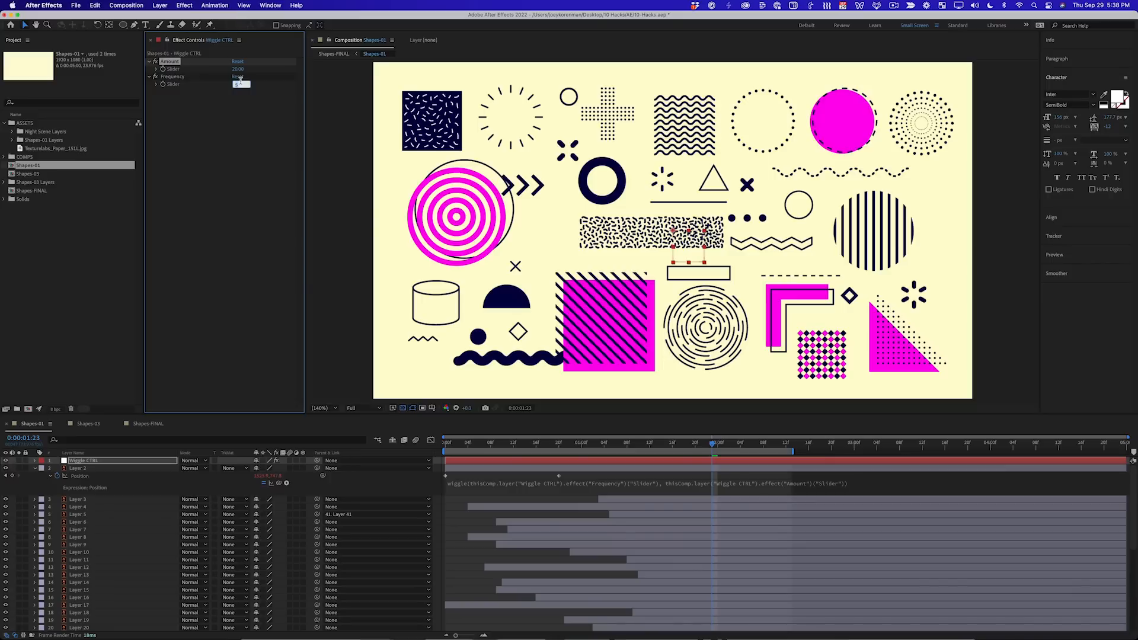
{"action": "type", "text": ".25"}
{"action": "key", "text": "Return"}
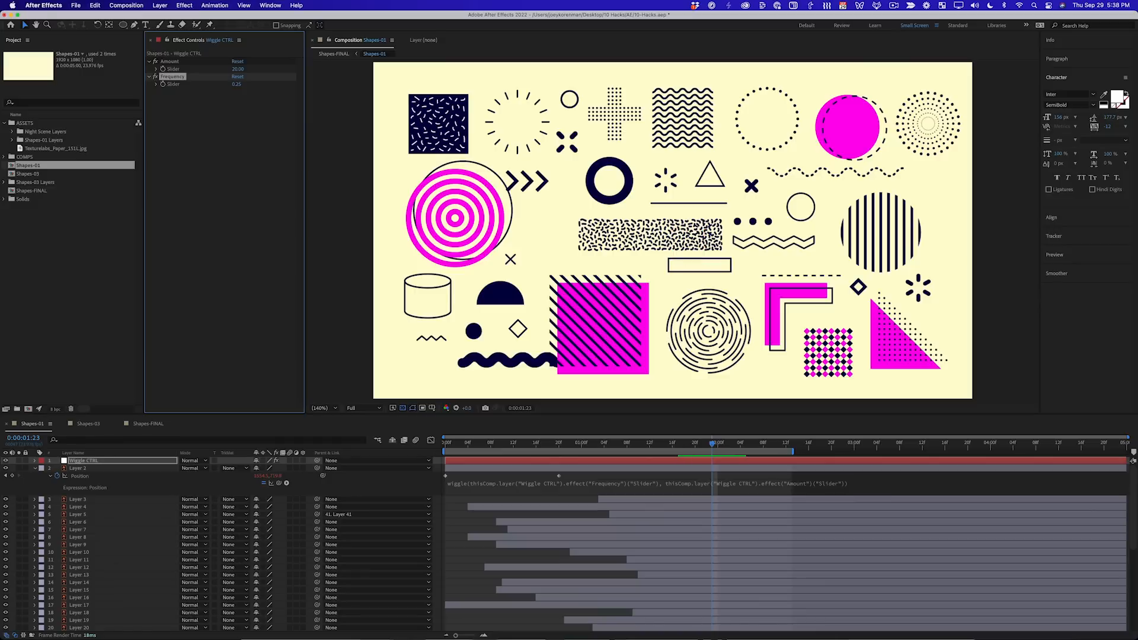
{"action": "key", "text": "space"}
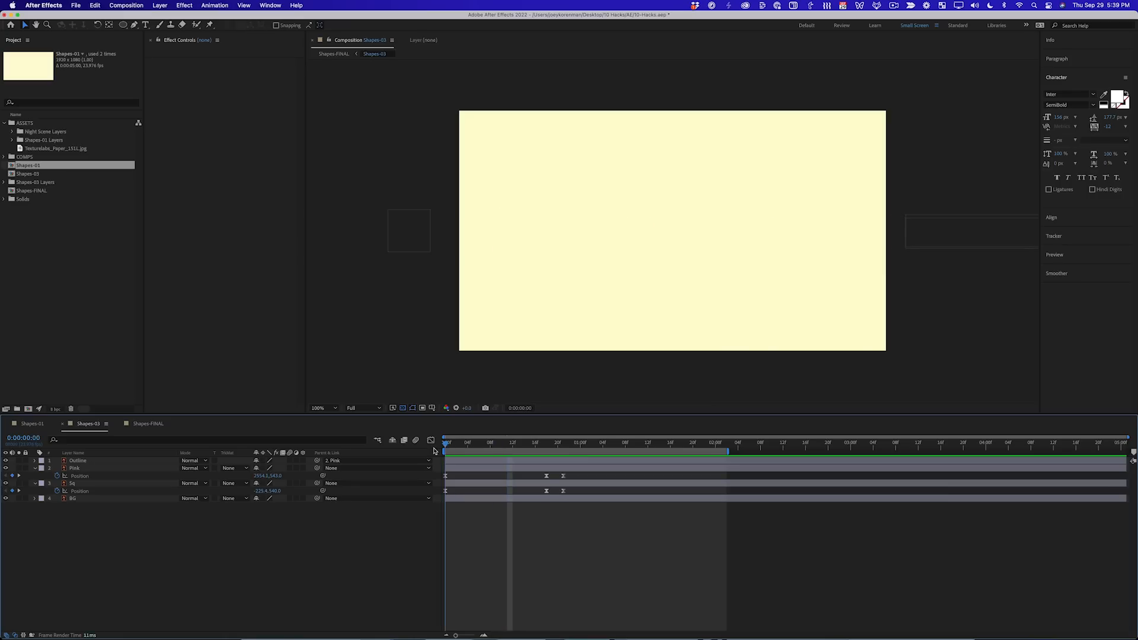
Paste the Wiggle CTRL layer into Shapes-03 and copy only the expression from Layer 2's Position in Shapes-01.
{"action": "left_click_drag", "start_coordinate": [434, 452], "coordinate": [408, 490]}
{"action": "key", "text": "super+v"}
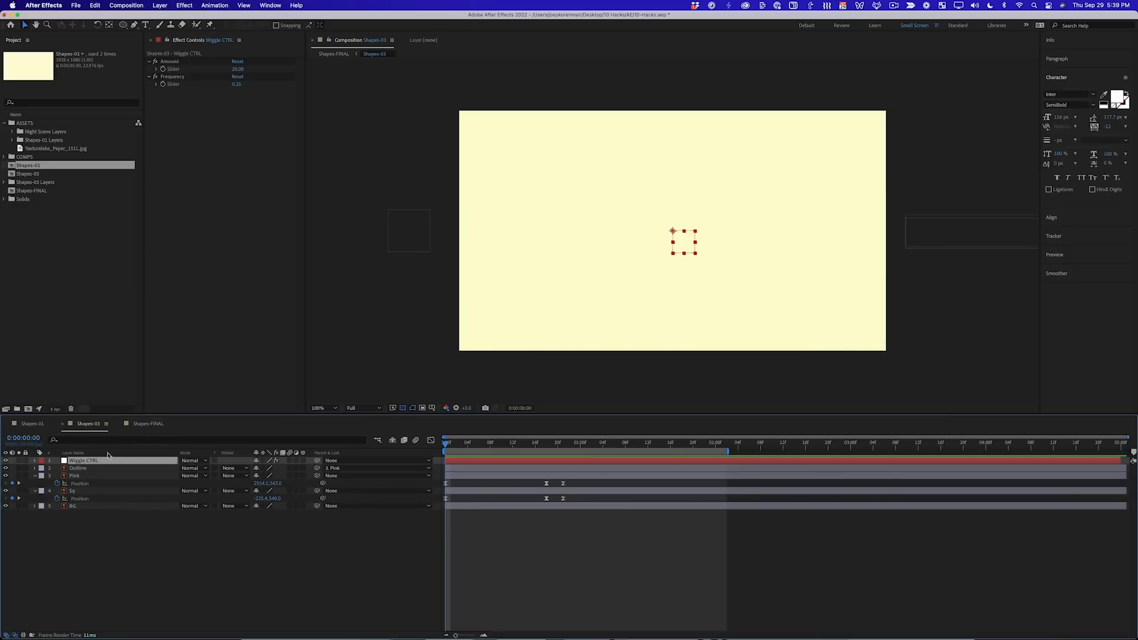
{"action": "left_click", "coordinate": [32, 423]}
{"action": "left_click", "coordinate": [107, 468]}
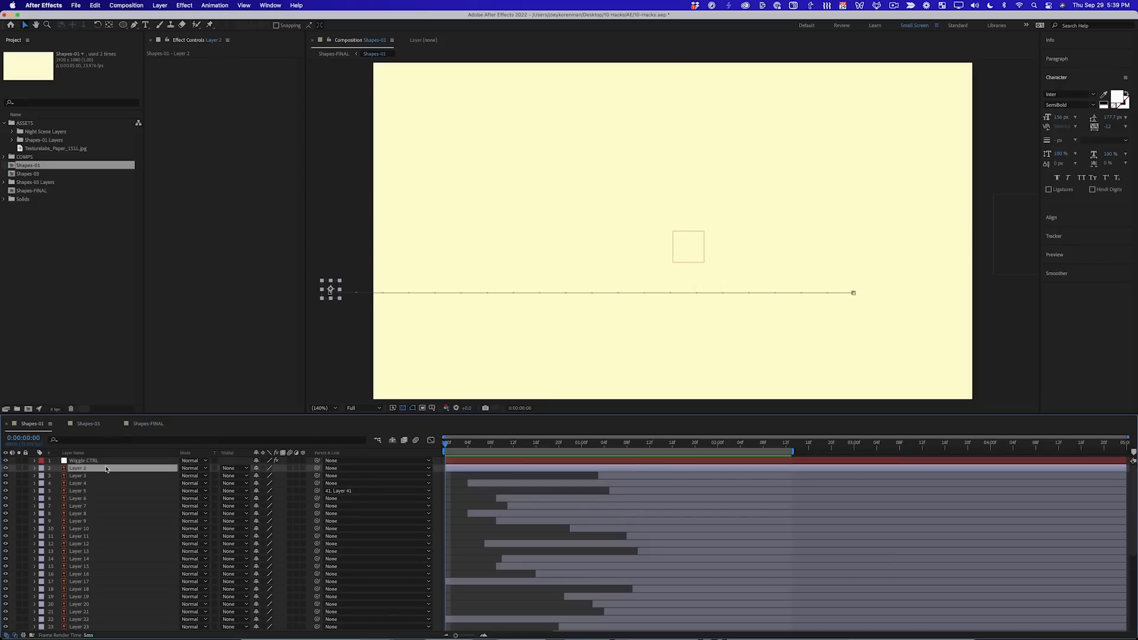
{"action": "key", "text": "u"}
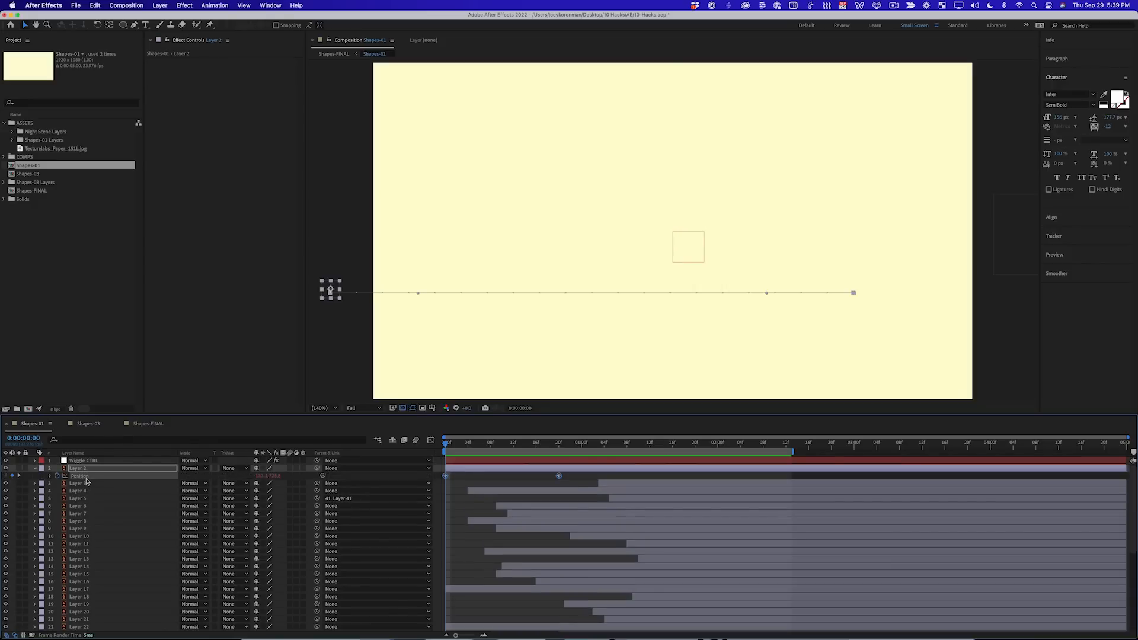
{"action": "right_click", "coordinate": [86, 481]}
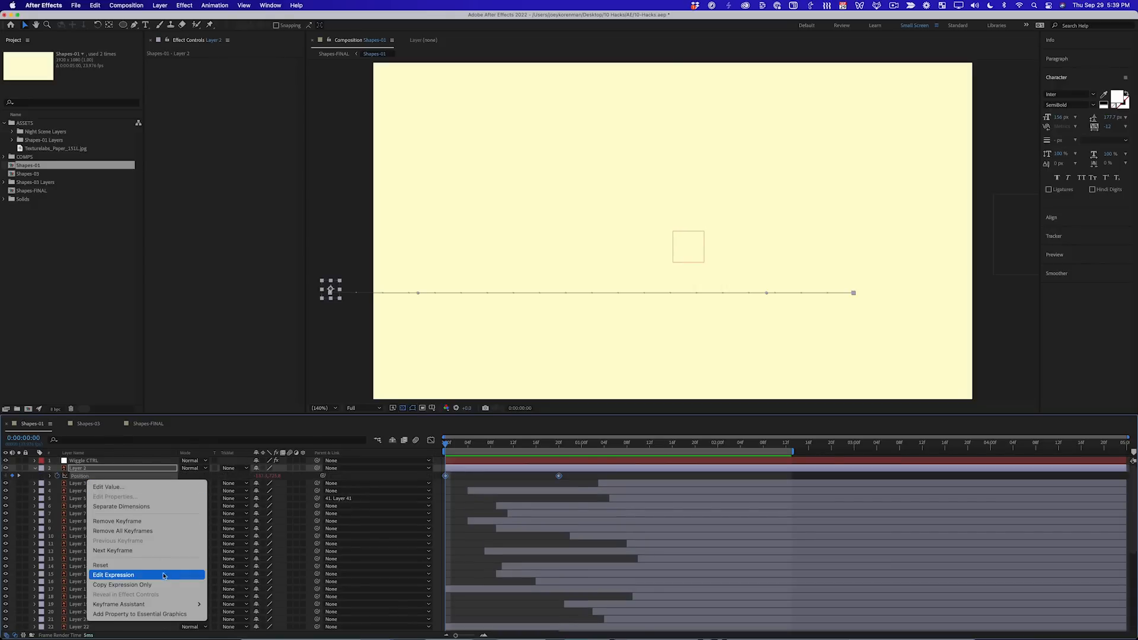
{"action": "left_click", "coordinate": [122, 584]}
Paste the Position wiggle expression onto the Pink and Sq layers in Shapes-03 and play back the motion.
{"action": "left_click", "coordinate": [88, 423]}
{"action": "left_click", "coordinate": [87, 491], "text": "shift"}
{"action": "key", "text": "super+v"}
{"action": "key", "text": "space"}
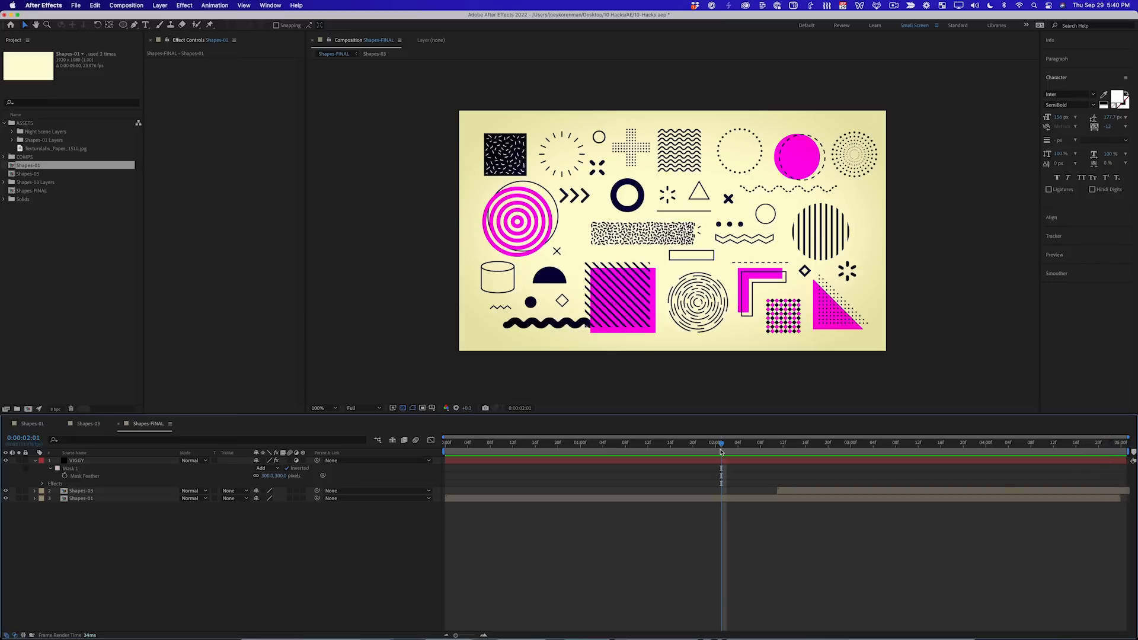
Play the cut between the two shape scenes in Shapes-FINAL and add a composition marker at 0:00:02:11, where Shapes-03 begins.
{"action": "key", "text": "space"}
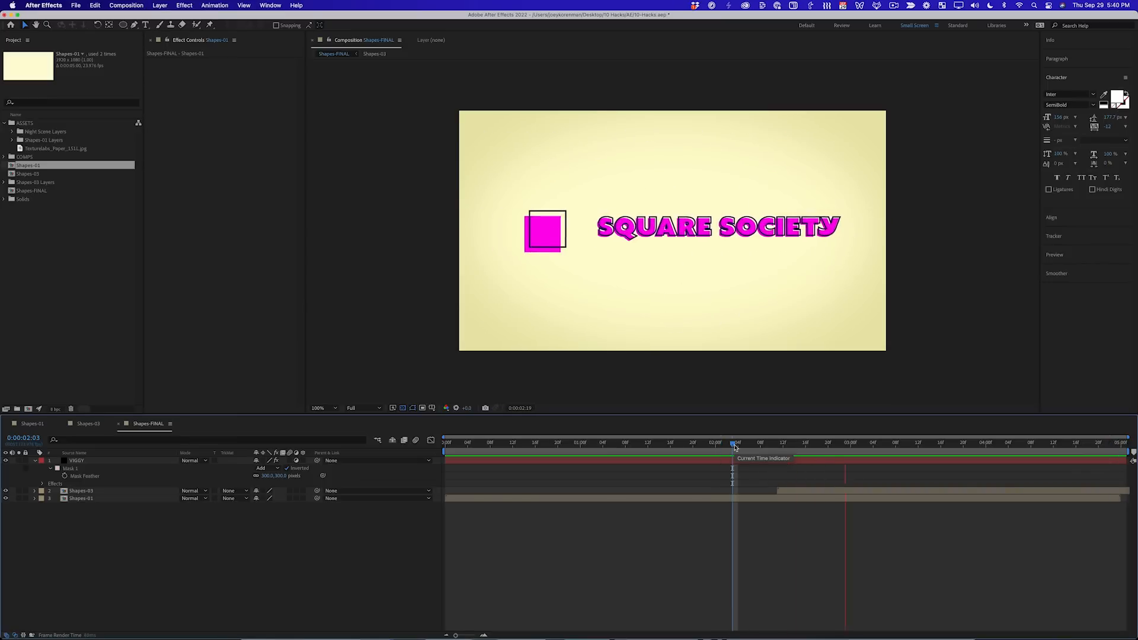
{"action": "key", "text": "space"}
{"action": "left_click_drag", "start_coordinate": [745, 449], "coordinate": [771, 452]}
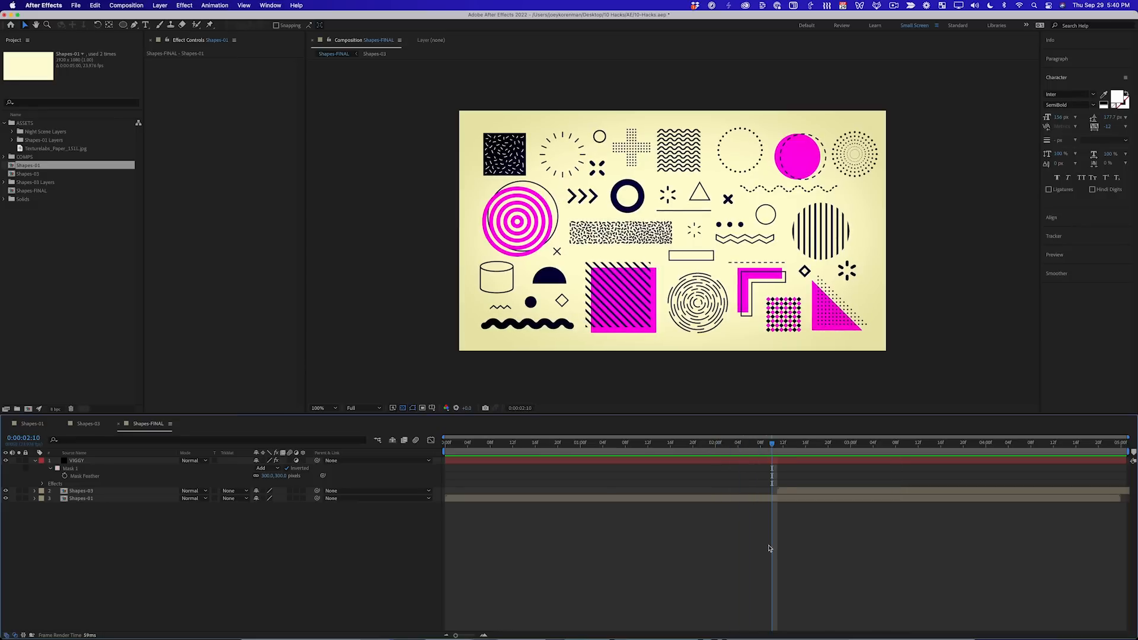
{"action": "key", "text": "Page_Down"}
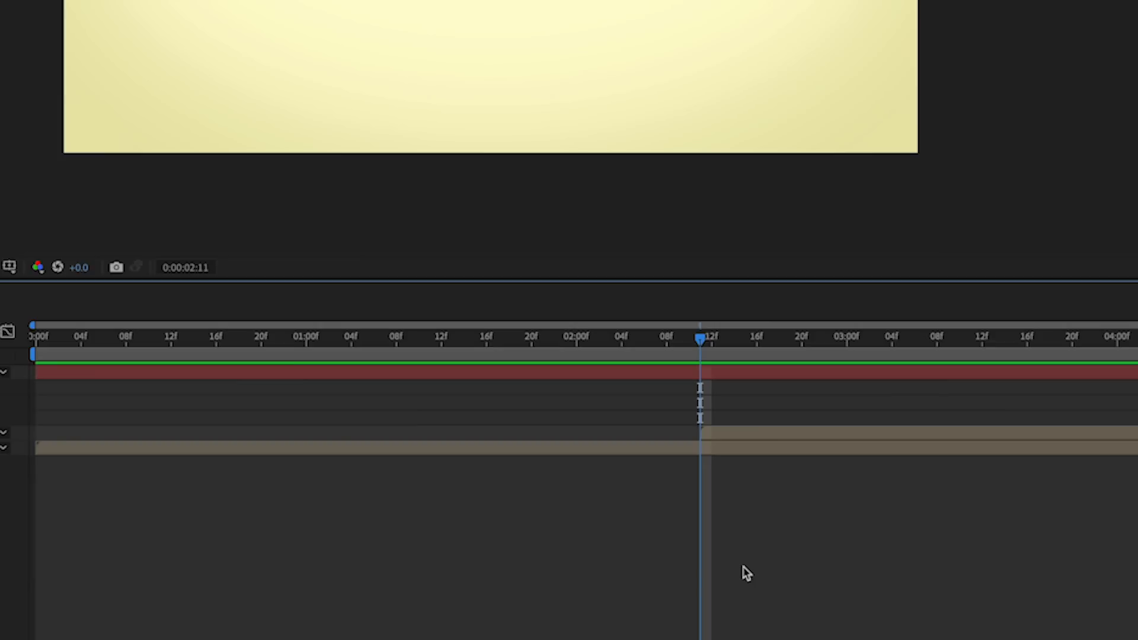
{"action": "key", "text": "KP_Multiply"}
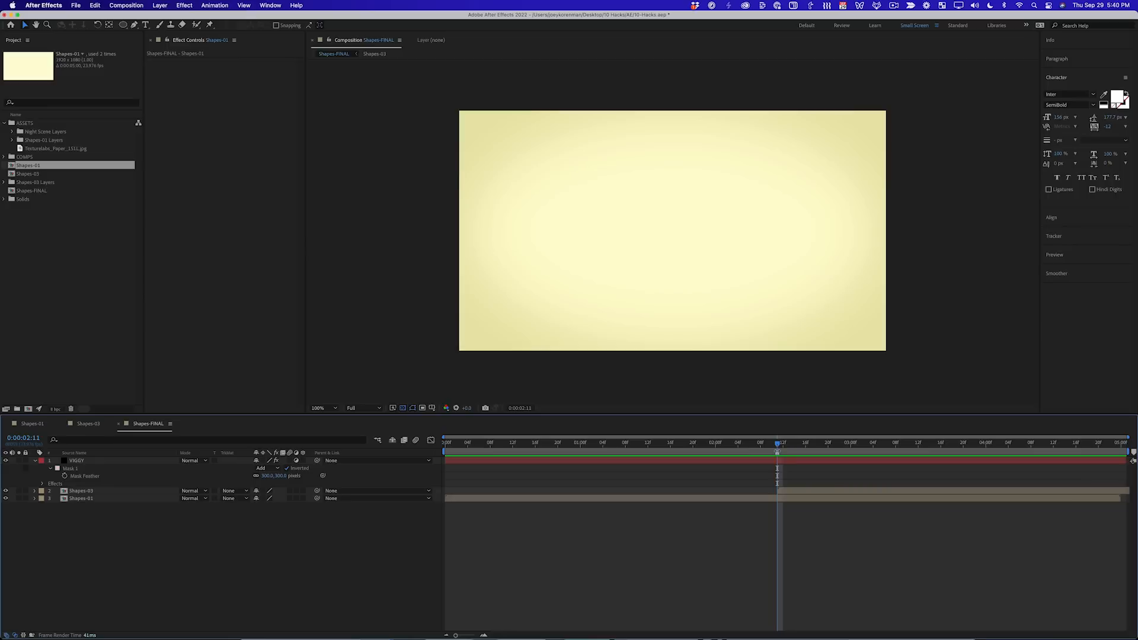
Slide the Shapes-03 layer earlier to start at about 0:00:02:03, and trim its in point to the marker at 0:00:02:11.
{"action": "left_click_drag", "start_coordinate": [867, 493], "coordinate": [815, 492]}
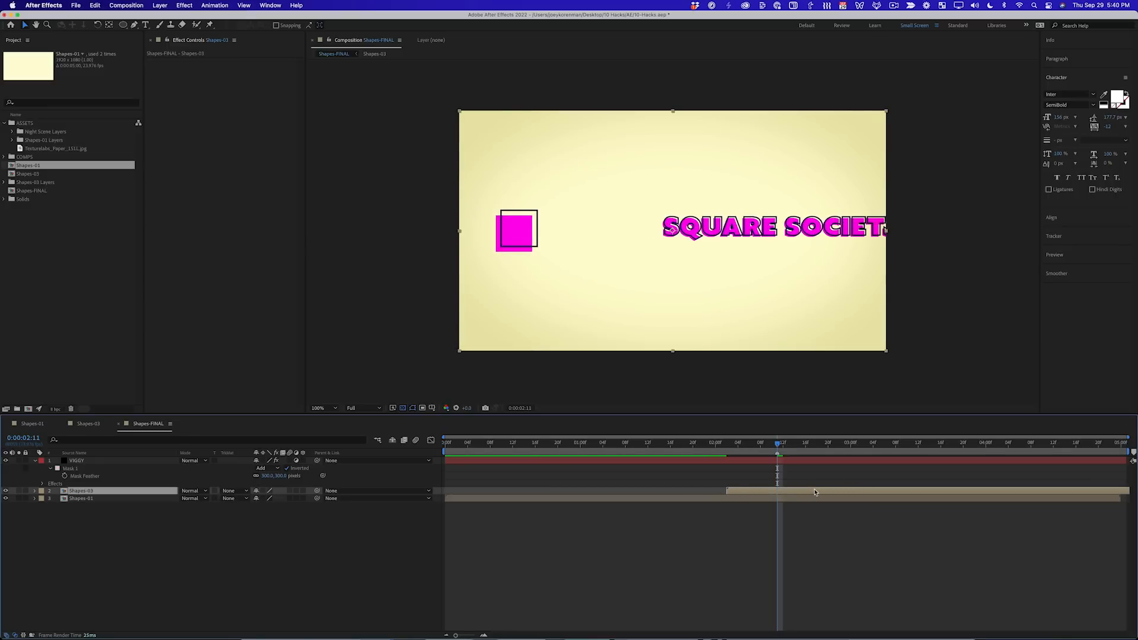
{"action": "left_click_drag", "start_coordinate": [815, 492], "coordinate": [821, 492]}
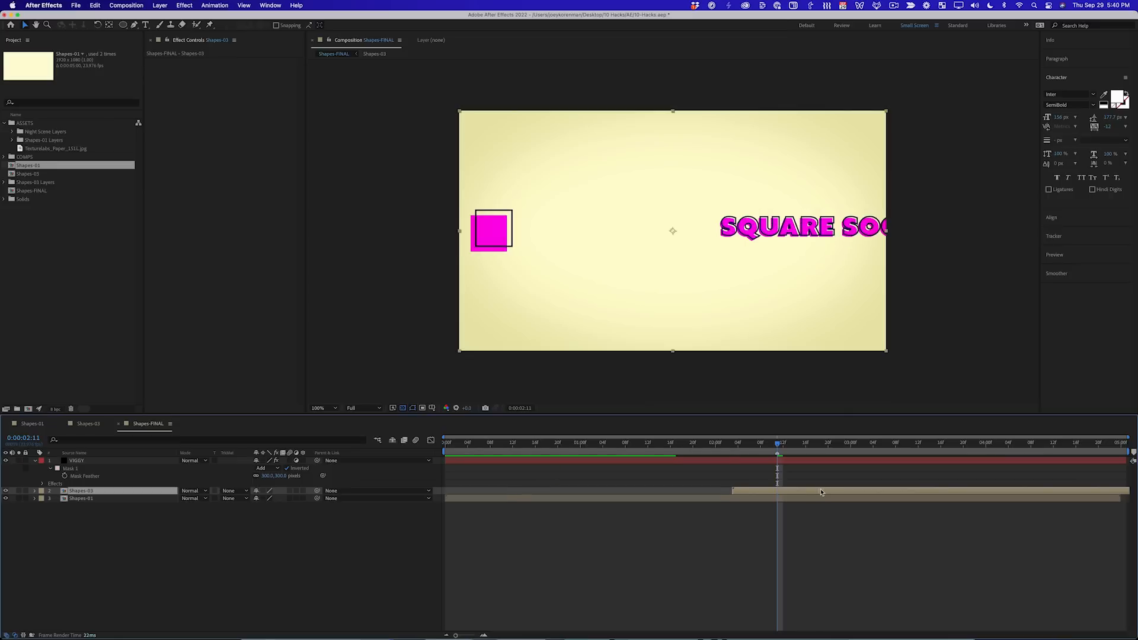
{"action": "left_click_drag", "start_coordinate": [734, 491], "coordinate": [778, 490]}
{"action": "left_click", "coordinate": [813, 569]}
Play and scrub through the transition around the marker, returning the current time to 0:00:02:01.
{"action": "left_click", "coordinate": [721, 444]}
{"action": "key", "text": "space"}
{"action": "key", "text": "space"}
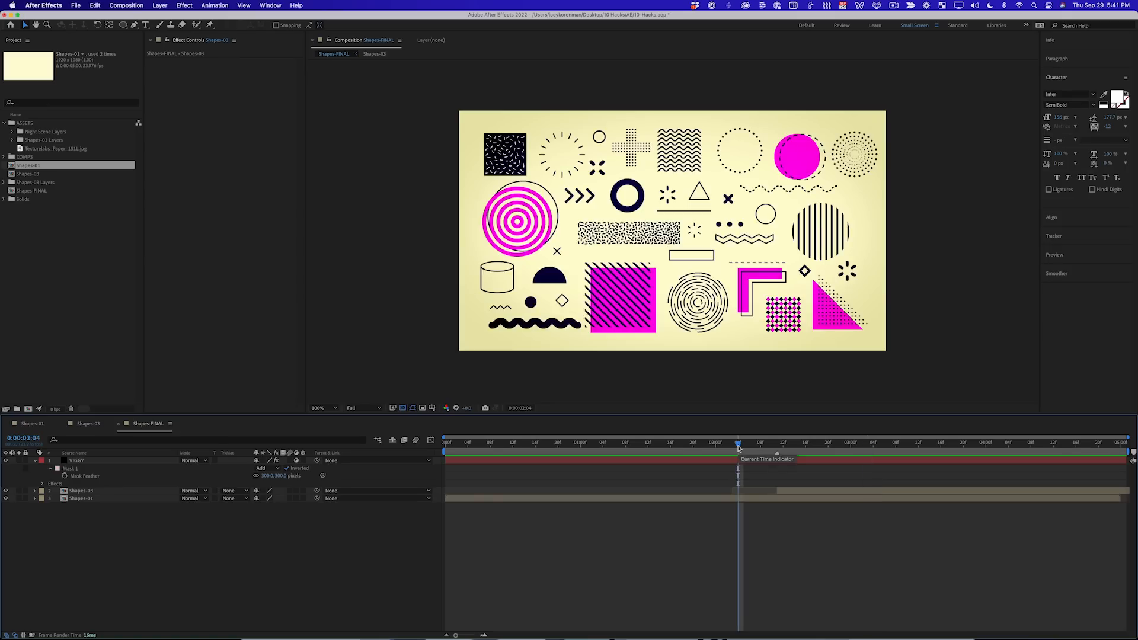
{"action": "left_click_drag", "start_coordinate": [745, 445], "coordinate": [781, 449]}
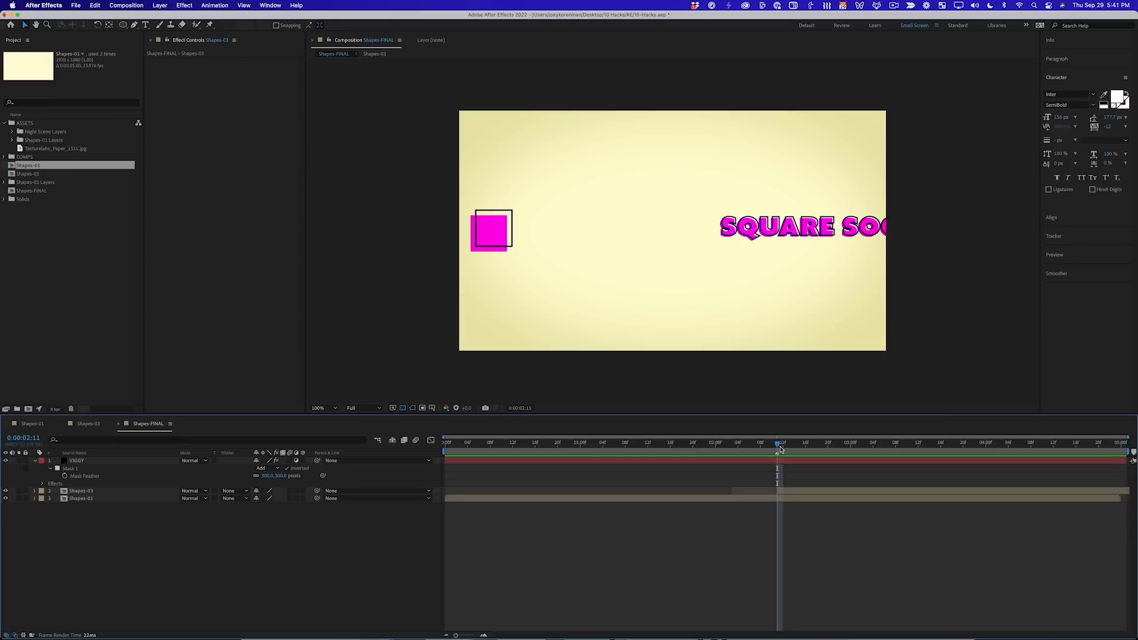
{"action": "left_click_drag", "start_coordinate": [780, 449], "coordinate": [721, 449]}
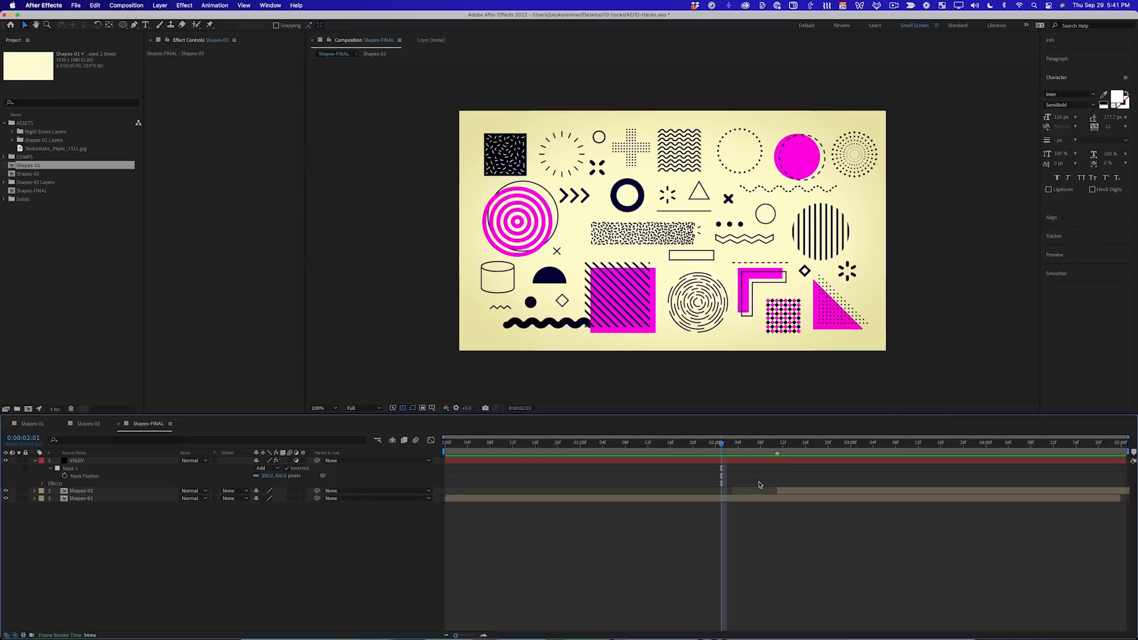
Open Shapes-01 and parent Layers 2 through 41, except Layer 5, to the Wiggle CTRL layer.
{"action": "double_click", "coordinate": [748, 498]}
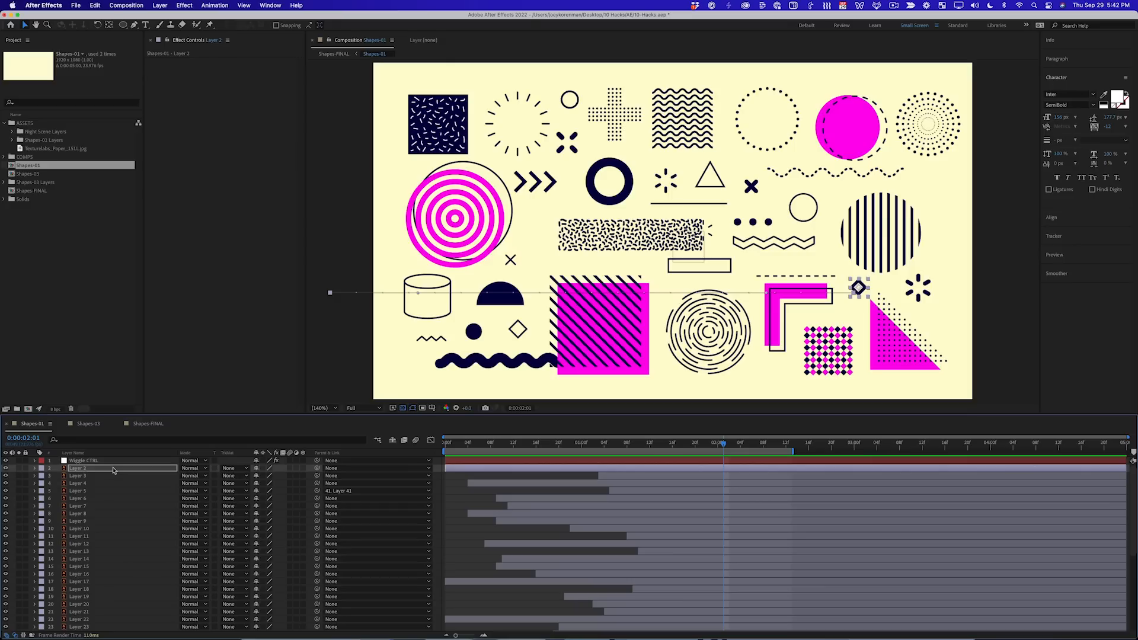
{"action": "left_click", "coordinate": [92, 463]}
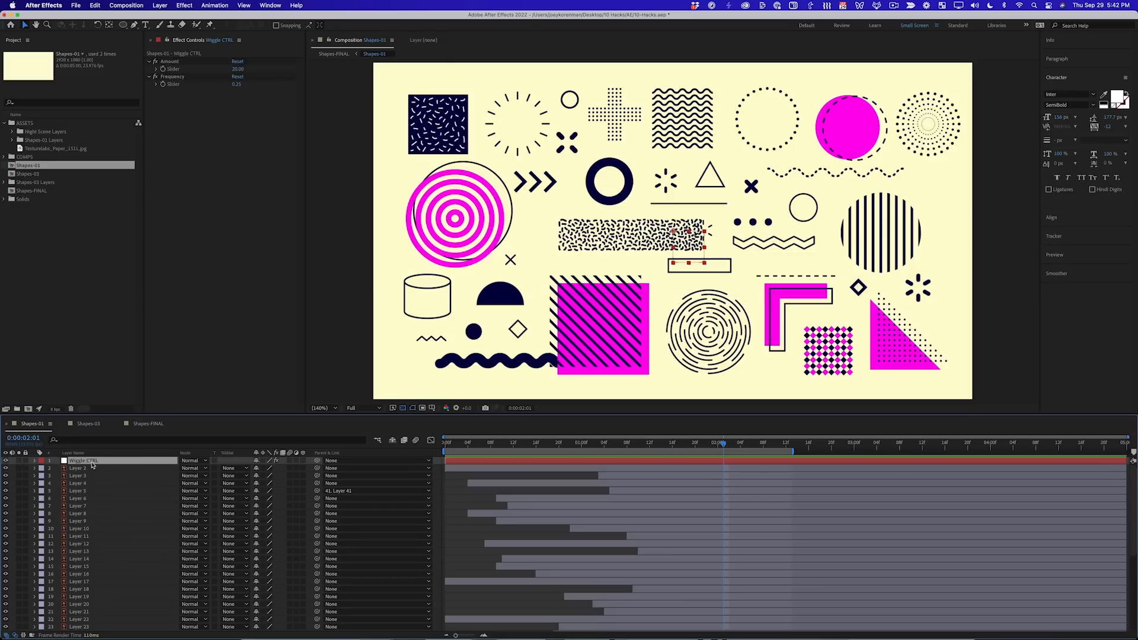
{"action": "left_click", "coordinate": [92, 468]}
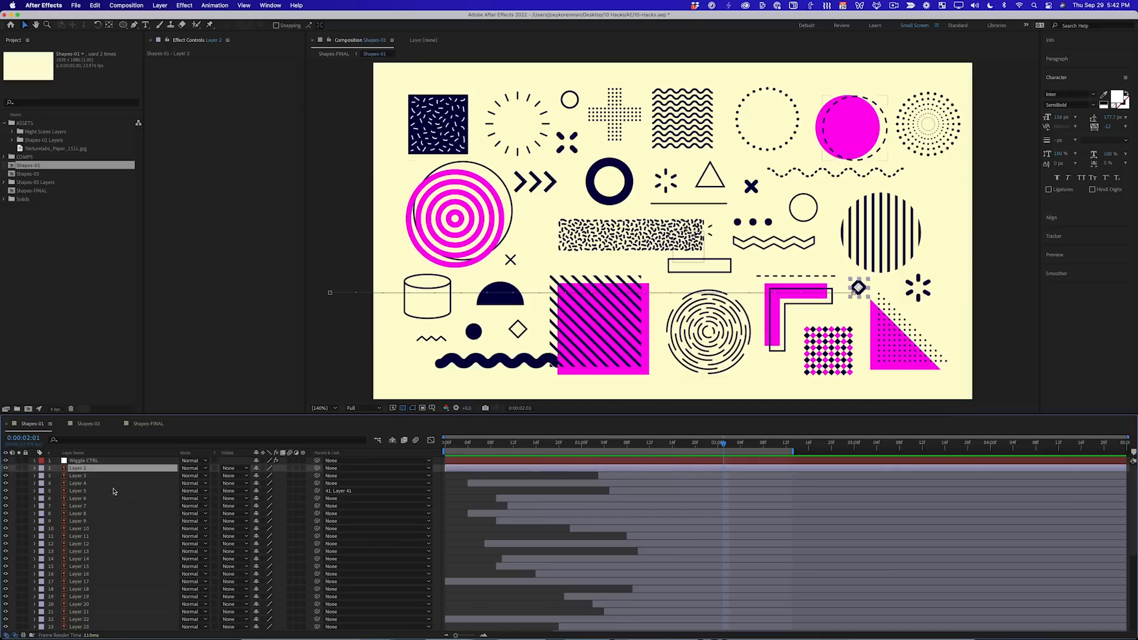
{"action": "scroll", "coordinate": [116, 531], "scroll_direction": "down", "scroll_amount": 6}
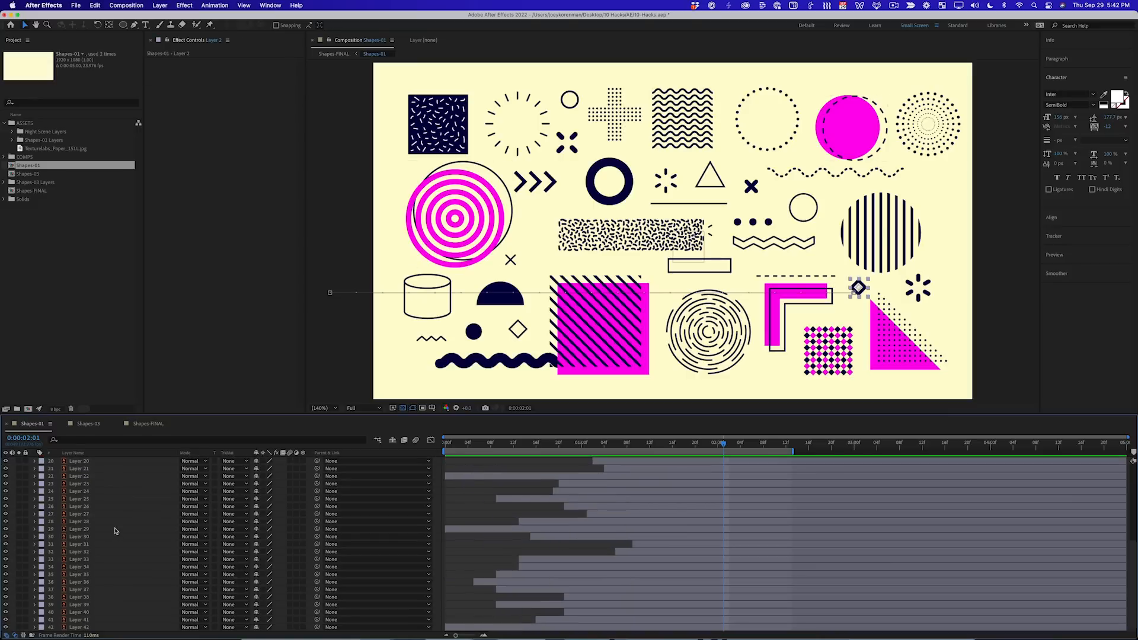
{"action": "left_click", "coordinate": [81, 621], "text": "shift"}
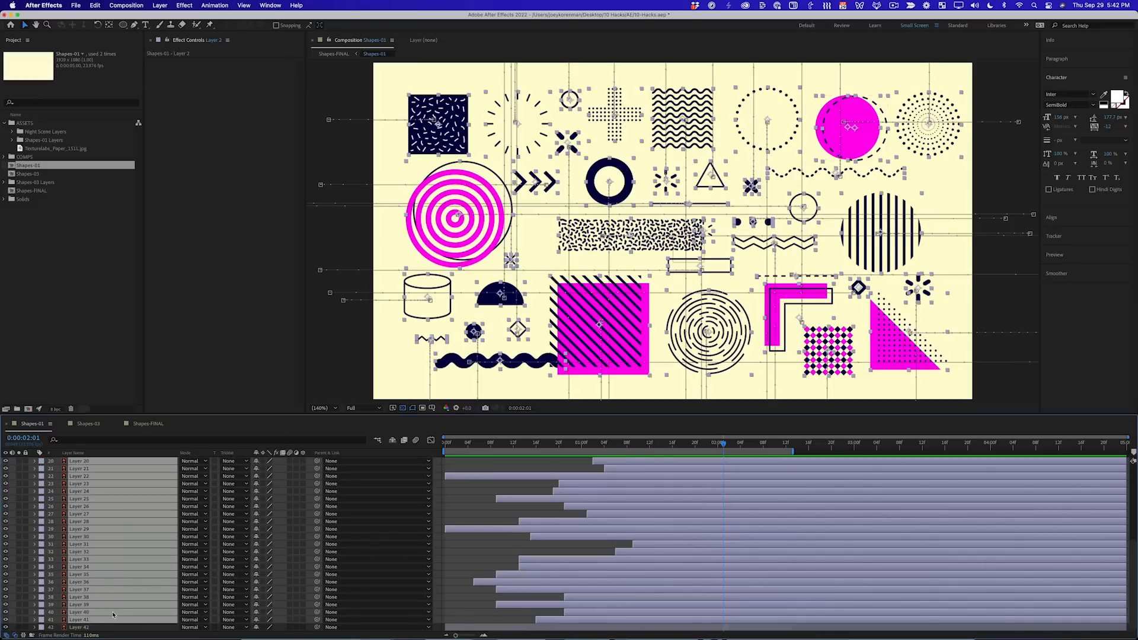
{"action": "scroll", "coordinate": [112, 611], "scroll_direction": "up", "scroll_amount": 6}
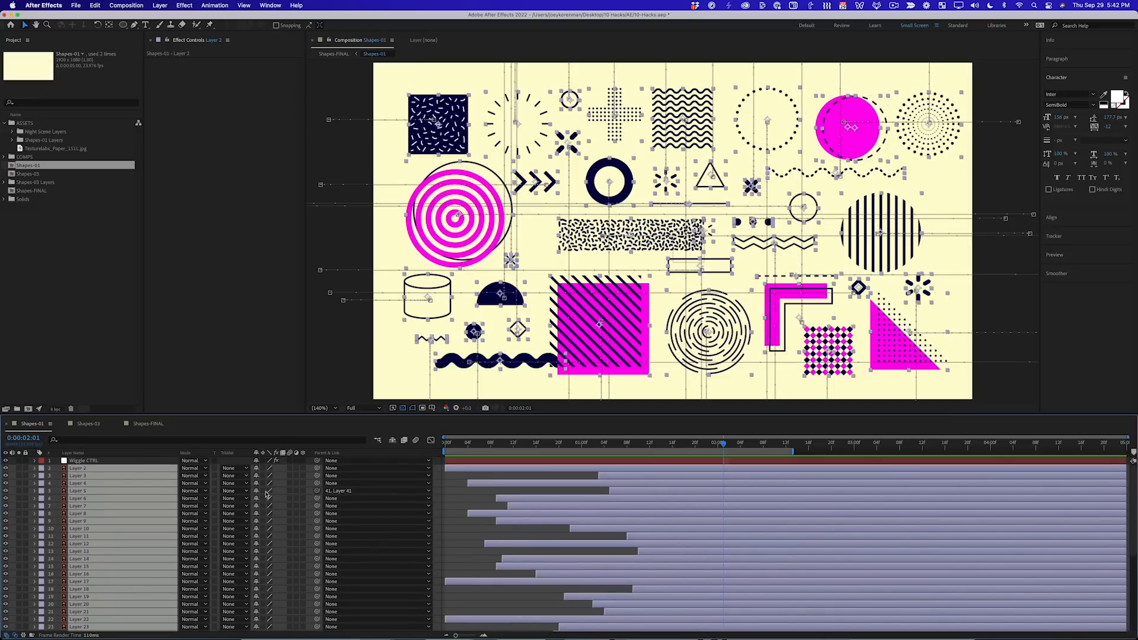
{"action": "left_click", "coordinate": [168, 492], "text": "super"}
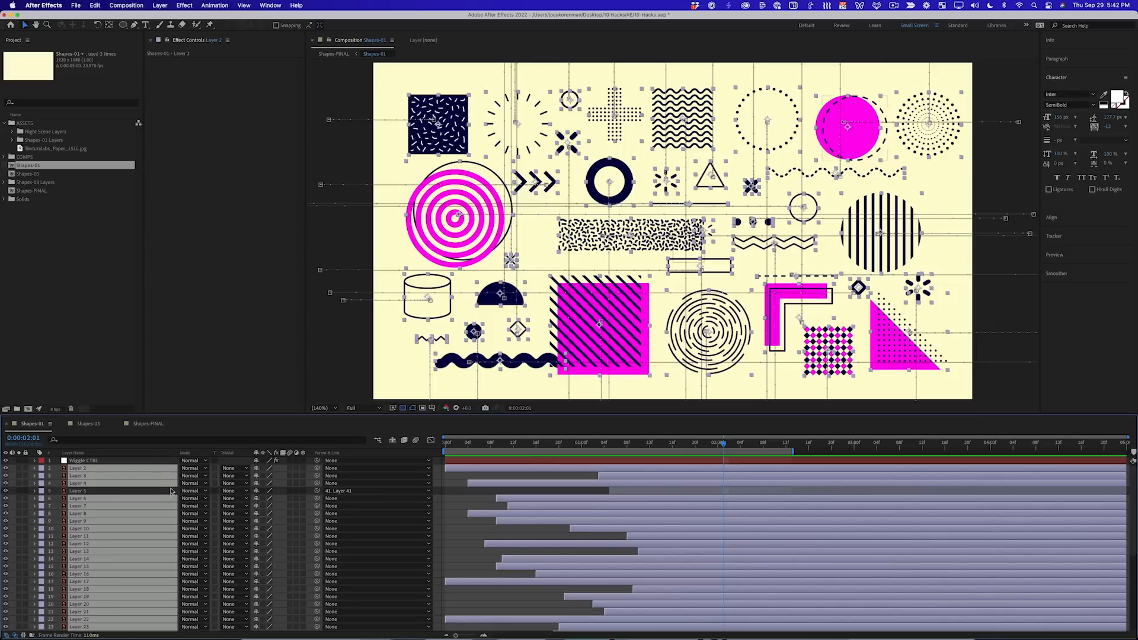
{"action": "left_click_drag", "start_coordinate": [316, 468], "coordinate": [142, 464]}
Keyframe the Wiggle CTRL layer's Scale from 100% at 0:00:02:01 down to 80% at 0:00:02:11.
{"action": "left_click", "coordinate": [87, 461]}
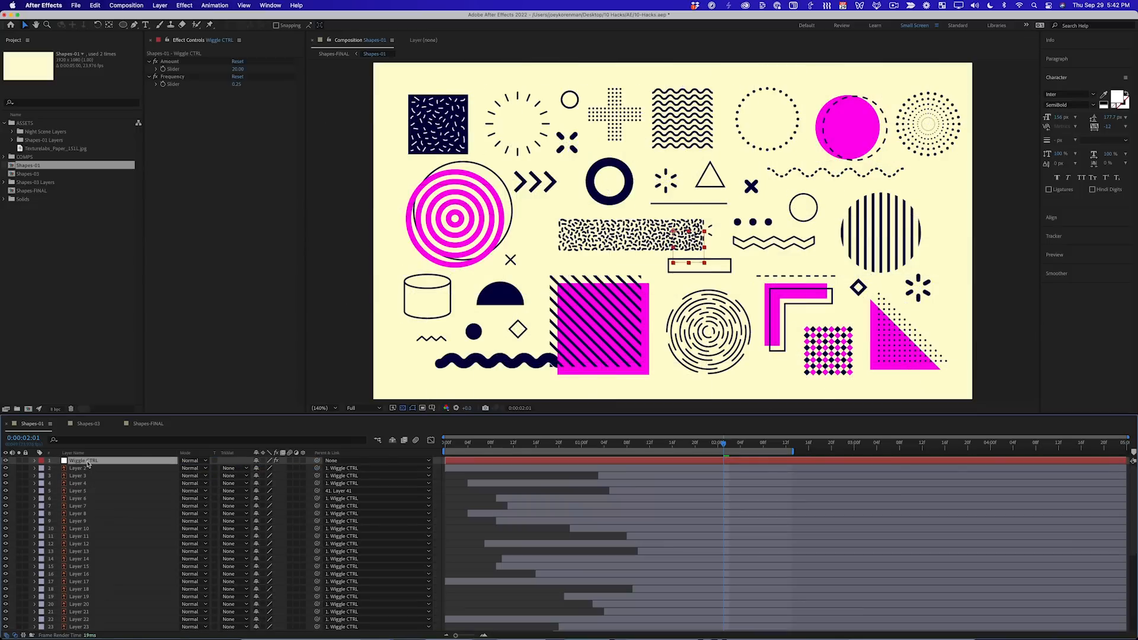
{"action": "key", "text": "s"}
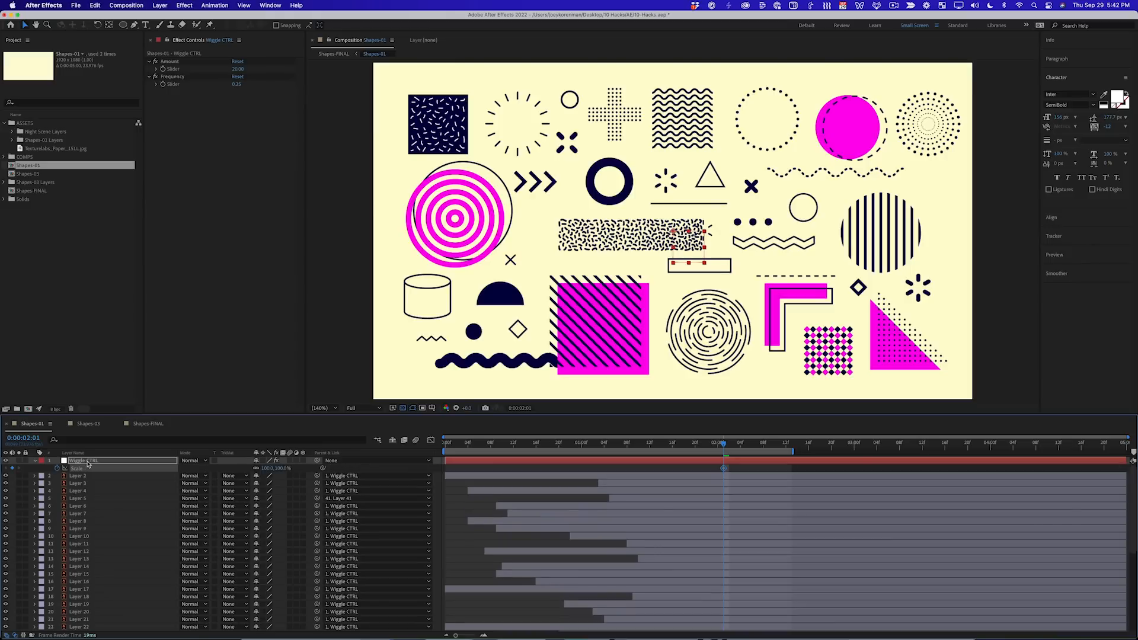
{"action": "key", "text": "shift+Page_Down"}
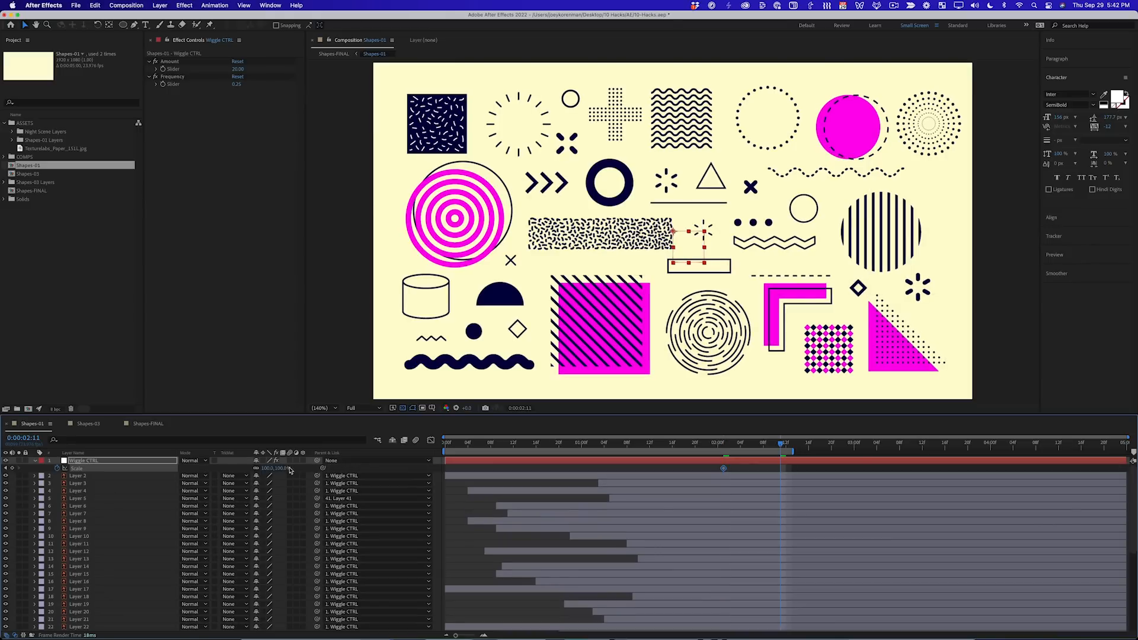
{"action": "left_click_drag", "start_coordinate": [289, 470], "coordinate": [204, 470]}
{"action": "left_click", "coordinate": [277, 468]}
{"action": "type", "text": "80"}
{"action": "key", "text": "Return"}
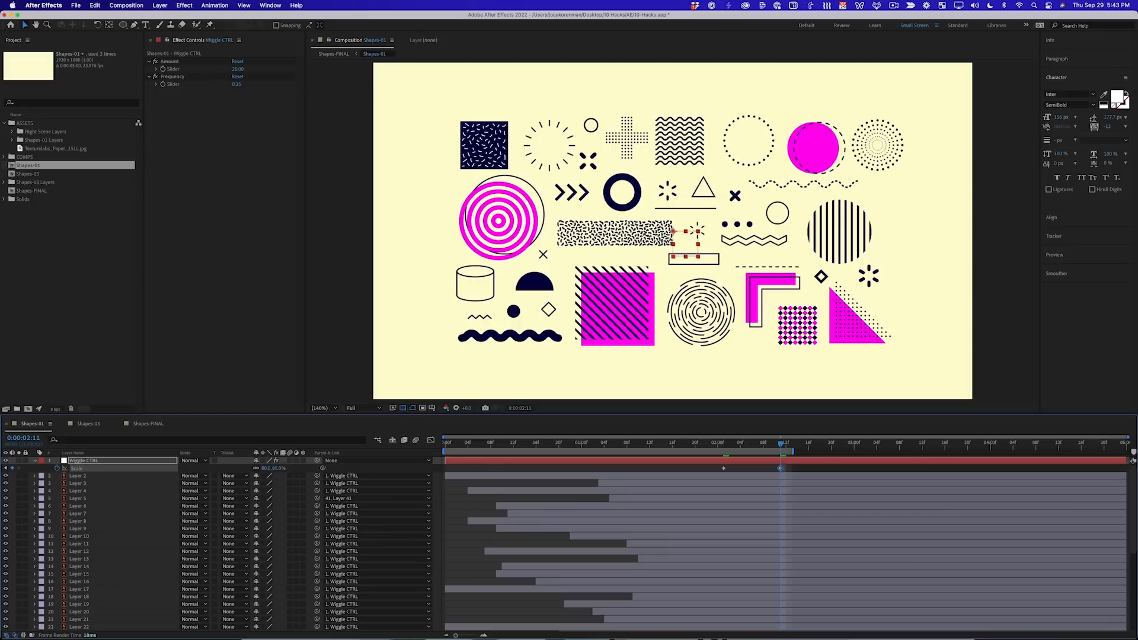
Start the work area shortly before the Wiggle CTRL scale keyframes and preview the shrinking shapes.
{"action": "left_click", "coordinate": [661, 444]}
{"action": "key", "text": "b"}
{"action": "key", "text": "space"}
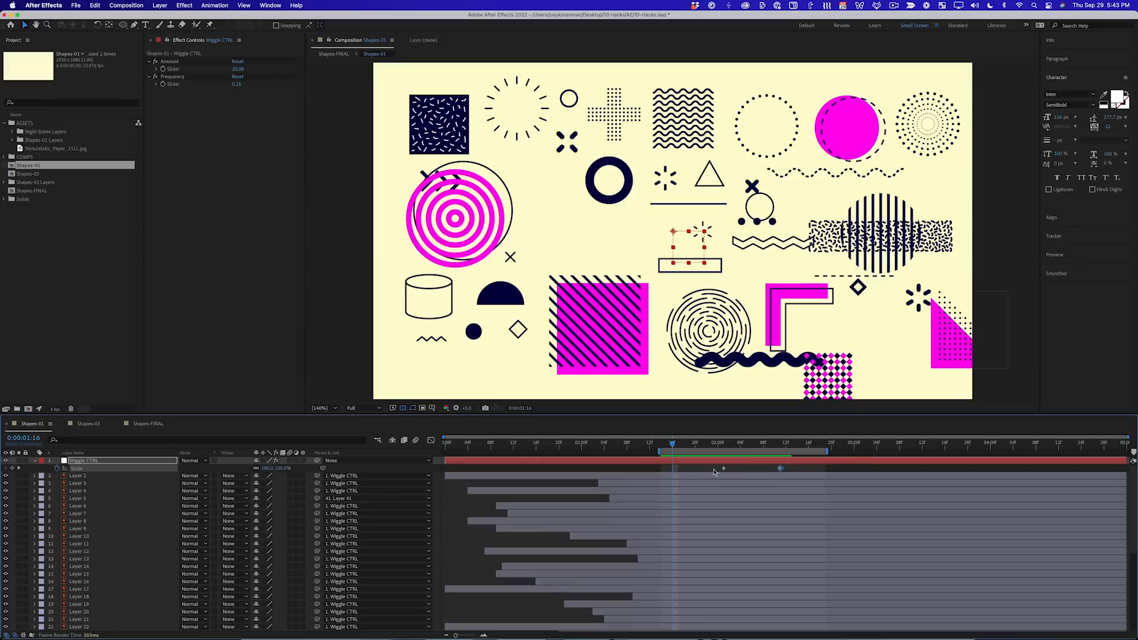
Apply Easy Ease to both Wiggle CTRL scale keyframes and display their value graph.
{"action": "left_click_drag", "start_coordinate": [709, 465], "coordinate": [822, 479]}
{"action": "key", "text": "F9"}
{"action": "left_click", "coordinate": [431, 440]}
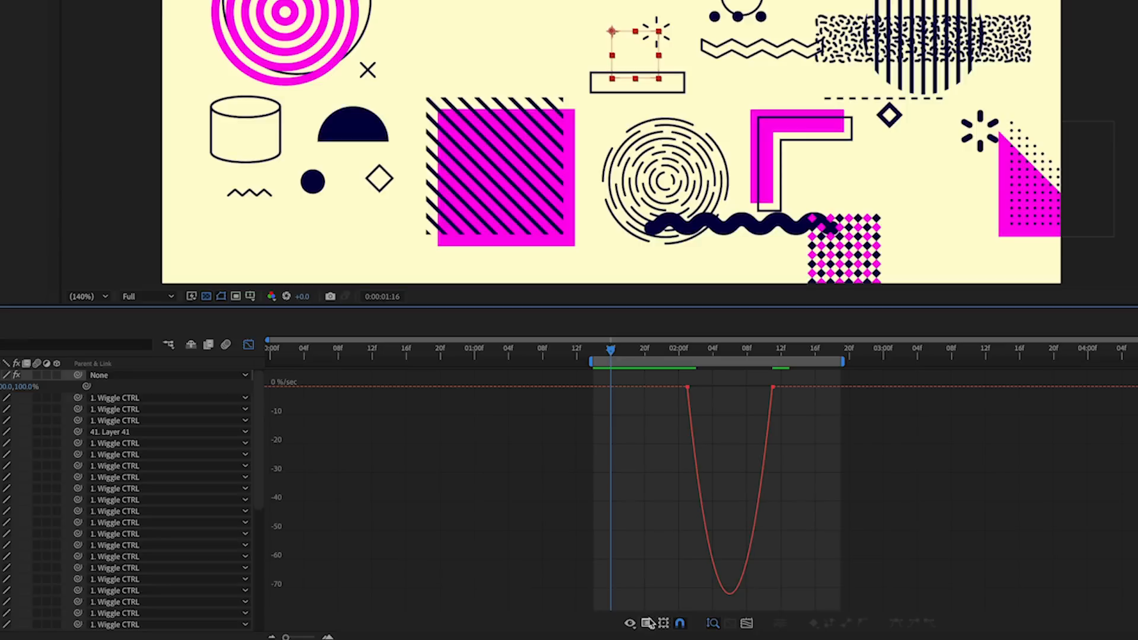
{"action": "left_click", "coordinate": [697, 626]}
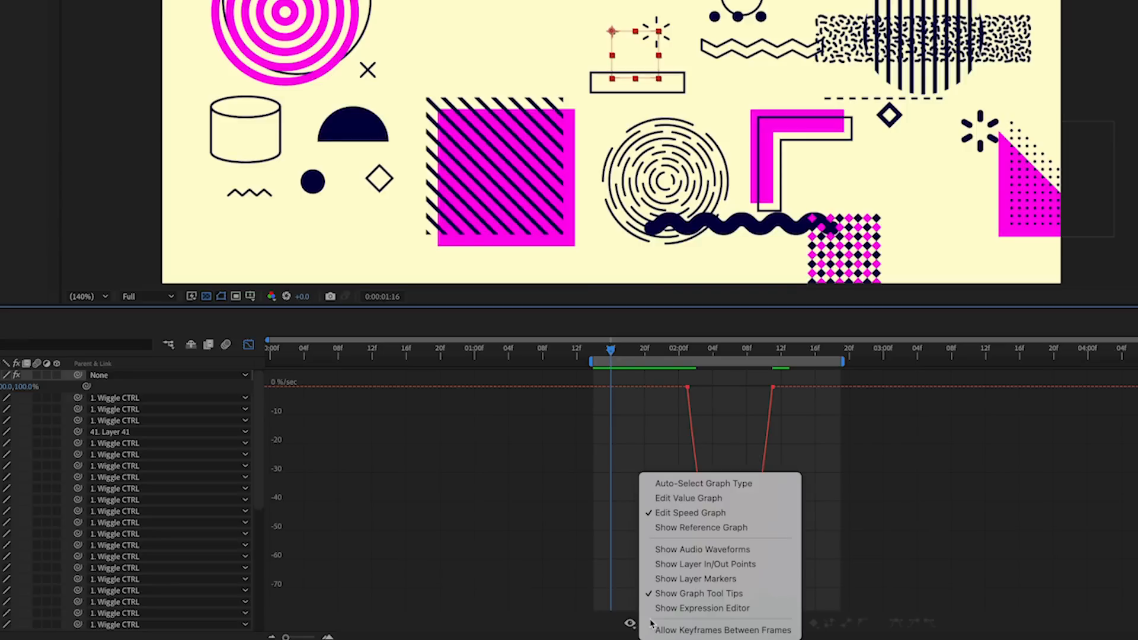
{"action": "left_click", "coordinate": [700, 498]}
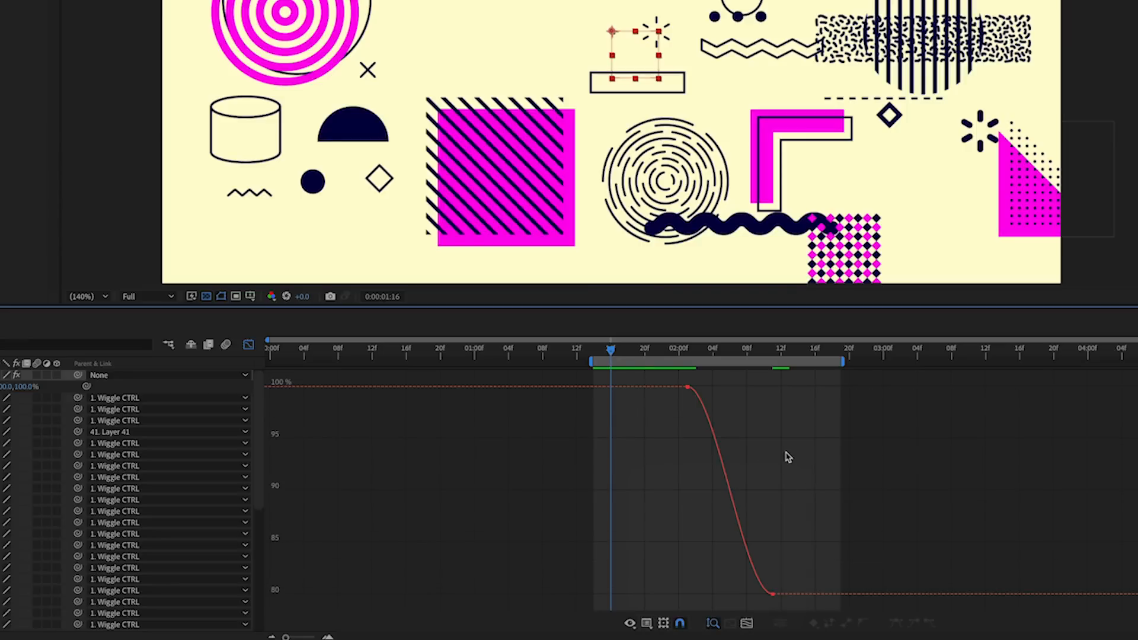
Reshape the scale curve to start gradually and drop steeply into the second keyframe, and preview the motion.
{"action": "key", "text": "semicolon"}
{"action": "scroll", "coordinate": [770, 458], "scroll_direction": "right", "scroll_amount": 6}
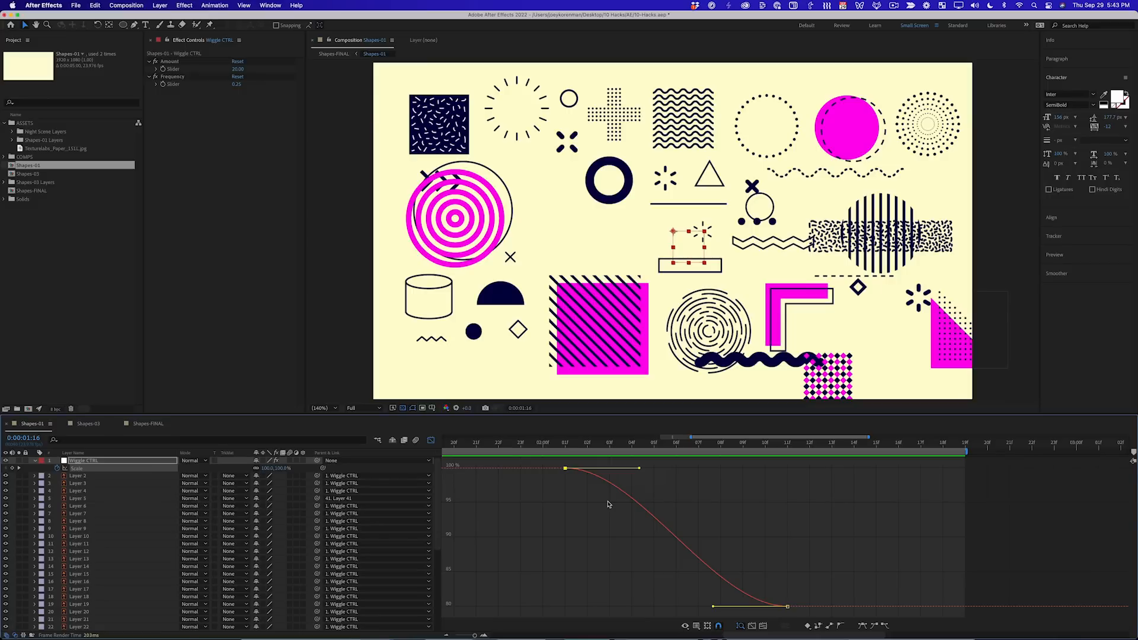
{"action": "left_click_drag", "start_coordinate": [599, 502], "coordinate": [558, 464]}
{"action": "left_click_drag", "start_coordinate": [641, 470], "coordinate": [739, 473]}
{"action": "left_click_drag", "start_coordinate": [823, 580], "coordinate": [773, 517]}
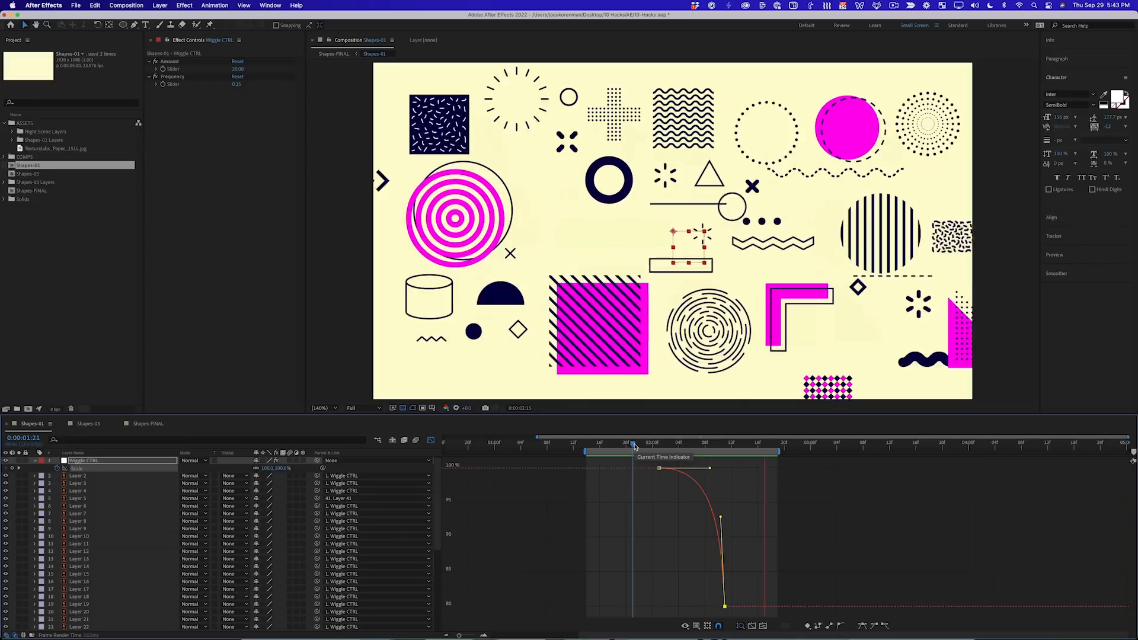
{"action": "key", "text": "space"}
{"action": "left_click", "coordinate": [634, 446]}
{"action": "key", "text": "space"}
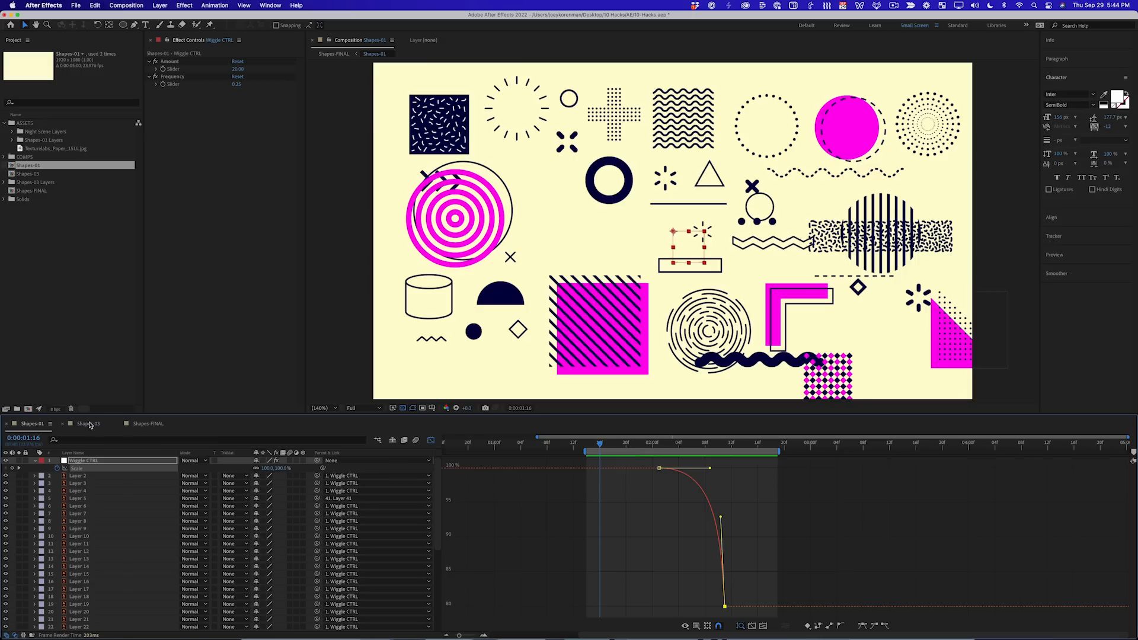
Open Shapes-03 at its first frame and parent the Pink and Sq layers to Wiggle CTRL.
{"action": "left_click", "coordinate": [90, 424]}
{"action": "left_click_drag", "start_coordinate": [456, 444], "coordinate": [415, 444]}
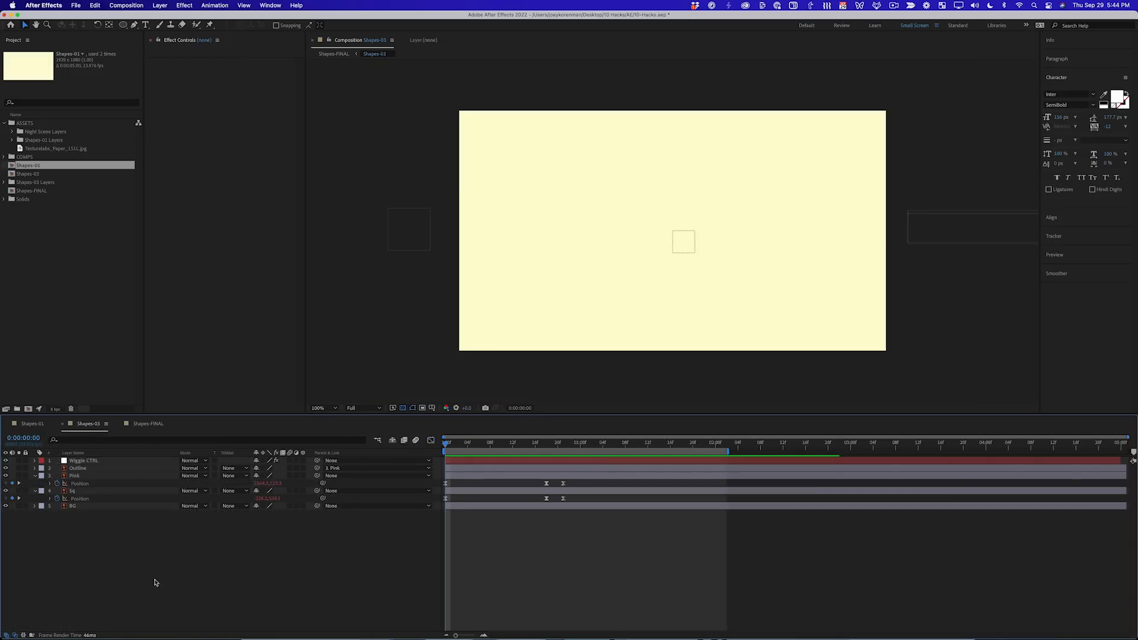
{"action": "left_click", "coordinate": [83, 476]}
{"action": "left_click", "coordinate": [82, 491], "text": "shift"}
{"action": "left_click_drag", "start_coordinate": [317, 479], "coordinate": [118, 462]}
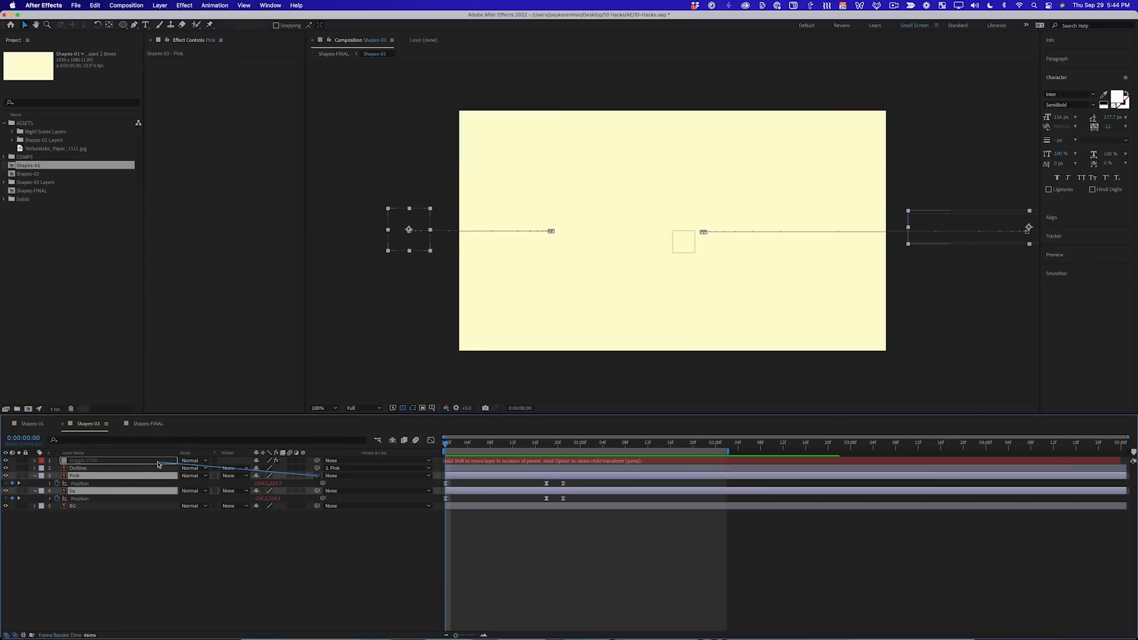
Keyframe the Scale of Wiggle CTRL in Shapes-03 from 120% at 0:00:00:00 to 100% at 0:00:00:10.
{"action": "left_click", "coordinate": [117, 463]}
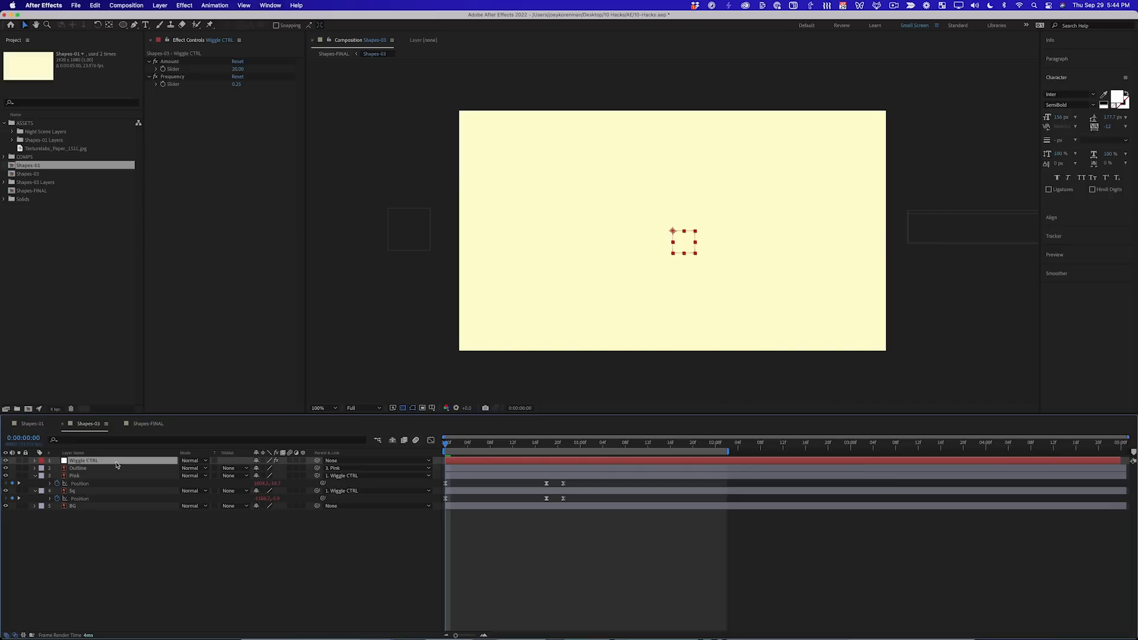
{"action": "key", "text": "space"}
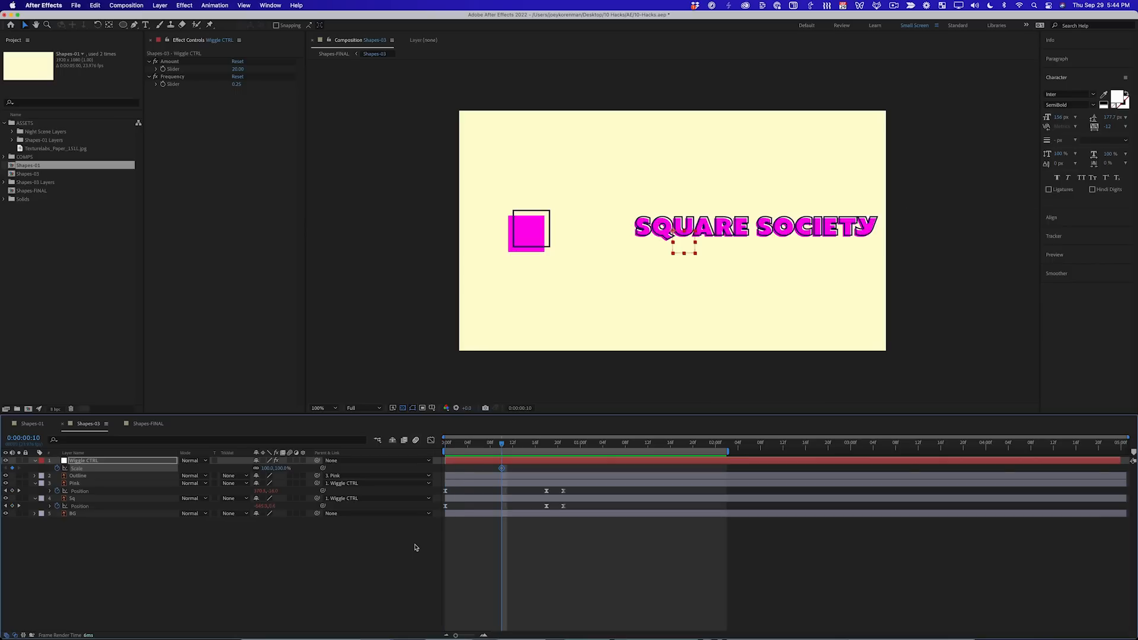
{"action": "key", "text": "Home"}
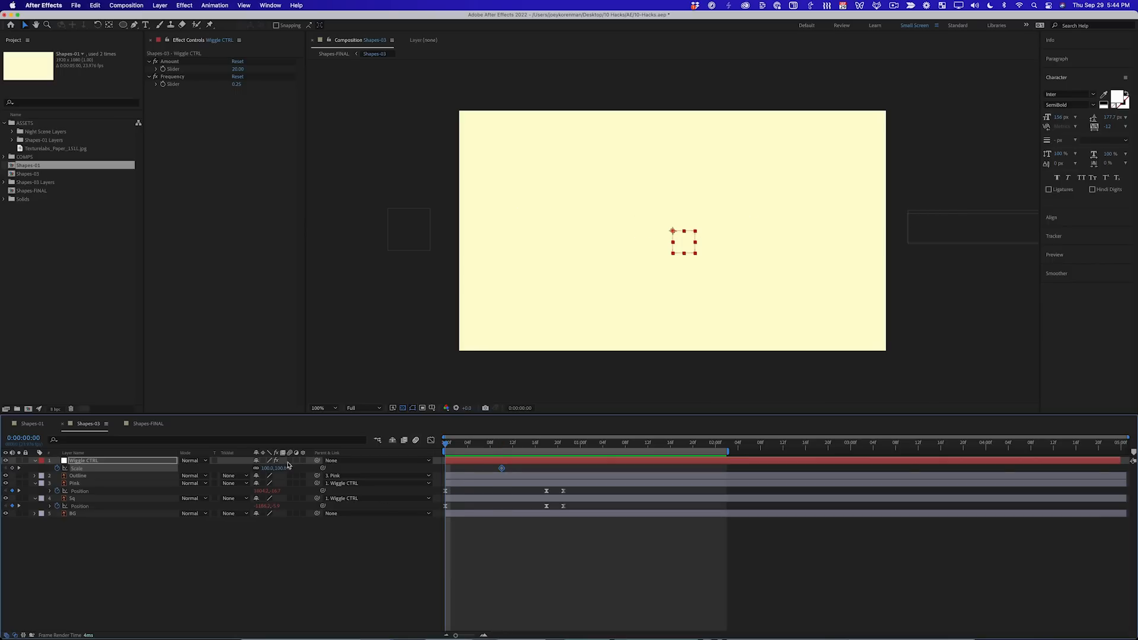
{"action": "left_click", "coordinate": [276, 468]}
{"action": "type", "text": "120"}
{"action": "key", "text": "Return"}
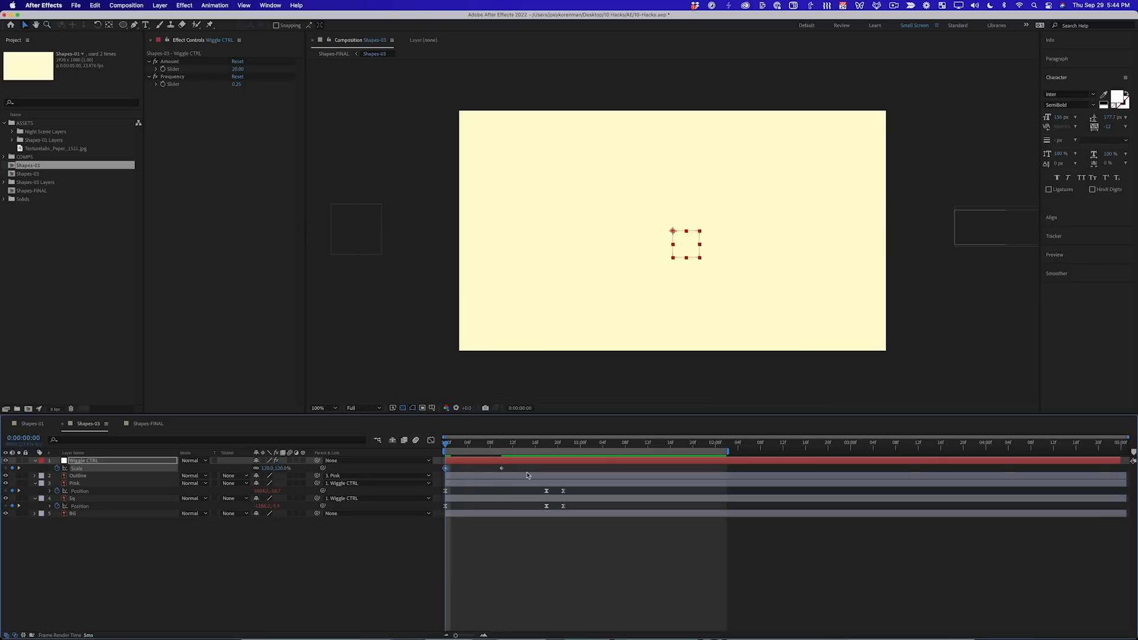
Reshape the Shapes-03 scale curve to fall steeply at first and ease out slowly into the second keyframe.
{"action": "left_click", "coordinate": [431, 439]}
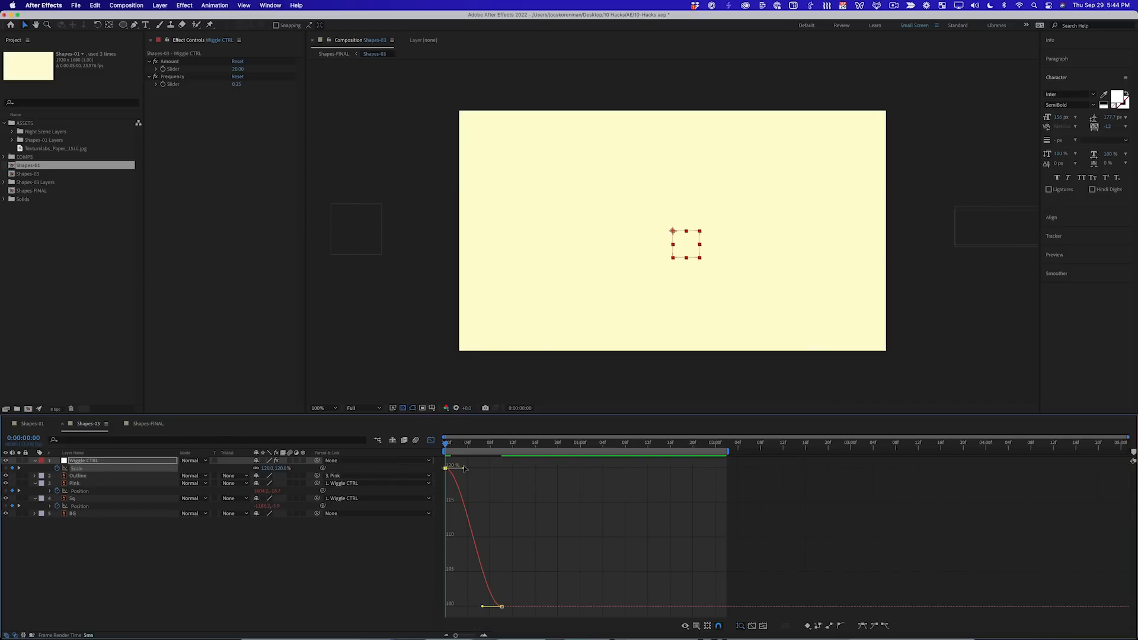
{"action": "key", "text": "equal"}
{"action": "key", "text": "equal"}
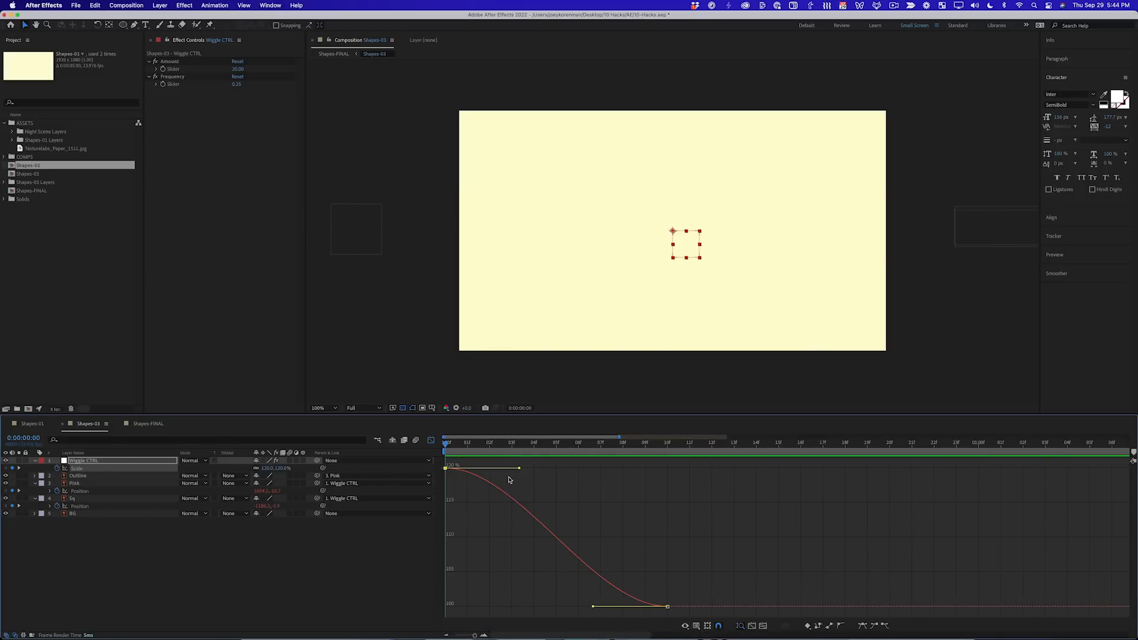
{"action": "left_click_drag", "start_coordinate": [520, 469], "coordinate": [450, 542]}
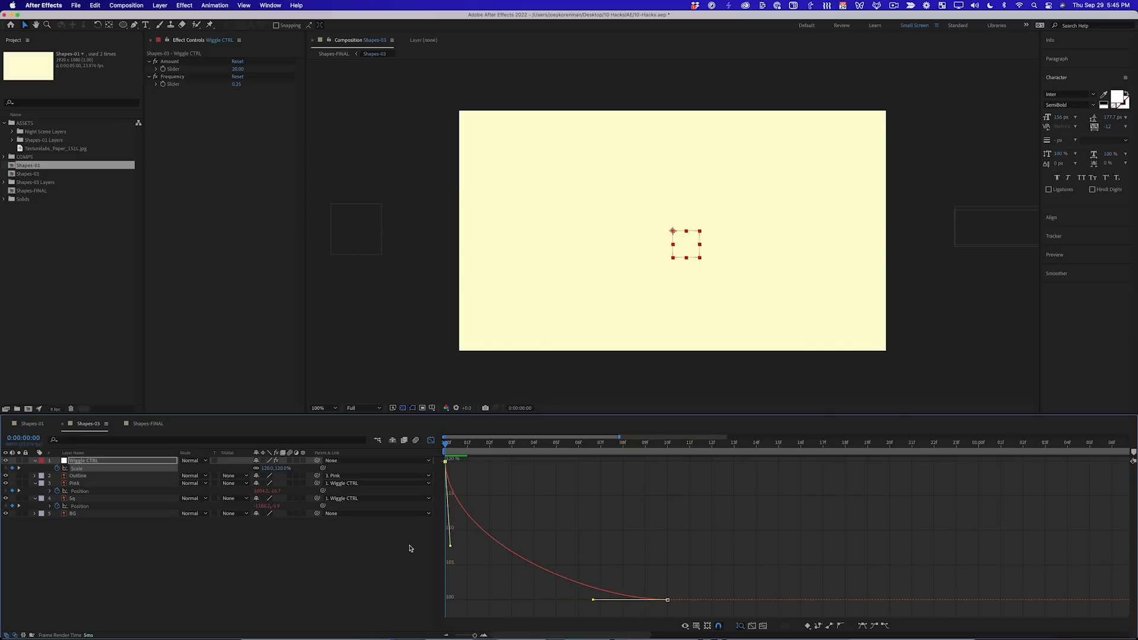
{"action": "left_click_drag", "start_coordinate": [595, 607], "coordinate": [498, 607]}
{"action": "key", "text": "space"}
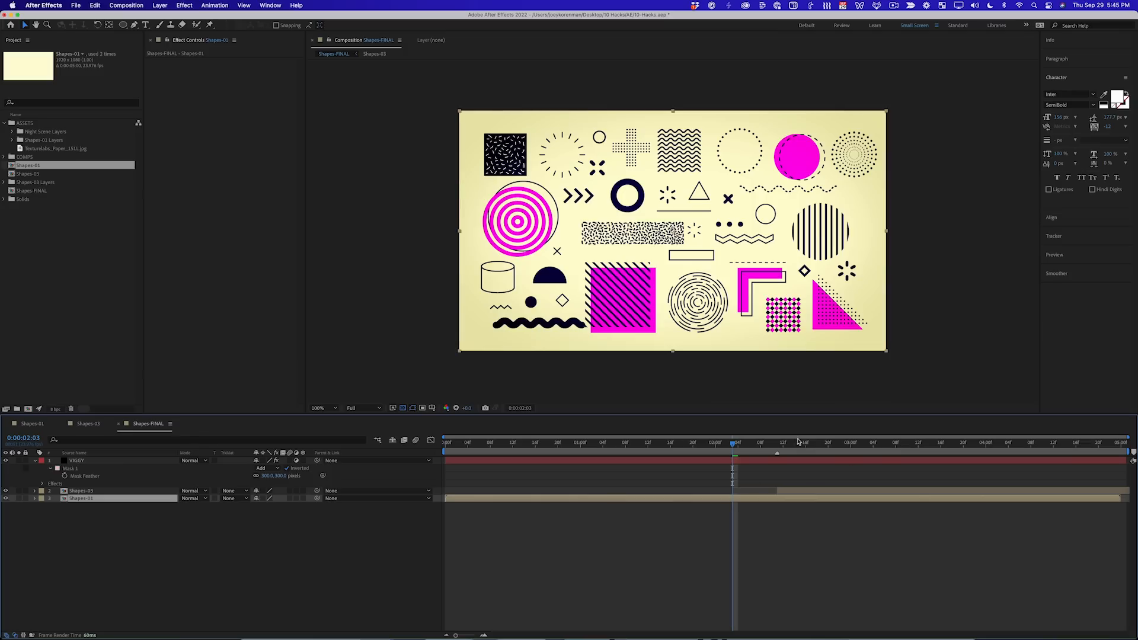
Go to the 0:00:02:11 marker in Shapes-FINAL, open Shapes-03 there, and move both scale keyframes to start at 0:00:00:08.
{"action": "left_click", "coordinate": [779, 448]}
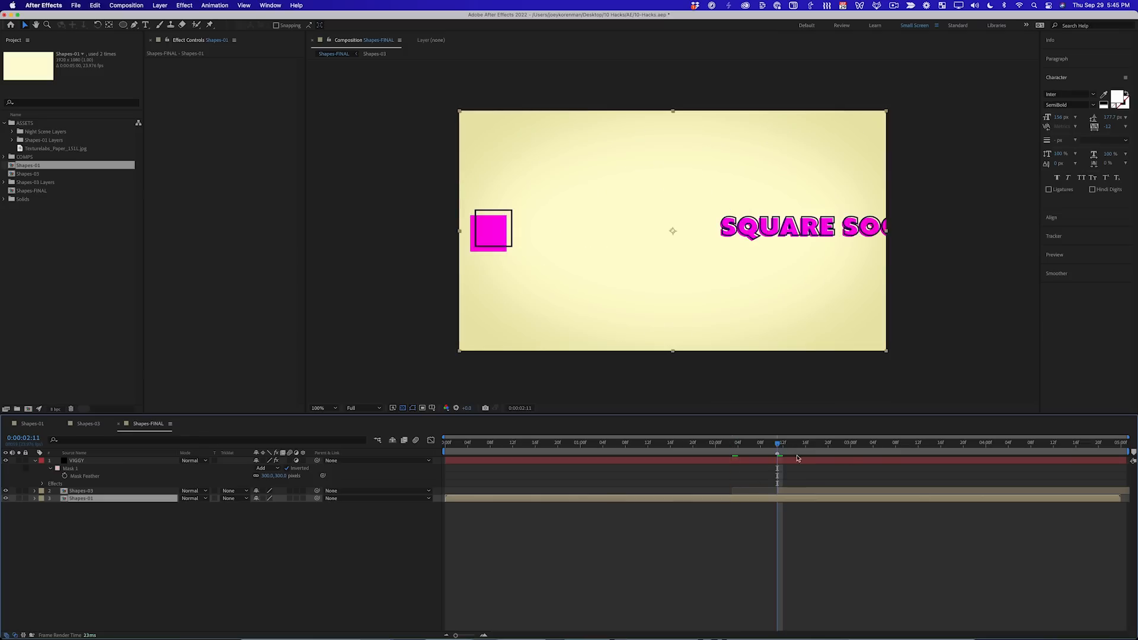
{"action": "left_click", "coordinate": [807, 489]}
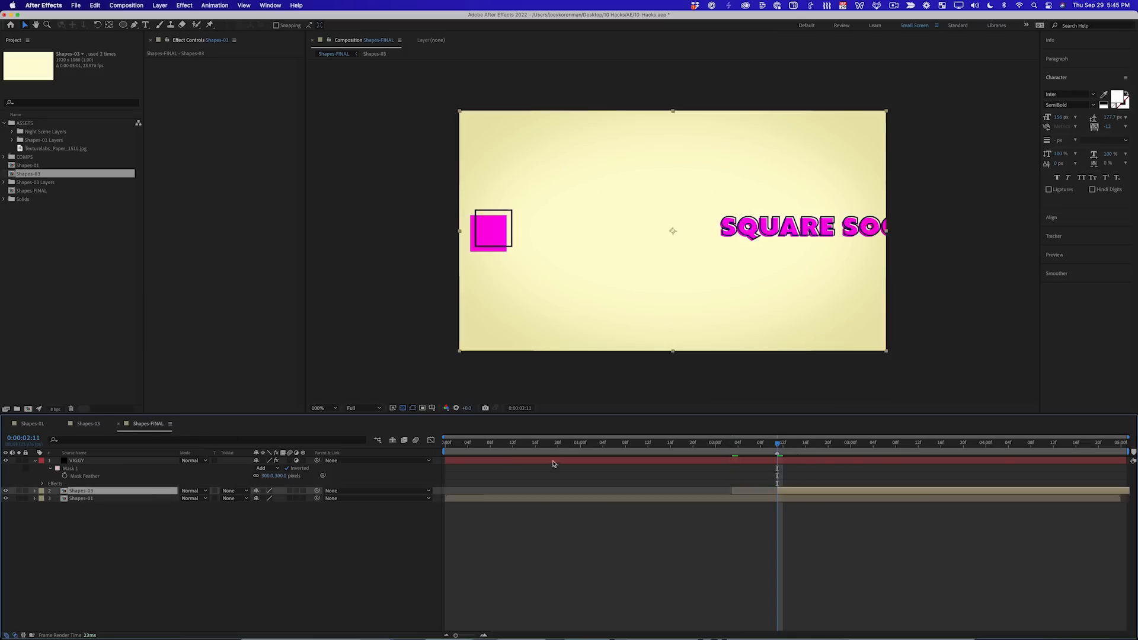
{"action": "double_click", "coordinate": [782, 493]}
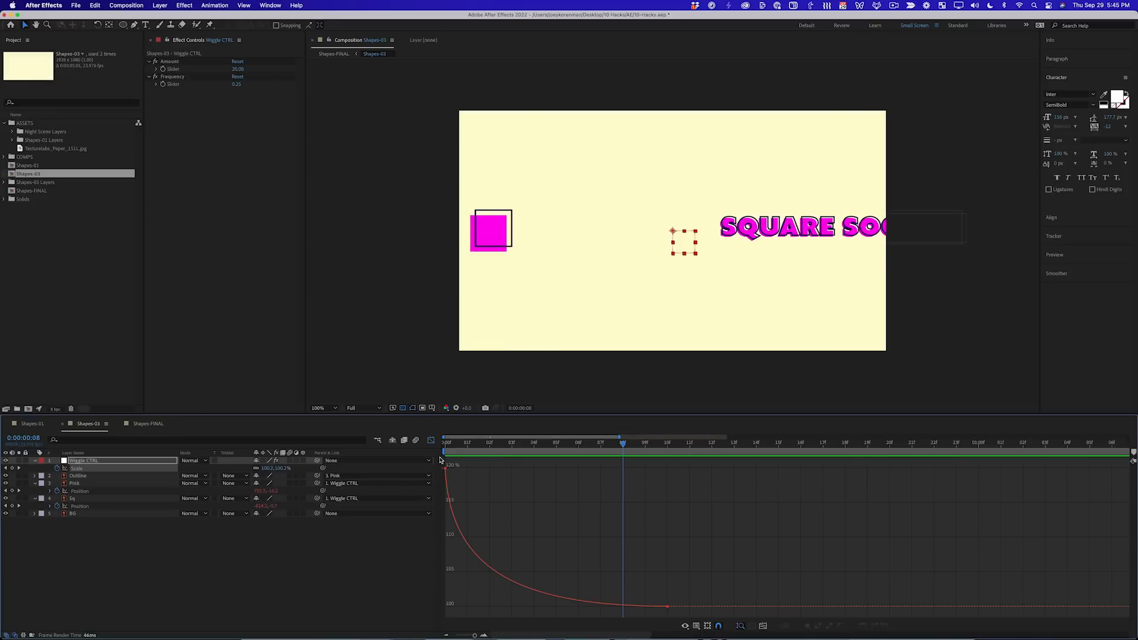
{"action": "left_click", "coordinate": [431, 439]}
{"action": "left_click_drag", "start_coordinate": [700, 473], "coordinate": [633, 472]}
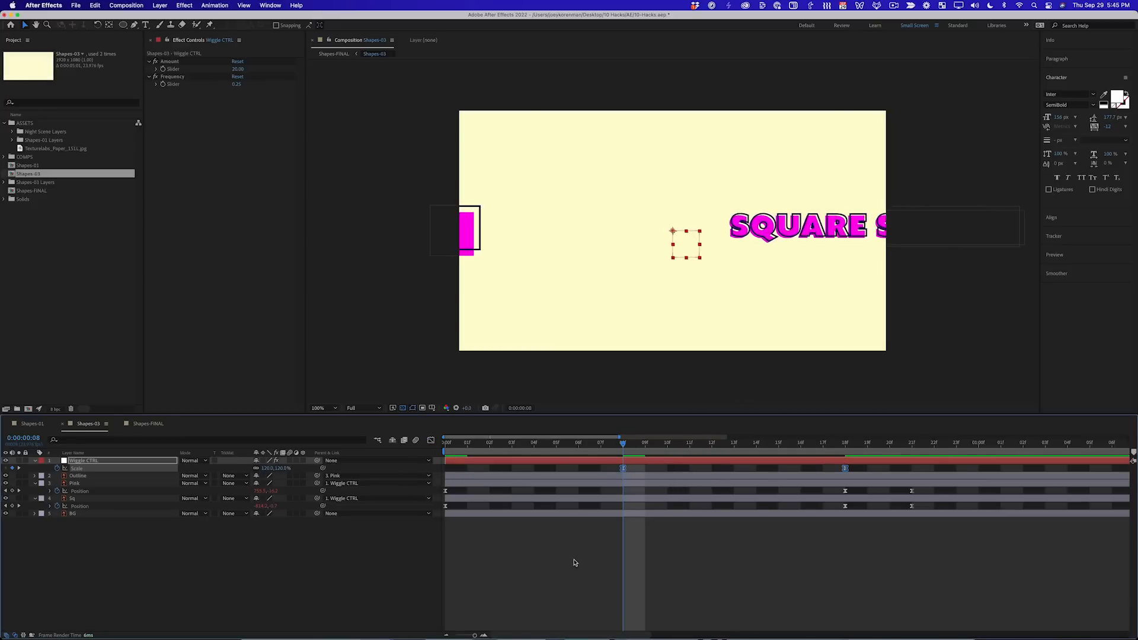
Preview the retimed scaling in Shapes-03 and play the complete transition in Shapes-FINAL.
{"action": "key", "text": "space"}
{"action": "key", "text": "space"}
{"action": "left_click", "coordinate": [736, 581]}
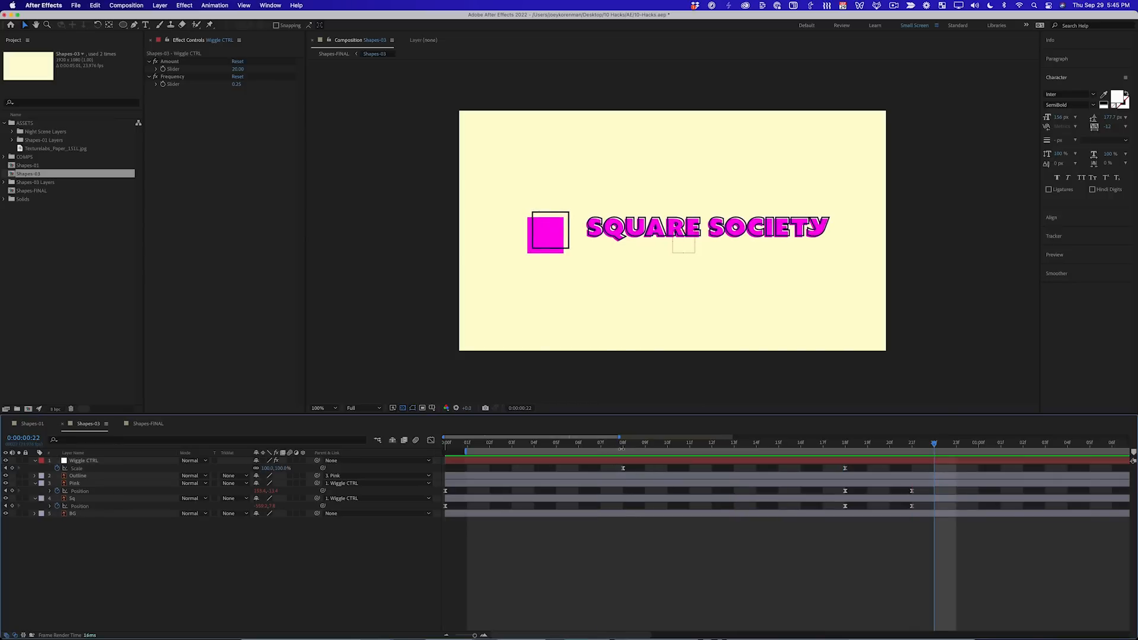
{"action": "left_click", "coordinate": [596, 449]}
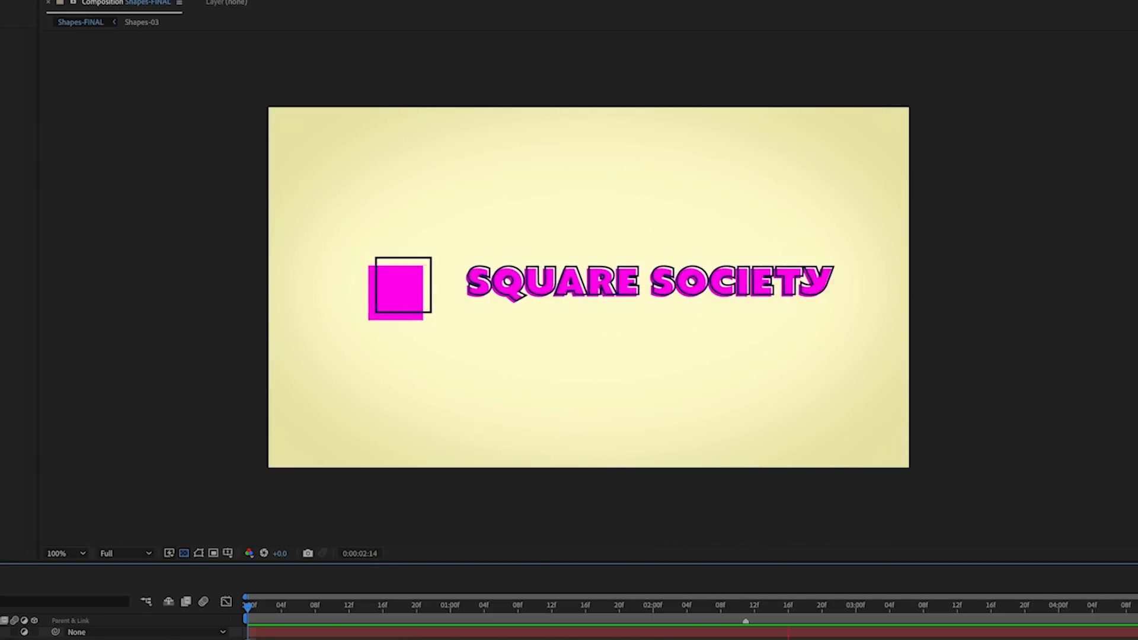
{"action": "key", "text": "space"}
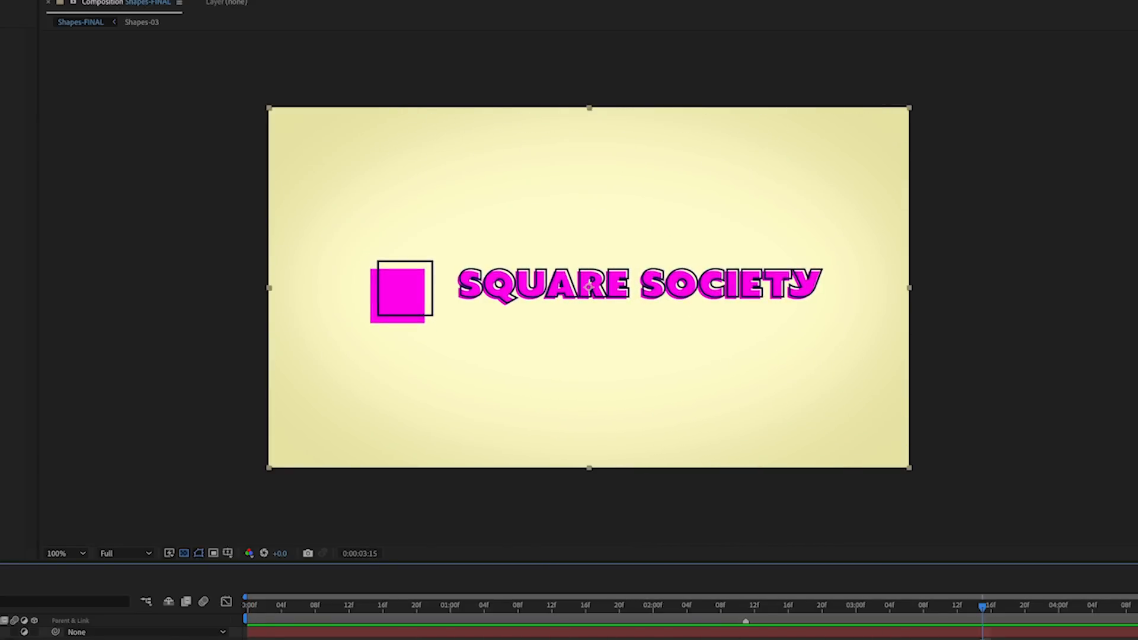
{"action": "key", "text": "space"}
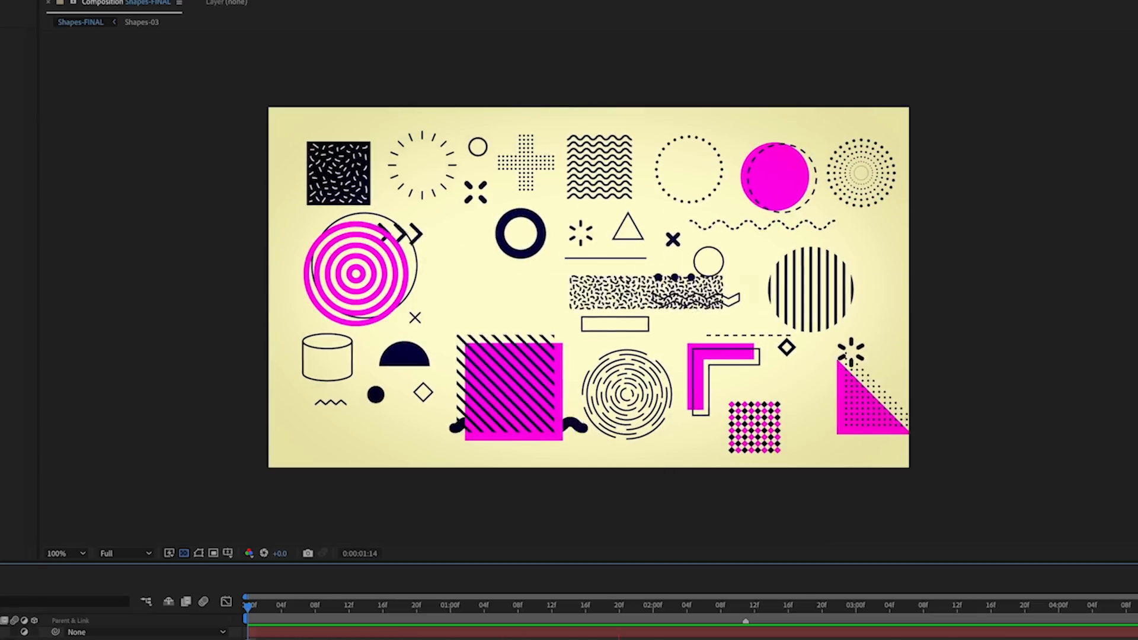
{"action": "key", "text": "space"}
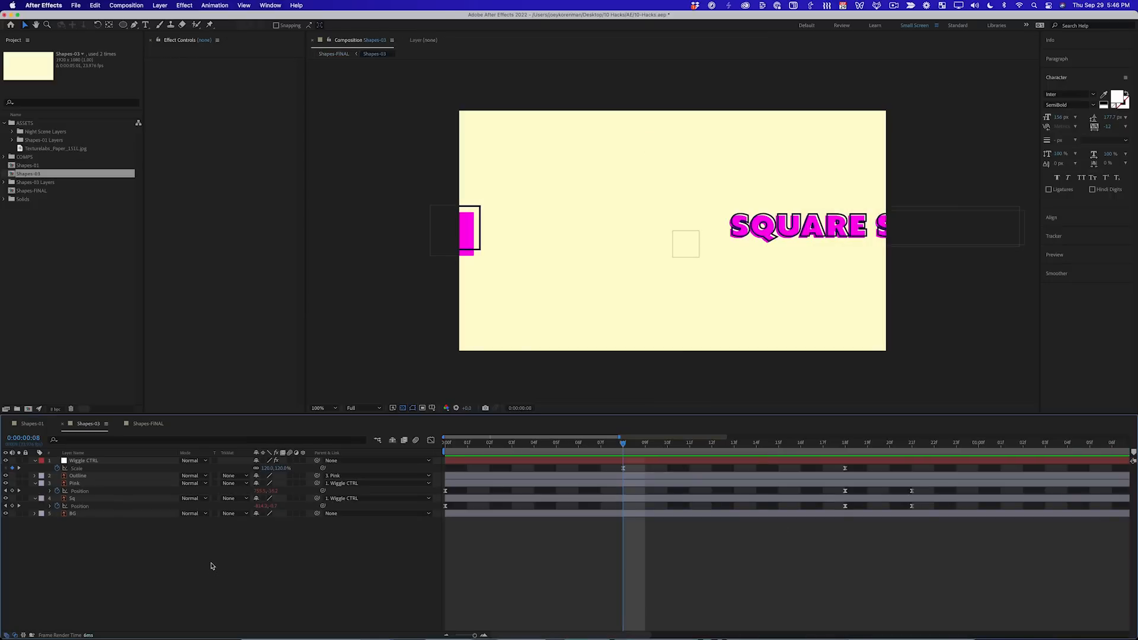
Raise the first Wiggle CTRL scale keyframe in Shapes-03 to over 200% and preview the stronger scaling.
{"action": "left_click_drag", "start_coordinate": [281, 469], "coordinate": [328, 469]}
{"action": "key", "text": "space"}
{"action": "key", "text": "space"}
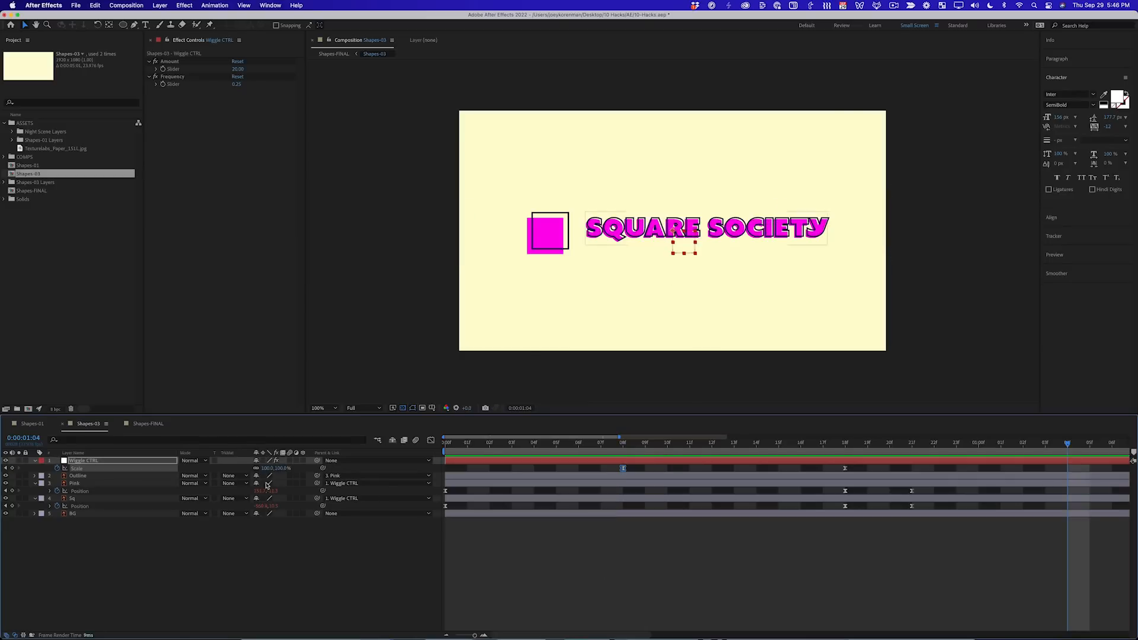
Steepen the start of the exaggerated scale curve at 0:00:00:08 and preview the result.
{"action": "left_click", "coordinate": [431, 439]}
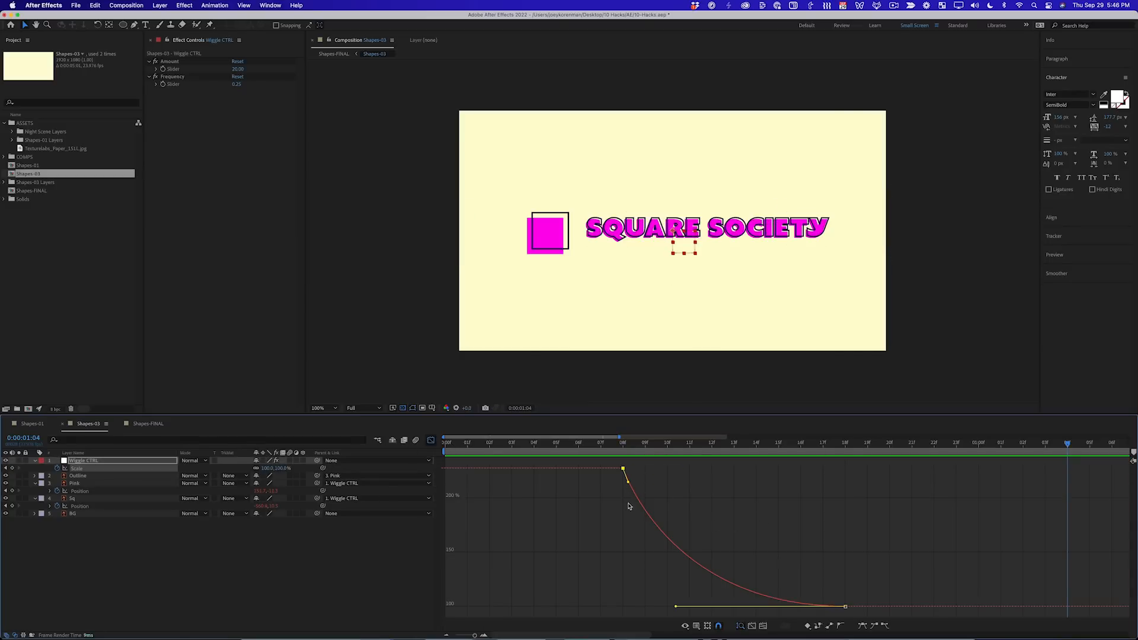
{"action": "left_click_drag", "start_coordinate": [629, 485], "coordinate": [631, 577]}
{"action": "key", "text": "space"}
{"action": "left_click_drag", "start_coordinate": [628, 445], "coordinate": [656, 446]}
{"action": "key", "text": "space"}
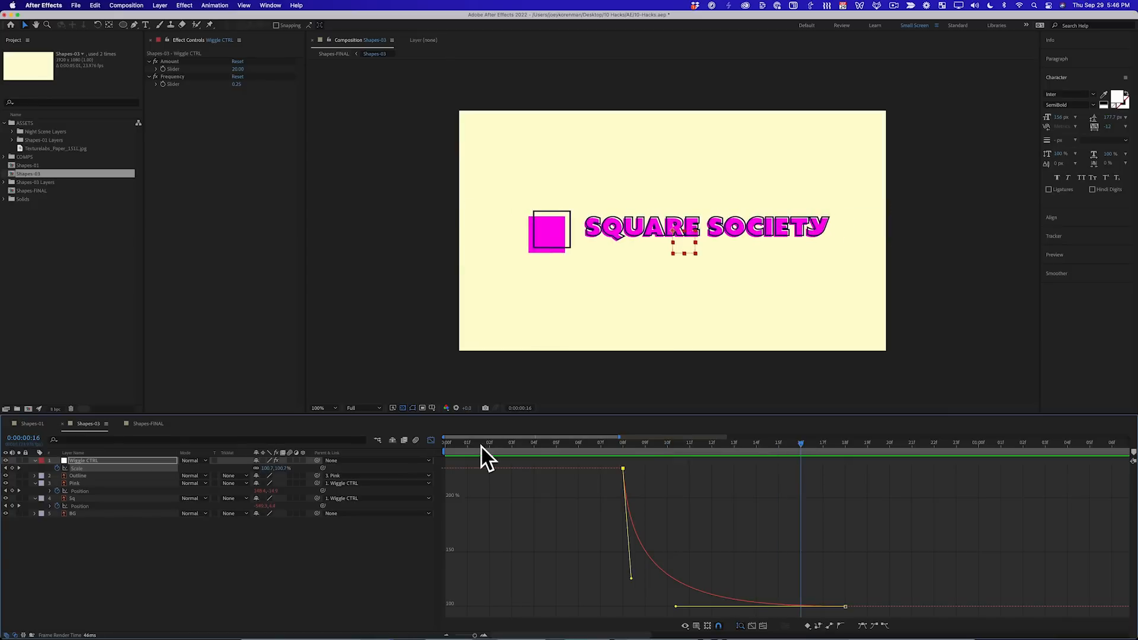
In Shapes-03, remove Sq's position keyframes at 0:00:00:18 so it holds its final position, and preview the result.
{"action": "left_click", "coordinate": [431, 441]}
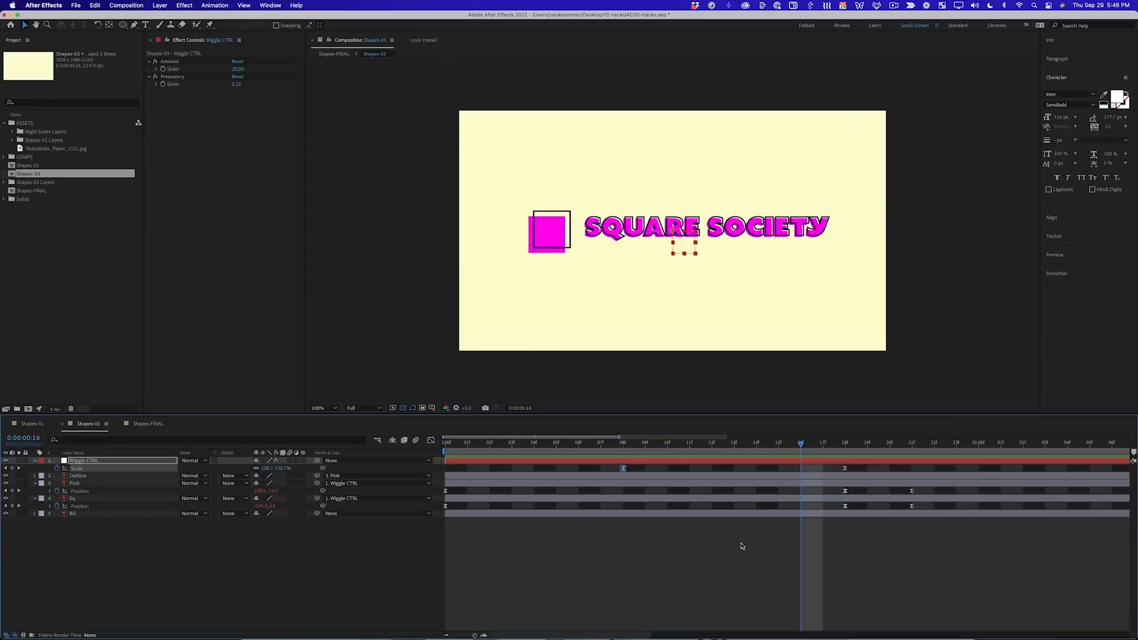
{"action": "left_click", "coordinate": [843, 444]}
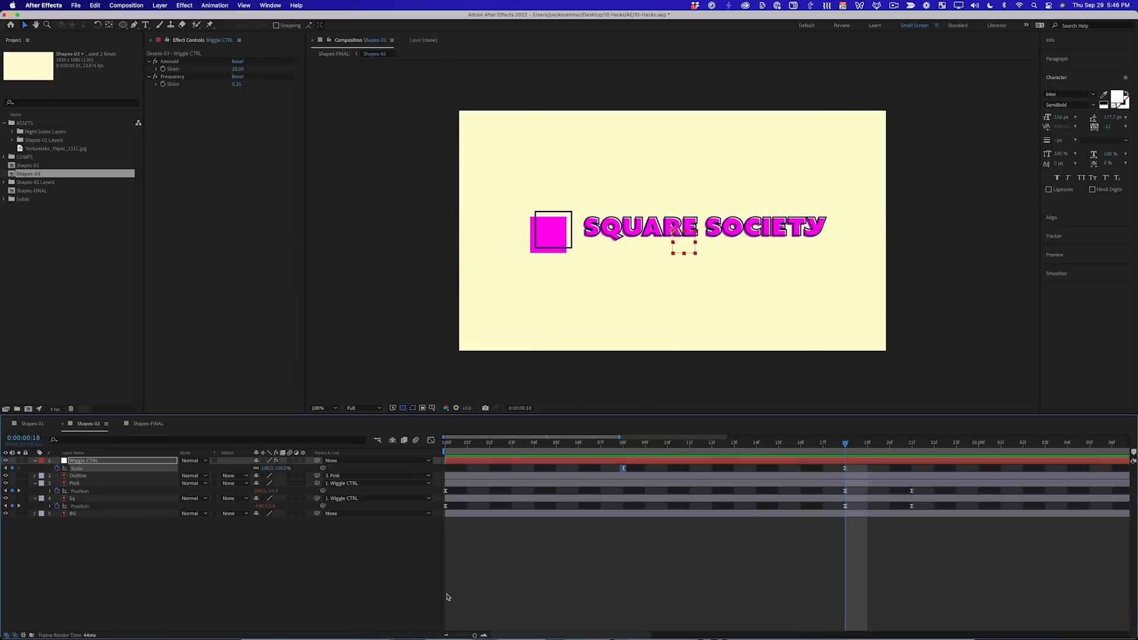
{"action": "left_click", "coordinate": [57, 506]}
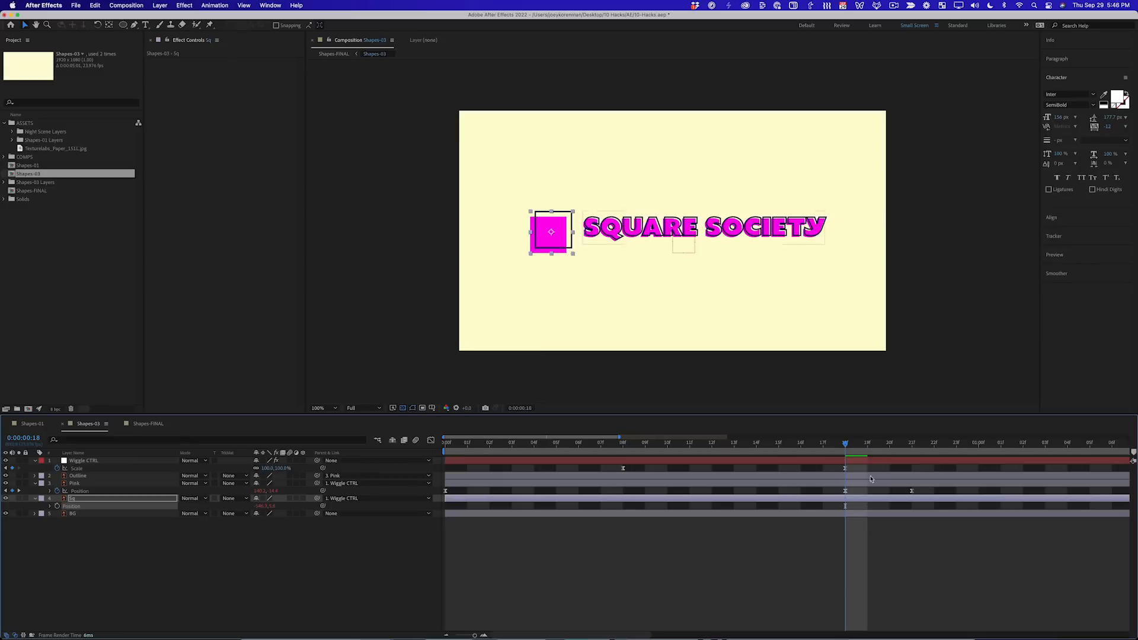
{"action": "key", "text": "space"}
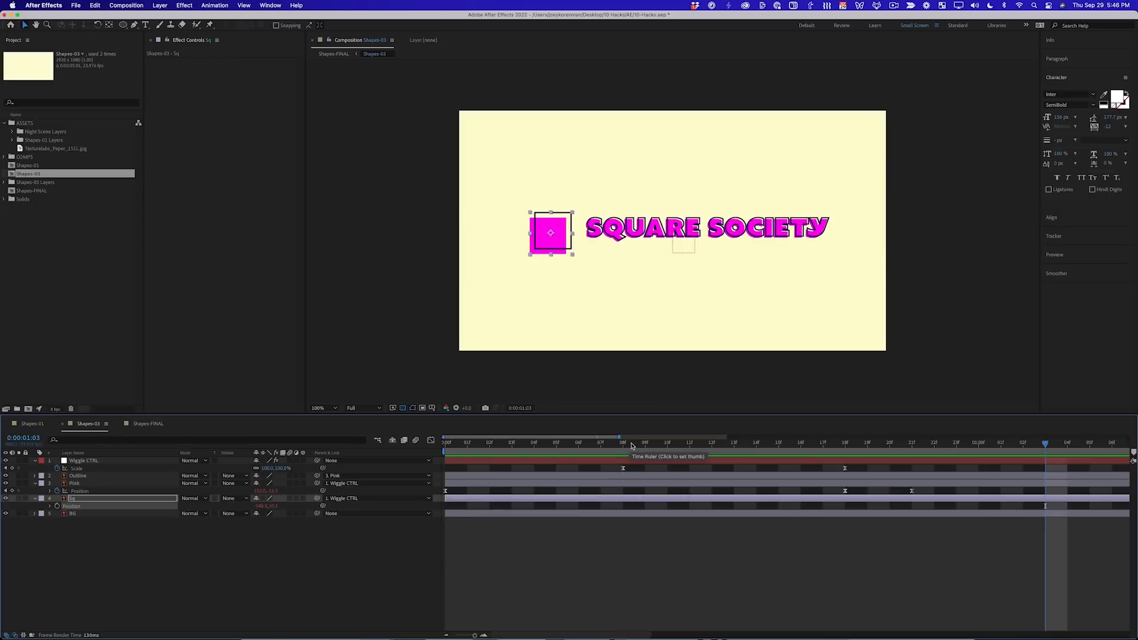
{"action": "key", "text": "space"}
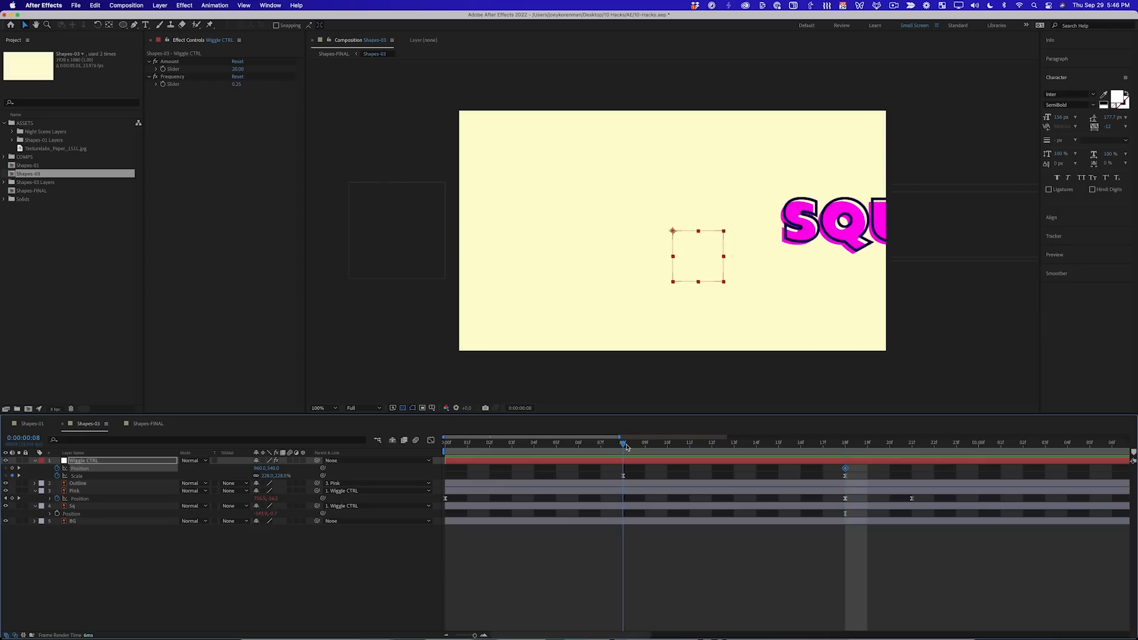
At 0:00:00:08 in Shapes-03, shift Wiggle CTRL horizontally to the right to an X position of at least 1500.
{"action": "key", "text": "shift+Right"}
{"action": "key", "text": "shift+Right"}
{"action": "key", "text": "shift+Right"}
{"action": "key", "text": "shift+Right"}
{"action": "key", "text": "shift+Right"}
{"action": "key", "text": "shift+Right"}
{"action": "key", "text": "shift+Right"}
{"action": "key", "text": "shift+Right"}
{"action": "key", "text": "shift+Right"}
{"action": "key", "text": "shift+Right"}
{"action": "key", "text": "shift+Right"}
{"action": "key", "text": "shift+Right"}
{"action": "key", "text": "shift+Right"}
{"action": "key", "text": "shift+Right"}
{"action": "key", "text": "shift+Right"}
{"action": "key", "text": "shift+Right"}
{"action": "key", "text": "shift+Right"}
{"action": "key", "text": "shift+Right"}
{"action": "key", "text": "shift+Right"}
{"action": "key", "text": "shift+Right"}
{"action": "key", "text": "shift+Right"}
{"action": "key", "text": "shift+Right"}
{"action": "key", "text": "shift+Right"}
{"action": "key", "text": "shift+Right"}
{"action": "key", "text": "shift+Right"}
{"action": "key", "text": "shift+Right"}
{"action": "key", "text": "shift+Right"}
{"action": "key", "text": "shift+Right"}
{"action": "key", "text": "shift+Right"}
{"action": "key", "text": "shift+Right"}
{"action": "key", "text": "shift+Right"}
{"action": "key", "text": "shift+Right"}
{"action": "key", "text": "shift+Right"}
{"action": "key", "text": "shift+Right"}
{"action": "key", "text": "shift+Right"}
{"action": "key", "text": "shift+Right"}
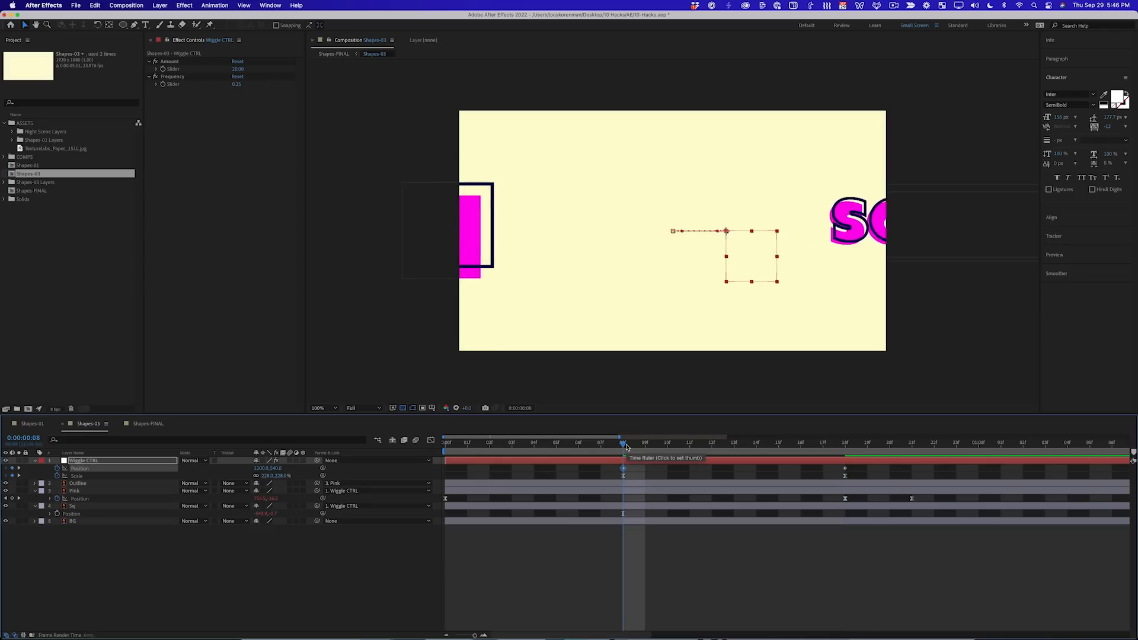
{"action": "key", "text": "shift+Right"}
{"action": "key", "text": "shift+Right"}
{"action": "key", "text": "shift+Right"}
{"action": "key", "text": "shift+Right"}
{"action": "key", "text": "shift+Right"}
{"action": "key", "text": "shift+Right"}
{"action": "key", "text": "shift+Right"}
{"action": "key", "text": "shift+Right"}
{"action": "key", "text": "shift+Right"}
{"action": "key", "text": "shift+Right"}
{"action": "key", "text": "shift+Right"}
{"action": "key", "text": "shift+Right"}
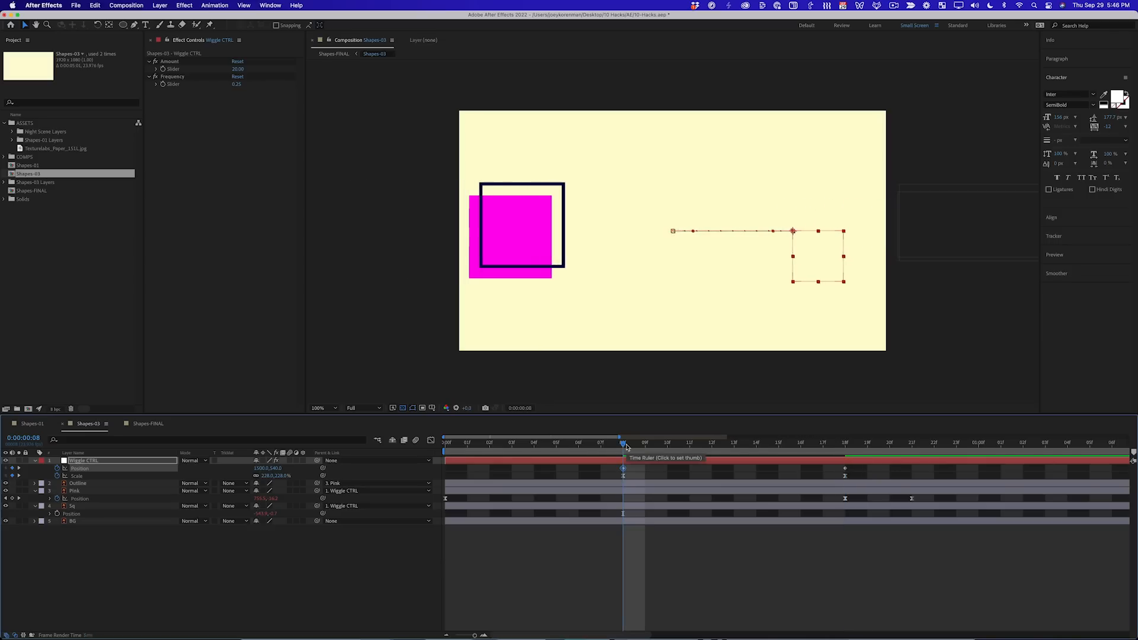
Separate Wiggle CTRL's position into X and Y dimensions and remove the Y position keyframes.
{"action": "key", "text": "shift+F3"}
{"action": "right_click", "coordinate": [84, 469]}
{"action": "left_click", "coordinate": [141, 498]}
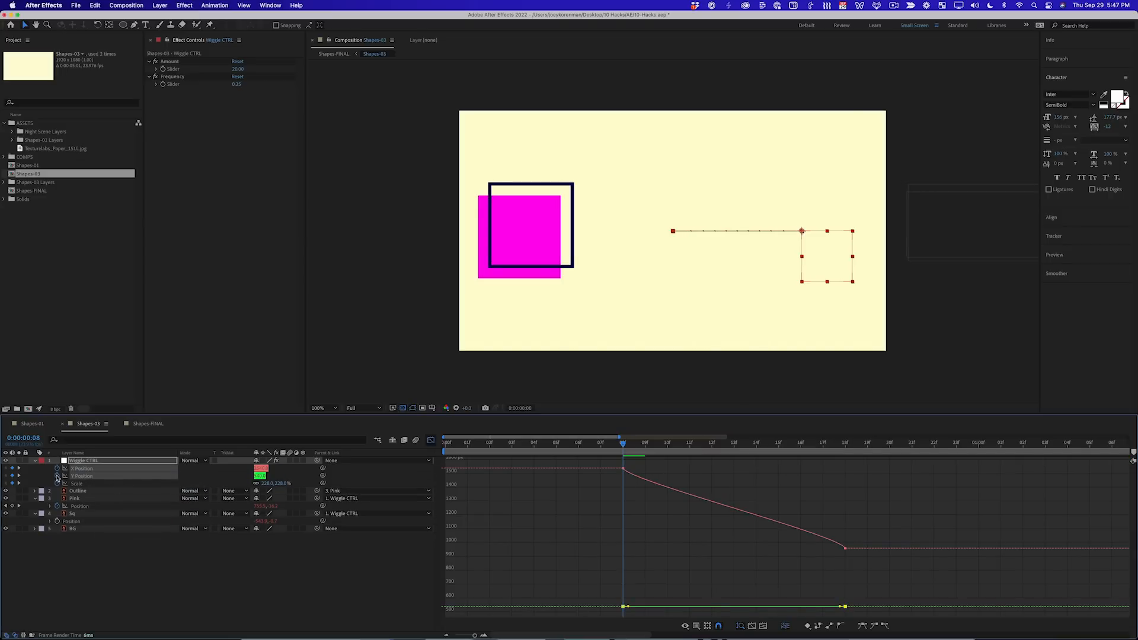
{"action": "left_click", "coordinate": [47, 476]}
{"action": "left_click", "coordinate": [57, 476]}
Shape Wiggle CTRL's X position curve with a steep start at 0:00:00:08 and a long ease into 0:00:00:18, and preview it.
{"action": "left_click", "coordinate": [83, 468]}
{"action": "left_click", "coordinate": [623, 468]}
{"action": "left_click_drag", "start_coordinate": [628, 493], "coordinate": [627, 583]}
{"action": "left_click_drag", "start_coordinate": [836, 582], "coordinate": [684, 613]}
{"action": "left_click", "coordinate": [846, 606]}
{"action": "left_click_drag", "start_coordinate": [838, 585], "coordinate": [695, 612]}
{"action": "key", "text": "space"}
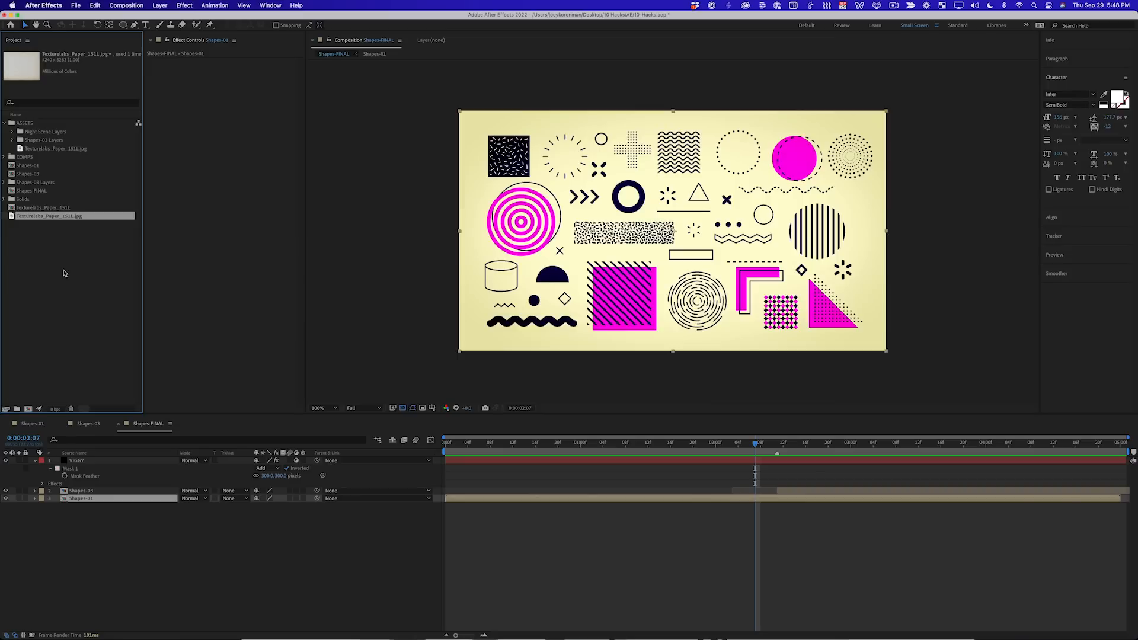
Open the Texturelabs_Paper_151L composition to inspect the whole paper texture, and close it again.
{"action": "double_click", "coordinate": [29, 208]}
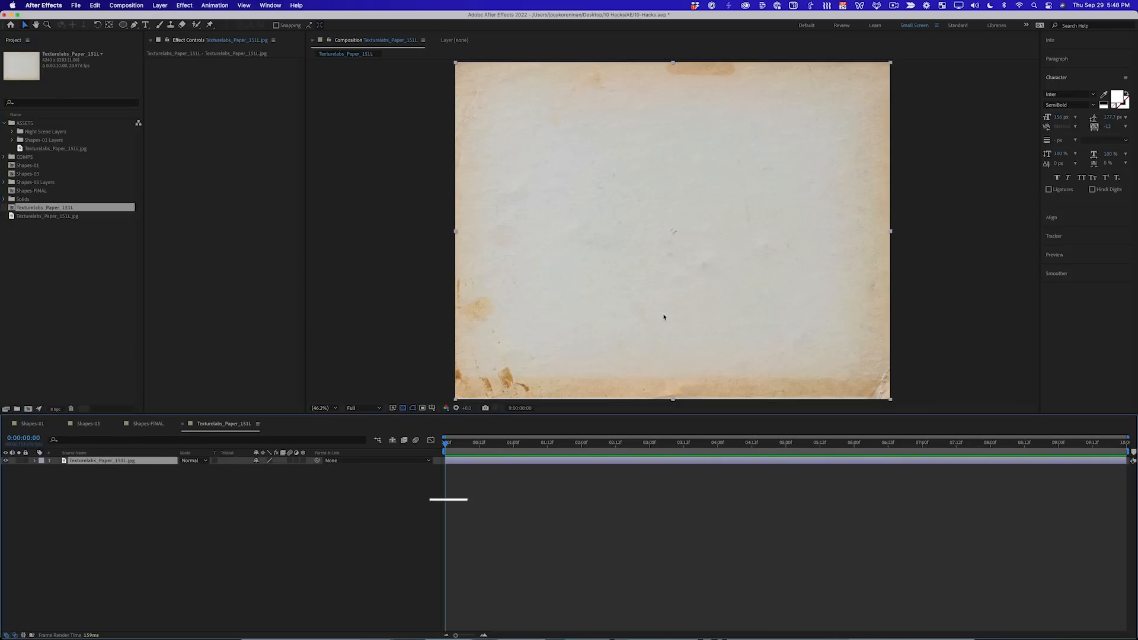
{"action": "key", "text": "comma"}
{"action": "key", "text": "comma"}
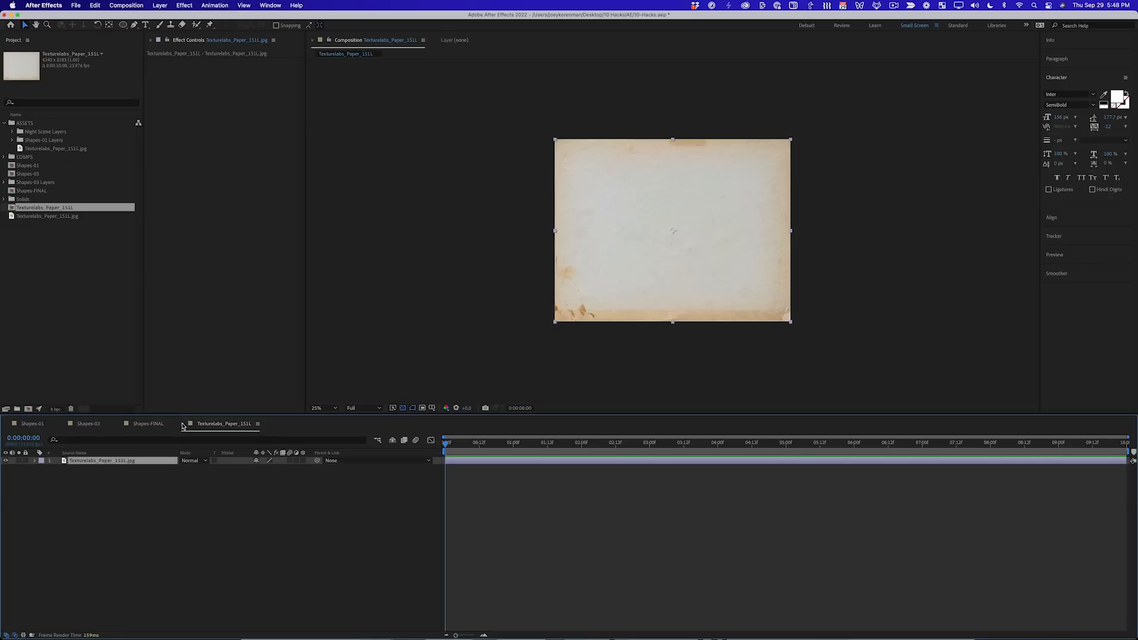
{"action": "left_click", "coordinate": [184, 424]}
{"action": "left_click", "coordinate": [51, 217]}
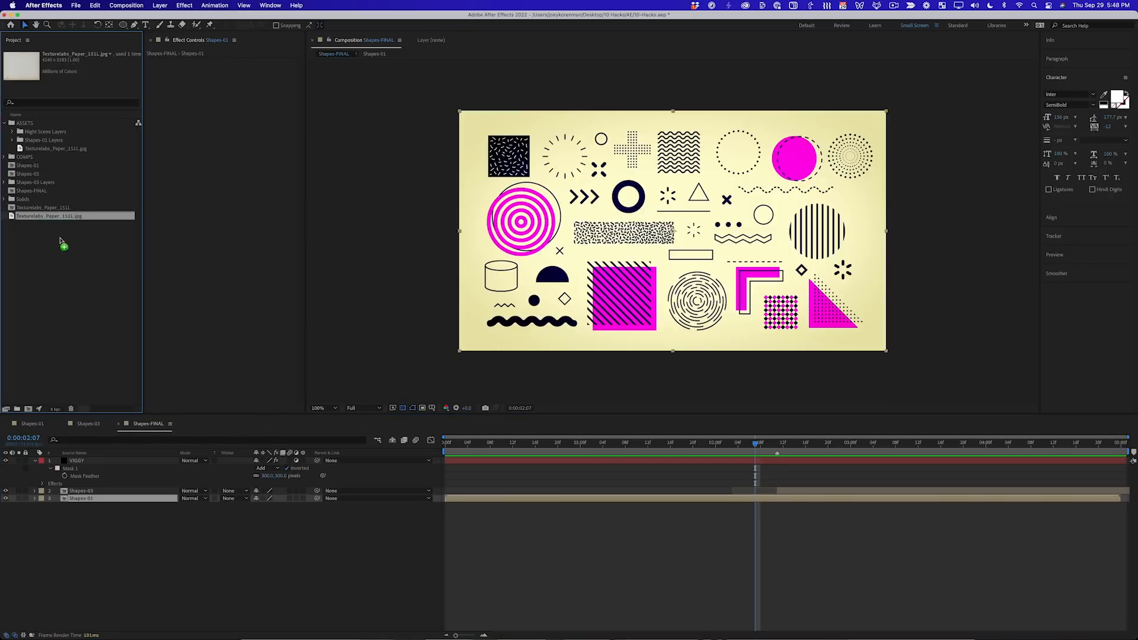
{"action": "left_click_drag", "start_coordinate": [104, 434], "coordinate": [112, 470]}
{"action": "key", "text": "super+z"}
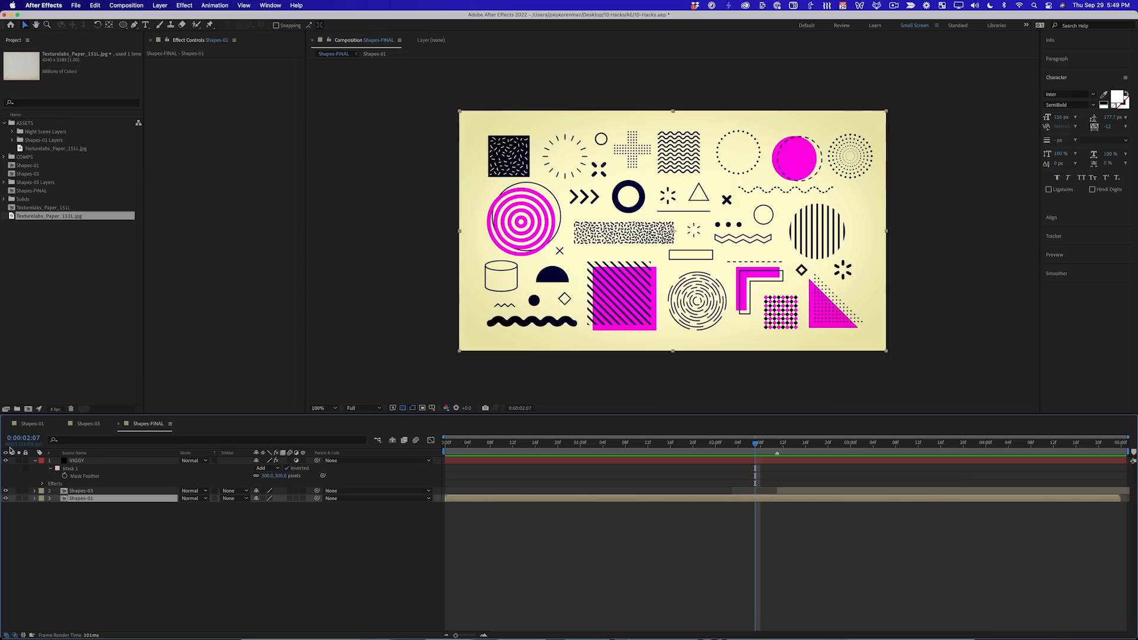
Add Texturelabs_Paper_151L.jpg to Shapes-01 directly below Wiggle CTRL and parent it to Wiggle CTRL.
{"action": "left_click", "coordinate": [20, 423]}
{"action": "left_click_drag", "start_coordinate": [48, 217], "coordinate": [119, 476]}
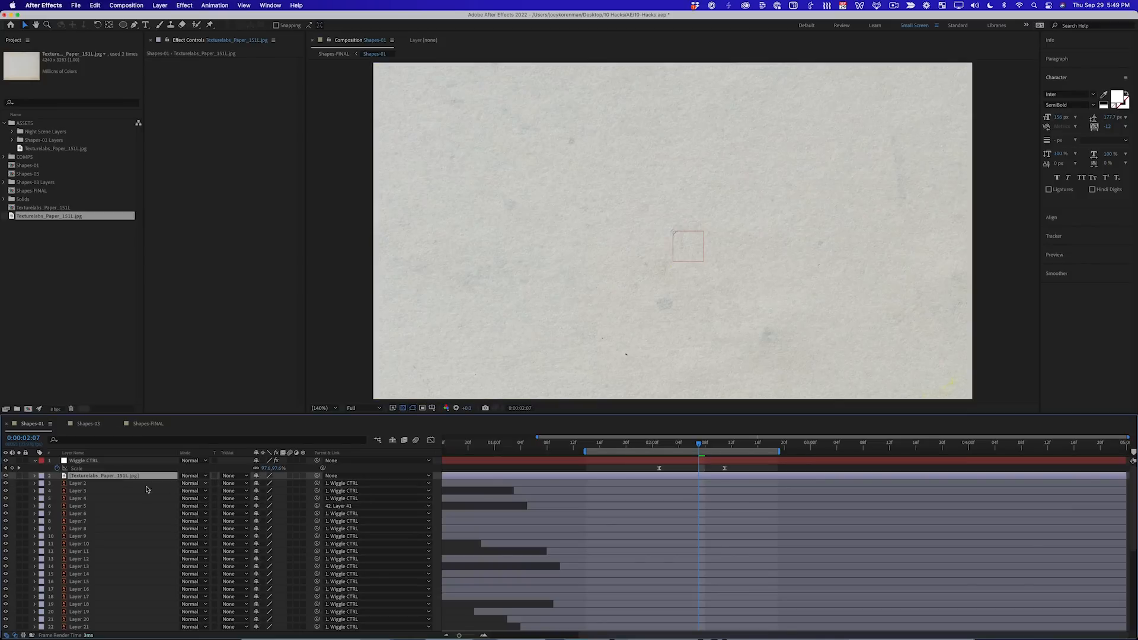
{"action": "left_click_drag", "start_coordinate": [316, 477], "coordinate": [119, 463]}
Scale the paper texture layer in Shapes-01 down to about 66.5%.
{"action": "key", "text": "s"}
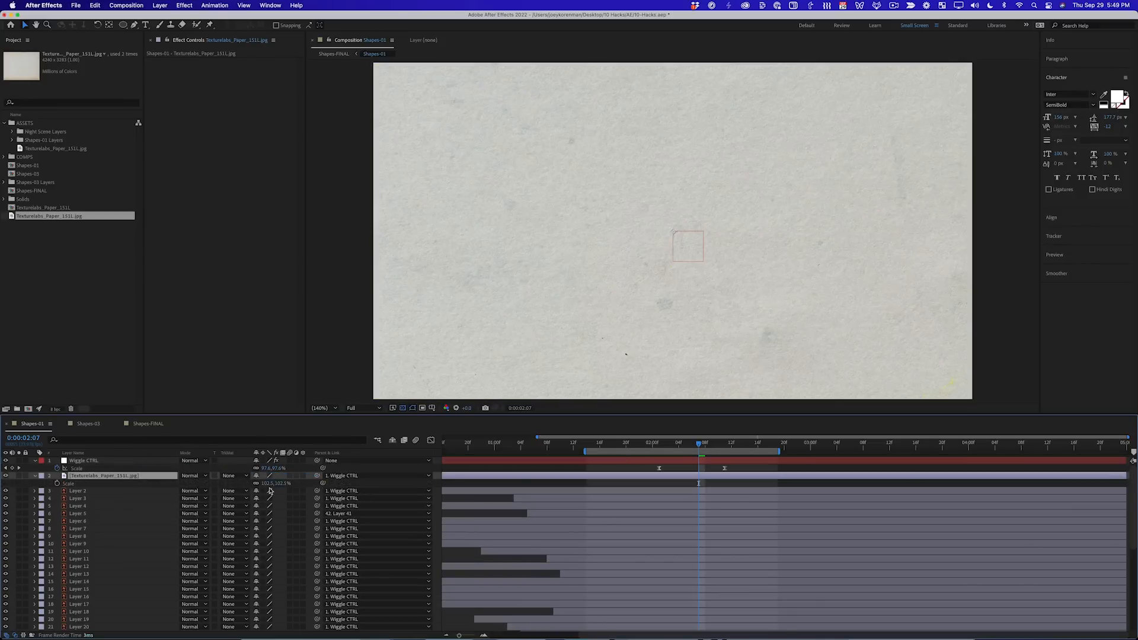
{"action": "mouse_move", "coordinate": [263, 483]}
{"action": "left_mouse_down"}
{"action": "mouse_move", "coordinate": [242, 484]}
{"action": "mouse_move", "coordinate": [255, 485]}
{"action": "left_mouse_up"}
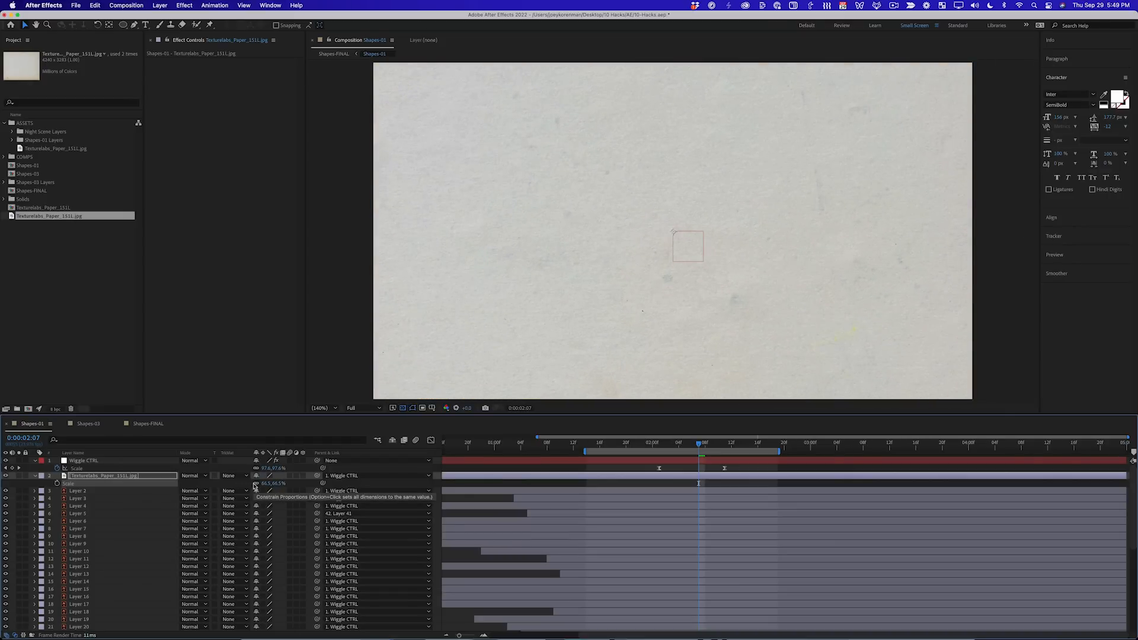
{"action": "scroll", "coordinate": [211, 482], "scroll_direction": "left", "scroll_amount": 4}
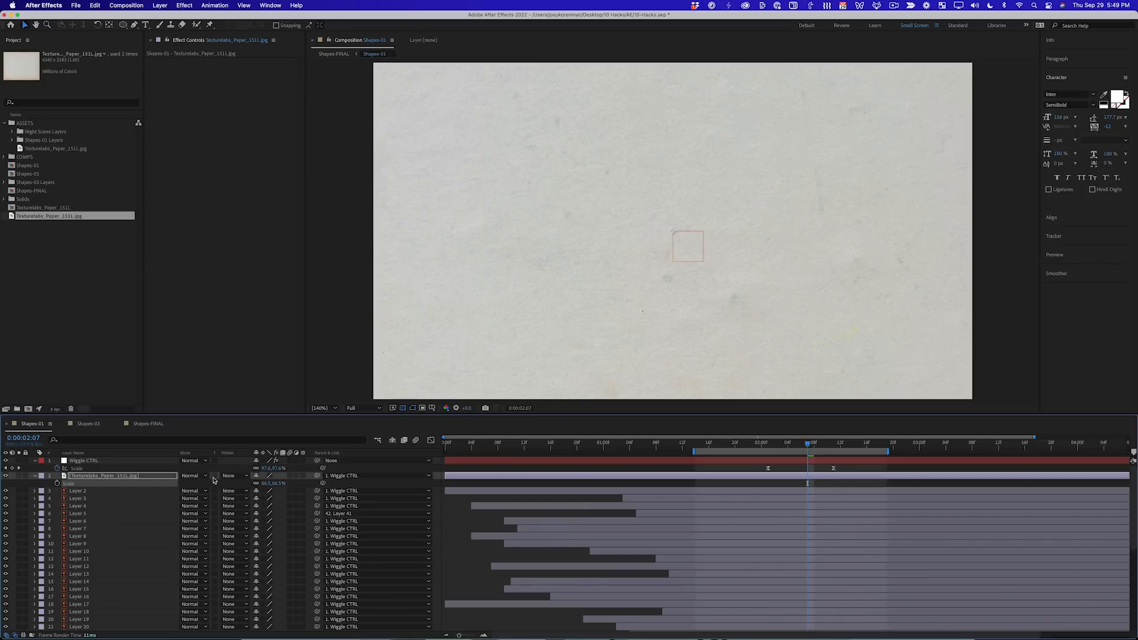
Try the Overlay blending mode on the paper texture layer, and settle on Multiply.
{"action": "left_click", "coordinate": [193, 476]}
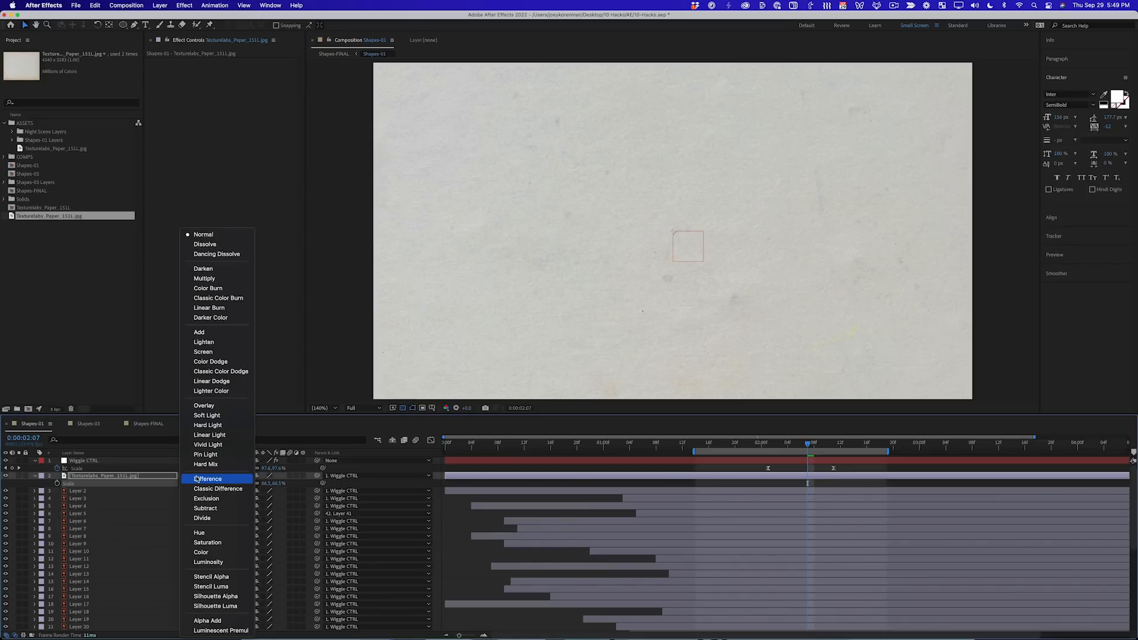
{"action": "left_click", "coordinate": [204, 407]}
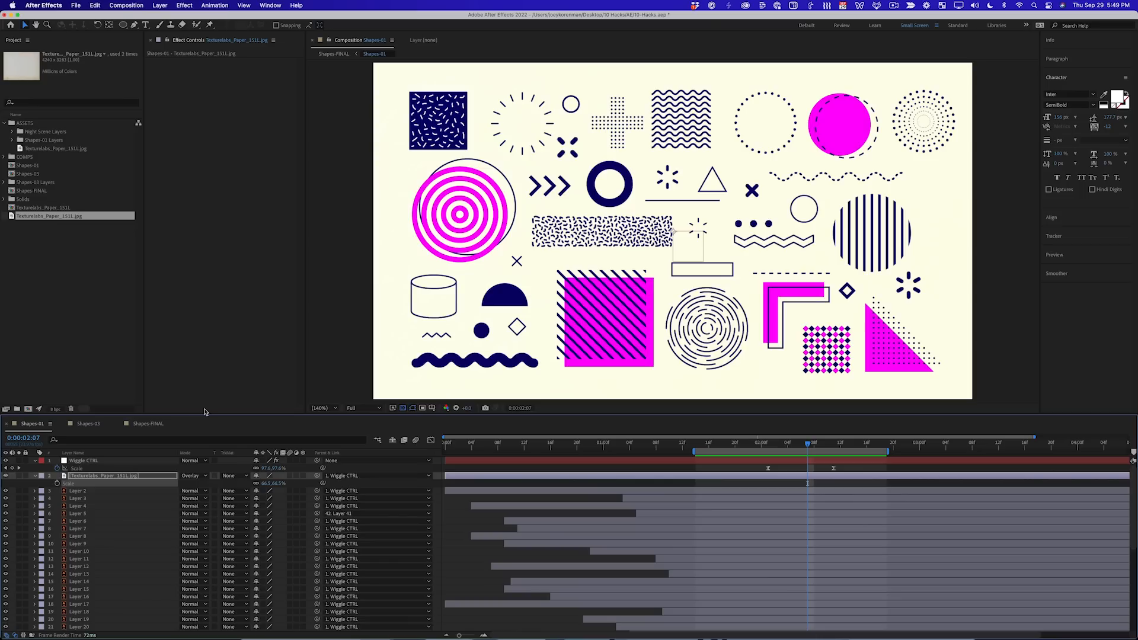
{"action": "left_click", "coordinate": [196, 477]}
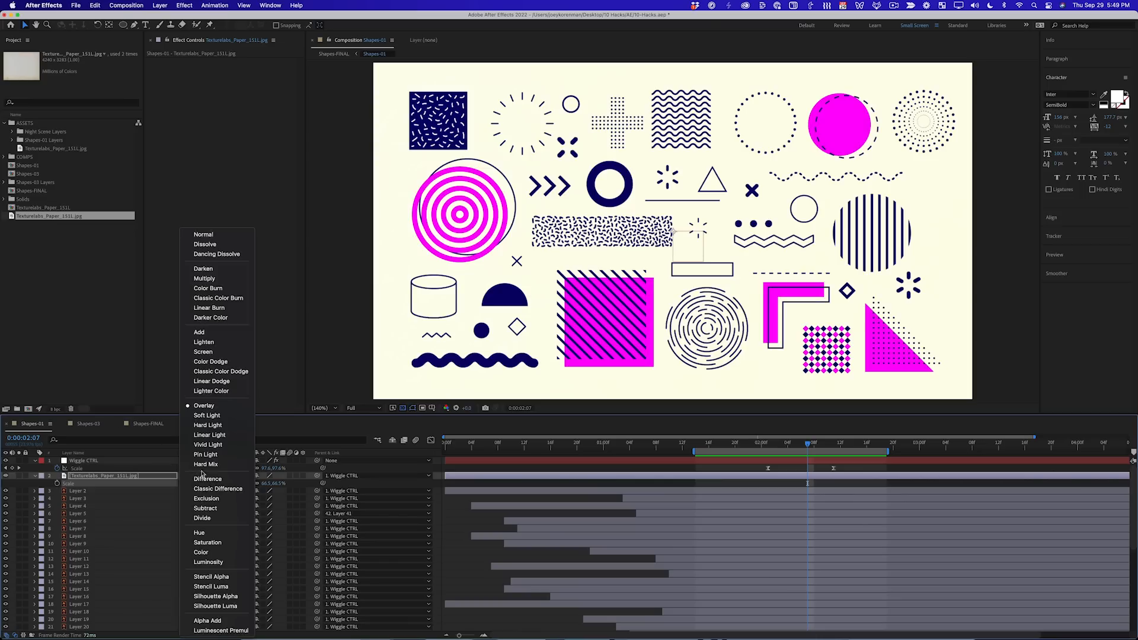
{"action": "left_click", "coordinate": [232, 280]}
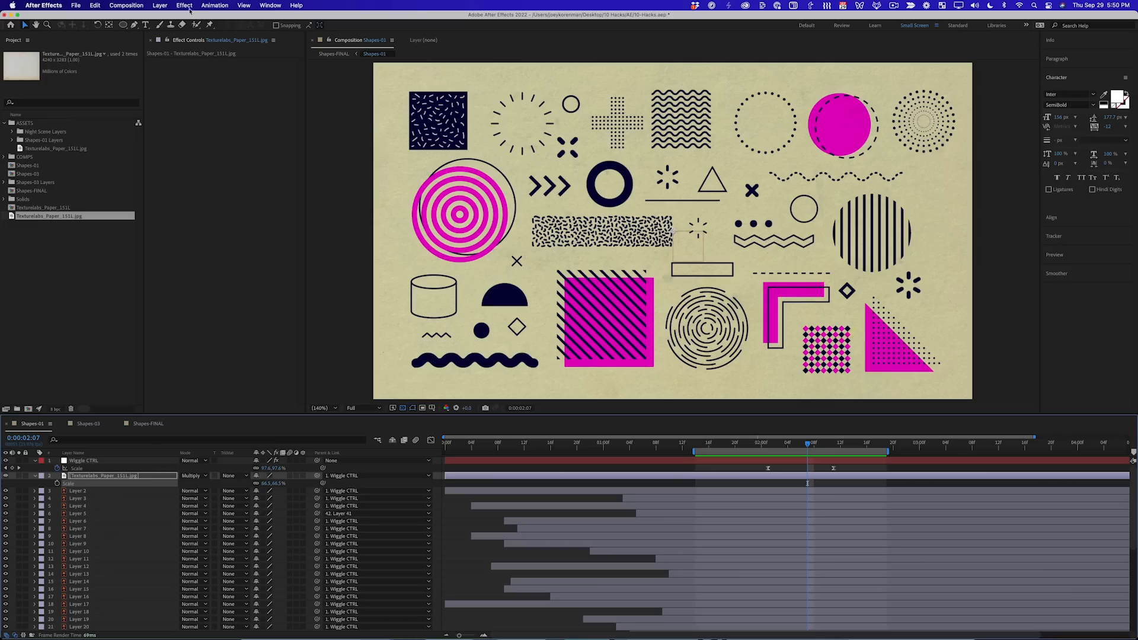
Apply Levels to the paper texture layer with Input White at 211 and Input Black at 30.
{"action": "left_click", "coordinate": [188, 7]}
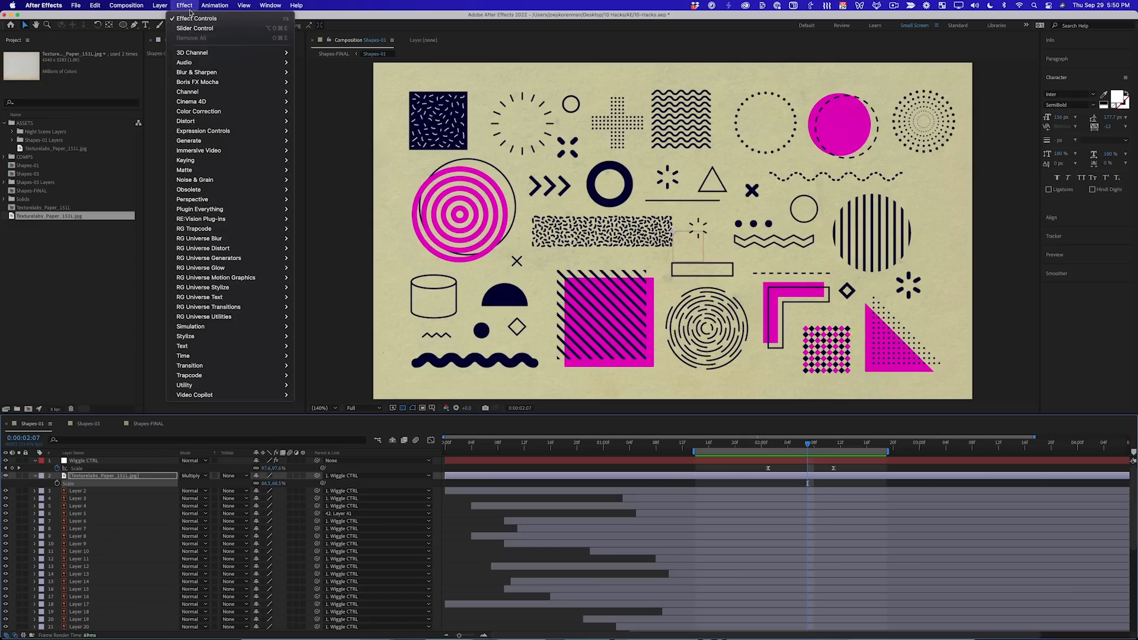
{"action": "mouse_move", "coordinate": [202, 111]}
{"action": "left_click", "coordinate": [320, 346]}
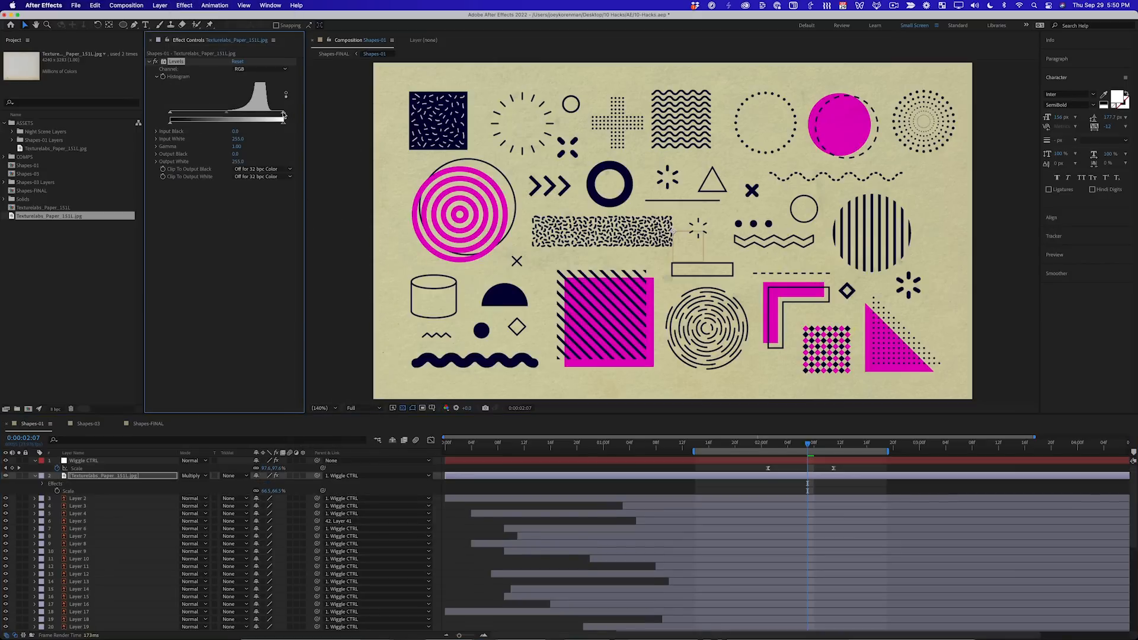
{"action": "mouse_move", "coordinate": [281, 114]}
{"action": "left_mouse_down"}
{"action": "mouse_move", "coordinate": [253, 115]}
{"action": "mouse_move", "coordinate": [265, 115]}
{"action": "left_mouse_up"}
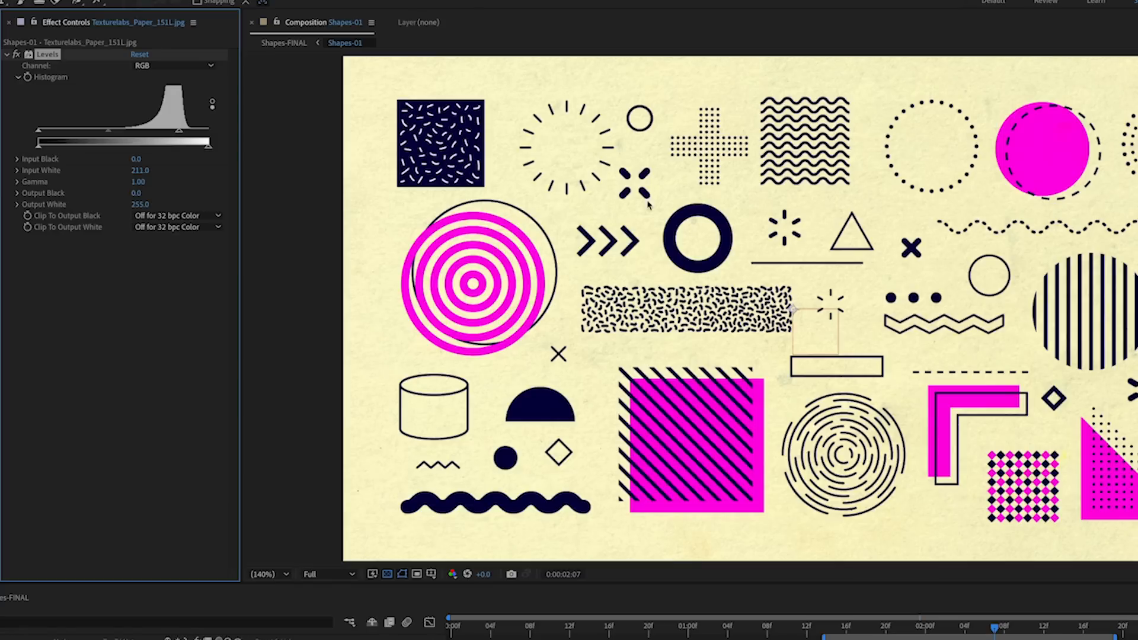
{"action": "mouse_move", "coordinate": [40, 137]}
{"action": "left_mouse_down"}
{"action": "mouse_move", "coordinate": [125, 138]}
{"action": "mouse_move", "coordinate": [42, 140]}
{"action": "mouse_move", "coordinate": [56, 140]}
{"action": "left_mouse_up"}
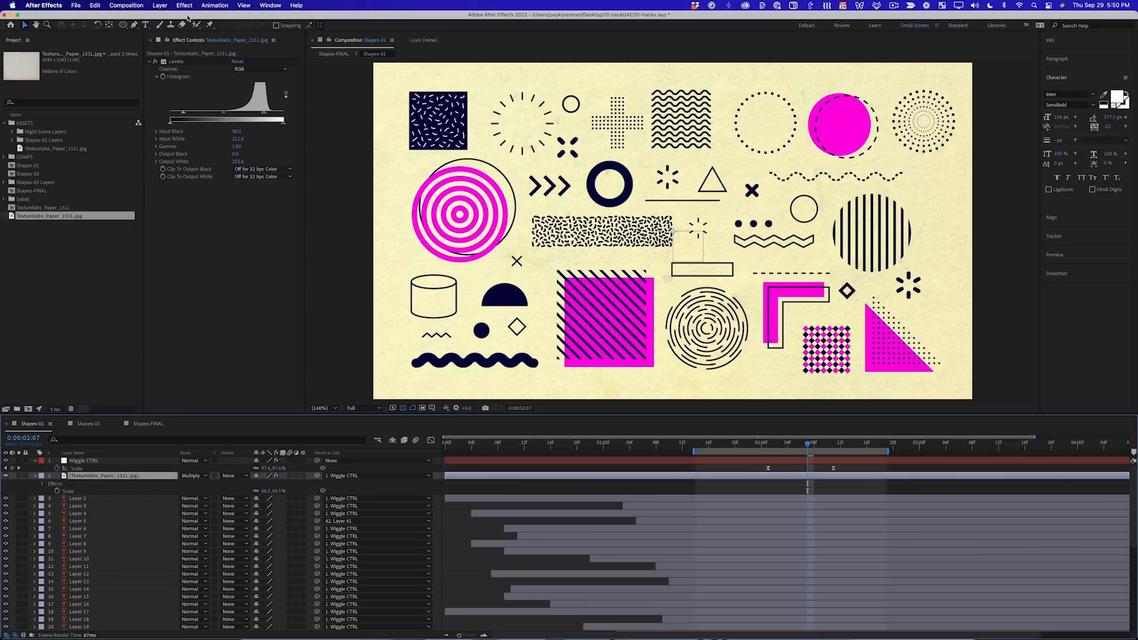
Add Hue/Saturation to the paper texture layer with Master Saturation at -100, and compare the image with the layer hidden and shown.
{"action": "left_click", "coordinate": [187, 6]}
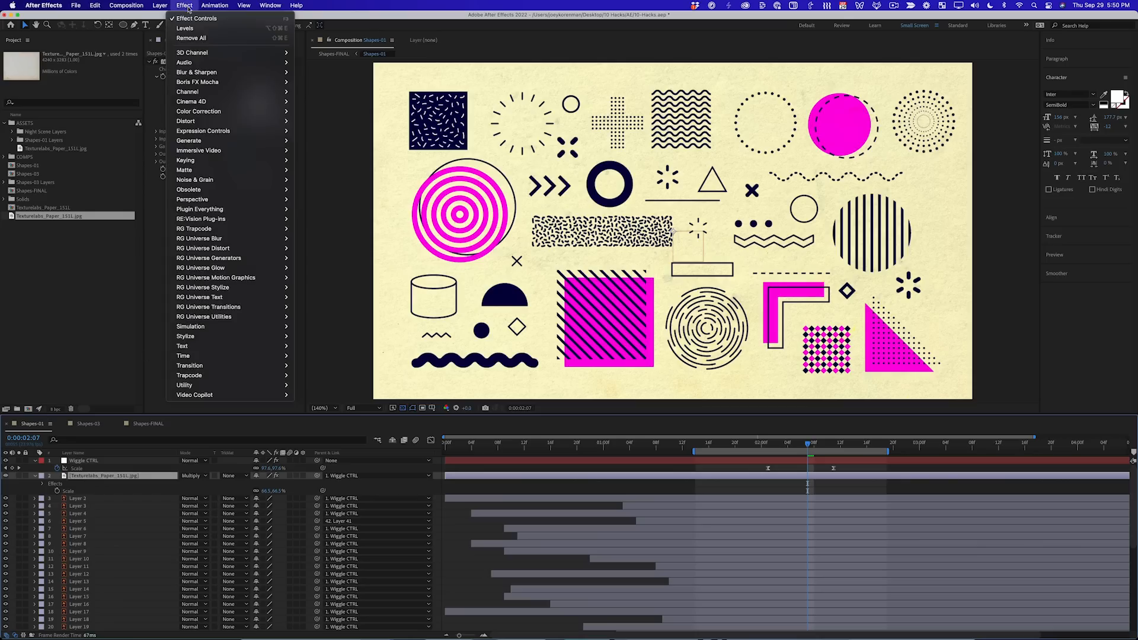
{"action": "mouse_move", "coordinate": [213, 112]}
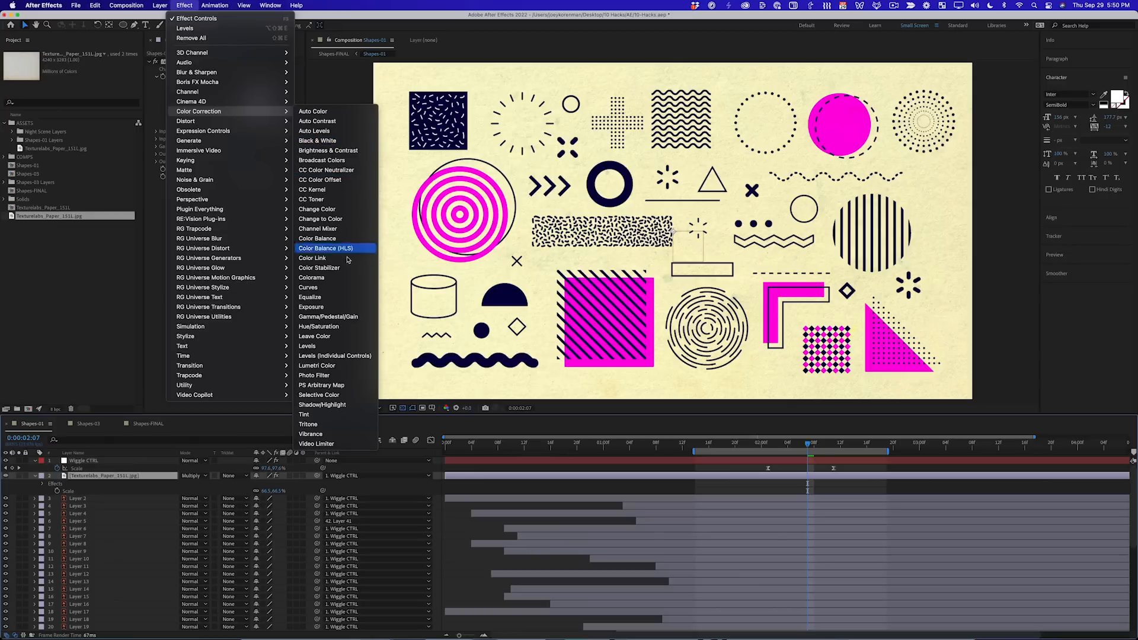
{"action": "left_click_drag", "start_coordinate": [177, 268], "coordinate": [144, 267]}
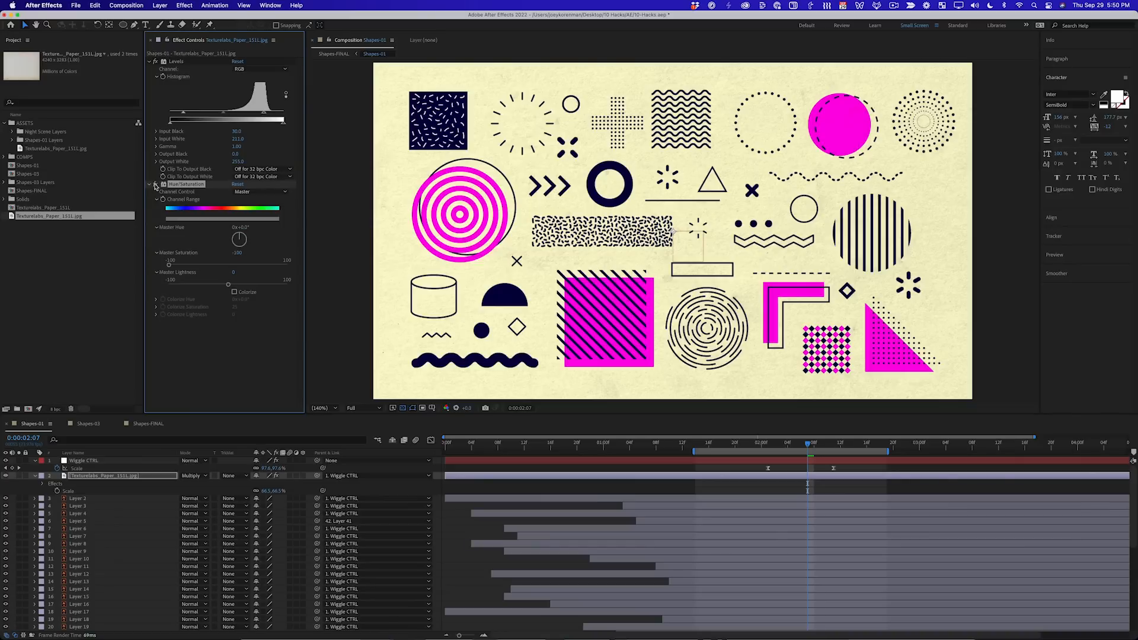
{"action": "left_click", "coordinate": [6, 475]}
{"action": "left_click", "coordinate": [5, 475]}
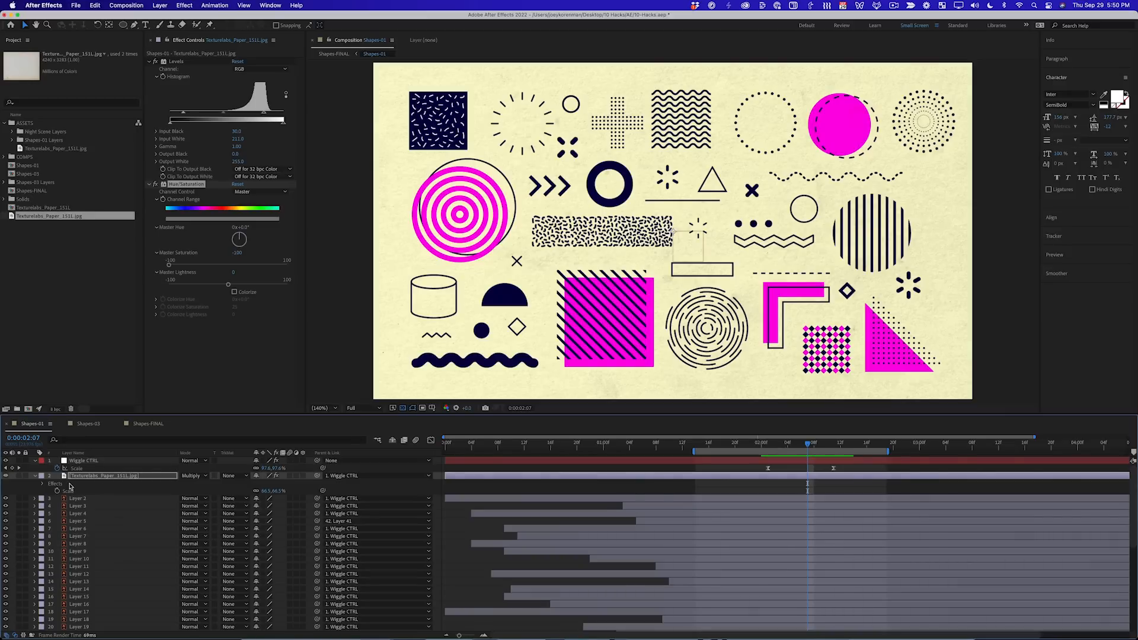
Preview the textured Shapes-01 animation and adjust the paper layer's placement slightly at 0:00:02:11, checking that it covers the frame.
{"action": "key", "text": "space"}
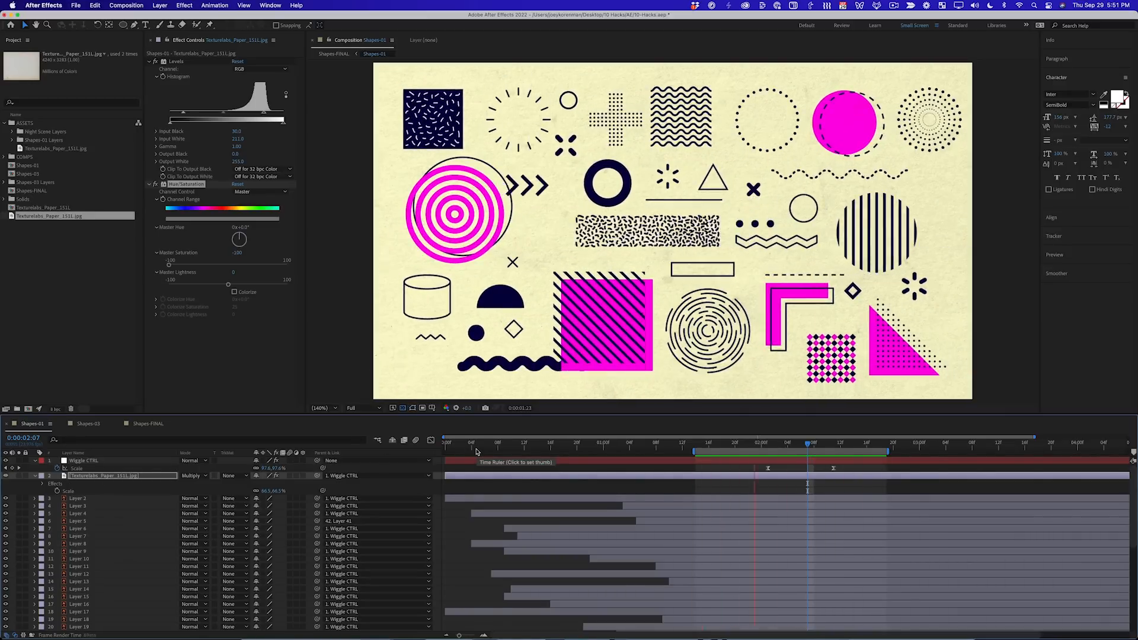
{"action": "key", "text": "space"}
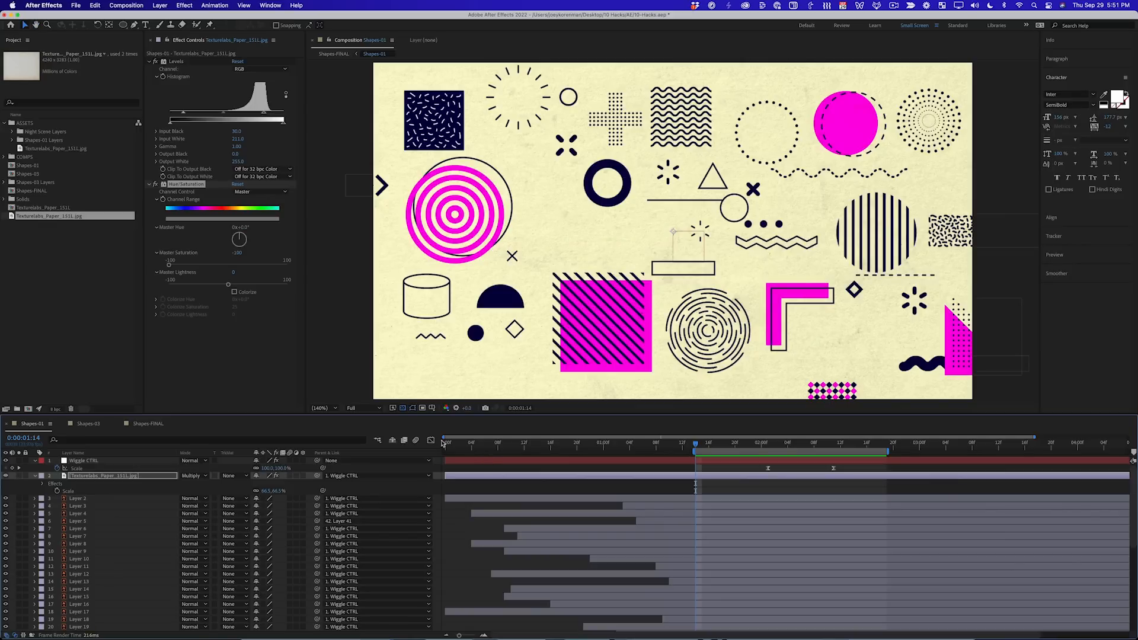
{"action": "left_click", "coordinate": [832, 445]}
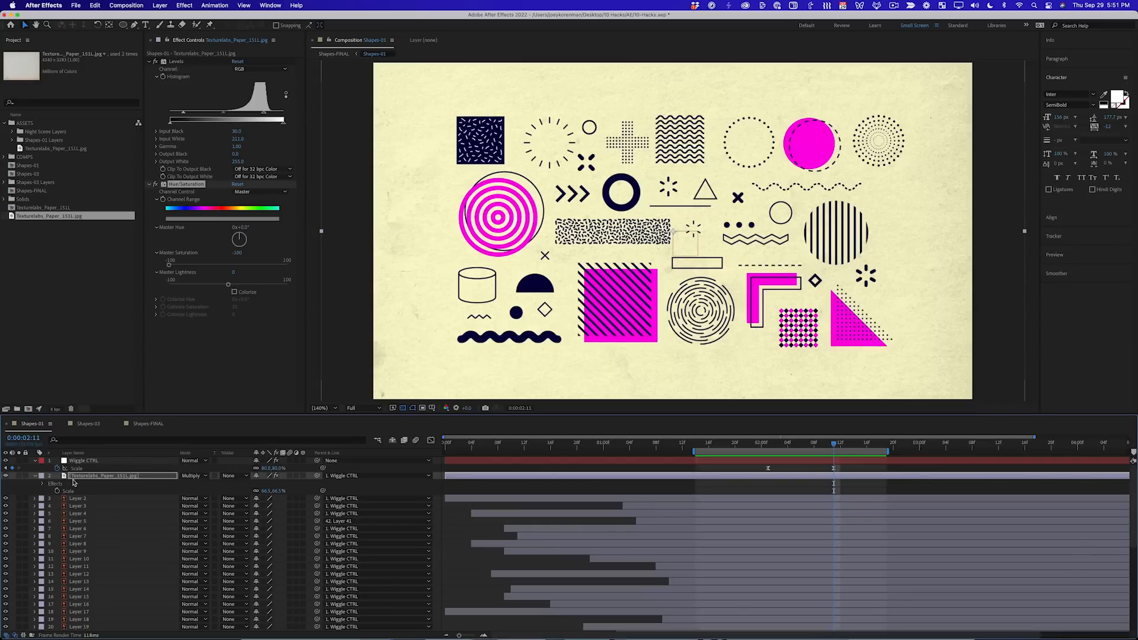
{"action": "left_click", "coordinate": [108, 476]}
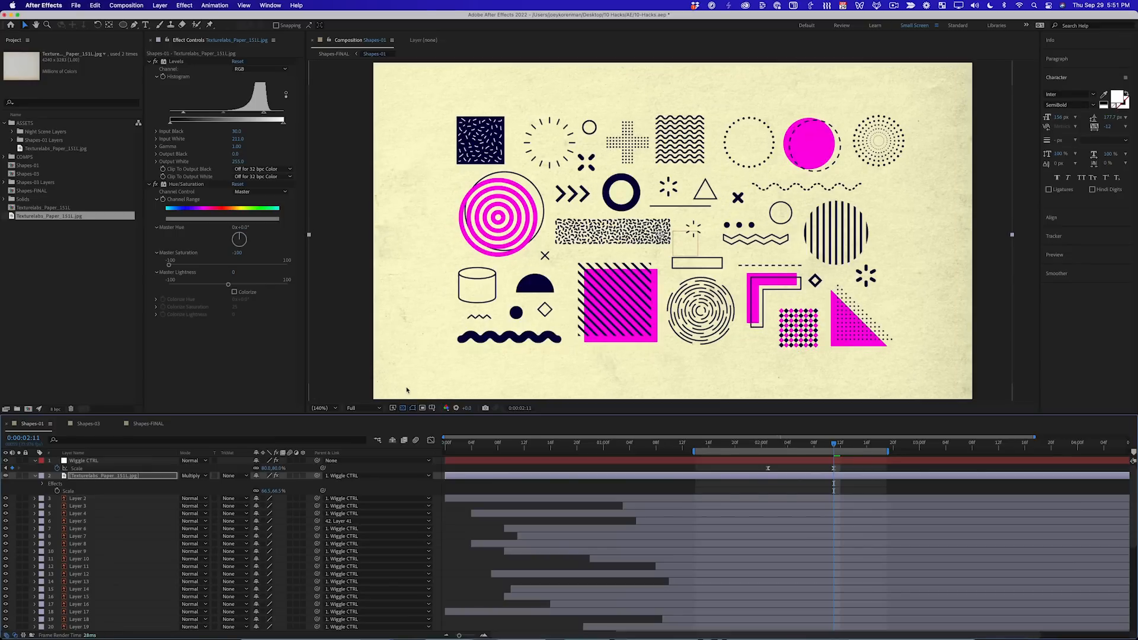
{"action": "key", "text": "space"}
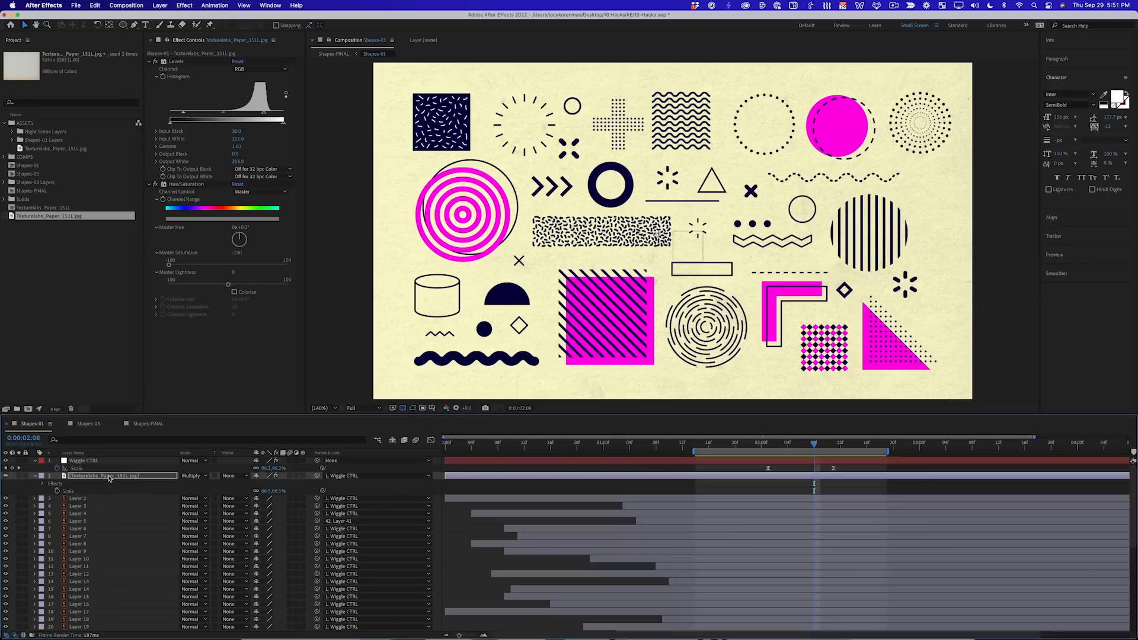
Paste the color-corrected paper texture layer into Shapes-03 below Wiggle CTRL and parent it to Wiggle CTRL.
{"action": "left_click", "coordinate": [89, 424]}
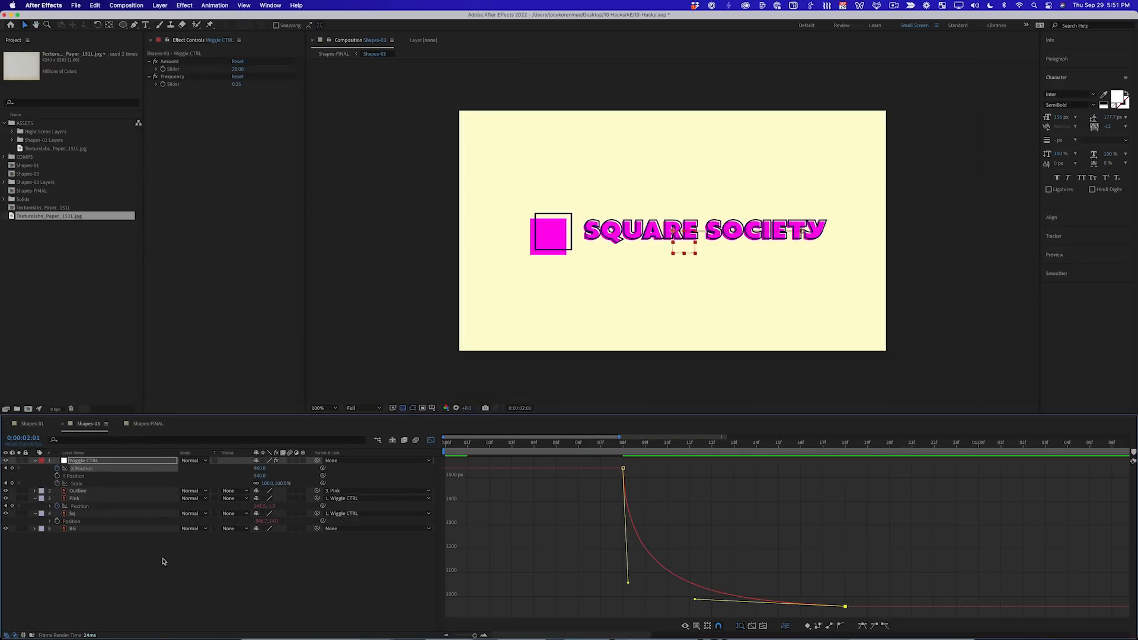
{"action": "left_click", "coordinate": [431, 440]}
{"action": "key", "text": "super+v"}
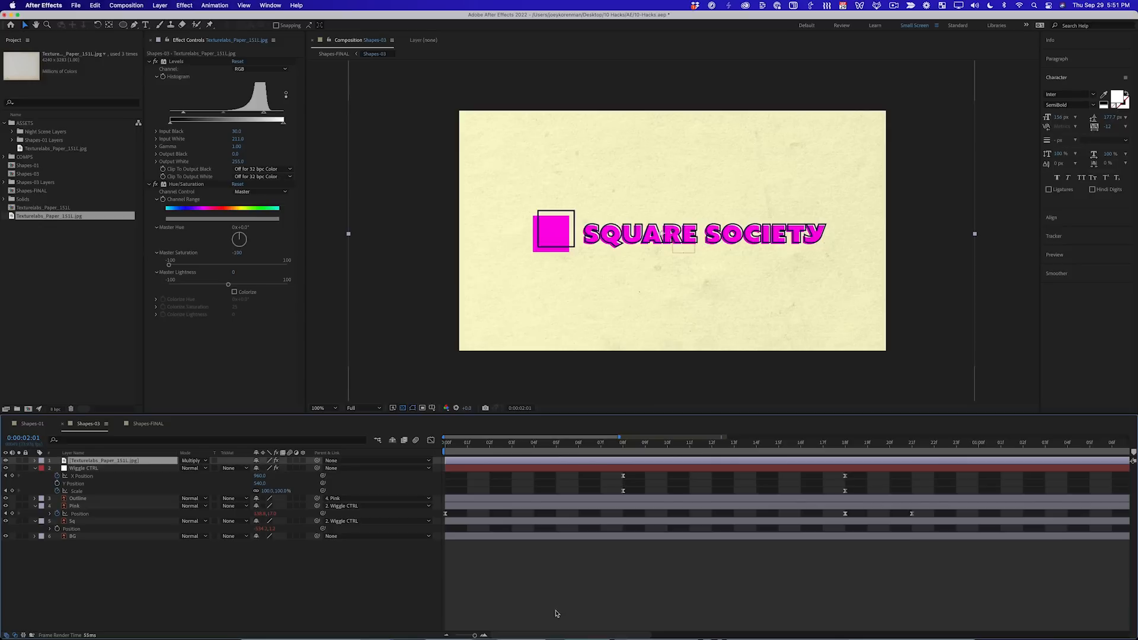
{"action": "left_click_drag", "start_coordinate": [140, 463], "coordinate": [142, 480]}
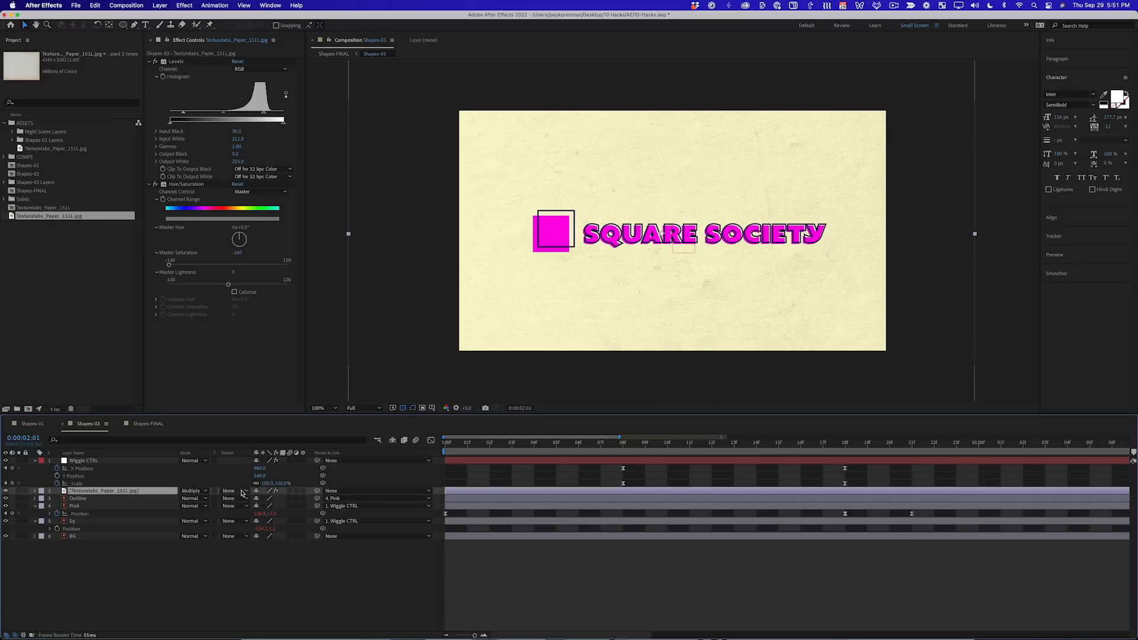
{"action": "left_click_drag", "start_coordinate": [317, 491], "coordinate": [83, 460]}
Preview the textured Shapes-03 animation from its first frame, and play the Shapes-FINAL composition to check the paper texture.
{"action": "left_click", "coordinate": [578, 561]}
{"action": "key", "text": "minus"}
{"action": "left_click_drag", "start_coordinate": [557, 447], "coordinate": [435, 452]}
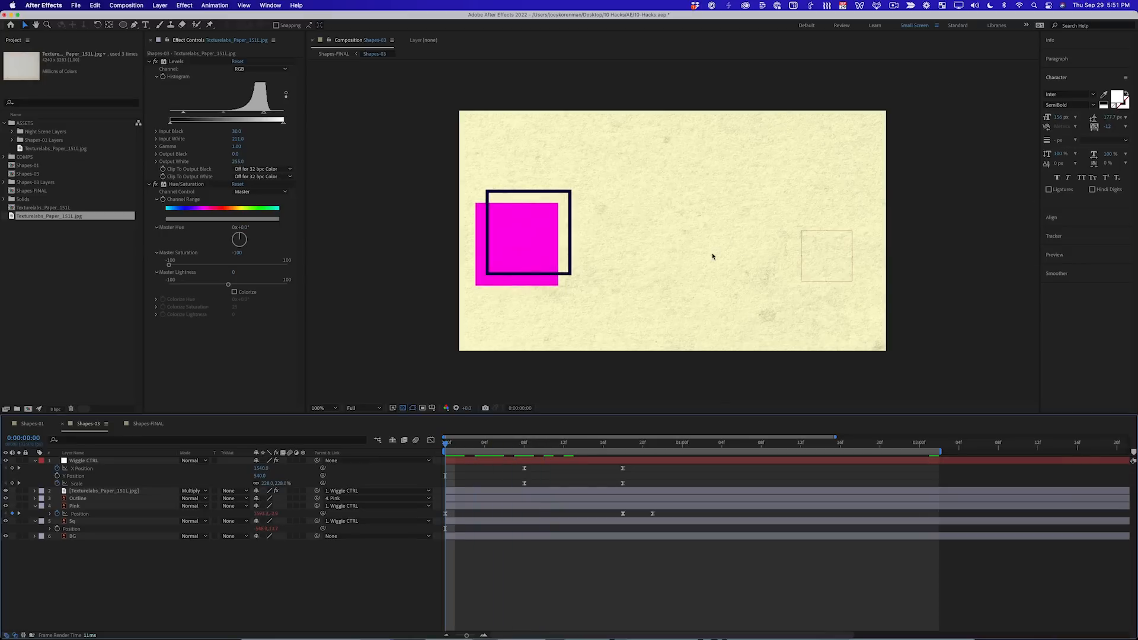
{"action": "left_click_drag", "start_coordinate": [585, 445], "coordinate": [652, 451]}
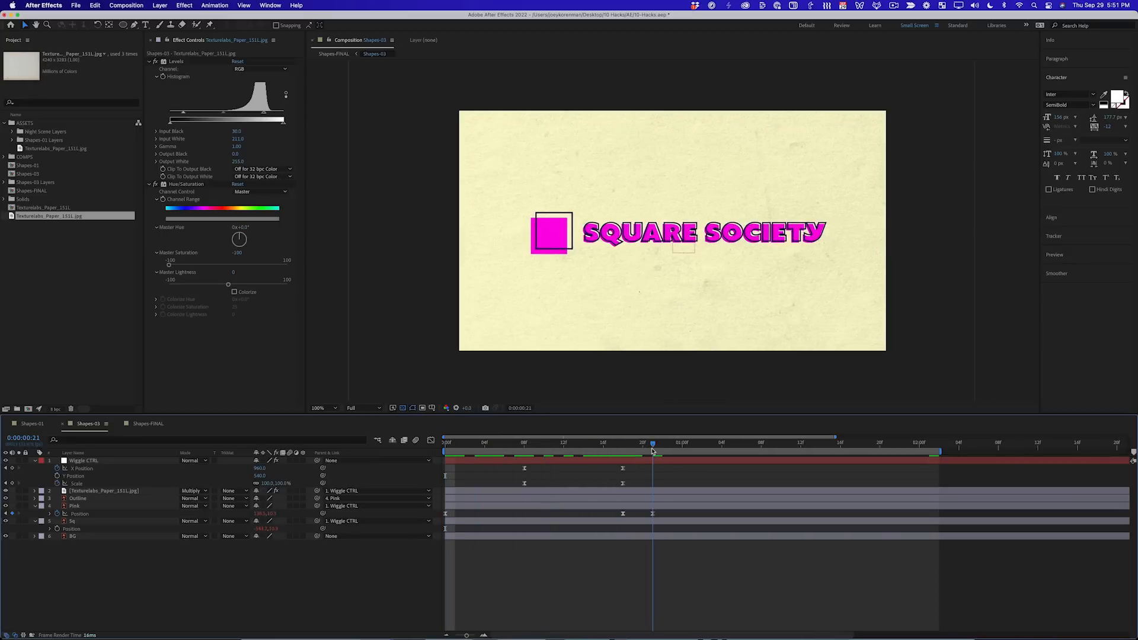
{"action": "key", "text": "space"}
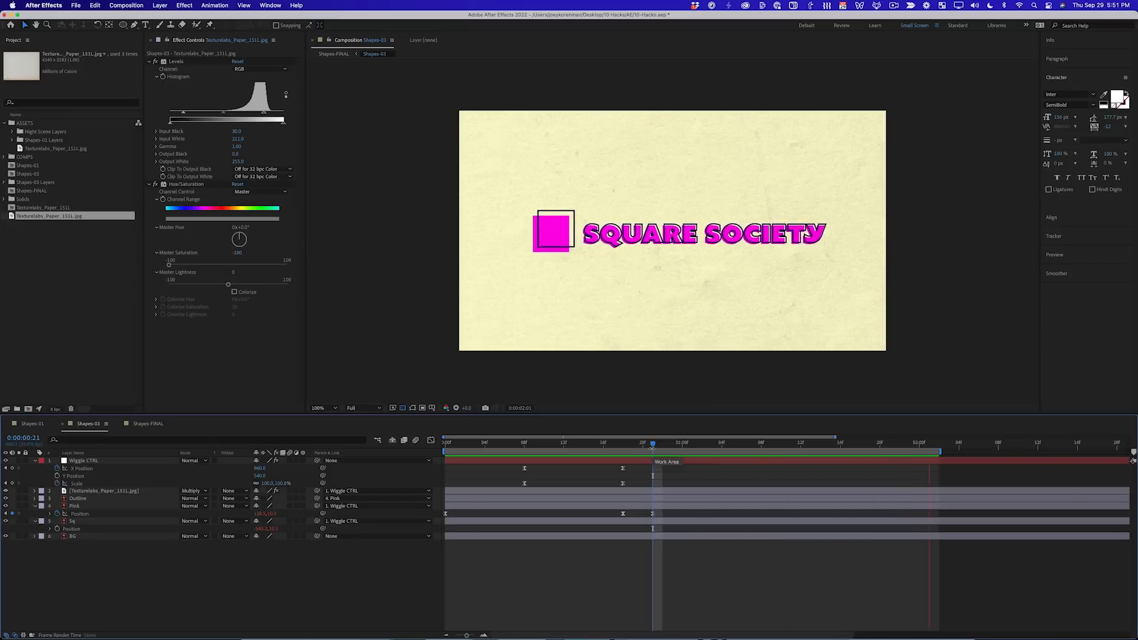
{"action": "key", "text": "space"}
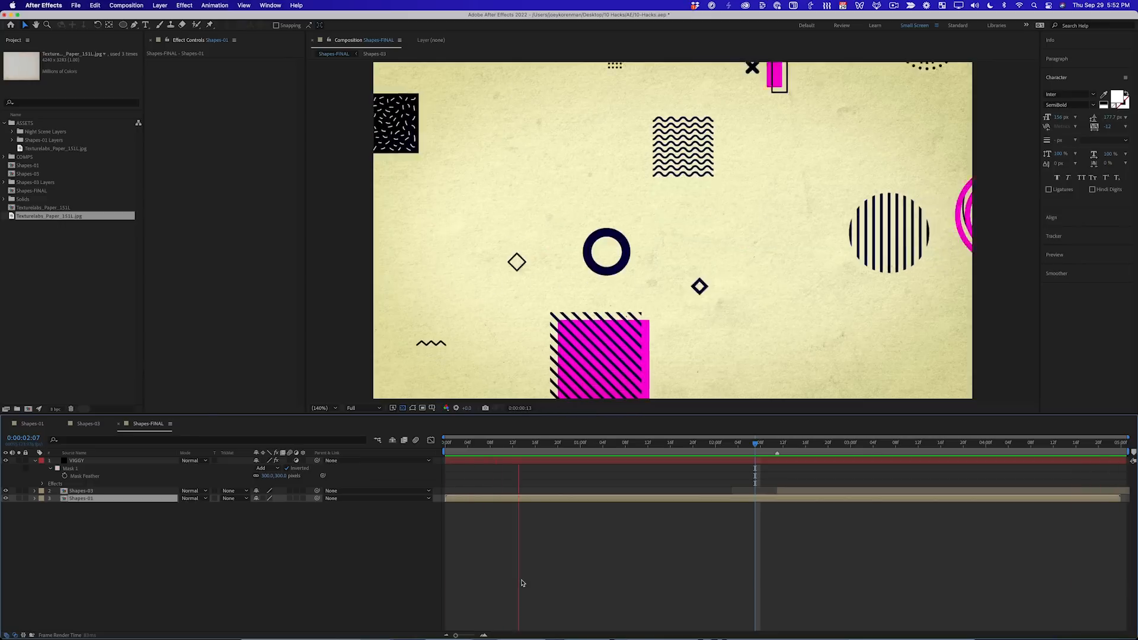
{"action": "key", "text": "space"}
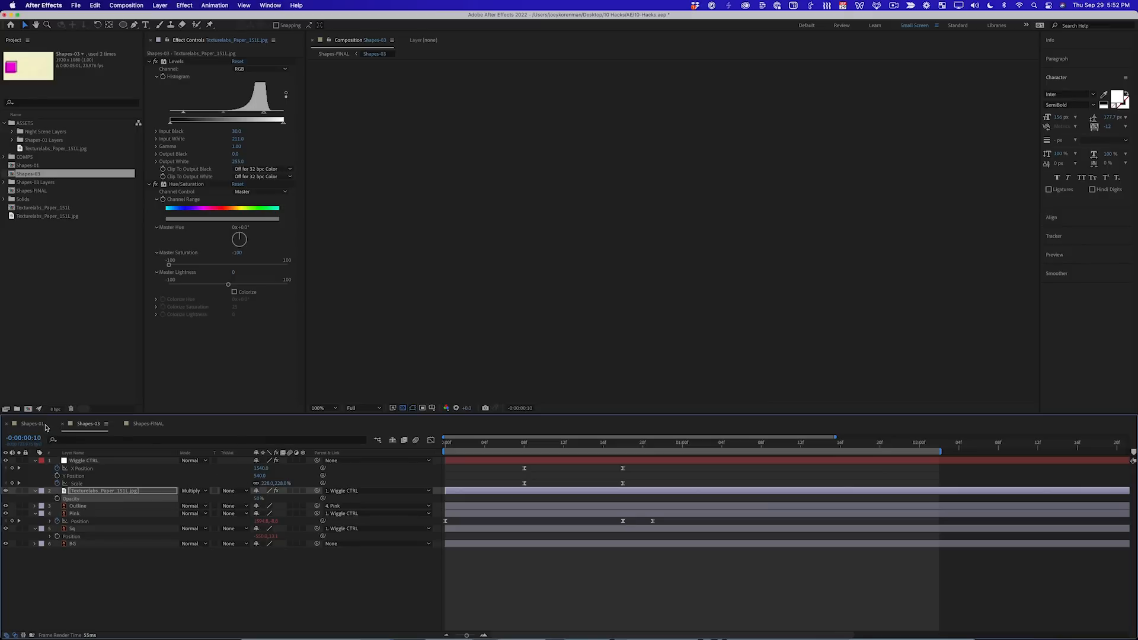
Set the paper texture layer's opacity in Shapes-01 to 50% and return to the Shapes-FINAL composition.
{"action": "left_click", "coordinate": [45, 426]}
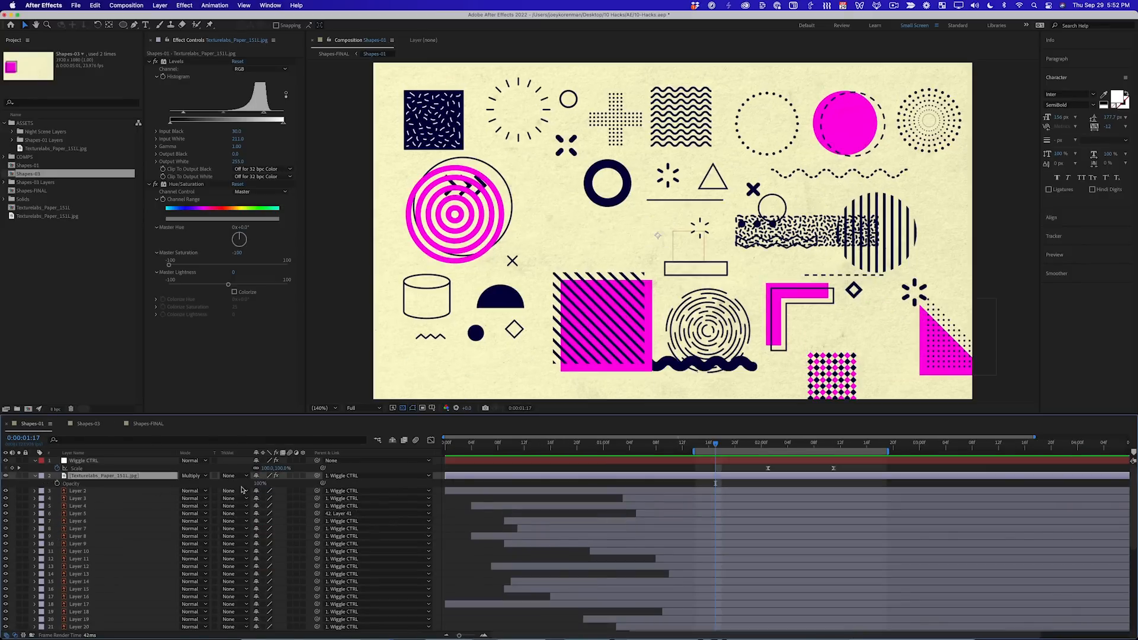
{"action": "left_click", "coordinate": [258, 484]}
{"action": "key", "text": "Return"}
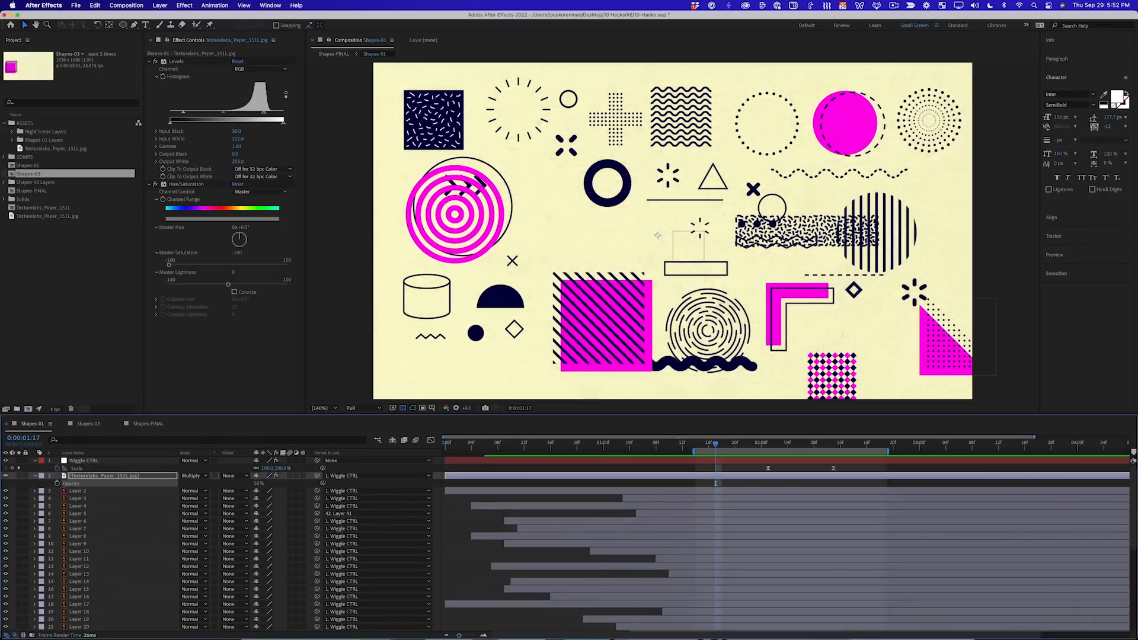
{"action": "left_click", "coordinate": [148, 423]}
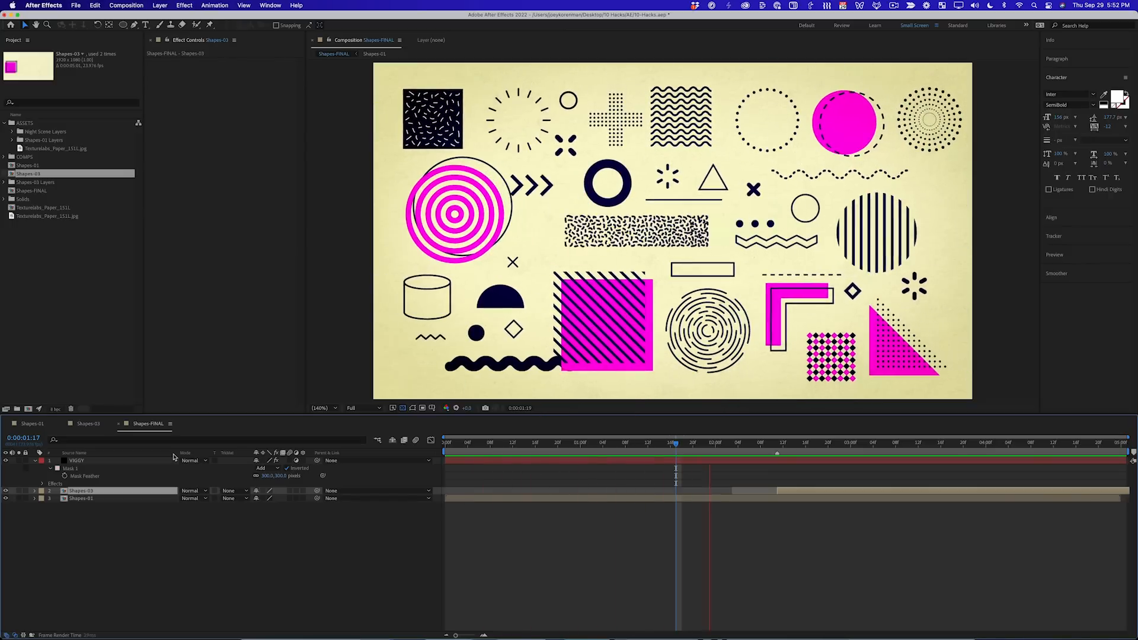